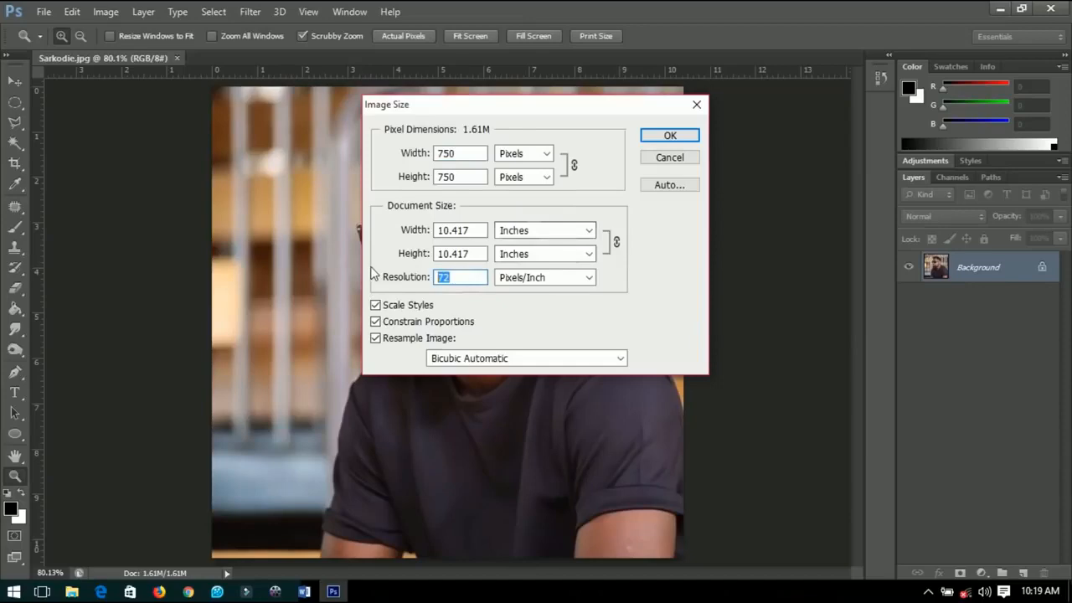
Set the photo's resolution to 300 pixels/inch in the image size settings
{"action": "type", "text": "300"}
{"action": "key", "text": "Return"}
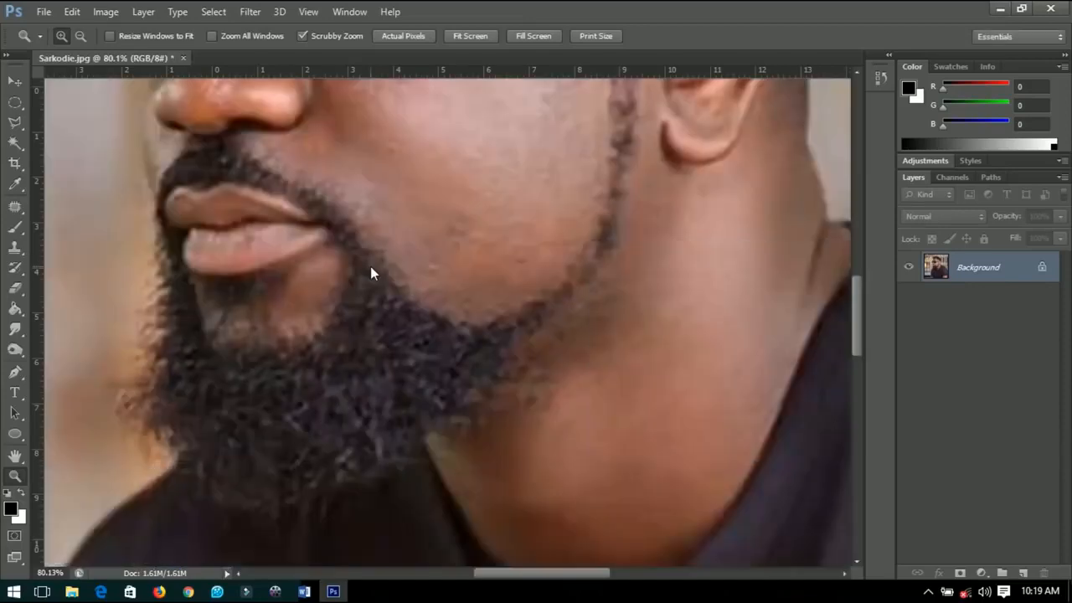
{"action": "key", "text": "ctrl+0"}
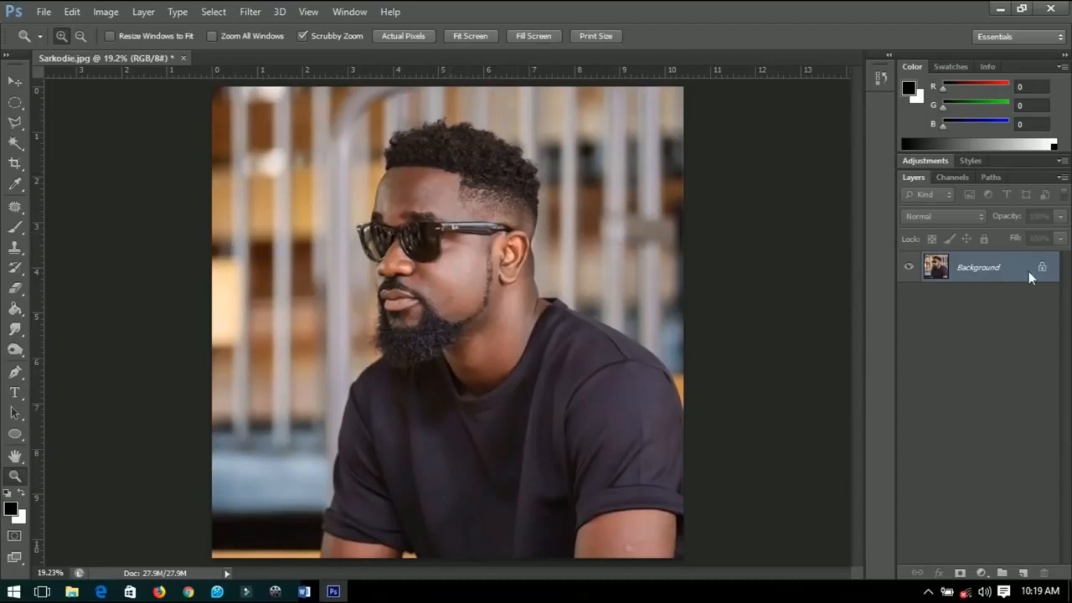
Convert the locked Background into a regular layer named Layer 0
{"action": "double_click", "coordinate": [950, 263]}
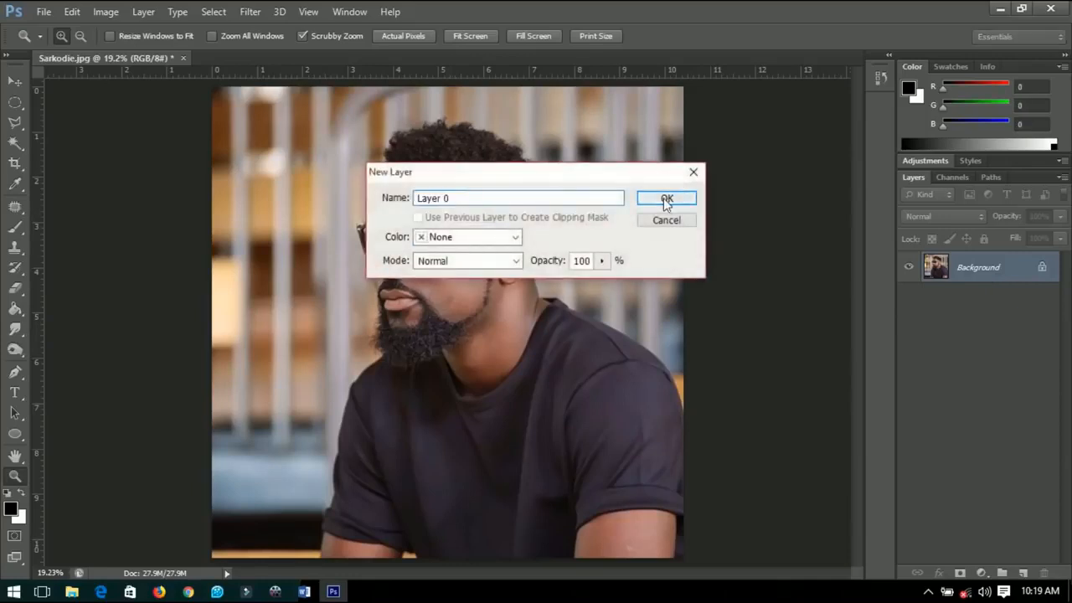
{"action": "left_click", "coordinate": [668, 198]}
{"action": "left_click", "coordinate": [14, 82]}
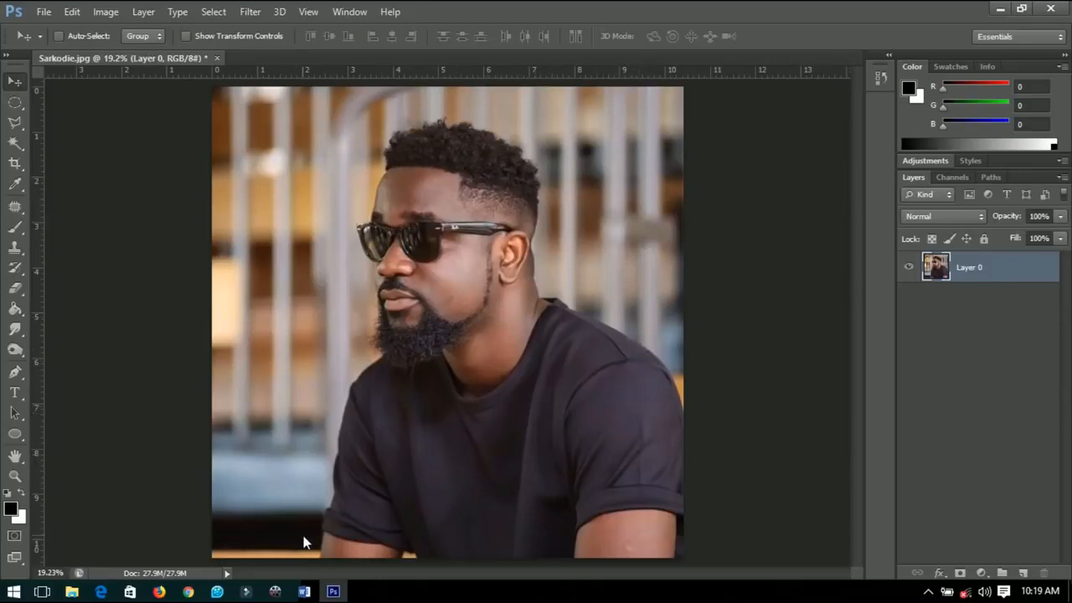
{"action": "right_click", "coordinate": [16, 123]}
{"action": "left_click", "coordinate": [58, 134]}
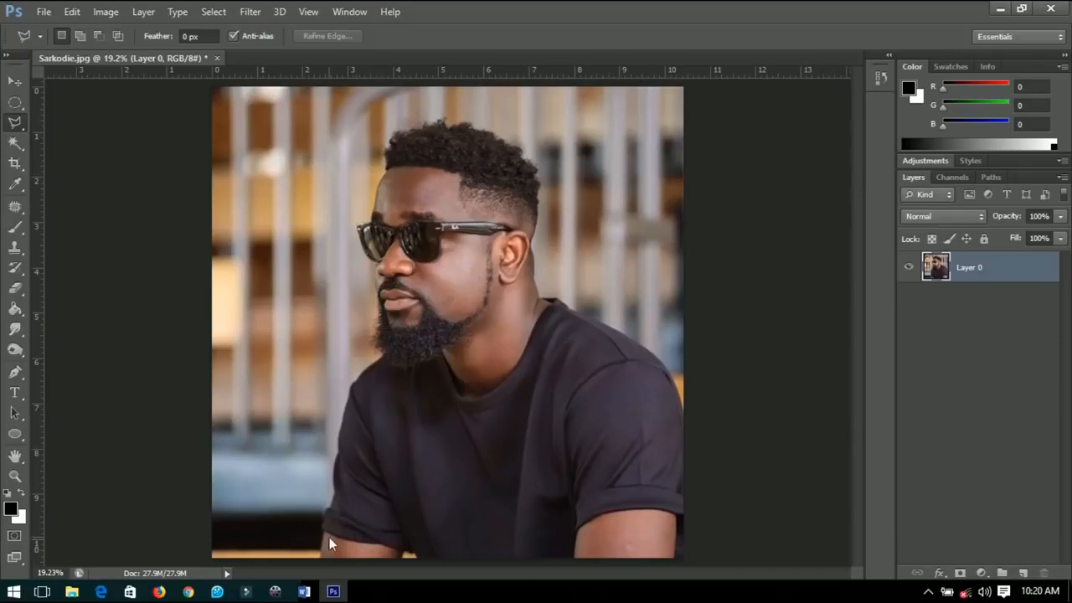
{"action": "scroll", "coordinate": [329, 540], "scroll_direction": "down", "scroll_amount": 1}
{"action": "scroll", "coordinate": [339, 519], "scroll_direction": "up", "scroll_amount": 1}
{"action": "scroll", "coordinate": [345, 505], "scroll_direction": "up", "scroll_amount": 1}
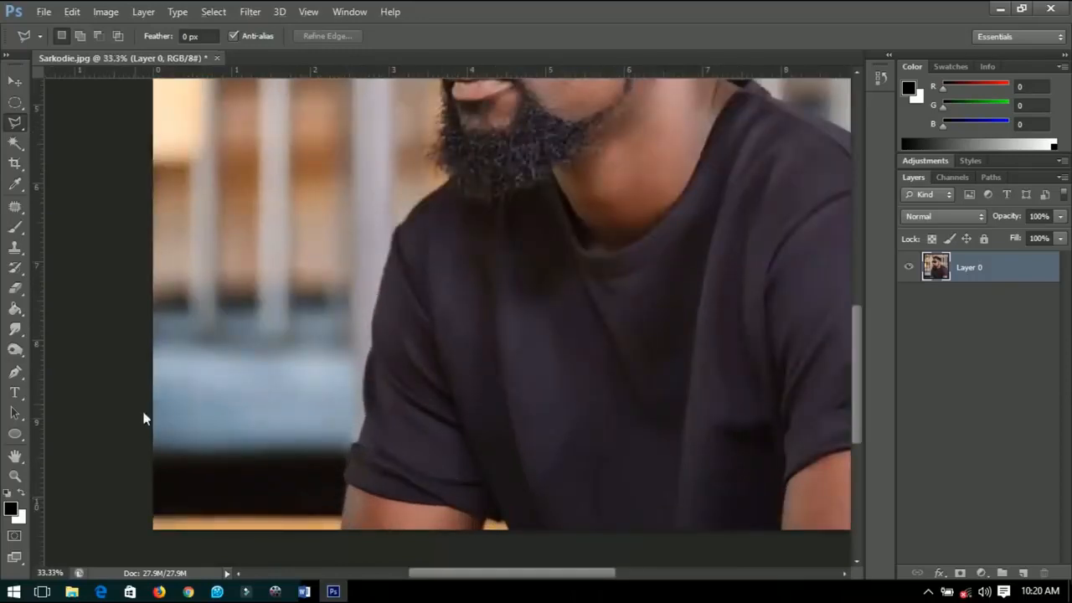
{"action": "right_click", "coordinate": [12, 128]}
{"action": "left_click", "coordinate": [77, 125]}
{"action": "scroll", "coordinate": [469, 413], "scroll_direction": "down", "scroll_amount": 1}
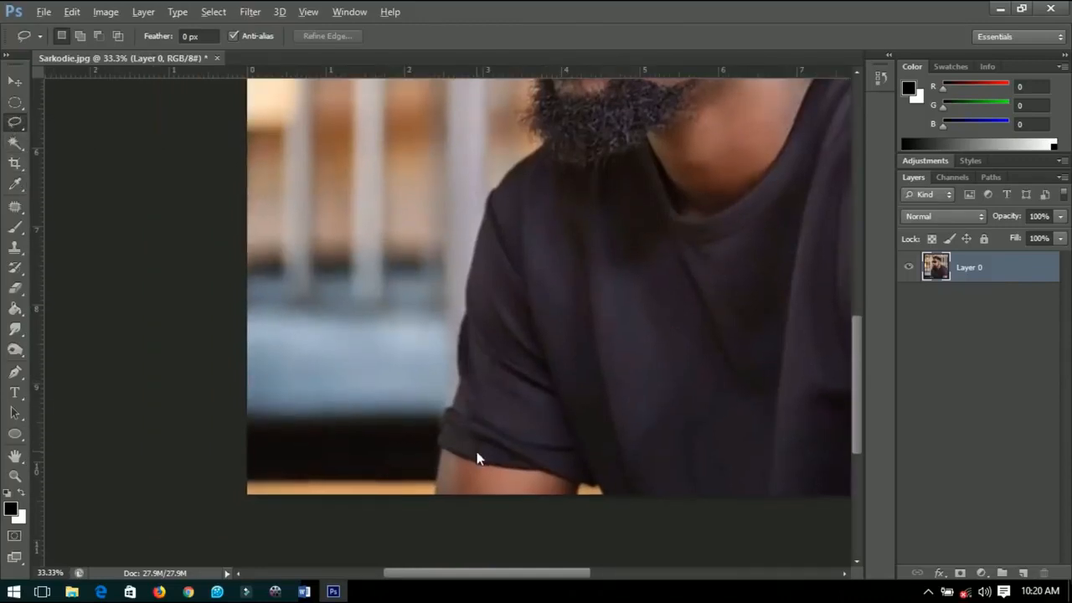
{"action": "scroll", "coordinate": [476, 455], "scroll_direction": "down", "scroll_amount": 1}
{"action": "scroll", "coordinate": [321, 531], "scroll_direction": "up", "scroll_amount": 1}
{"action": "scroll", "coordinate": [255, 537], "scroll_direction": "up", "scroll_amount": 1}
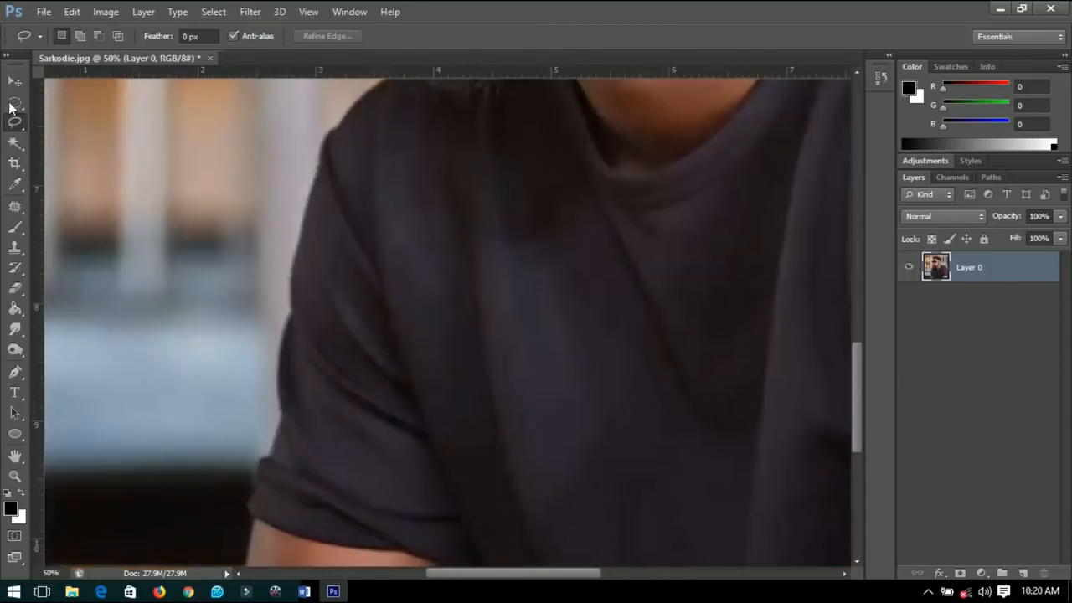
Trace the man's outline with the Polygonal Lasso from the left-side forearm up the sleeve and shoulder to the beard
{"action": "left_click", "coordinate": [13, 104]}
{"action": "left_click", "coordinate": [13, 122]}
{"action": "left_click", "coordinate": [69, 131]}
{"action": "scroll", "coordinate": [359, 427], "scroll_direction": "down", "scroll_amount": 3}
{"action": "scroll", "coordinate": [359, 426], "scroll_direction": "left", "scroll_amount": 4}
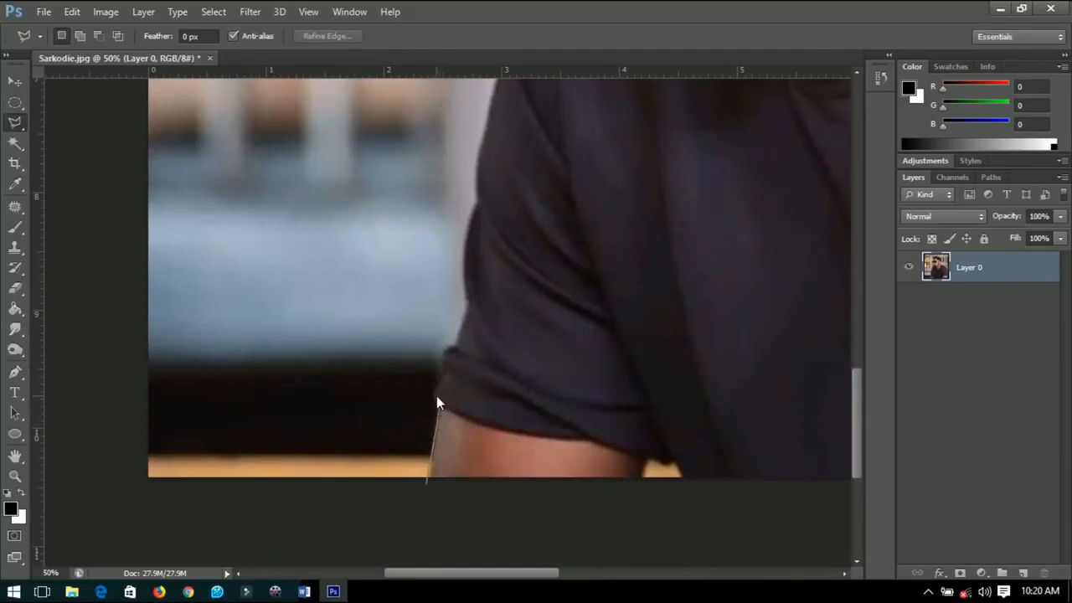
{"action": "left_click", "coordinate": [455, 362]}
{"action": "left_click_drag", "start_coordinate": [477, 202], "coordinate": [461, 370]}
{"action": "left_click_drag", "start_coordinate": [544, 83], "coordinate": [574, 330]}
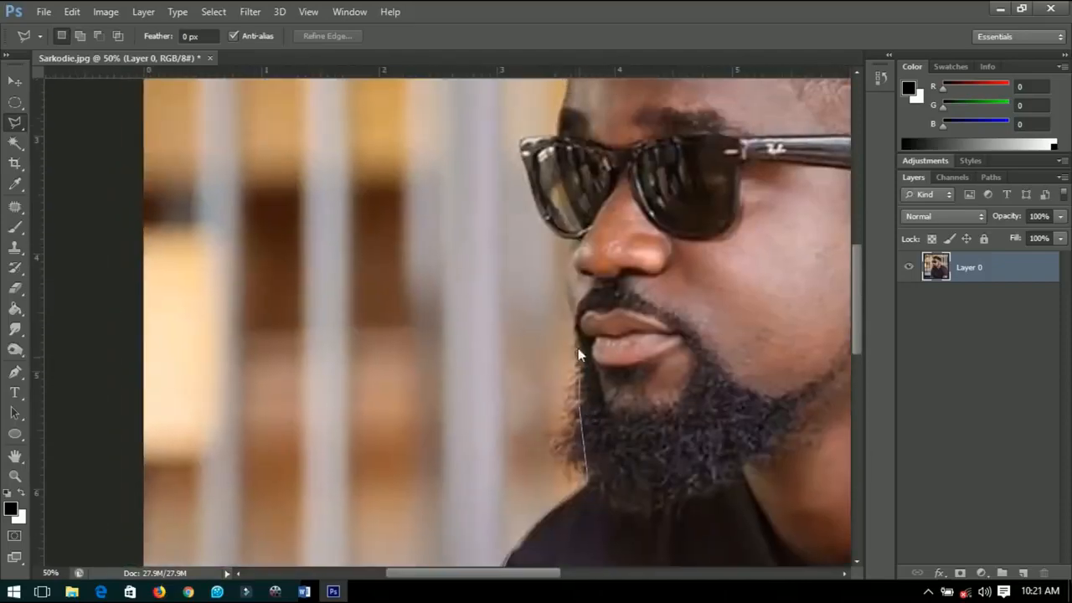
Continue the lasso outline past the nose, sunglasses and forehead and over the top of the hair
{"action": "scroll", "coordinate": [574, 239], "scroll_direction": "up", "scroll_amount": 2}
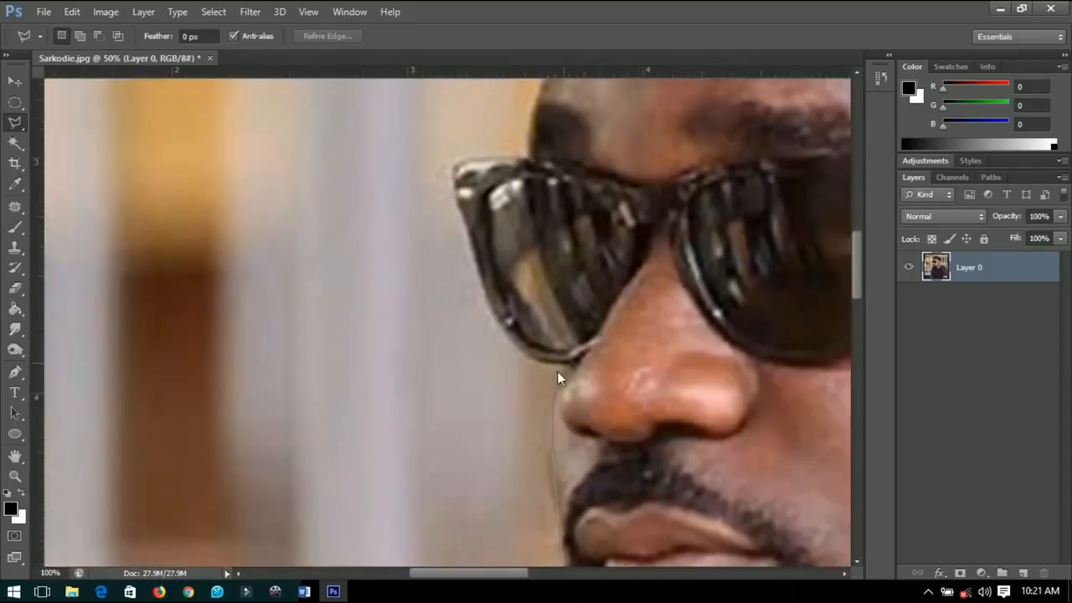
{"action": "scroll", "coordinate": [541, 189], "scroll_direction": "up", "scroll_amount": 5}
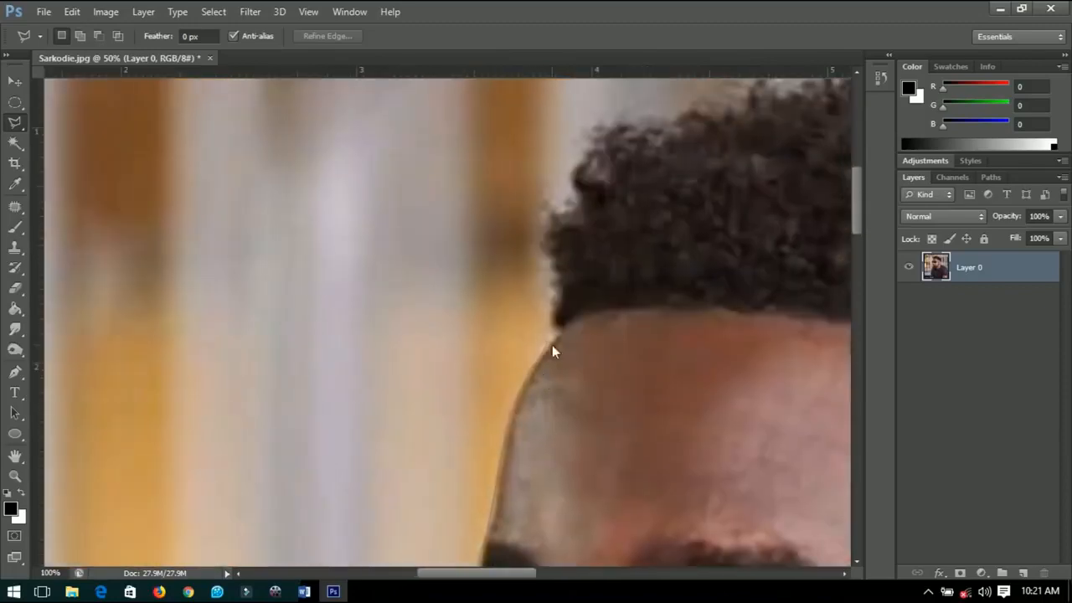
{"action": "scroll", "coordinate": [584, 154], "scroll_direction": "right", "scroll_amount": 4}
{"action": "scroll", "coordinate": [584, 153], "scroll_direction": "up", "scroll_amount": 1}
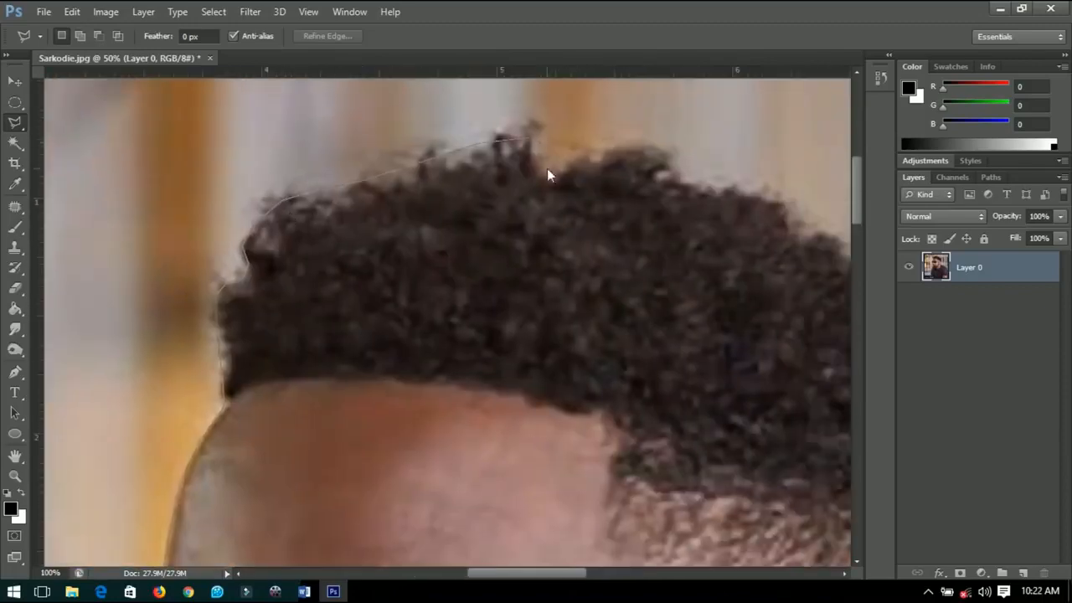
{"action": "scroll", "coordinate": [697, 193], "scroll_direction": "right", "scroll_amount": 4}
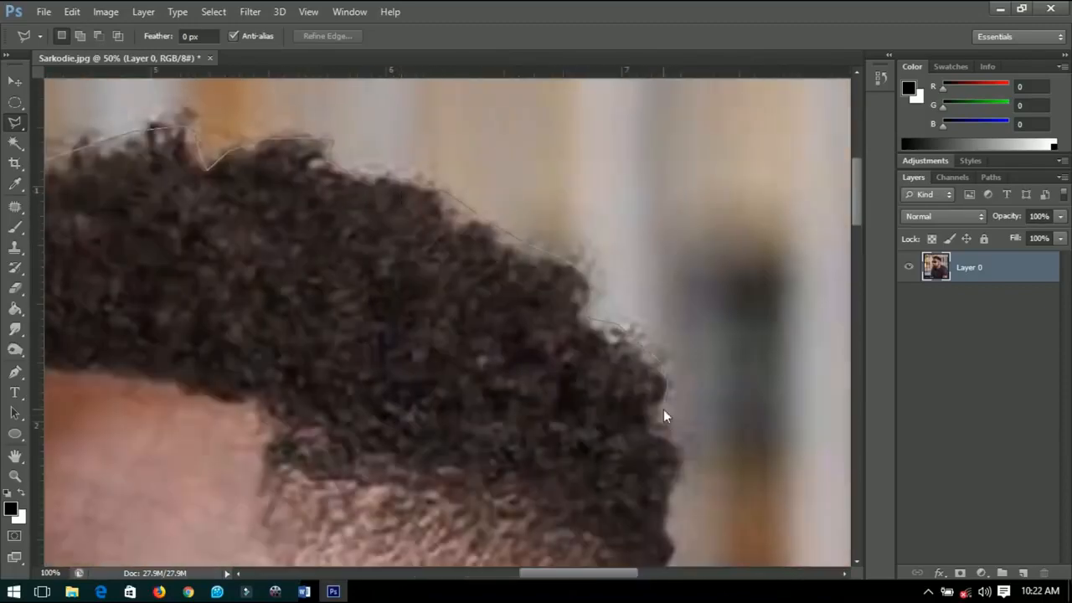
Continue the lasso outline down the back of the head and neck to the shirt collar and shoulder
{"action": "scroll", "coordinate": [664, 415], "scroll_direction": "down", "scroll_amount": 6}
{"action": "scroll", "coordinate": [663, 416], "scroll_direction": "left", "scroll_amount": 1}
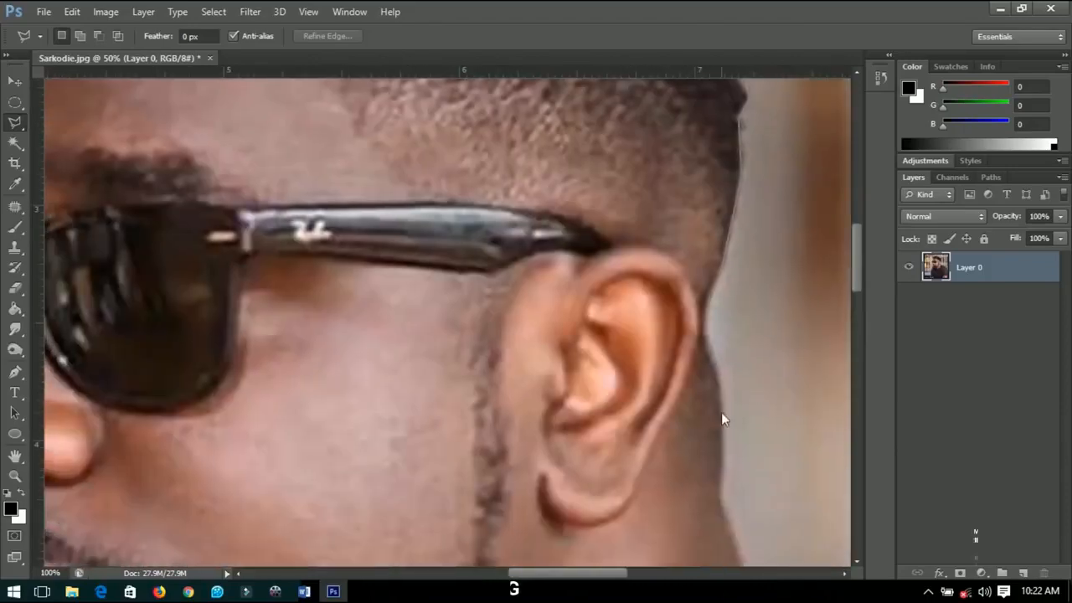
{"action": "scroll", "coordinate": [574, 378], "scroll_direction": "down", "scroll_amount": 2}
{"action": "scroll", "coordinate": [575, 378], "scroll_direction": "right", "scroll_amount": 2}
{"action": "scroll", "coordinate": [705, 516], "scroll_direction": "right", "scroll_amount": 4}
{"action": "scroll", "coordinate": [706, 516], "scroll_direction": "down", "scroll_amount": 2}
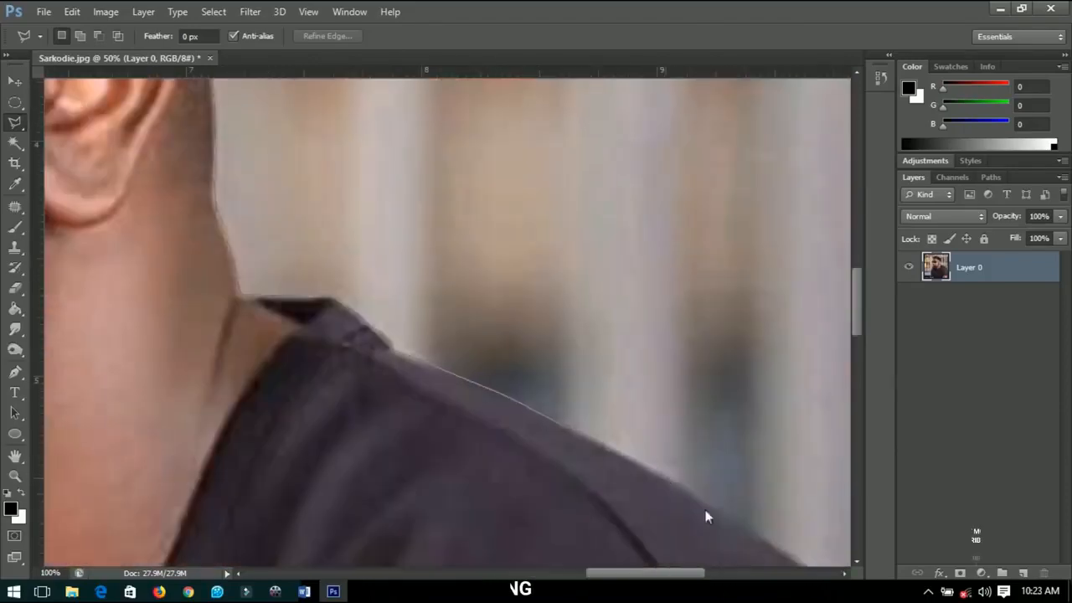
Finish the outline along the shoulder and close the lasso outside the canvas so the background around the man is selected
{"action": "left_click_drag", "start_coordinate": [706, 516], "coordinate": [459, 293]}
{"action": "left_click", "coordinate": [651, 425]}
{"action": "left_click", "coordinate": [699, 495]}
{"action": "key", "text": "ctrl+minus"}
{"action": "key", "text": "ctrl+minus"}
{"action": "key", "text": "ctrl+minus"}
{"action": "key", "text": "ctrl+minus"}
{"action": "key", "text": "ctrl+minus"}
{"action": "left_click", "coordinate": [729, 515]}
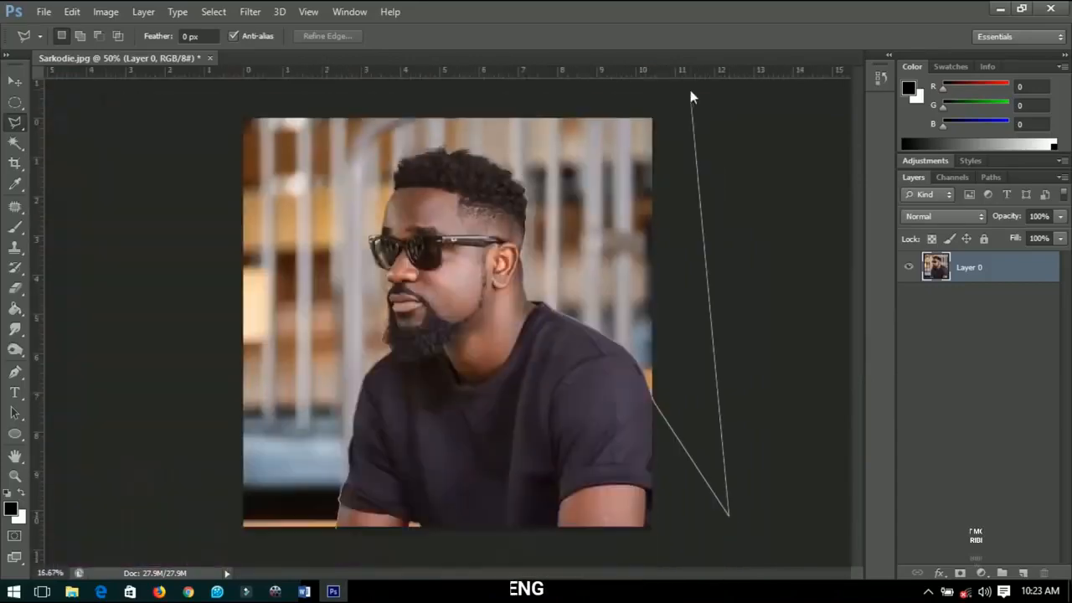
{"action": "left_click", "coordinate": [690, 91]}
{"action": "left_click", "coordinate": [153, 105]}
{"action": "left_click", "coordinate": [183, 545]}
{"action": "double_click", "coordinate": [337, 544]}
Add the small background gaps beside both forearms at the photo's lower edge to the selection
{"action": "scroll", "coordinate": [417, 534], "scroll_direction": "up", "scroll_amount": 4}
{"action": "left_click", "coordinate": [380, 507], "text": "shift"}
{"action": "left_click_drag", "start_coordinate": [720, 484], "coordinate": [364, 450]}
{"action": "left_click", "coordinate": [679, 294], "text": "shift"}
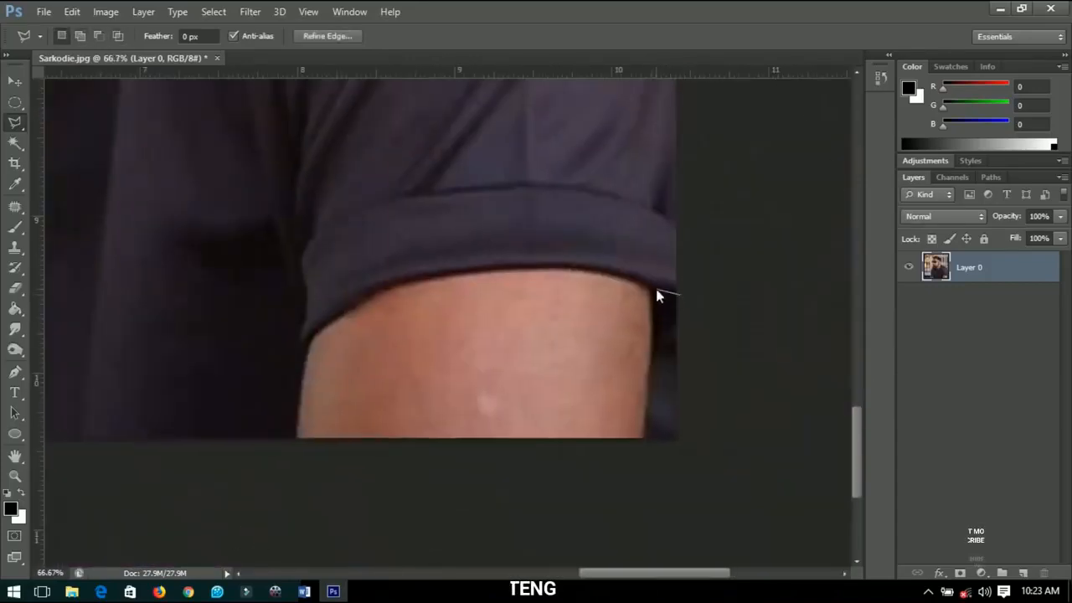
{"action": "left_click", "coordinate": [649, 291]}
{"action": "left_click", "coordinate": [638, 456]}
{"action": "left_click", "coordinate": [717, 457]}
{"action": "left_click", "coordinate": [680, 294]}
{"action": "key", "text": "ctrl+0"}
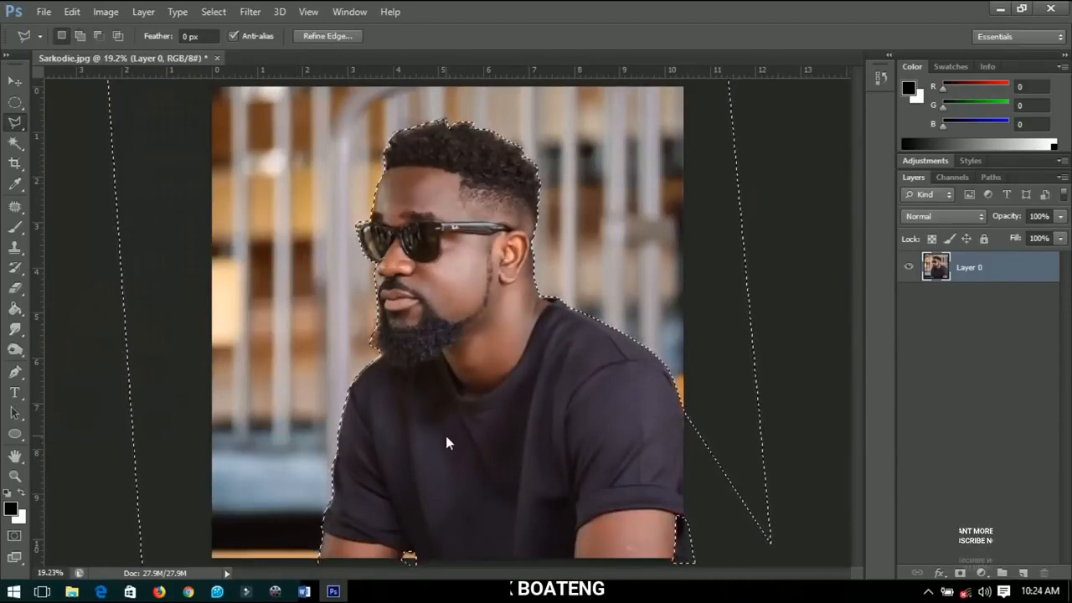
Cut the selected background onto its own layer and place the man's layer, Layer 0, above it
{"action": "key", "text": "Delete"}
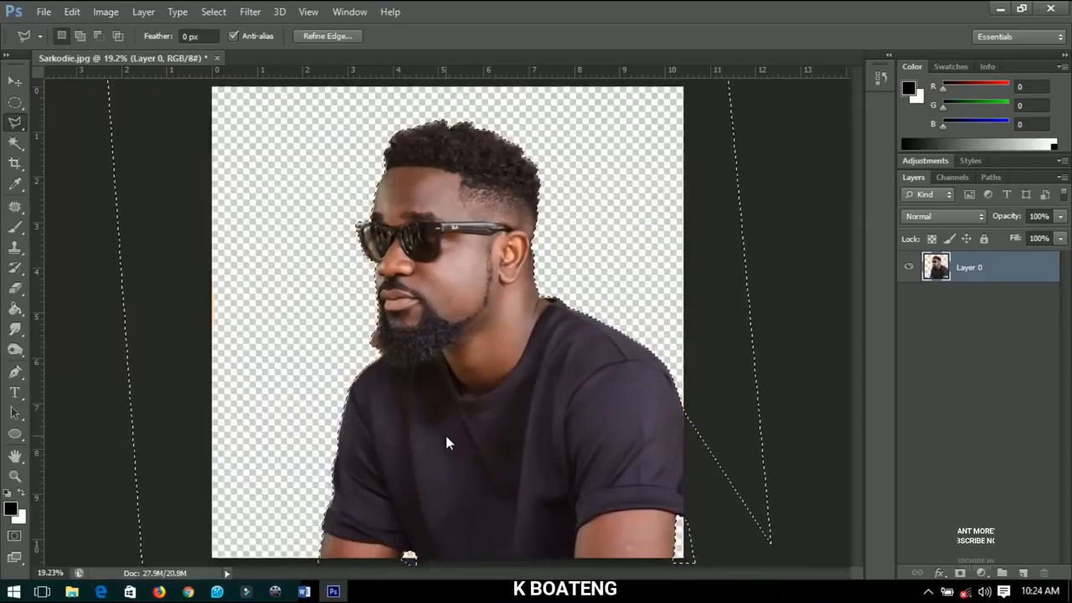
{"action": "key", "text": "ctrl+z"}
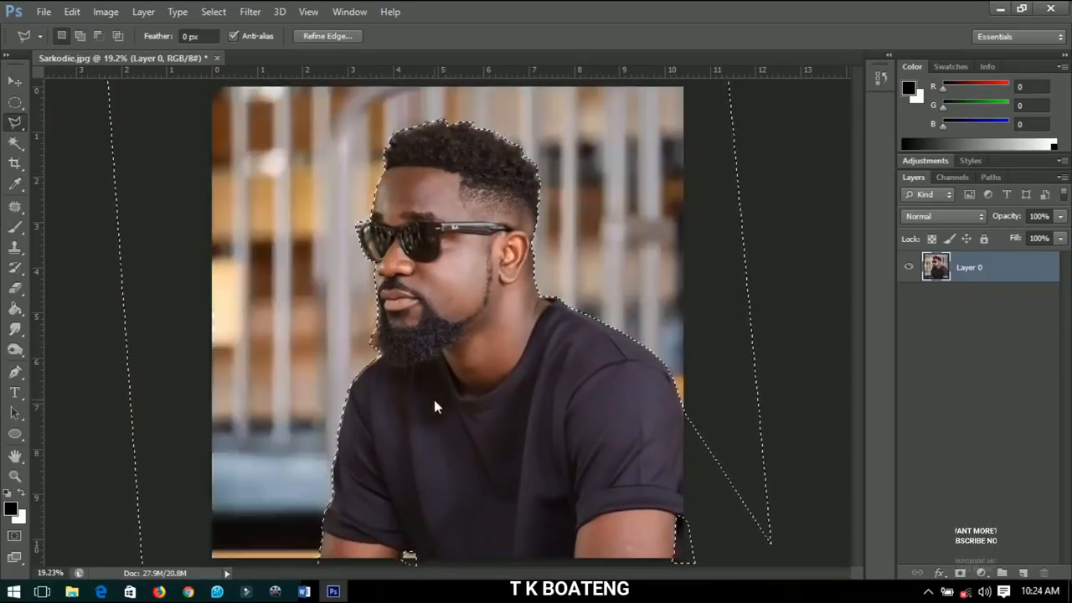
{"action": "right_click", "coordinate": [602, 222]}
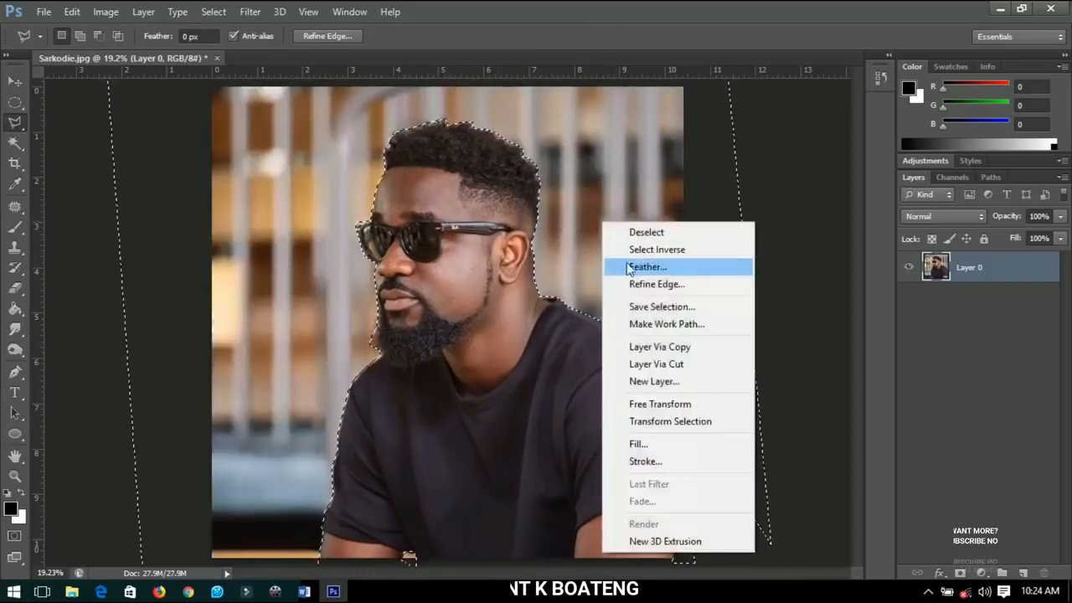
{"action": "left_click", "coordinate": [655, 363]}
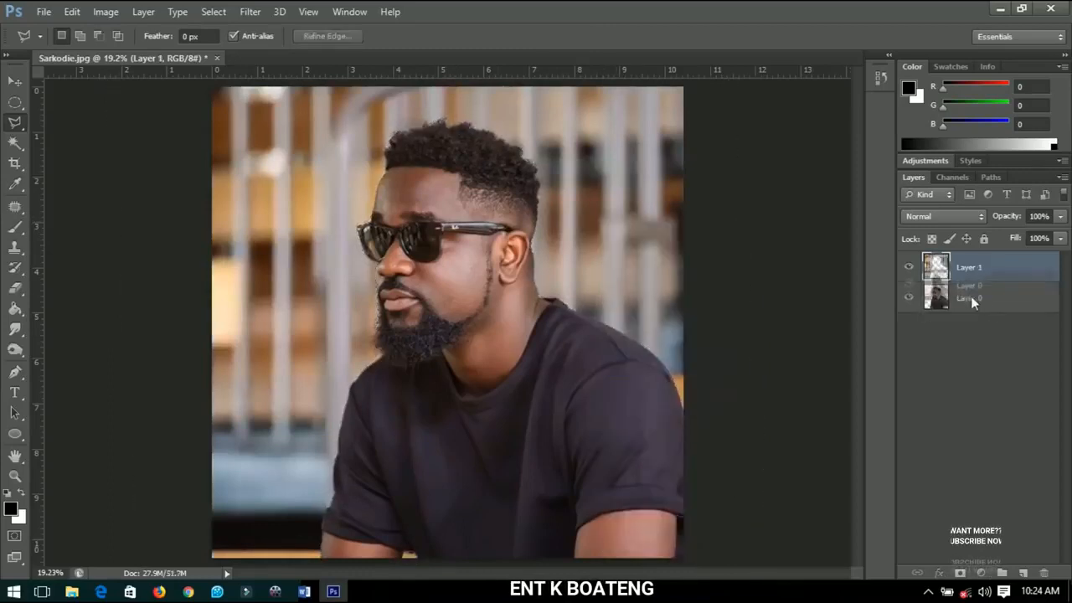
{"action": "left_click_drag", "start_coordinate": [972, 303], "coordinate": [967, 272]}
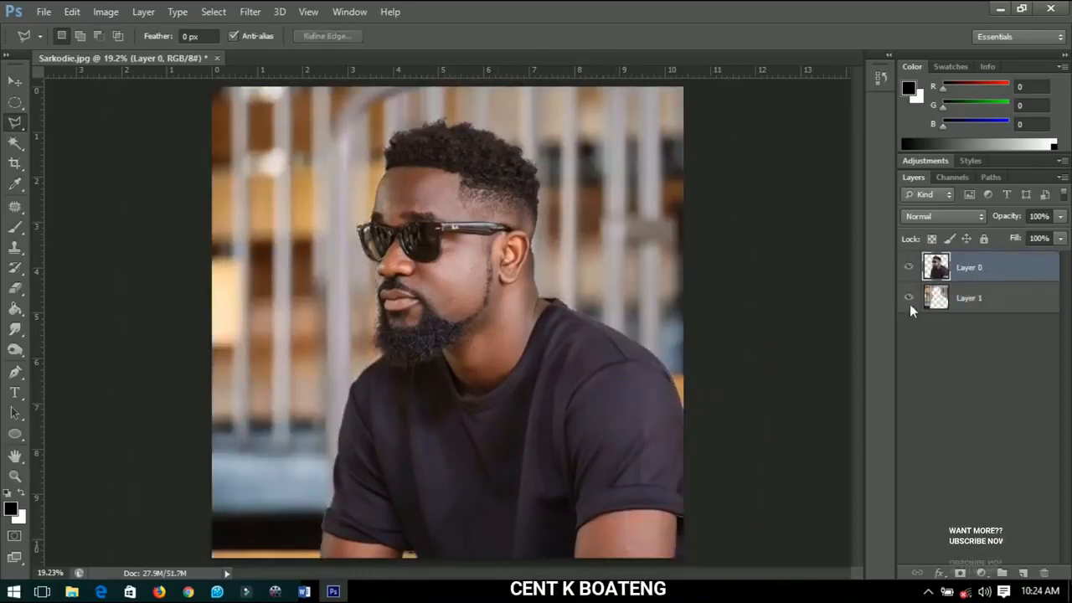
Hide the cut-out background layer, Layer 1, leaving the man's layer visible
{"action": "left_click", "coordinate": [909, 304], "text": "alt"}
{"action": "left_click", "coordinate": [911, 269]}
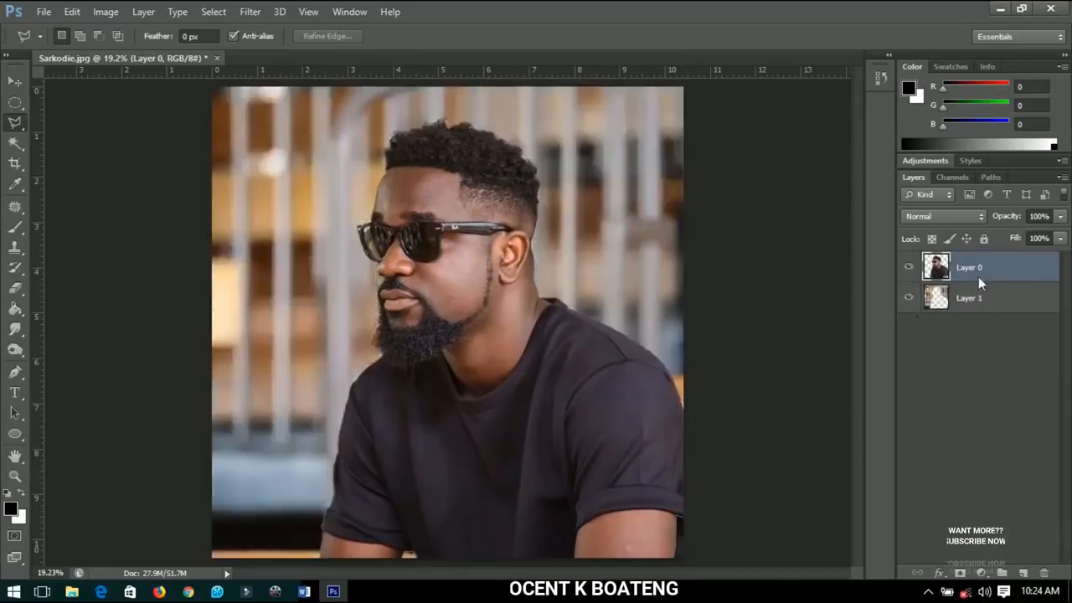
{"action": "left_click", "coordinate": [910, 298]}
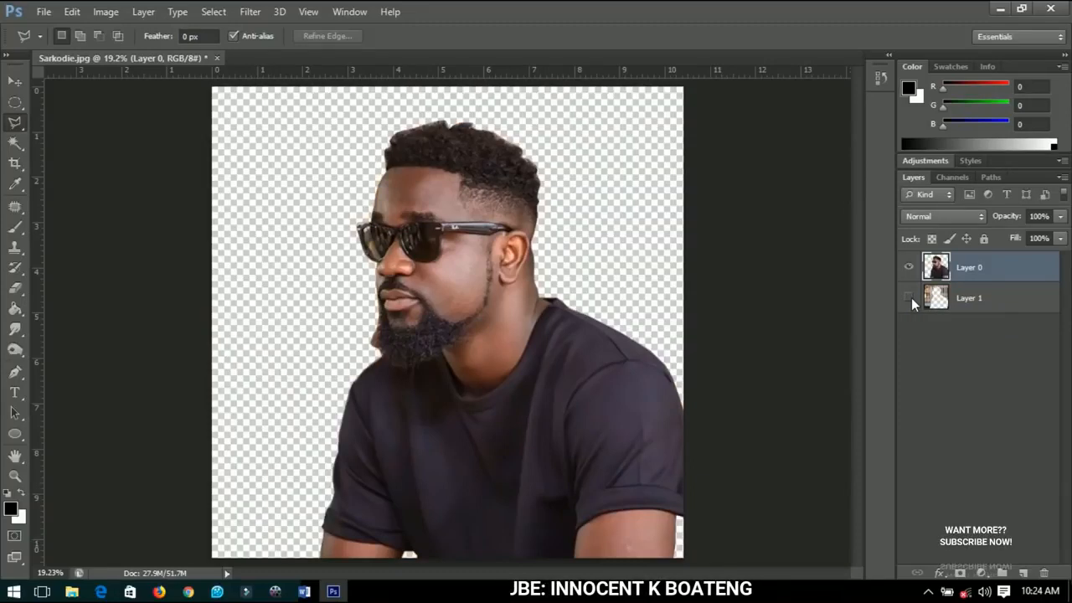
Add a white Solid Color fill layer and place it between Layer 0 and Layer 1
{"action": "left_click", "coordinate": [962, 299]}
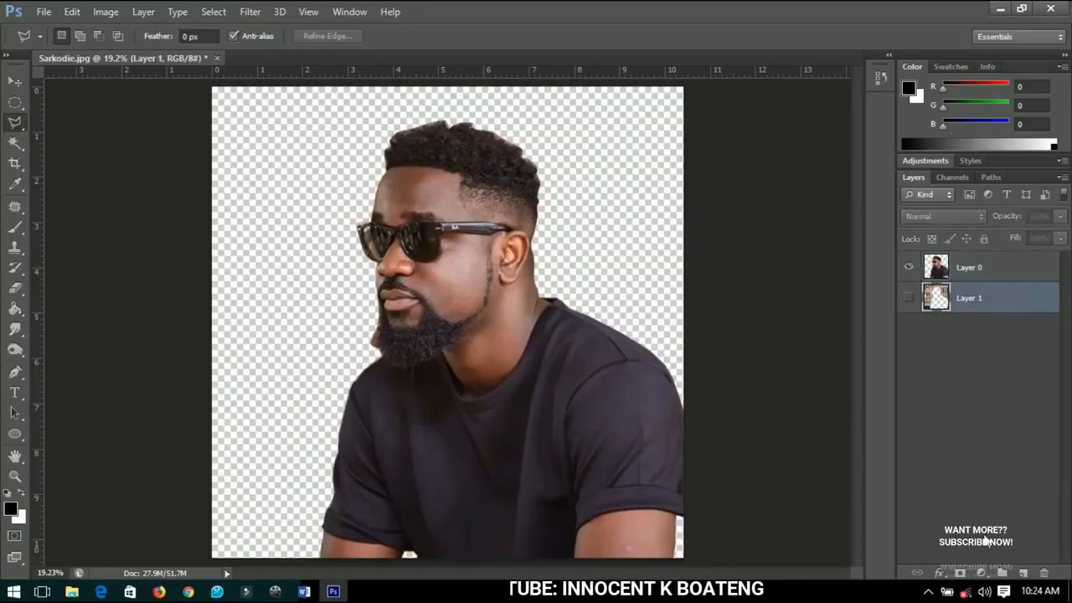
{"action": "left_click", "coordinate": [985, 562]}
{"action": "left_click", "coordinate": [986, 570]}
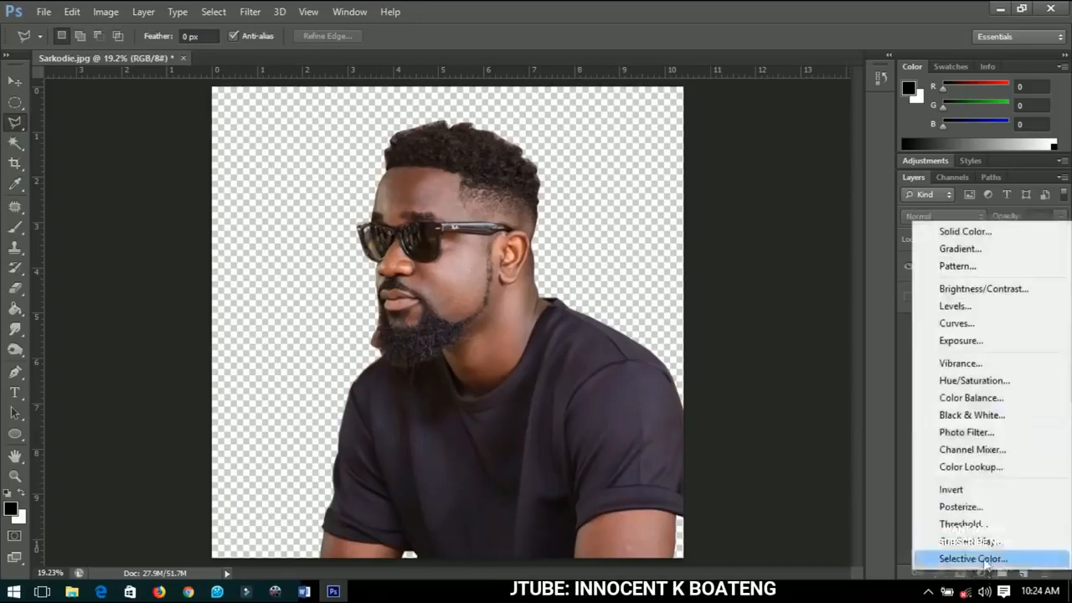
{"action": "left_click", "coordinate": [963, 231]}
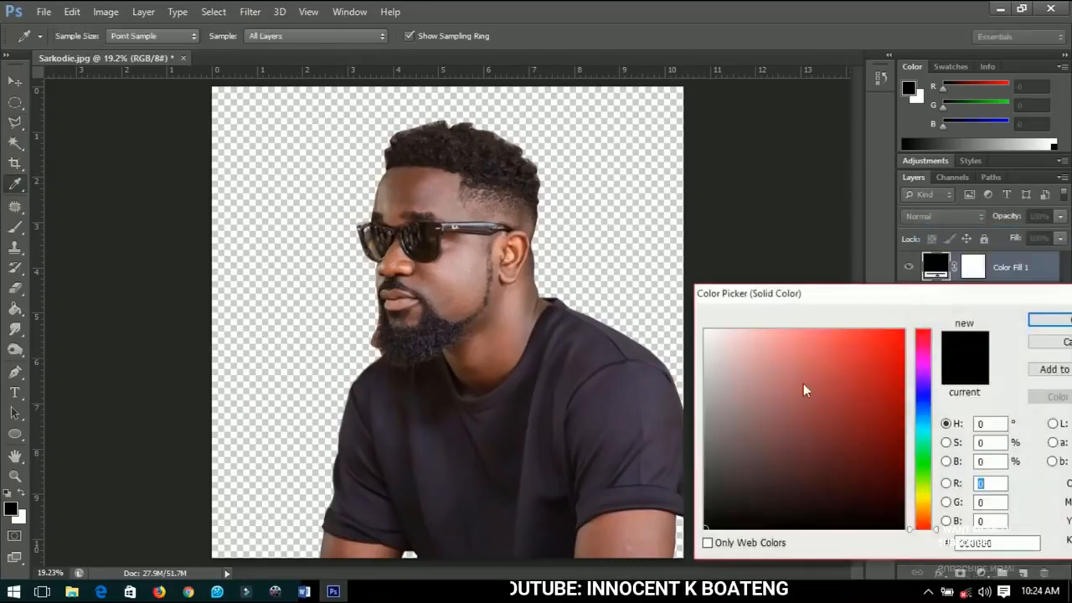
{"action": "left_click", "coordinate": [706, 331]}
{"action": "left_click", "coordinate": [1055, 319]}
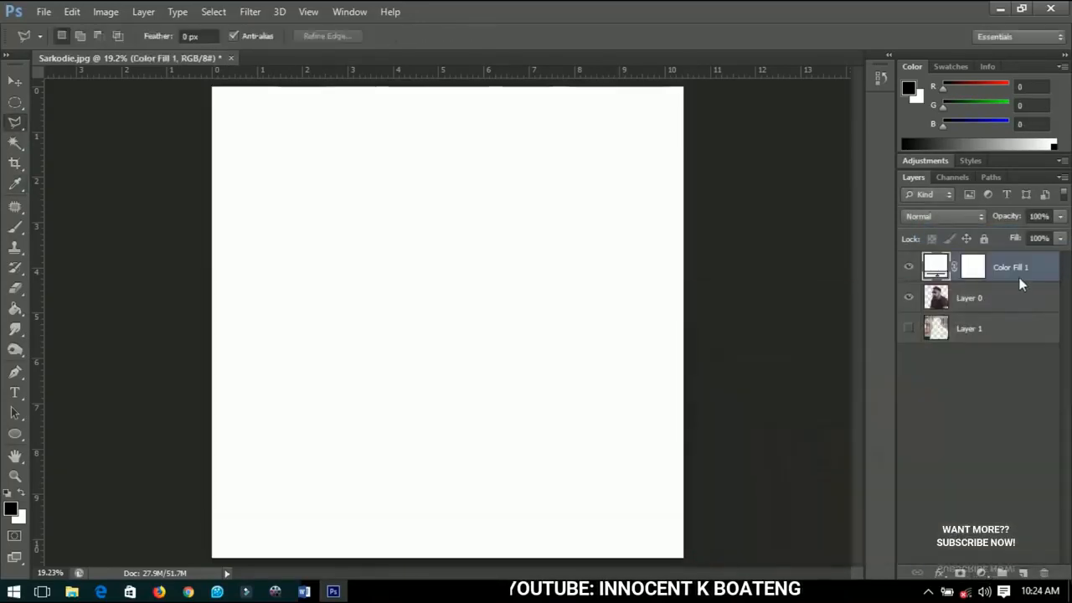
{"action": "left_click_drag", "start_coordinate": [1018, 272], "coordinate": [1009, 311]}
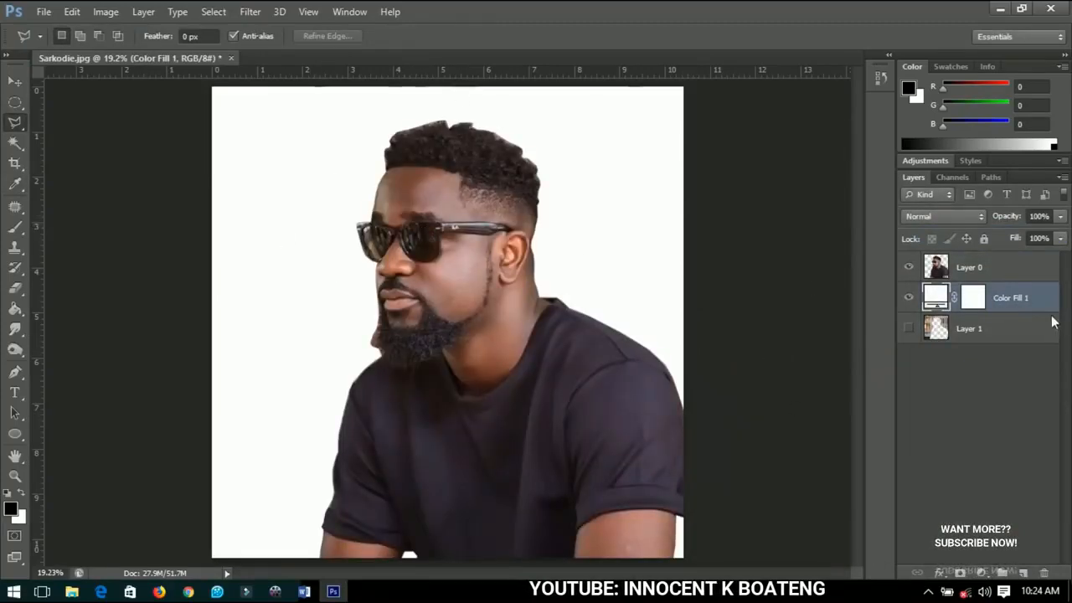
Add a new layer above Layer 0 and name it "lines"
{"action": "left_click", "coordinate": [975, 270]}
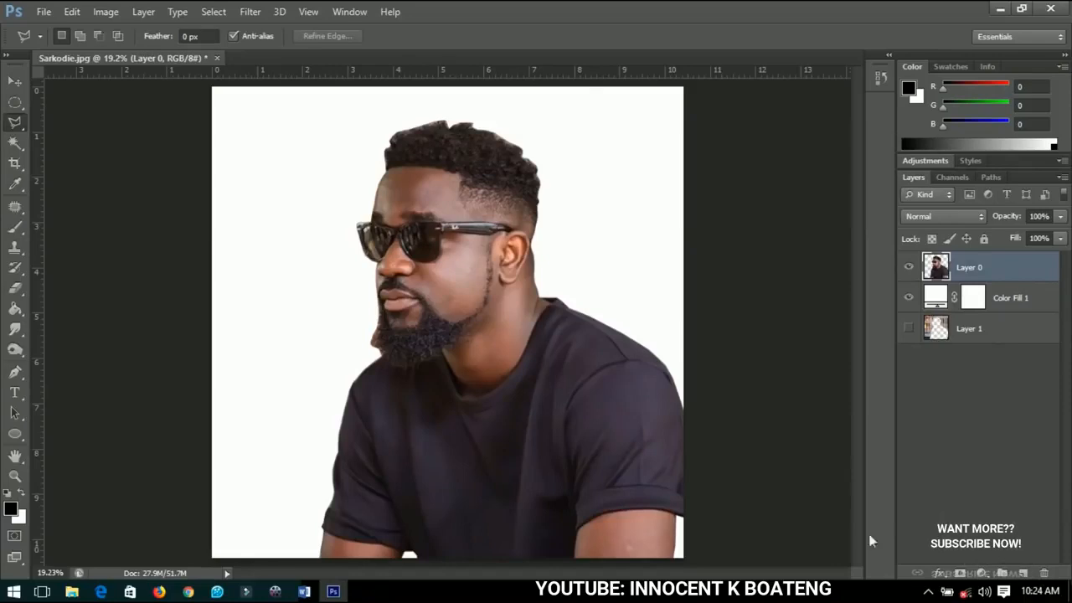
{"action": "left_click", "coordinate": [1023, 573]}
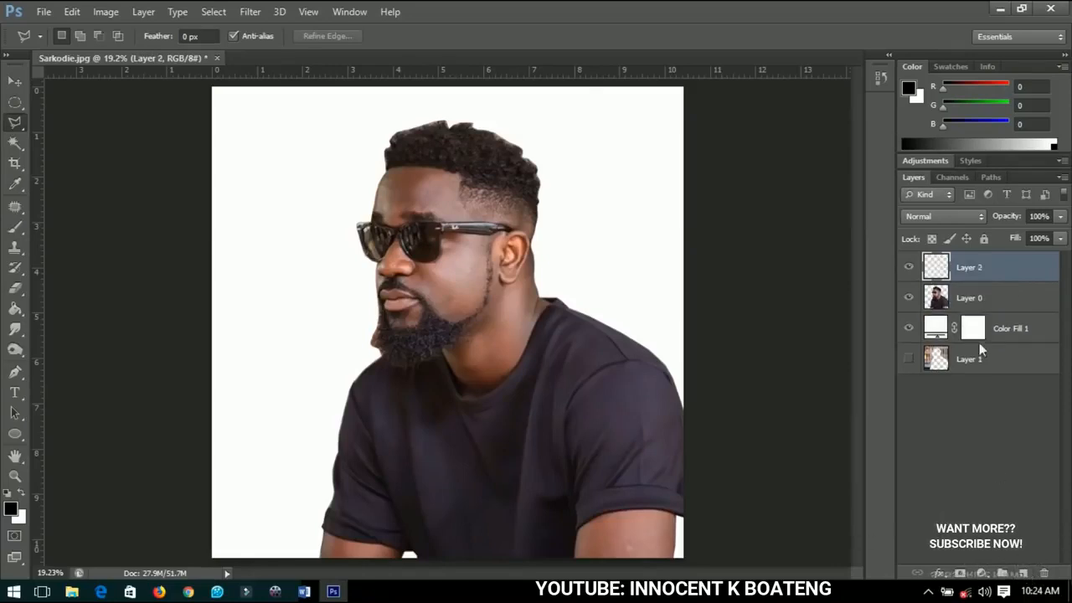
{"action": "double_click", "coordinate": [969, 270]}
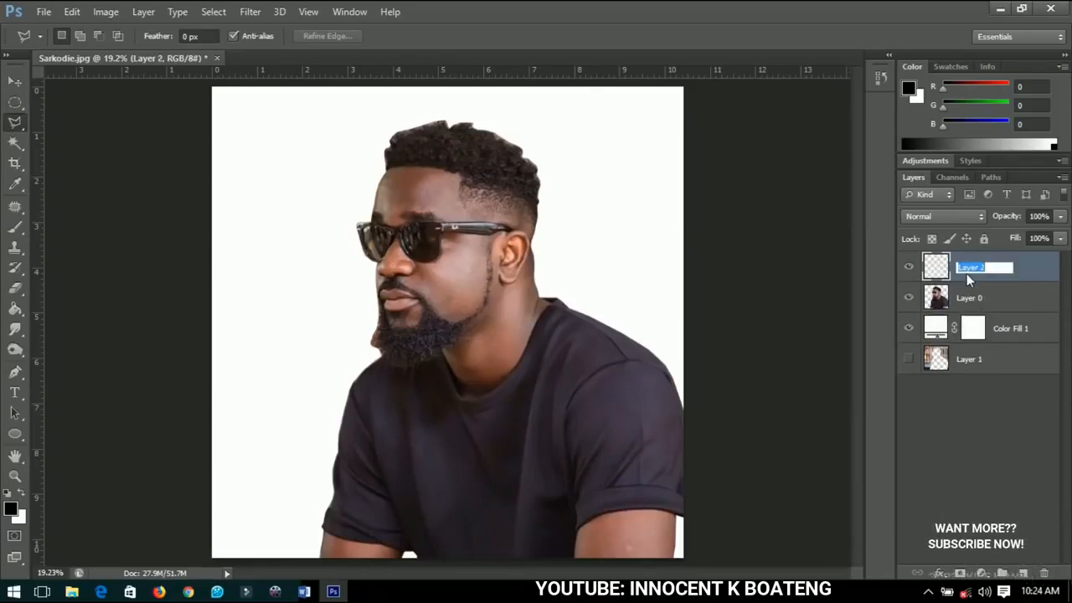
{"action": "type", "text": "lines"}
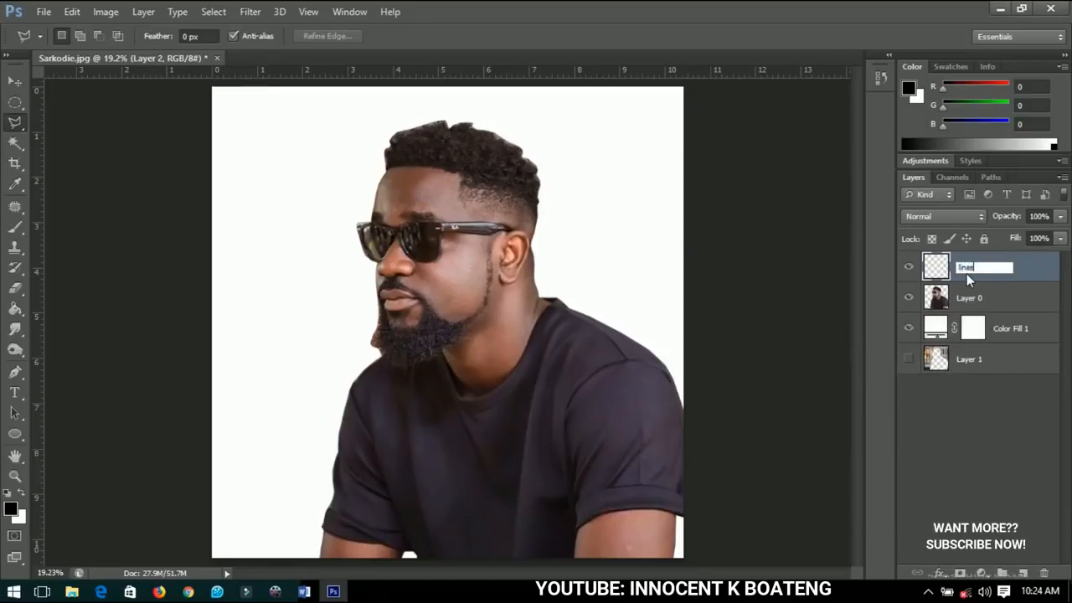
{"action": "key", "text": "Return"}
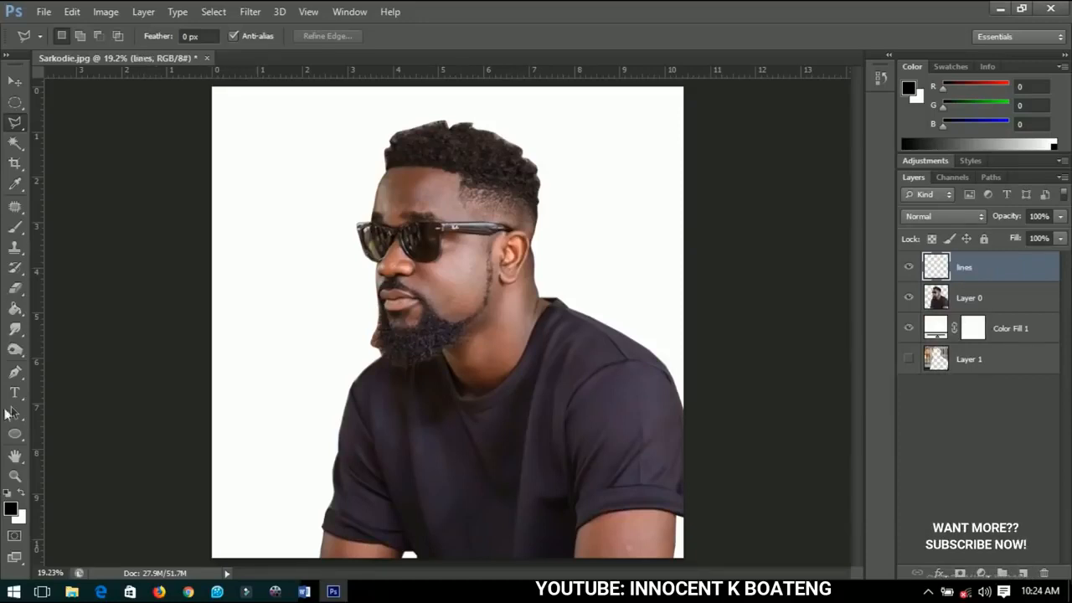
Set the Pen tool to draw paths instead of shapes
{"action": "left_click", "coordinate": [15, 371]}
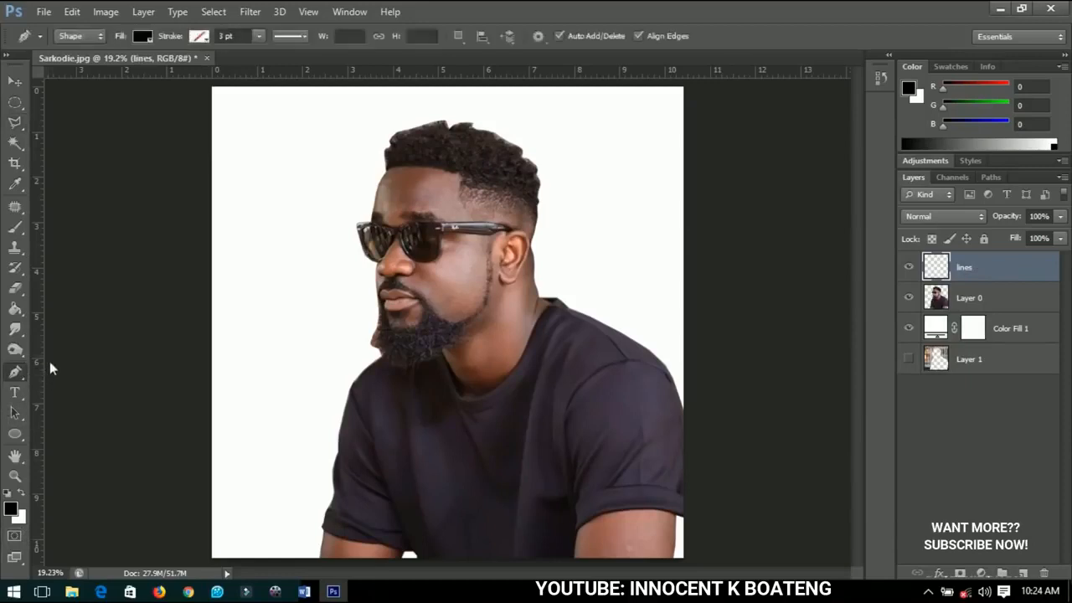
{"action": "left_click", "coordinate": [87, 36]}
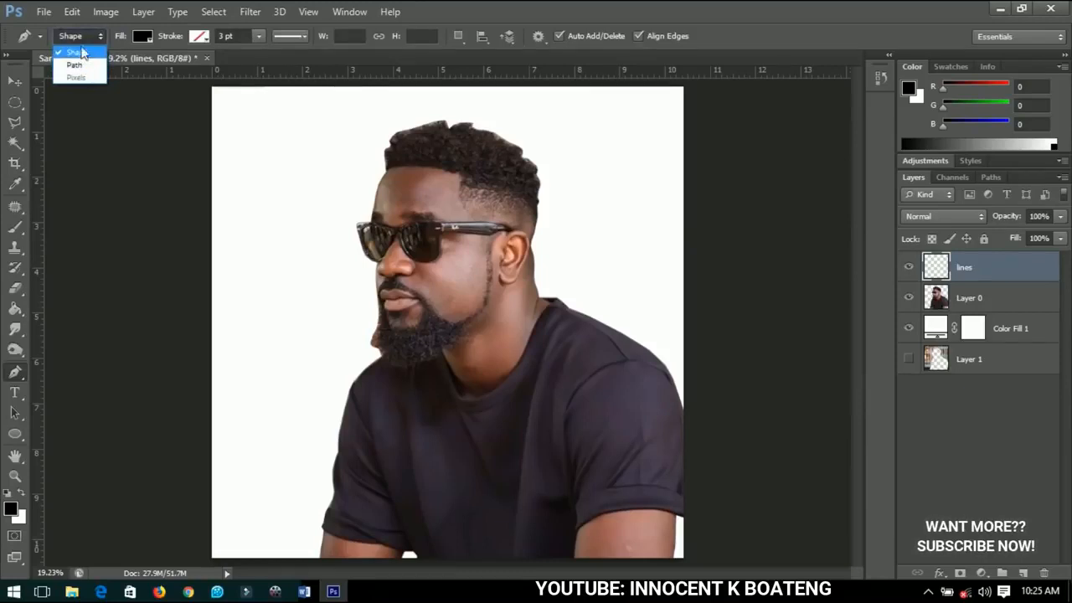
{"action": "left_click", "coordinate": [80, 64]}
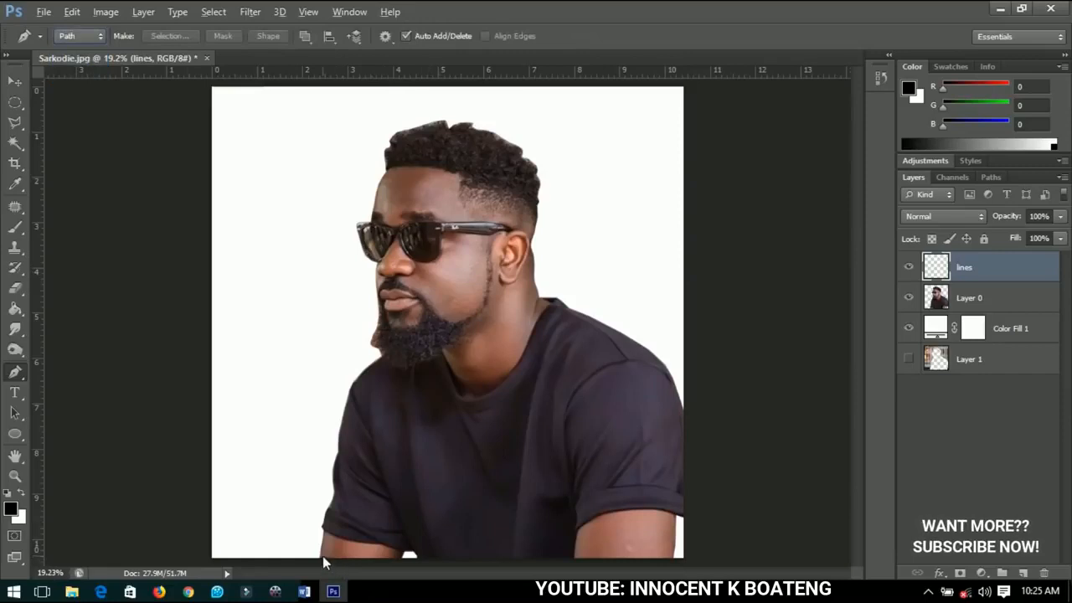
Start a pen path at the photo's lower edge and trace the outer forearm up to the sleeve cuff's corner
{"action": "left_click", "coordinate": [15, 81]}
{"action": "scroll", "coordinate": [325, 508], "scroll_direction": "up", "scroll_amount": 1}
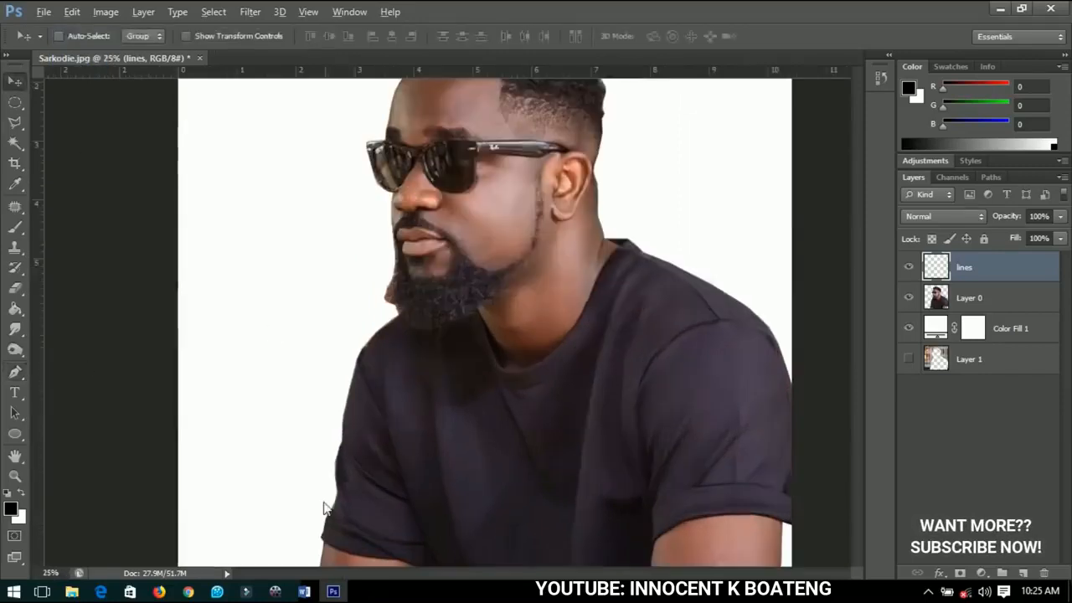
{"action": "scroll", "coordinate": [325, 508], "scroll_direction": "up", "scroll_amount": 1}
{"action": "scroll", "coordinate": [426, 366], "scroll_direction": "up", "scroll_amount": 5}
{"action": "scroll", "coordinate": [426, 366], "scroll_direction": "left", "scroll_amount": 2}
{"action": "scroll", "coordinate": [486, 293], "scroll_direction": "down", "scroll_amount": 2}
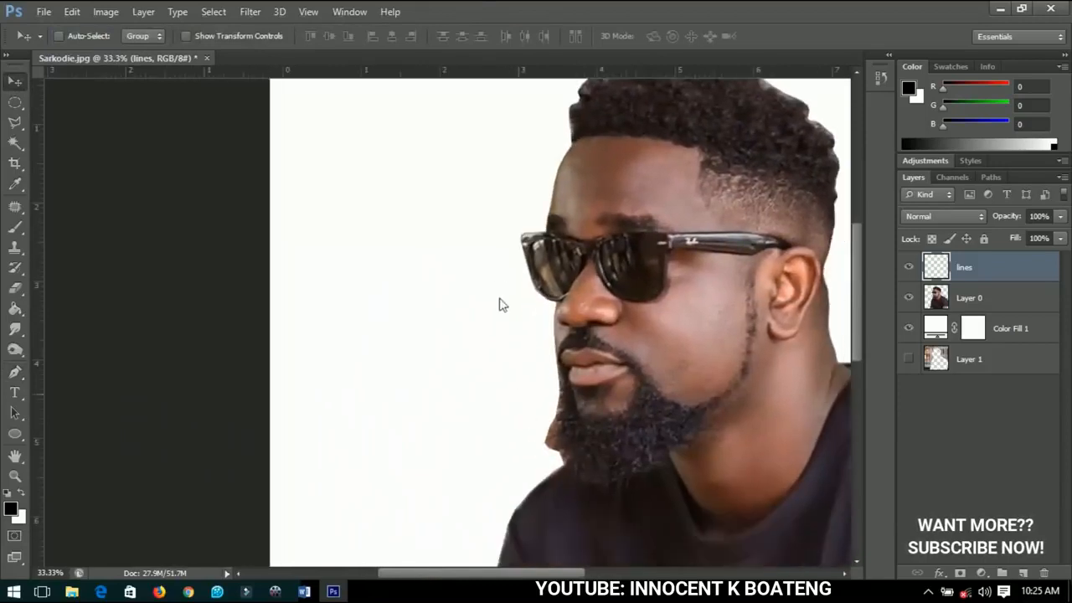
{"action": "scroll", "coordinate": [481, 385], "scroll_direction": "down", "scroll_amount": 6}
{"action": "scroll", "coordinate": [463, 427], "scroll_direction": "up", "scroll_amount": 2}
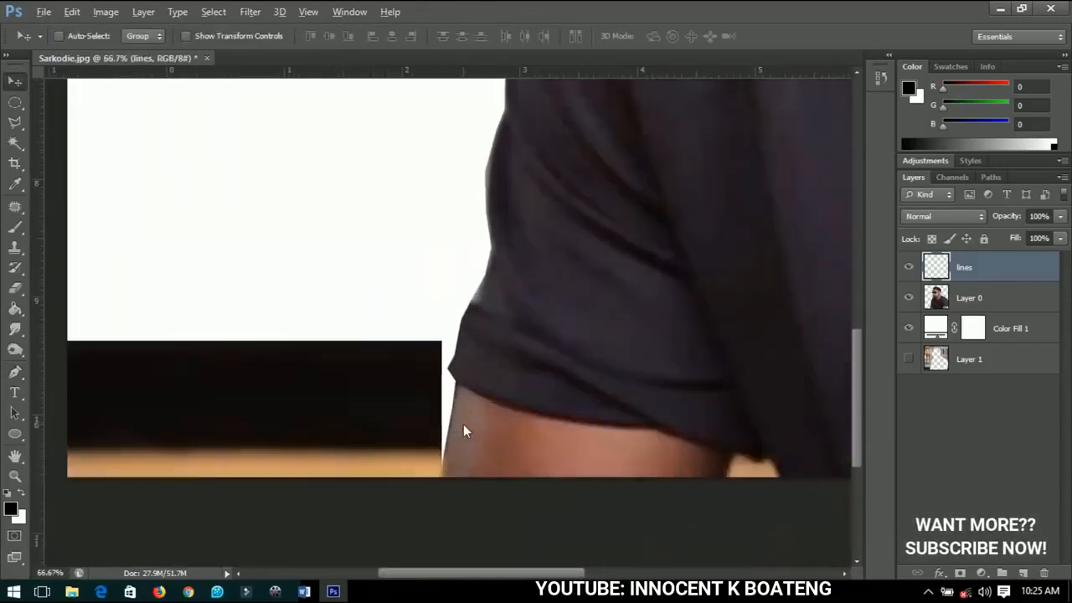
{"action": "left_click", "coordinate": [17, 373]}
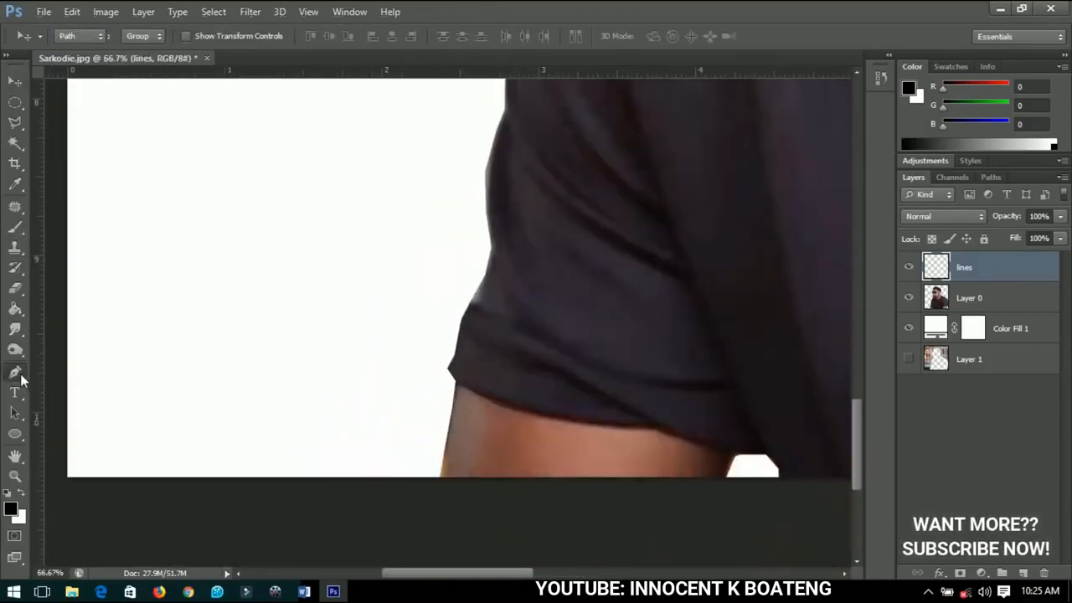
{"action": "left_click", "coordinate": [439, 478]}
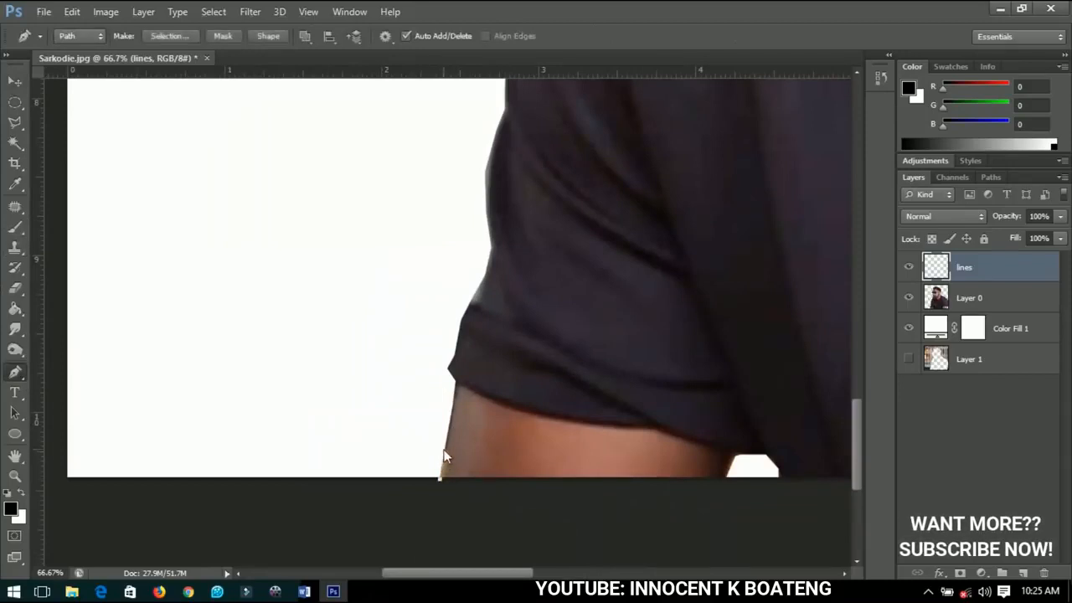
{"action": "left_click", "coordinate": [442, 452]}
{"action": "left_click", "coordinate": [450, 422]}
{"action": "left_click", "coordinate": [453, 379]}
{"action": "left_click", "coordinate": [446, 360]}
Continue the path up the outer edge of the sleeve and over the shoulder to the beard
{"action": "left_click", "coordinate": [478, 283]}
{"action": "left_click", "coordinate": [488, 253]}
{"action": "left_click", "coordinate": [488, 265]}
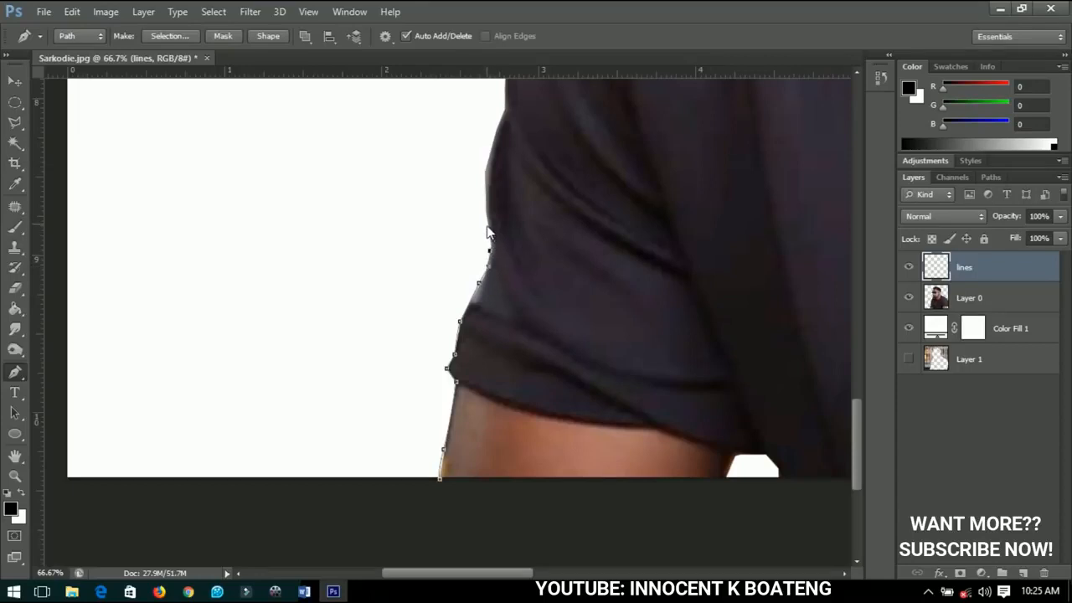
{"action": "left_click", "coordinate": [486, 222]}
{"action": "scroll", "coordinate": [523, 241], "scroll_direction": "up", "scroll_amount": 4}
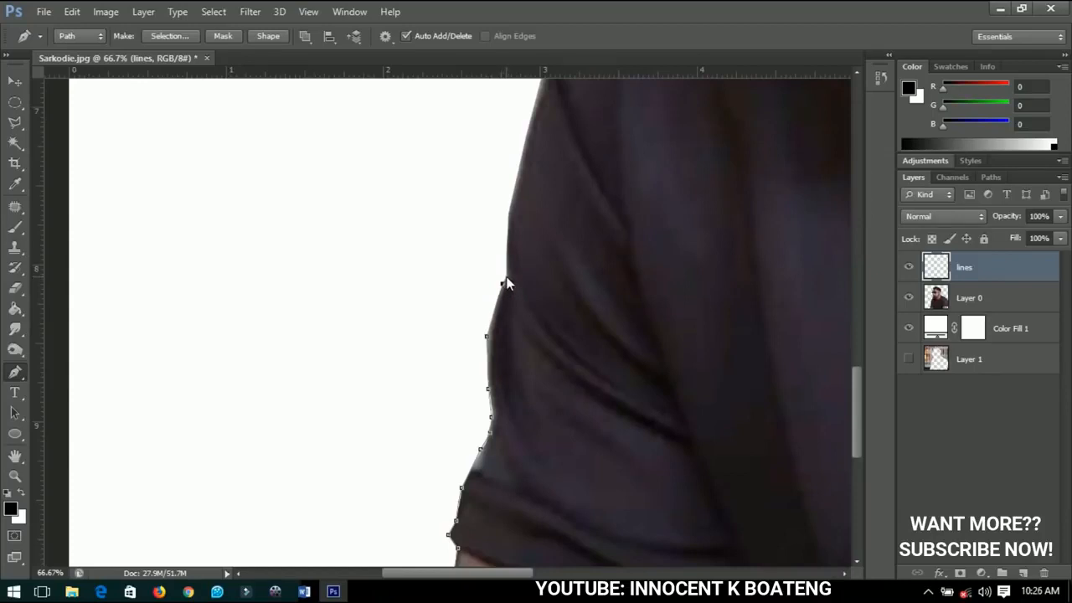
{"action": "left_click", "coordinate": [506, 275]}
{"action": "left_click_drag", "start_coordinate": [511, 213], "coordinate": [454, 474]}
{"action": "left_click_drag", "start_coordinate": [483, 331], "coordinate": [497, 301]}
{"action": "left_click_drag", "start_coordinate": [527, 262], "coordinate": [548, 245]}
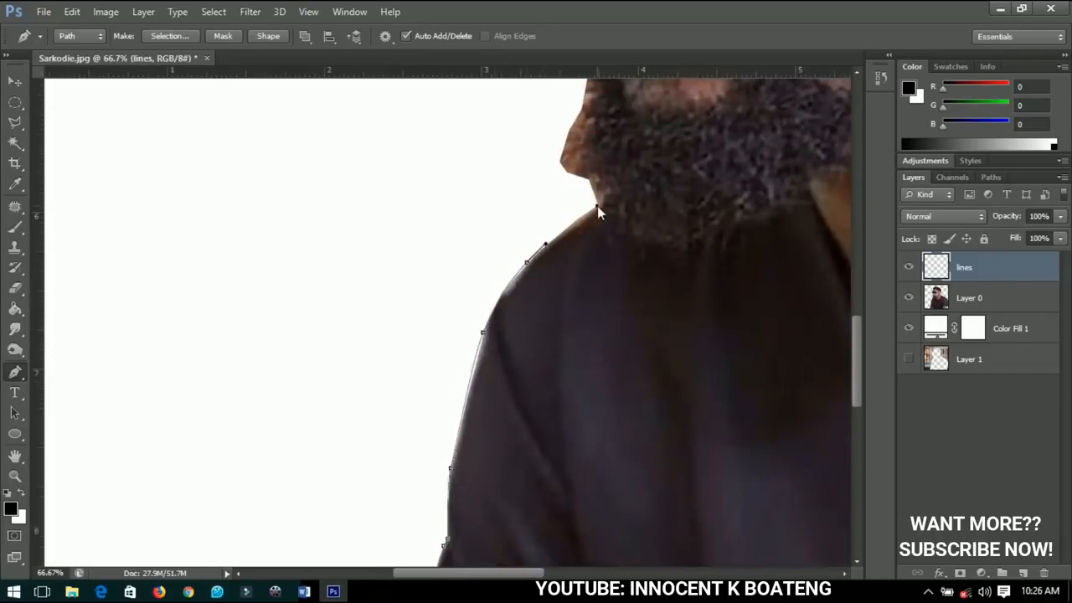
{"action": "left_click", "coordinate": [597, 206]}
Trace the front edge of the beard with the path up to the level of the lips
{"action": "left_click_drag", "start_coordinate": [597, 206], "coordinate": [519, 422]}
{"action": "left_click", "coordinate": [512, 396]}
{"action": "left_click", "coordinate": [487, 387]}
{"action": "left_click", "coordinate": [481, 378]}
{"action": "left_click", "coordinate": [490, 349]}
{"action": "left_click", "coordinate": [502, 323]}
{"action": "left_click", "coordinate": [510, 286]}
{"action": "left_click", "coordinate": [504, 219]}
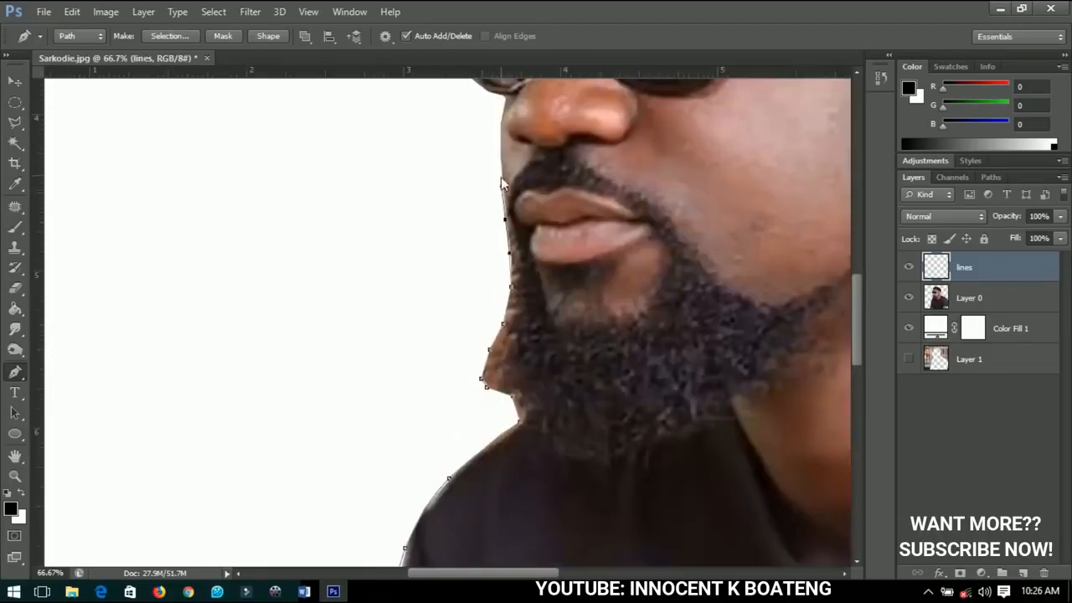
Extend the path past the nose and around the outer rim of the front sunglasses lens to the forehead
{"action": "left_click_drag", "start_coordinate": [500, 176], "coordinate": [501, 368]}
{"action": "left_click", "coordinate": [500, 317]}
{"action": "left_click", "coordinate": [503, 291]}
{"action": "left_click", "coordinate": [497, 286]}
{"action": "left_click", "coordinate": [434, 154]}
{"action": "left_click", "coordinate": [443, 149]}
{"action": "left_click", "coordinate": [482, 146]}
Trace the forehead from the sunglasses up to the front corner of the hair
{"action": "left_click_drag", "start_coordinate": [483, 145], "coordinate": [457, 401]}
{"action": "left_click", "coordinate": [472, 321]}
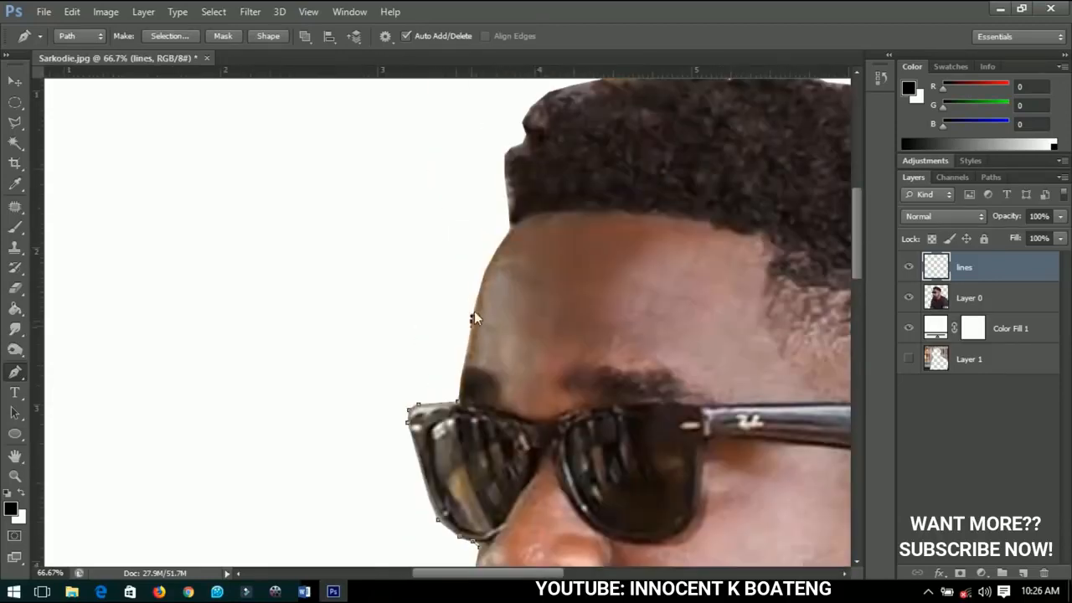
{"action": "left_click", "coordinate": [495, 251]}
{"action": "left_click", "coordinate": [508, 230]}
{"action": "left_click", "coordinate": [522, 144]}
Continue the path over the top of the hair, following its jagged notches toward the back of the head
{"action": "left_click_drag", "start_coordinate": [521, 149], "coordinate": [349, 336]}
{"action": "left_click", "coordinate": [352, 311]}
{"action": "left_click", "coordinate": [388, 275]}
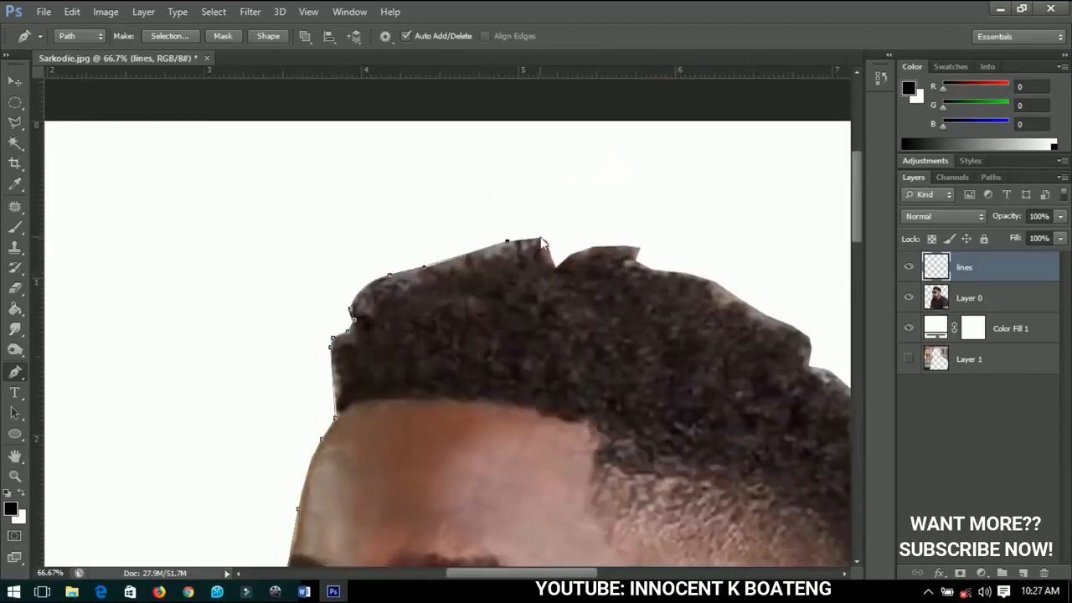
{"action": "left_click", "coordinate": [506, 241]}
{"action": "left_click", "coordinate": [539, 238]}
{"action": "left_click", "coordinate": [638, 246]}
{"action": "left_click", "coordinate": [635, 262]}
{"action": "left_click_drag", "start_coordinate": [713, 280], "coordinate": [722, 286]}
{"action": "left_click", "coordinate": [809, 347]}
Trace the back of the hair downward with the path
{"action": "left_click_drag", "start_coordinate": [774, 319], "coordinate": [535, 254]}
{"action": "left_click", "coordinate": [542, 253]}
{"action": "left_click", "coordinate": [562, 259]}
{"action": "left_click", "coordinate": [602, 367]}
{"action": "left_click", "coordinate": [599, 399]}
{"action": "left_click", "coordinate": [599, 408]}
{"action": "left_click", "coordinate": [597, 421]}
Continue the path from behind the ear down the back of the neck and along the shirt collar
{"action": "left_click_drag", "start_coordinate": [595, 466], "coordinate": [615, 293]}
{"action": "left_click", "coordinate": [604, 335]}
{"action": "left_click_drag", "start_coordinate": [599, 367], "coordinate": [602, 378]}
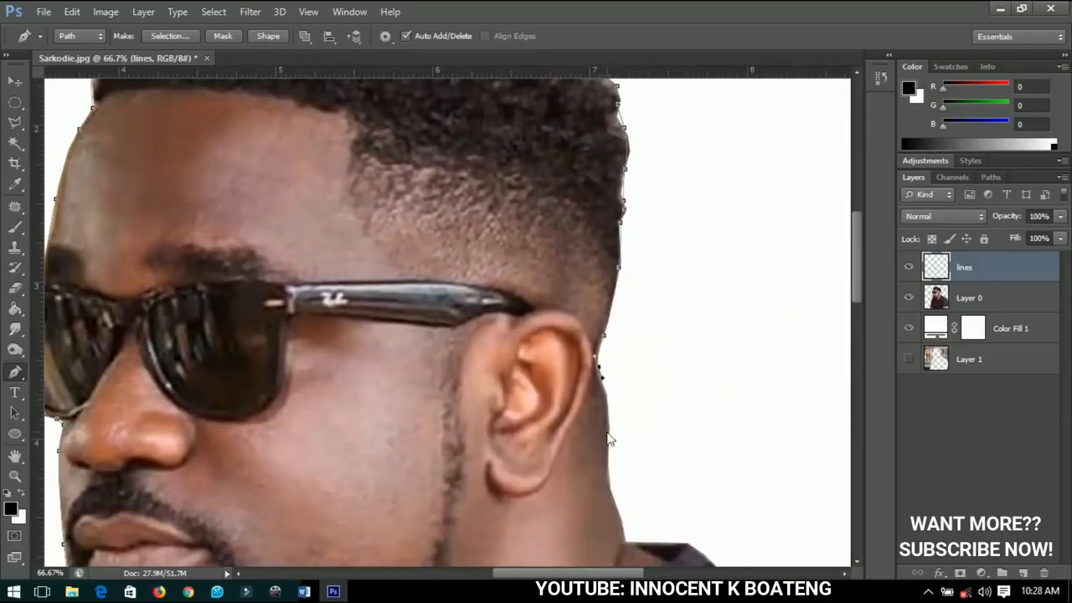
{"action": "left_click", "coordinate": [608, 455]}
{"action": "left_click", "coordinate": [613, 493]}
{"action": "left_click", "coordinate": [624, 524]}
{"action": "left_click", "coordinate": [626, 540]}
{"action": "left_click", "coordinate": [689, 545]}
Finish the path along the near shoulder and upper sleeve to just beyond the photo's edge
{"action": "left_click_drag", "start_coordinate": [665, 487], "coordinate": [489, 159]}
{"action": "left_click", "coordinate": [550, 246]}
{"action": "mouse_move", "coordinate": [762, 345]}
{"action": "left_mouse_down"}
{"action": "mouse_move", "coordinate": [801, 376]}
{"action": "mouse_move", "coordinate": [775, 357]}
{"action": "left_mouse_up"}
{"action": "left_click_drag", "start_coordinate": [580, 303], "coordinate": [206, 170]}
{"action": "left_click_drag", "start_coordinate": [480, 280], "coordinate": [505, 301]}
{"action": "left_click_drag", "start_coordinate": [558, 405], "coordinate": [575, 474]}
{"action": "key", "text": "ctrl+minus"}
{"action": "key", "text": "ctrl+minus"}
{"action": "key", "text": "ctrl+minus"}
{"action": "key", "text": "ctrl+minus"}
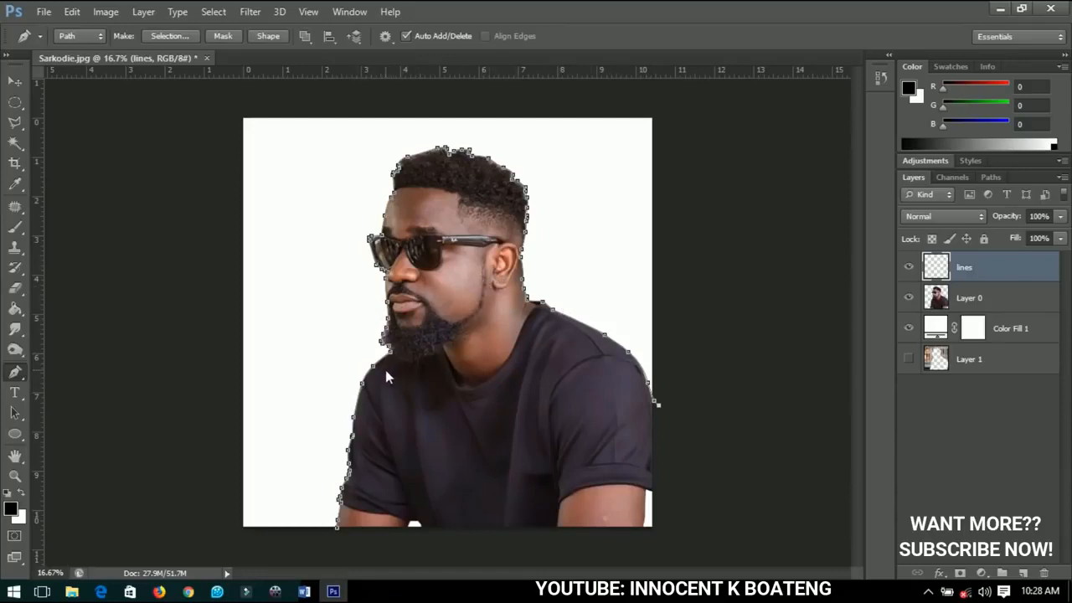
Switch to the Brush tool and check its tip size and hardness
{"action": "left_click", "coordinate": [14, 226]}
{"action": "right_click", "coordinate": [454, 254]}
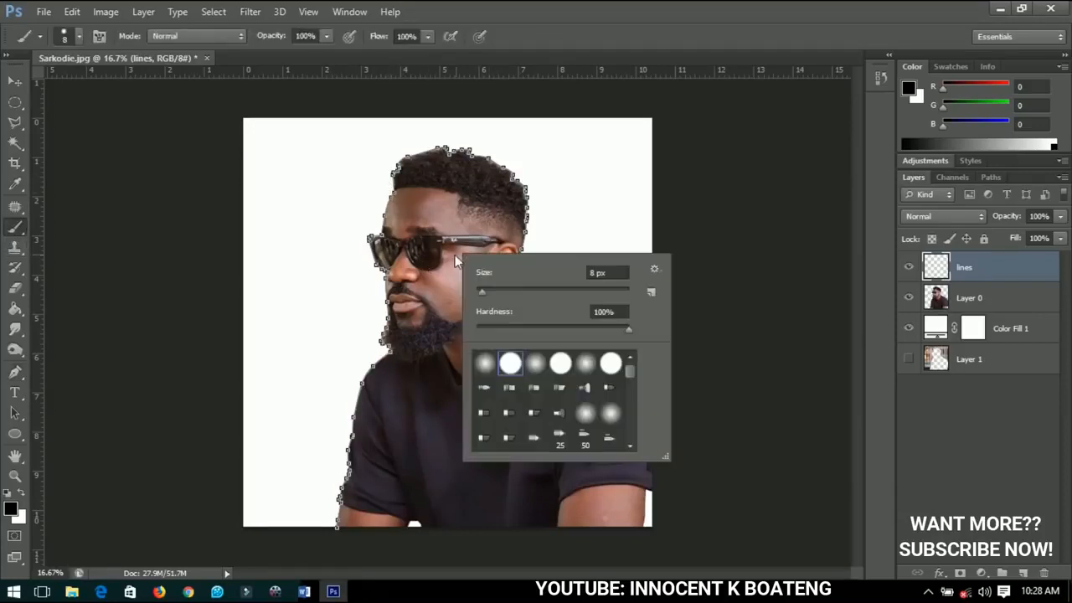
{"action": "left_click", "coordinate": [561, 249]}
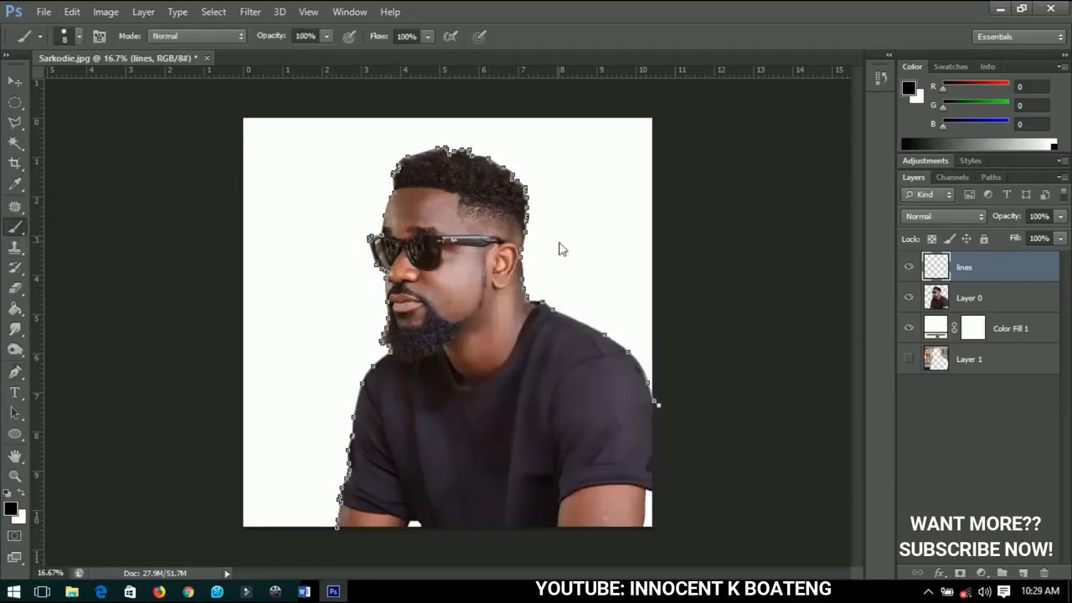
Adjust the brush size by painting test strokes on the cheek, and undo the strokes
{"action": "scroll", "coordinate": [460, 223], "scroll_direction": "up", "scroll_amount": 3}
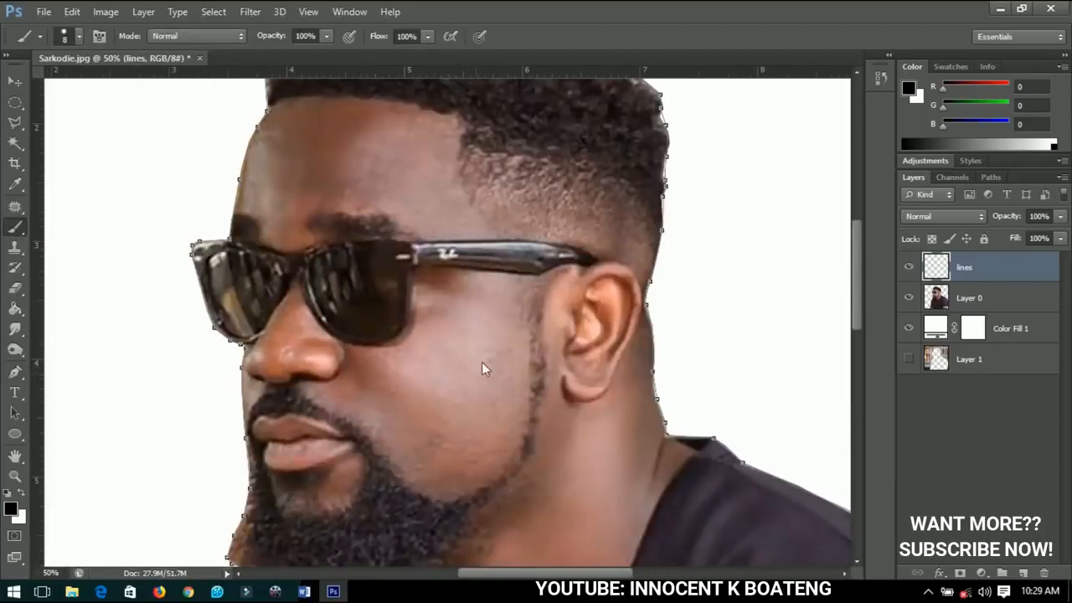
{"action": "key", "text": "bracketright"}
{"action": "key", "text": "bracketright"}
{"action": "key", "text": "bracketleft"}
{"action": "mouse_move", "coordinate": [485, 311]}
{"action": "left_mouse_down"}
{"action": "mouse_move", "coordinate": [494, 368]}
{"action": "mouse_move", "coordinate": [477, 398]}
{"action": "left_mouse_up"}
{"action": "key", "text": "ctrl+alt+z"}
{"action": "key", "text": "ctrl+alt+z"}
{"action": "key", "text": "ctrl+alt+z"}
{"action": "key", "text": "ctrl+alt+z"}
{"action": "key", "text": "ctrl+alt+z"}
{"action": "key", "text": "bracketleft"}
{"action": "left_click_drag", "start_coordinate": [488, 335], "coordinate": [487, 377]}
{"action": "key", "text": "ctrl+alt+z"}
{"action": "key", "text": "bracketleft"}
Stroke the body-outline path on the lines layer with the Brush, leaving Simulate Pressure off
{"action": "left_click", "coordinate": [13, 374]}
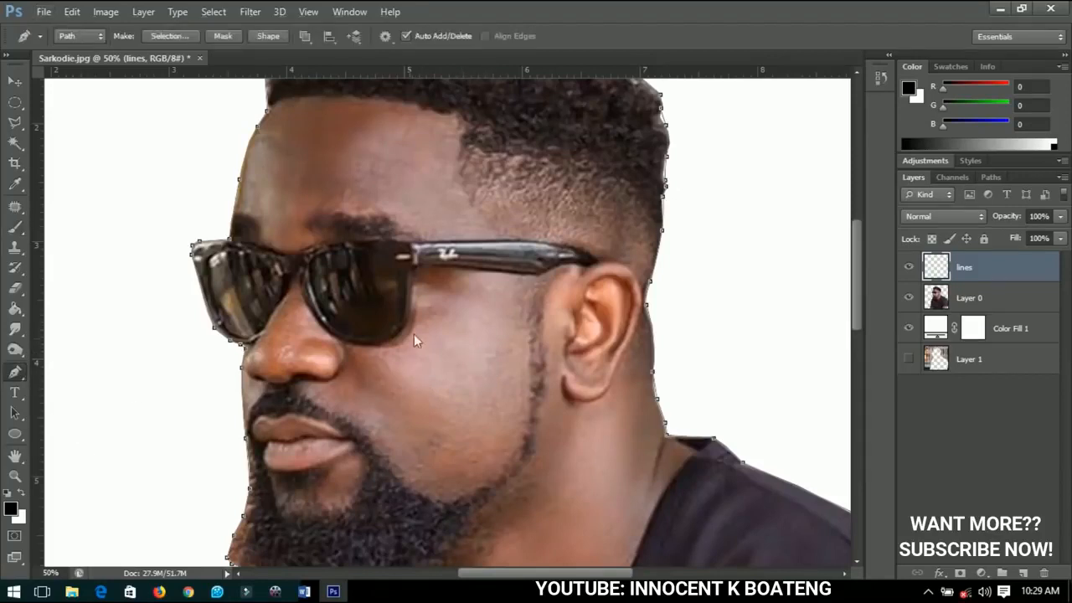
{"action": "right_click", "coordinate": [454, 312]}
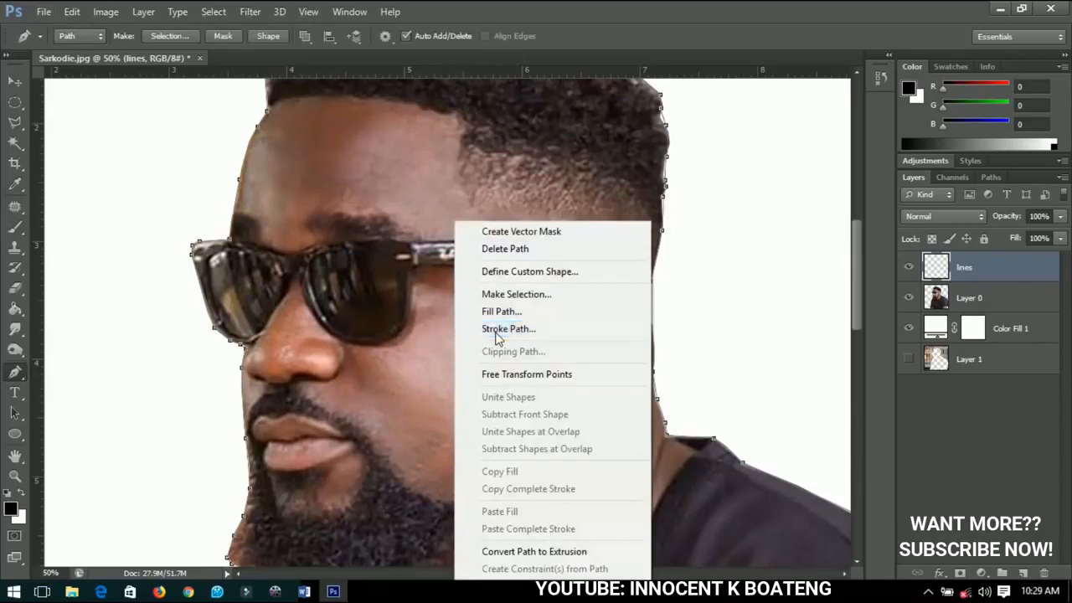
{"action": "left_click", "coordinate": [494, 329]}
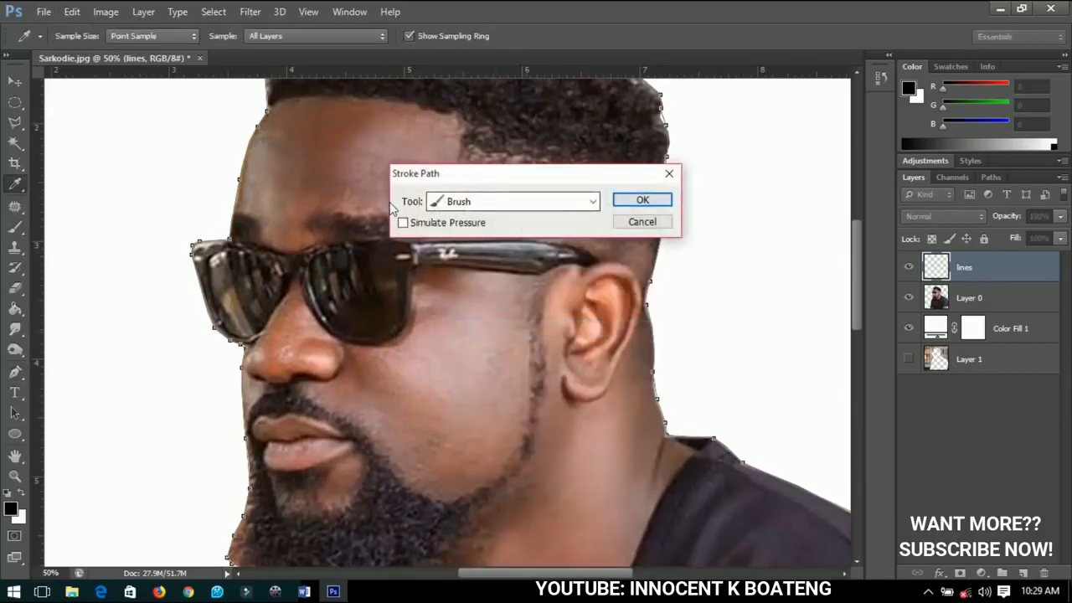
{"action": "left_click", "coordinate": [465, 209]}
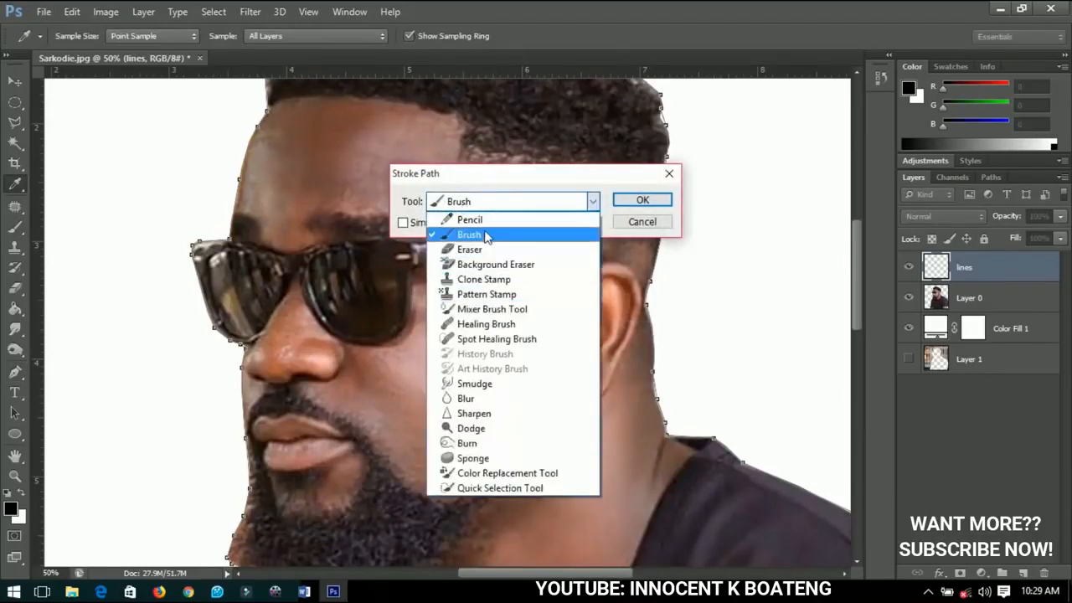
{"action": "left_click", "coordinate": [486, 235]}
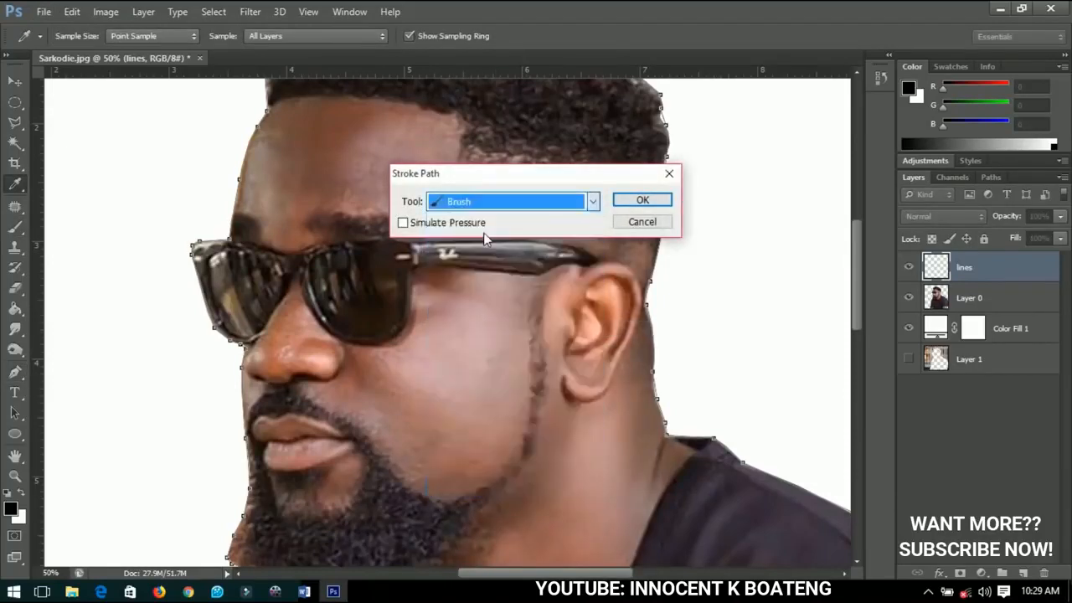
{"action": "left_click", "coordinate": [636, 203]}
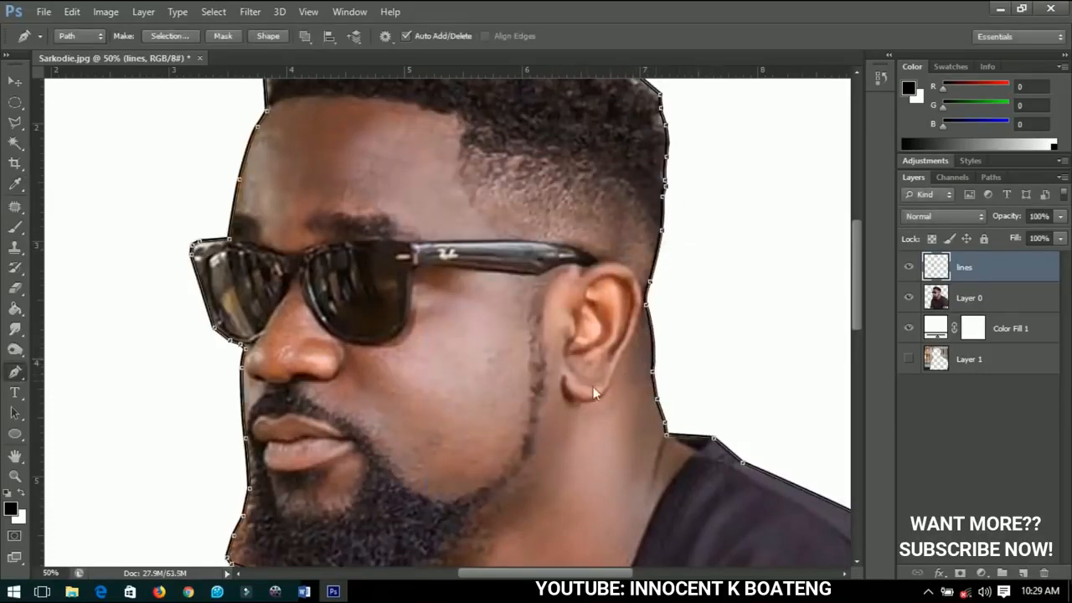
Inspect the stroked outline up close and with Layer 0 temporarily hidden
{"action": "scroll", "coordinate": [687, 342], "scroll_direction": "down", "scroll_amount": 1}
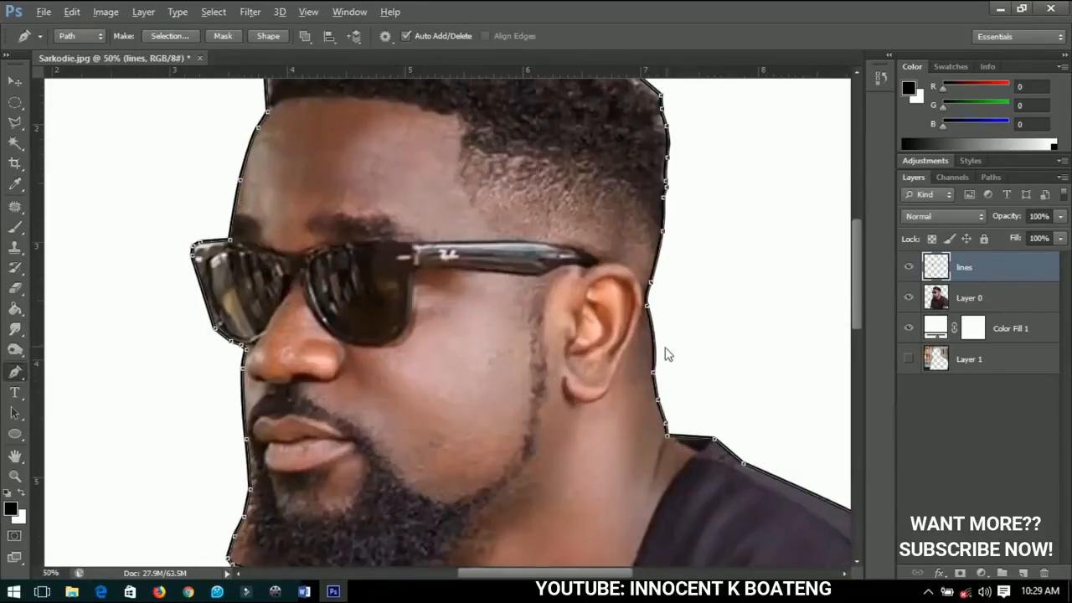
{"action": "scroll", "coordinate": [677, 349], "scroll_direction": "up", "scroll_amount": 2}
{"action": "scroll", "coordinate": [666, 354], "scroll_direction": "up", "scroll_amount": 1}
{"action": "scroll", "coordinate": [636, 356], "scroll_direction": "down", "scroll_amount": 1}
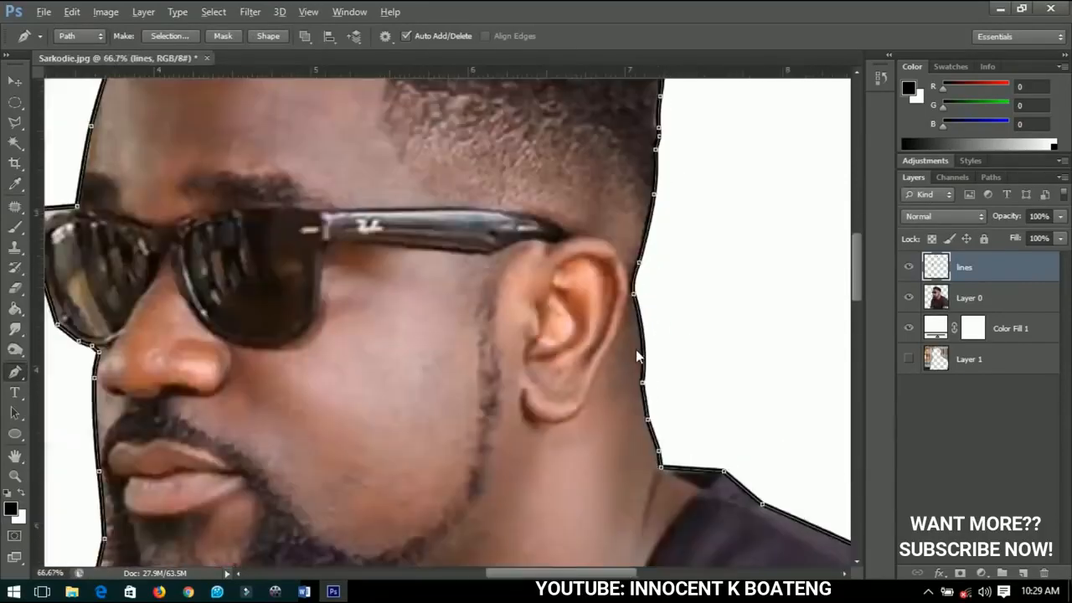
{"action": "scroll", "coordinate": [732, 343], "scroll_direction": "down", "scroll_amount": 1}
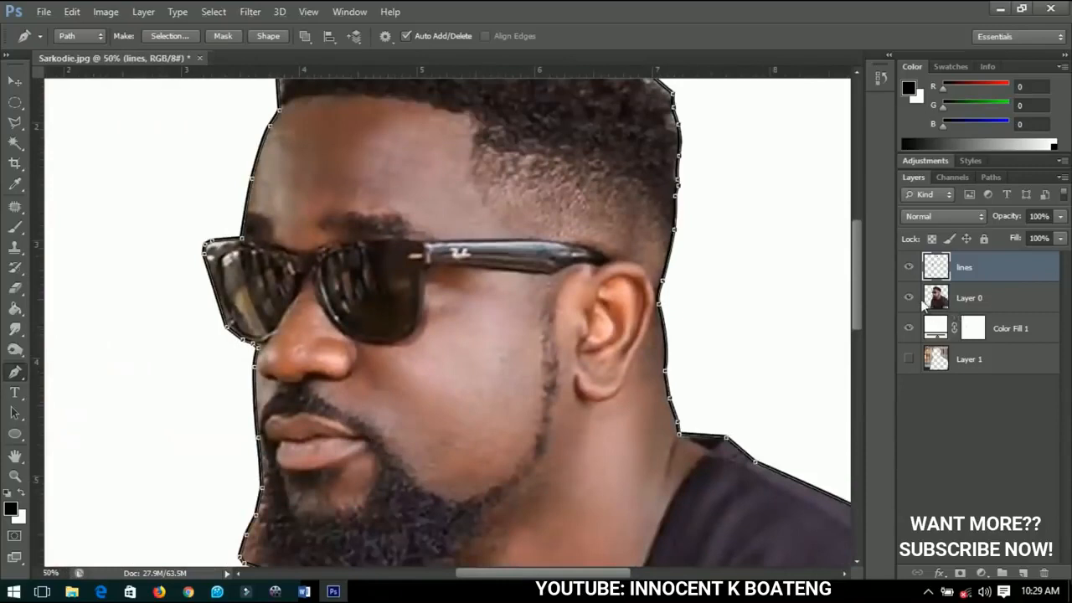
{"action": "left_click", "coordinate": [922, 303]}
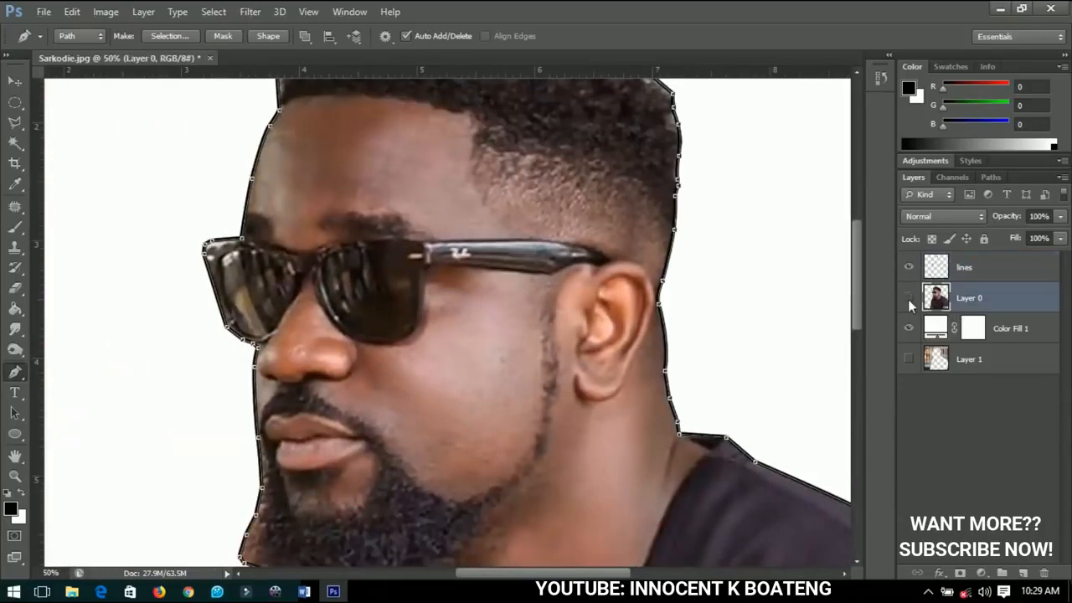
{"action": "left_click", "coordinate": [909, 299]}
{"action": "left_click", "coordinate": [908, 299]}
{"action": "key", "text": "ctrl+minus"}
{"action": "key", "text": "ctrl+minus"}
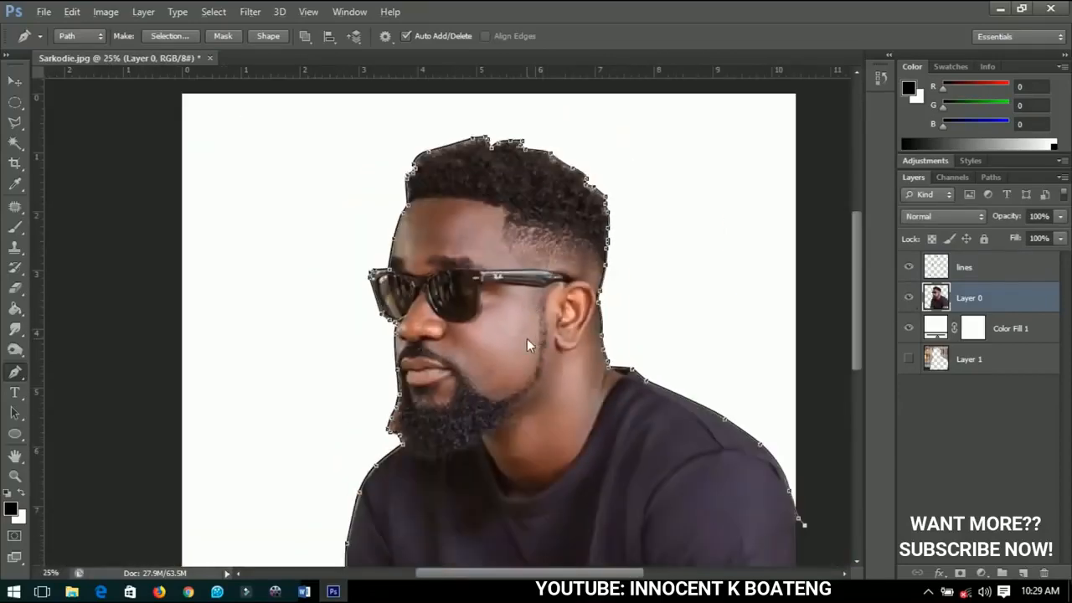
Delete the body-outline path and make the lines layer active
{"action": "right_click", "coordinate": [527, 309]}
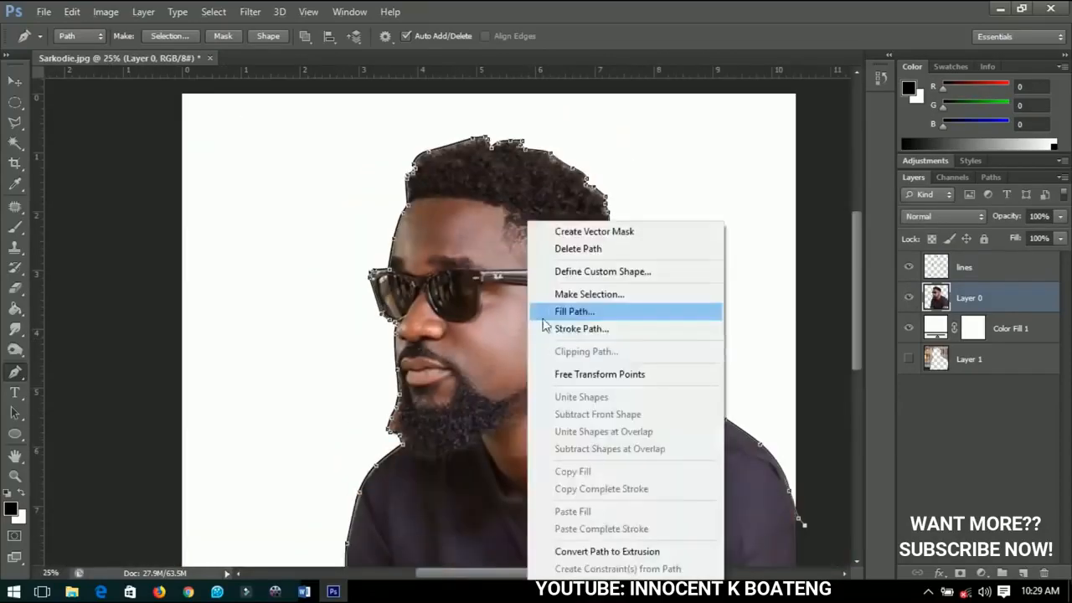
{"action": "left_click", "coordinate": [588, 249]}
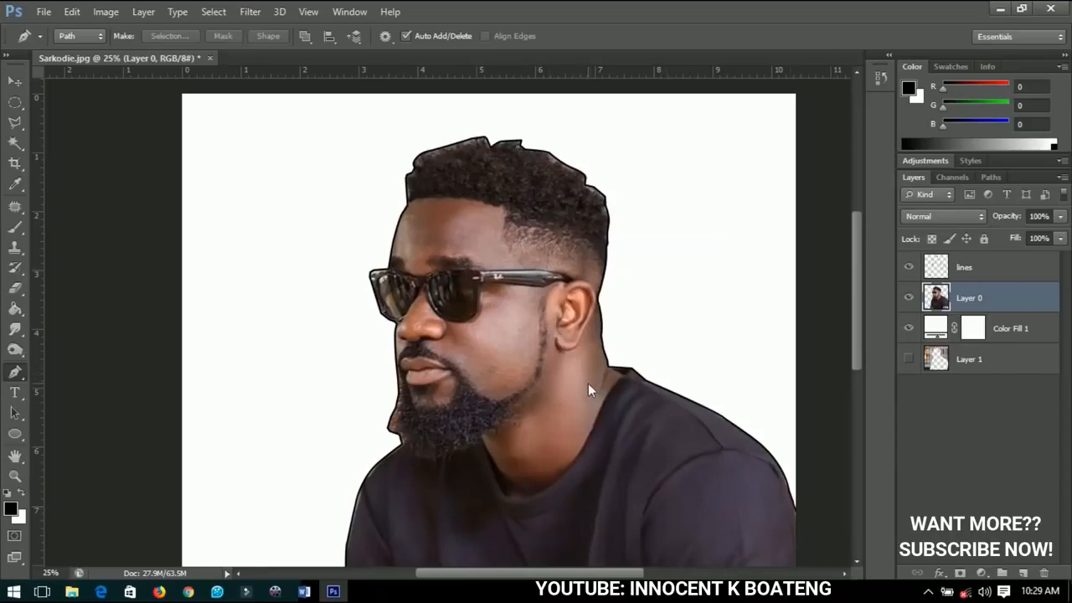
{"action": "left_click", "coordinate": [978, 263]}
{"action": "left_click", "coordinate": [907, 267]}
{"action": "left_click", "coordinate": [908, 267]}
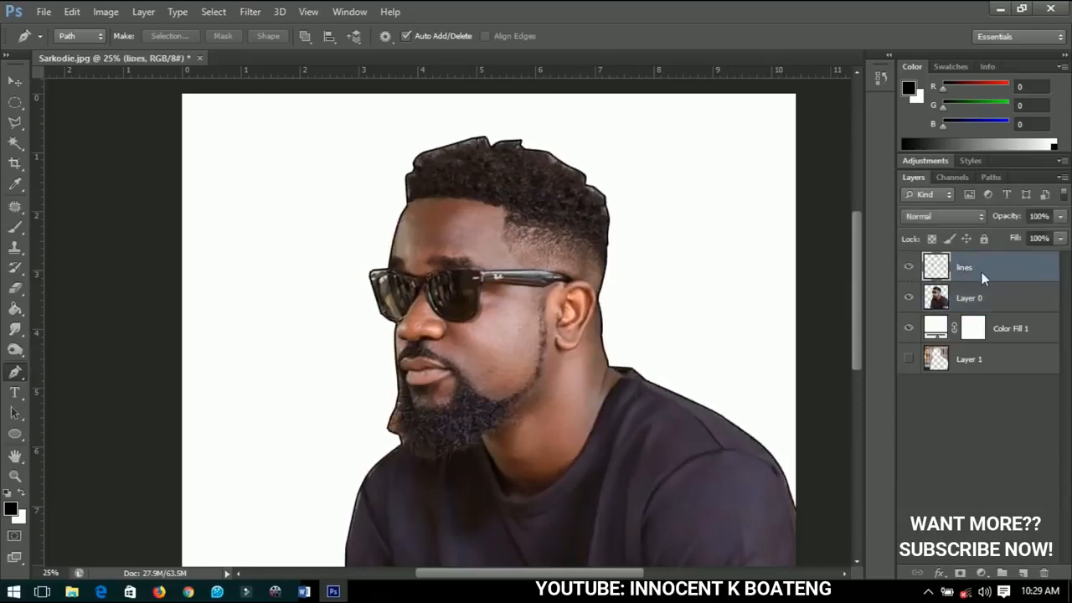
Trace the shirt's neckline with a pen path from the shoulder corner down around the collar and up to the beard
{"action": "scroll", "coordinate": [547, 505], "scroll_direction": "up", "scroll_amount": 1}
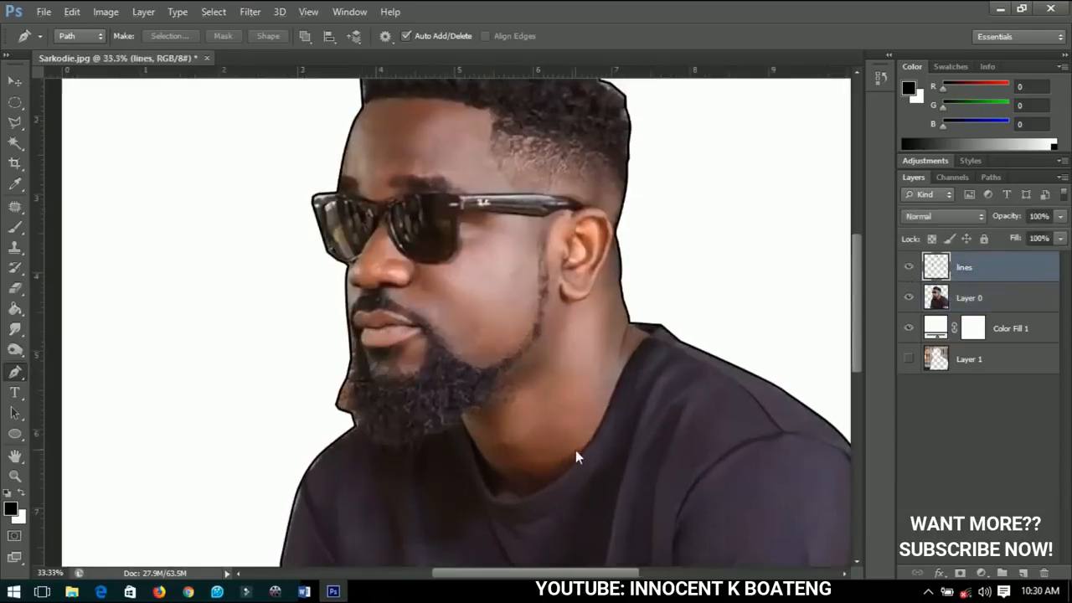
{"action": "scroll", "coordinate": [587, 386], "scroll_direction": "down", "scroll_amount": 2}
{"action": "scroll", "coordinate": [592, 369], "scroll_direction": "down", "scroll_amount": 2}
{"action": "scroll", "coordinate": [646, 259], "scroll_direction": "up", "scroll_amount": 1}
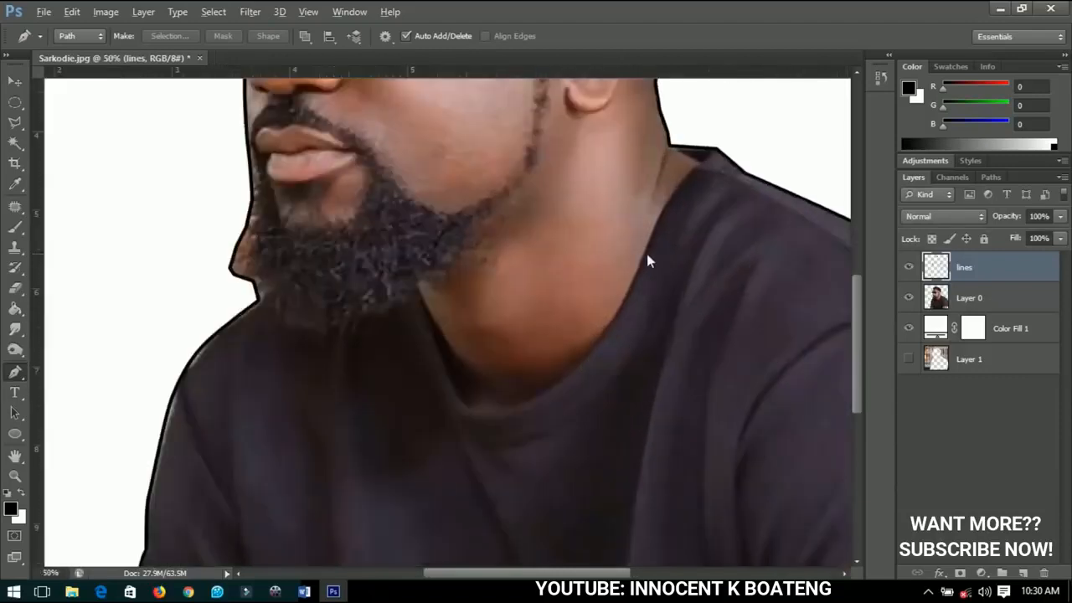
{"action": "left_click", "coordinate": [717, 149]}
{"action": "left_click", "coordinate": [703, 165]}
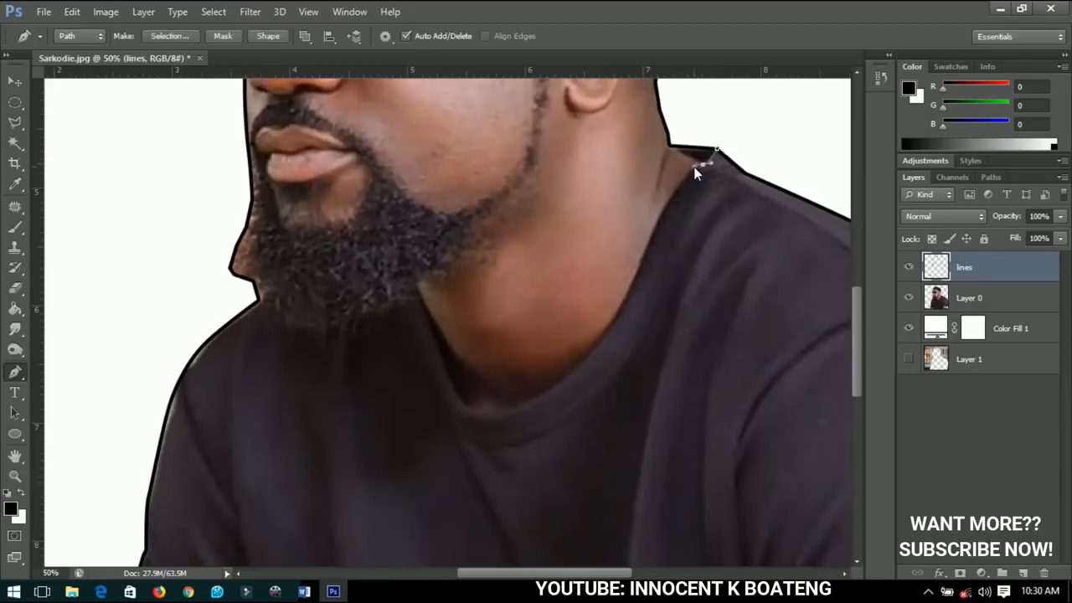
{"action": "left_click", "coordinate": [687, 170]}
{"action": "left_click", "coordinate": [673, 200]}
{"action": "left_click", "coordinate": [662, 224]}
{"action": "left_click", "coordinate": [650, 248]}
{"action": "left_click", "coordinate": [608, 333]}
{"action": "left_click", "coordinate": [540, 395]}
{"action": "left_click", "coordinate": [495, 412]}
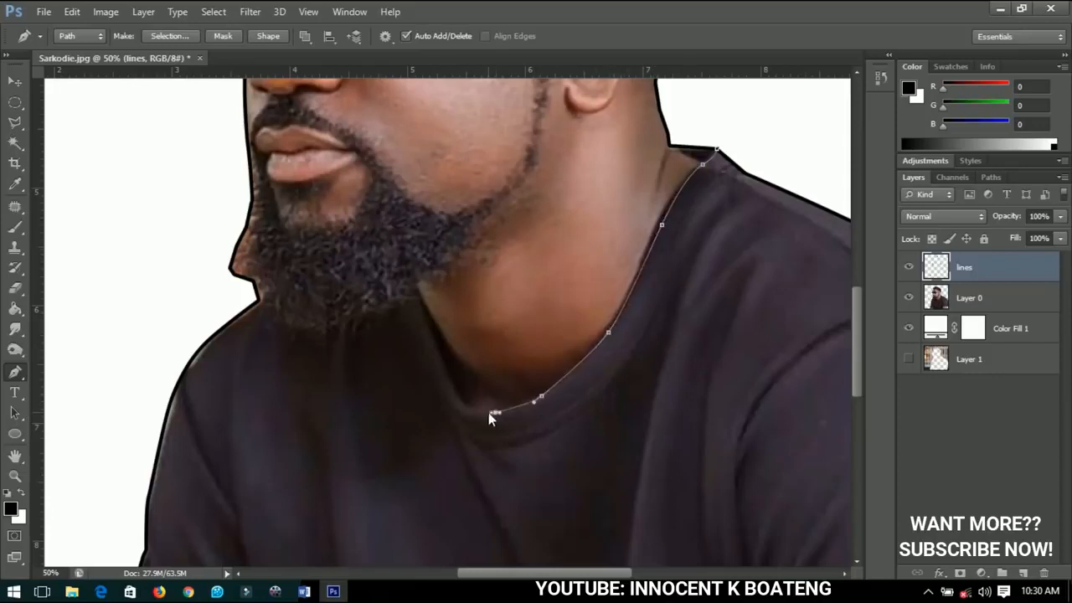
{"action": "left_click", "coordinate": [461, 405]}
{"action": "left_click", "coordinate": [415, 273]}
Stroke the neckline path on the lines layer and delete the path
{"action": "right_click", "coordinate": [540, 334]}
{"action": "left_click", "coordinate": [579, 329]}
{"action": "key", "text": "Return"}
{"action": "right_click", "coordinate": [625, 276]}
{"action": "left_click", "coordinate": [658, 249]}
Trace the hem of the sleeve on the image's left side and the arm's inner edge down past the canvas with a pen path
{"action": "left_click_drag", "start_coordinate": [419, 469], "coordinate": [573, 144]}
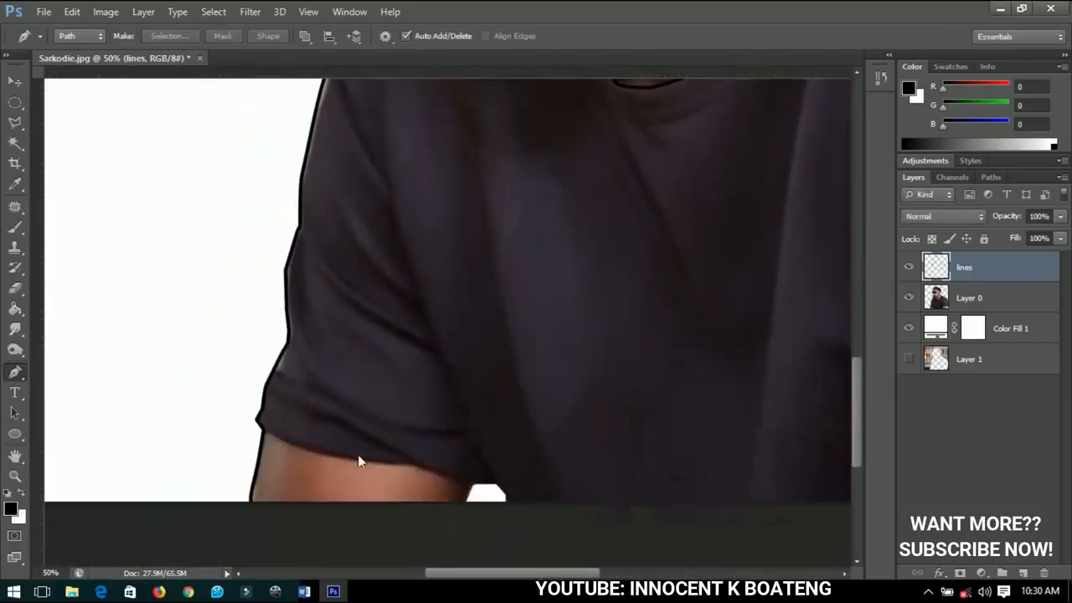
{"action": "left_click", "coordinate": [263, 427]}
{"action": "left_click", "coordinate": [288, 437]}
{"action": "left_click", "coordinate": [333, 453]}
{"action": "left_click", "coordinate": [401, 463]}
{"action": "left_click", "coordinate": [424, 464]}
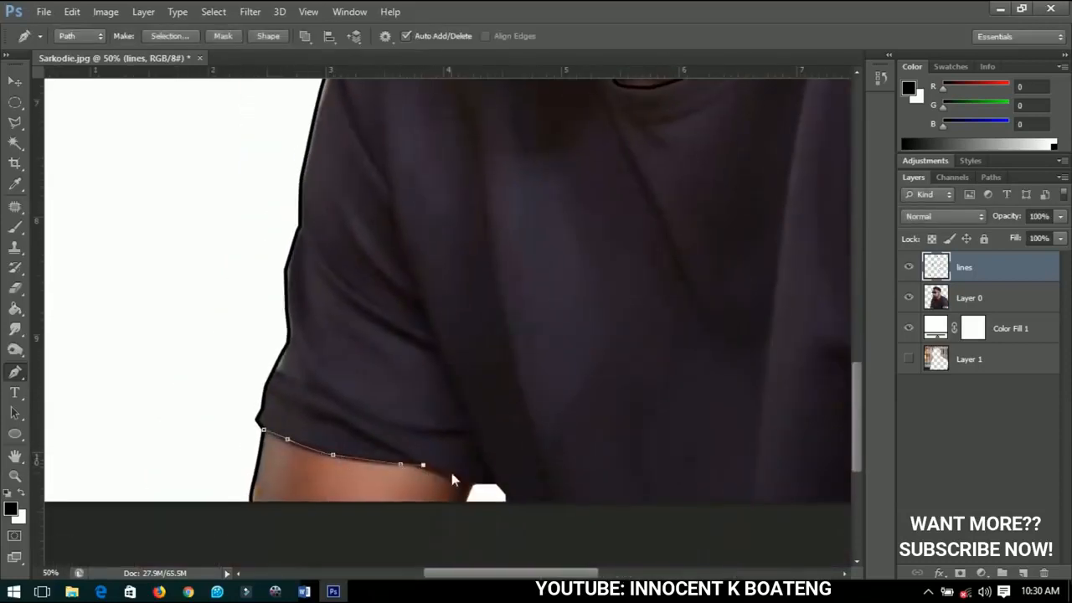
{"action": "left_click_drag", "start_coordinate": [451, 473], "coordinate": [453, 435]}
{"action": "left_click", "coordinate": [474, 447]}
{"action": "left_click", "coordinate": [453, 499]}
Stroke the left-side sleeve hem path on the lines layer and delete the path
{"action": "right_click", "coordinate": [521, 220]}
{"action": "left_click", "coordinate": [576, 328]}
{"action": "key", "text": "Return"}
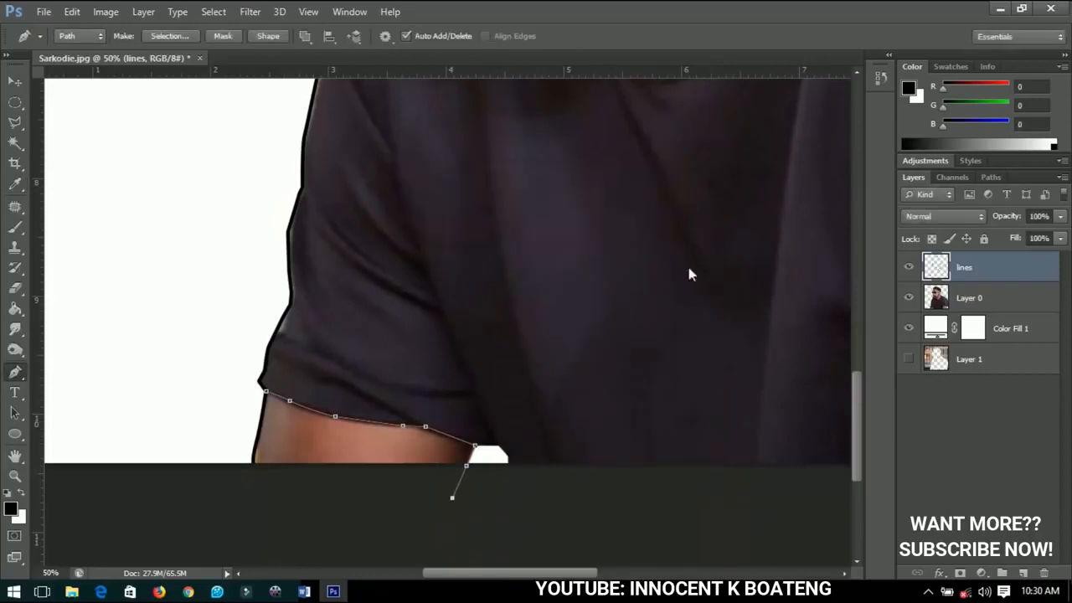
{"action": "left_click_drag", "start_coordinate": [689, 273], "coordinate": [322, 322]}
{"action": "right_click", "coordinate": [498, 220]}
{"action": "left_click", "coordinate": [591, 251]}
Trace the hem of the sleeve on the image's right side and the arm's inner edge down past the canvas with a pen path
{"action": "left_click", "coordinate": [813, 397]}
{"action": "left_click", "coordinate": [712, 381]}
{"action": "left_click", "coordinate": [679, 385]}
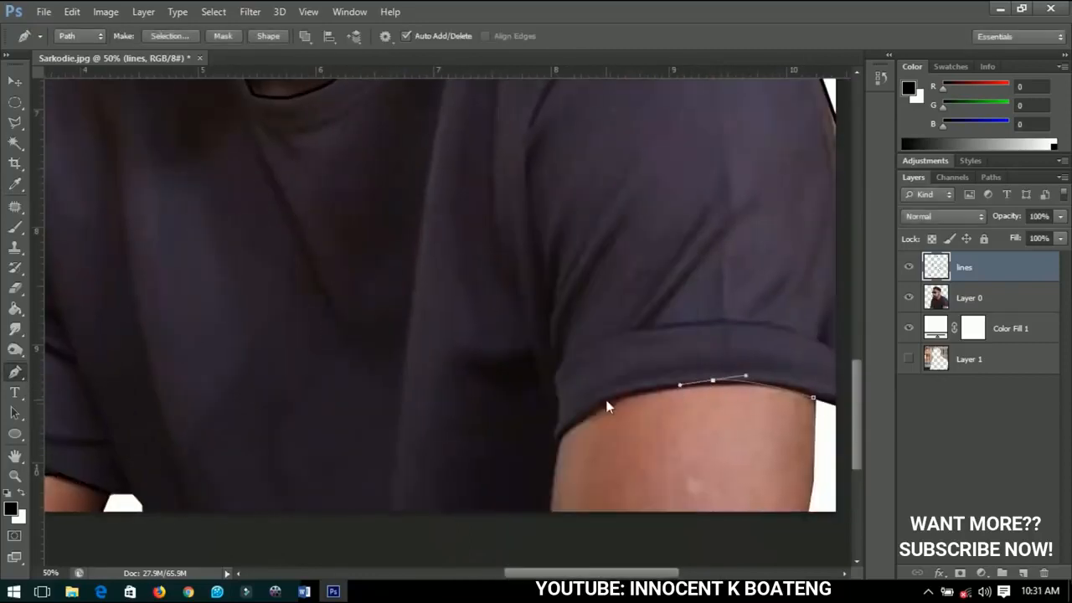
{"action": "left_click", "coordinate": [615, 398]}
{"action": "left_click", "coordinate": [593, 411]}
{"action": "left_click", "coordinate": [572, 425]}
{"action": "left_click", "coordinate": [553, 445]}
{"action": "left_click", "coordinate": [550, 521]}
Stroke the right-side sleeve hem path on the lines layer and delete the path
{"action": "right_click", "coordinate": [521, 220]}
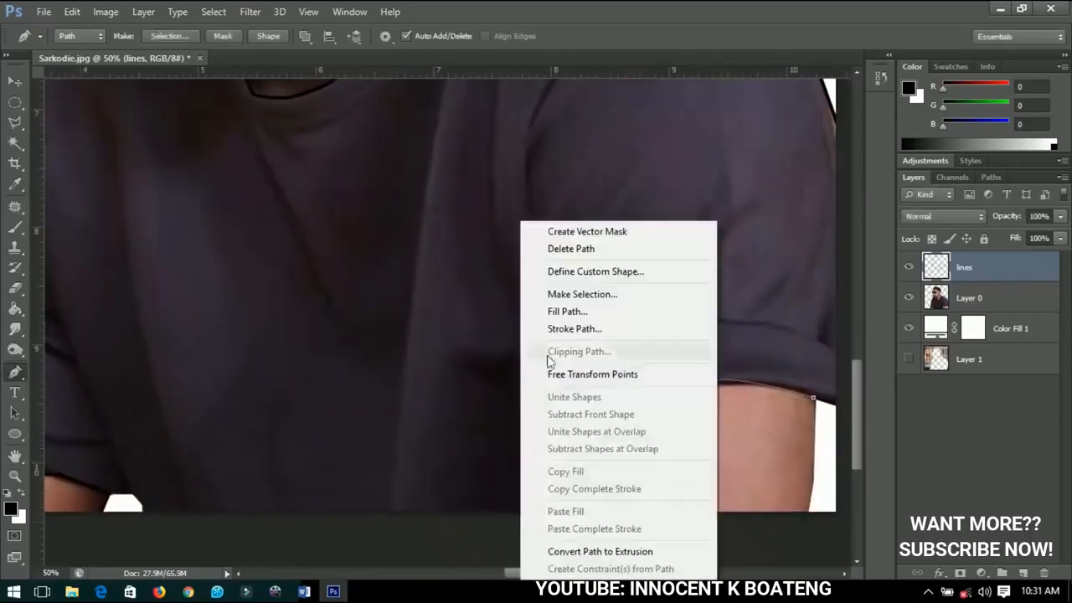
{"action": "left_click", "coordinate": [572, 328]}
{"action": "key", "text": "Return"}
{"action": "right_click", "coordinate": [586, 220]}
{"action": "left_click", "coordinate": [603, 249]}
Review the whole line drawing with Layer 0 temporarily hidden, and reselect the lines layer
{"action": "scroll", "coordinate": [453, 398], "scroll_direction": "down", "scroll_amount": 4}
{"action": "scroll", "coordinate": [453, 403], "scroll_direction": "up", "scroll_amount": 3}
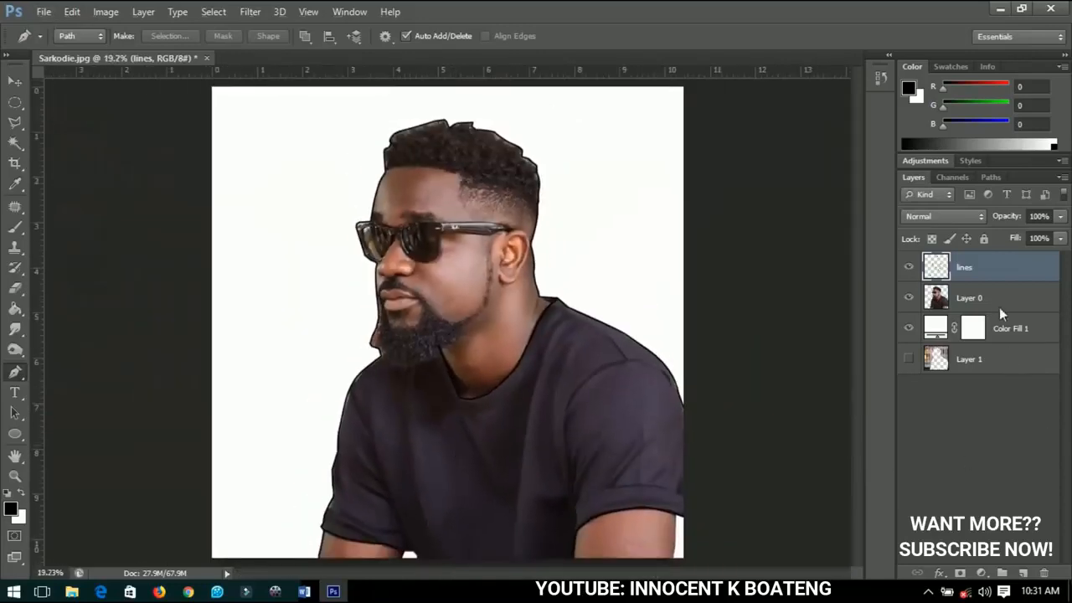
{"action": "left_click", "coordinate": [967, 300]}
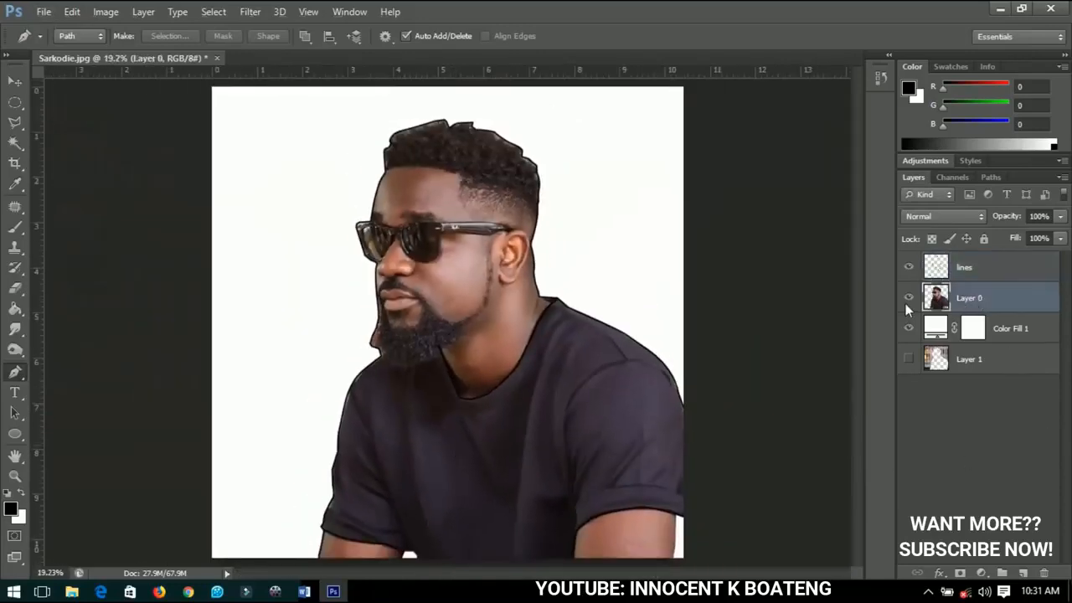
{"action": "left_click", "coordinate": [909, 297]}
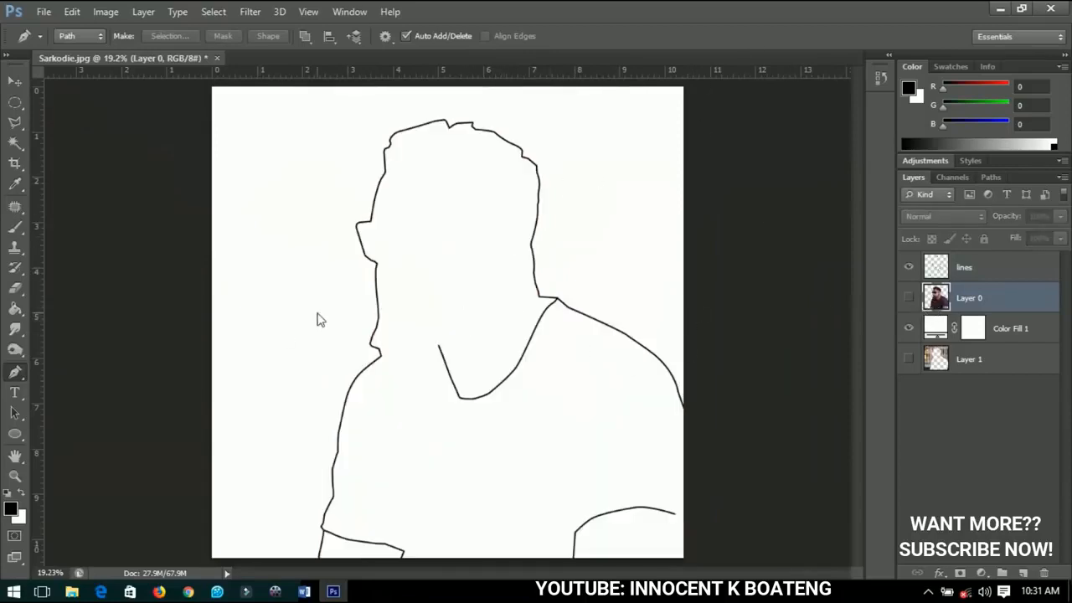
{"action": "left_click", "coordinate": [912, 298]}
{"action": "left_click", "coordinate": [972, 273]}
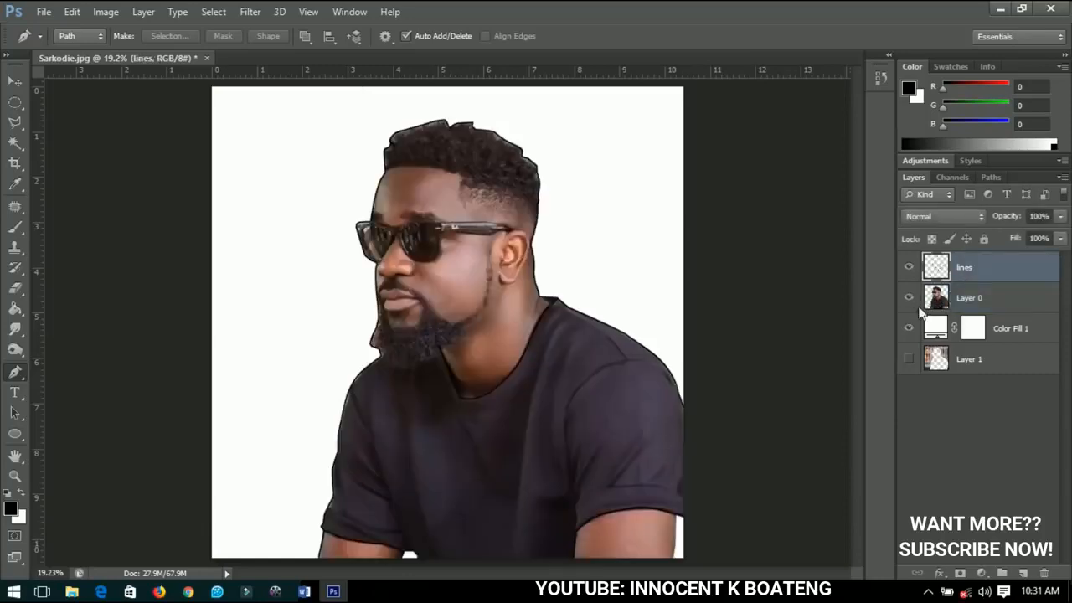
{"action": "left_click", "coordinate": [911, 298]}
Switch the Pen tool from Path to Shape mode and hide the lines layer
{"action": "left_click", "coordinate": [79, 36]}
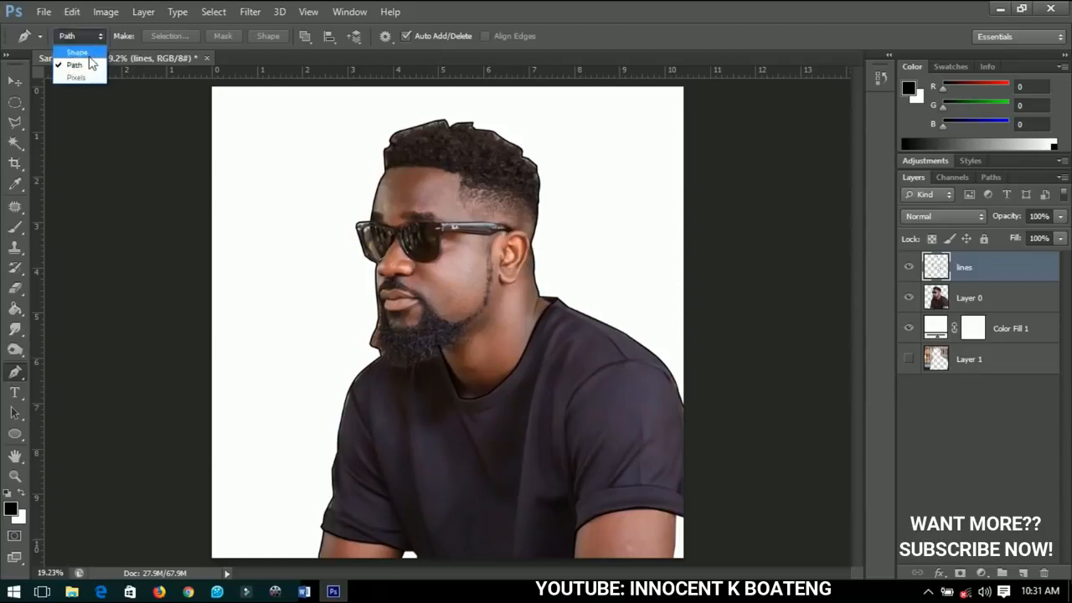
{"action": "left_click", "coordinate": [80, 52]}
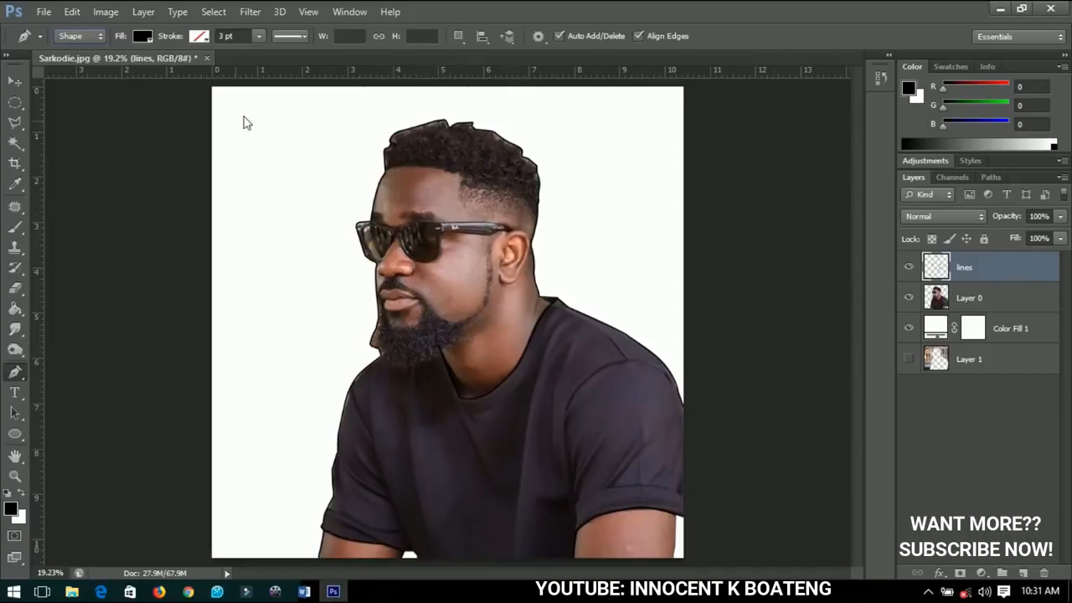
{"action": "key", "text": "v"}
{"action": "scroll", "coordinate": [402, 177], "scroll_direction": "up", "scroll_amount": 3}
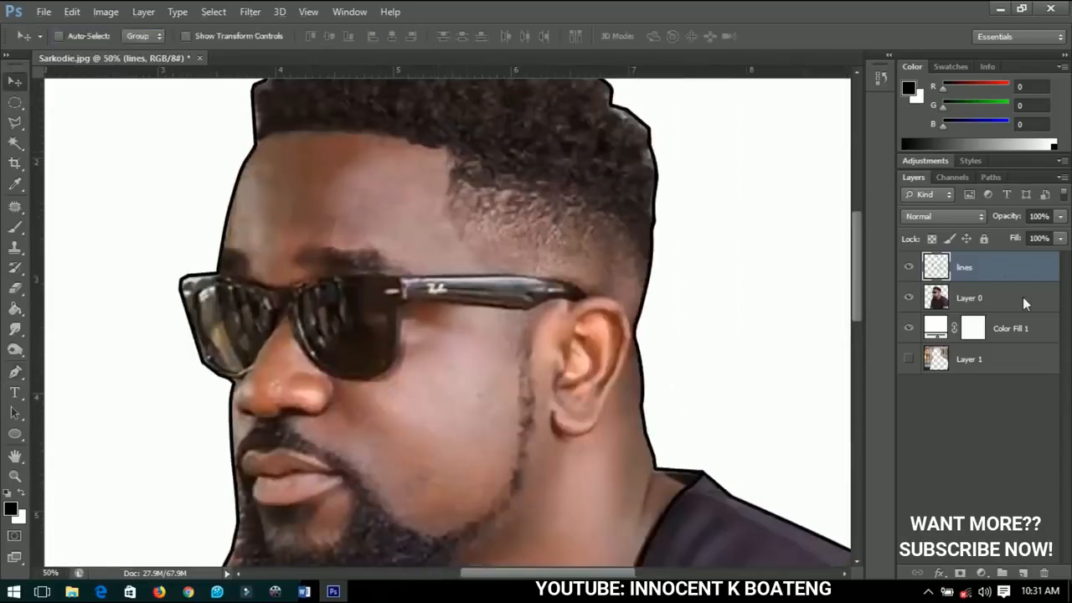
{"action": "left_click", "coordinate": [908, 267]}
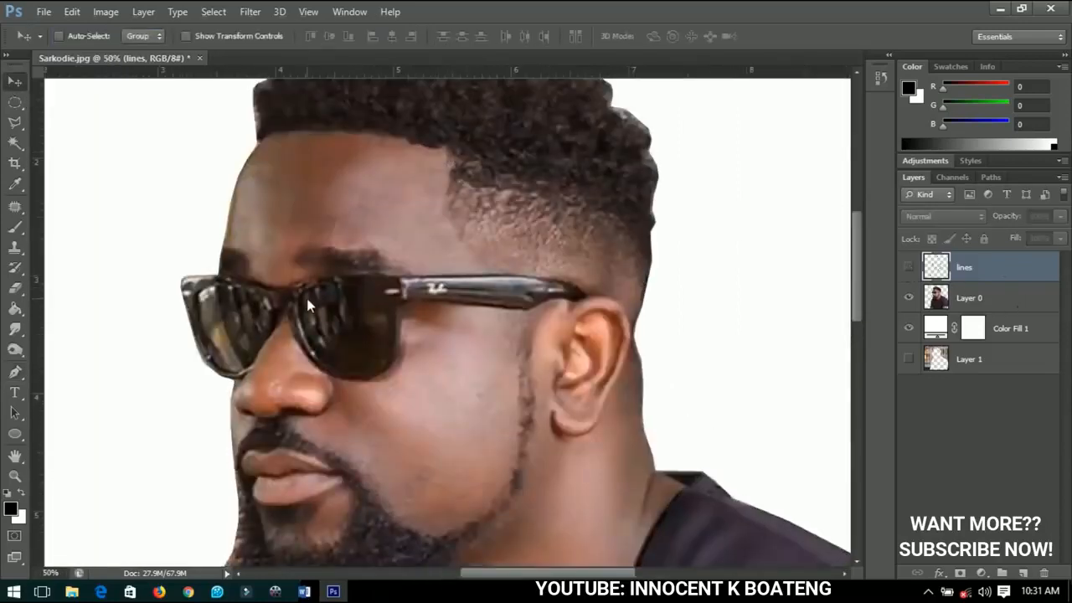
{"action": "left_click", "coordinate": [14, 371]}
{"action": "scroll", "coordinate": [370, 281], "scroll_direction": "up", "scroll_amount": 3}
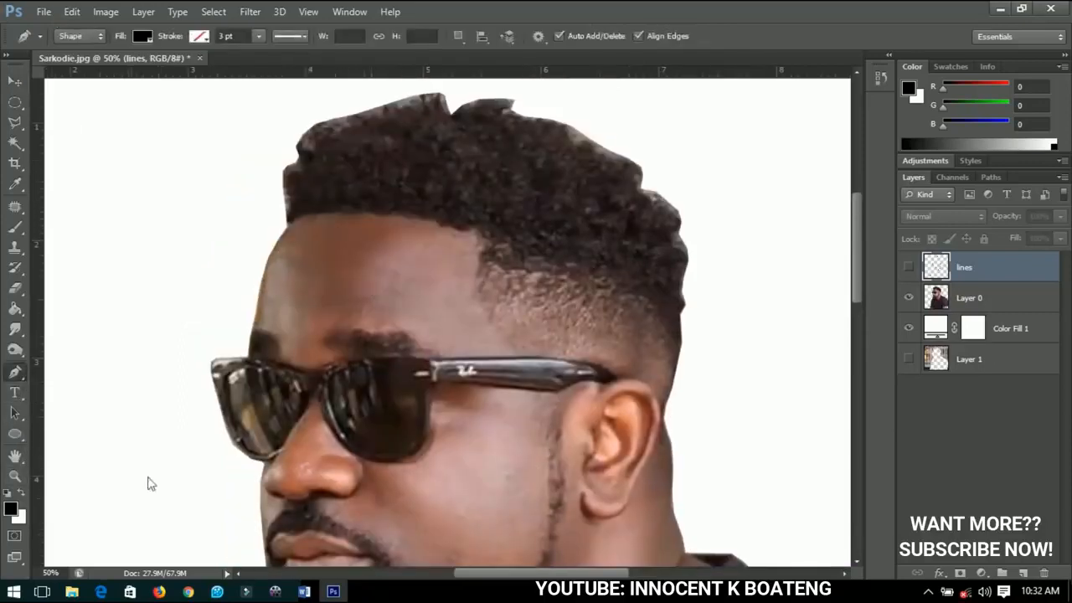
Start a black-filled pen shape for the hair, following the front hairline across the forehead to the temple corner
{"action": "left_click", "coordinate": [285, 221]}
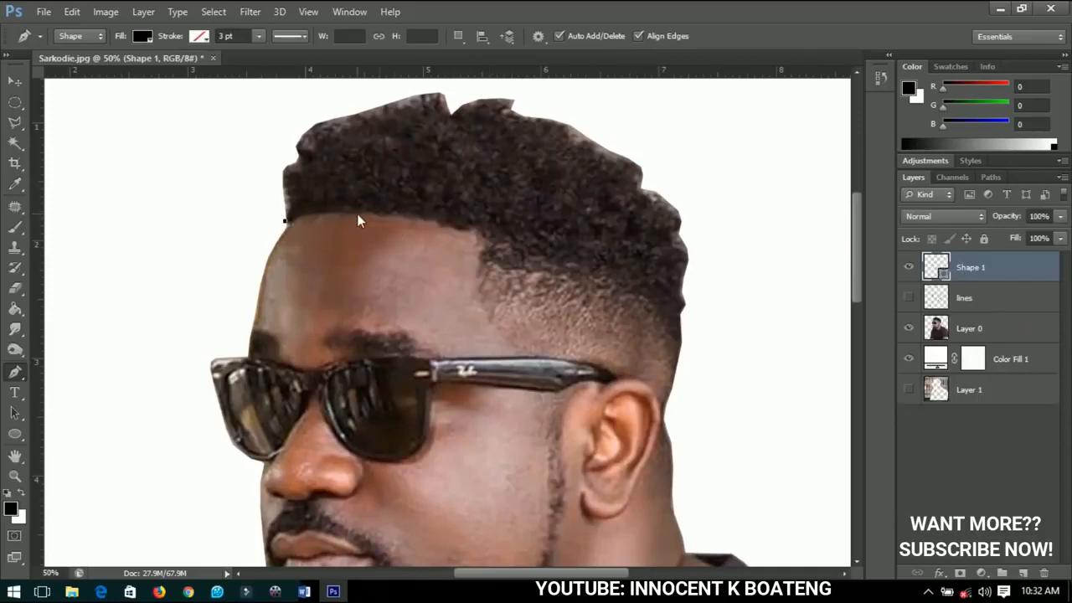
{"action": "left_click_drag", "start_coordinate": [359, 214], "coordinate": [368, 212]}
{"action": "left_click_drag", "start_coordinate": [372, 211], "coordinate": [381, 214]}
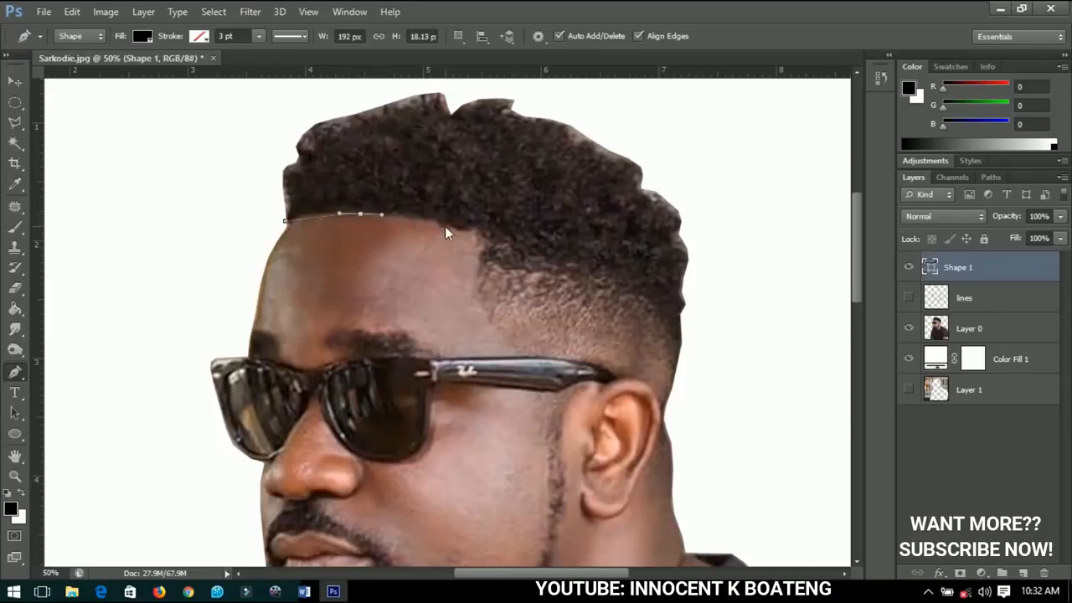
{"action": "left_click_drag", "start_coordinate": [452, 228], "coordinate": [459, 230]}
{"action": "left_click", "coordinate": [483, 232]}
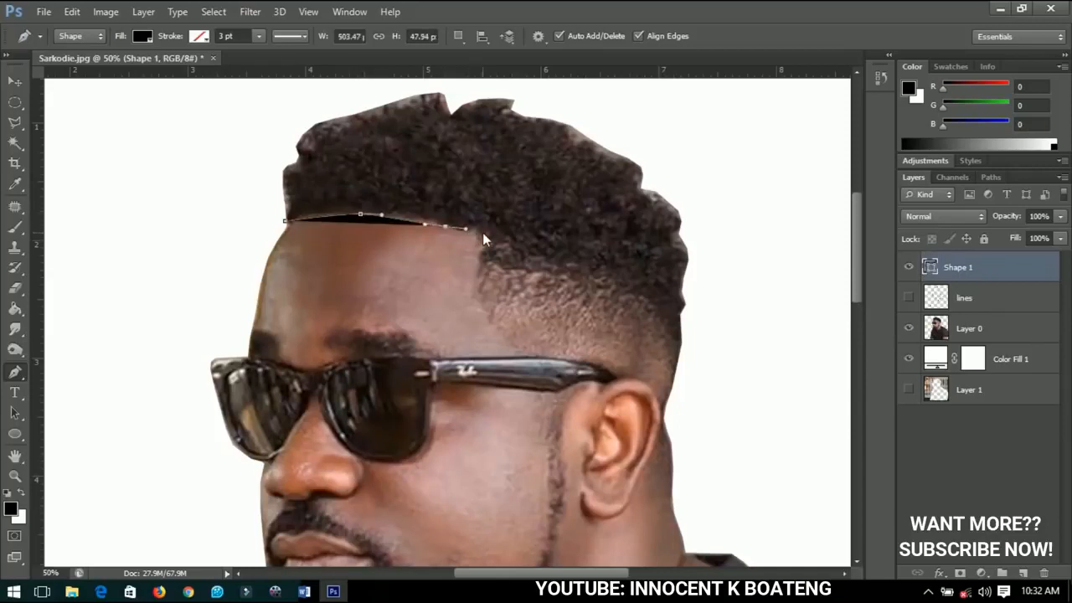
Continue the hair shape down the temple, along the sunglasses' arm and onto the top of the ear
{"action": "left_click", "coordinate": [473, 299]}
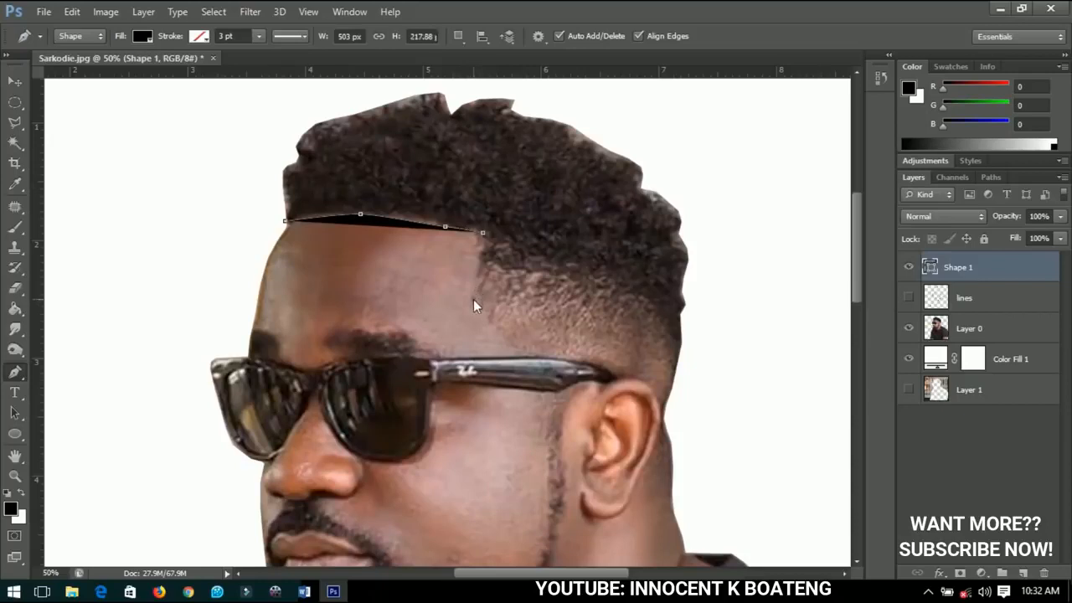
{"action": "left_click", "coordinate": [516, 353]}
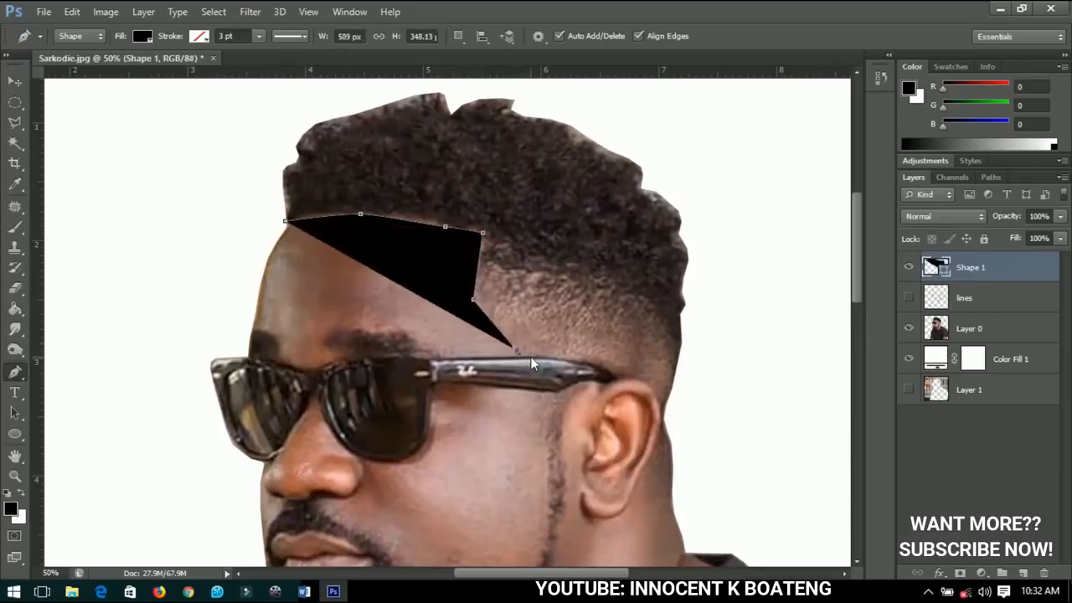
{"action": "left_click", "coordinate": [532, 360]}
{"action": "left_click", "coordinate": [550, 359]}
{"action": "left_click", "coordinate": [588, 364]}
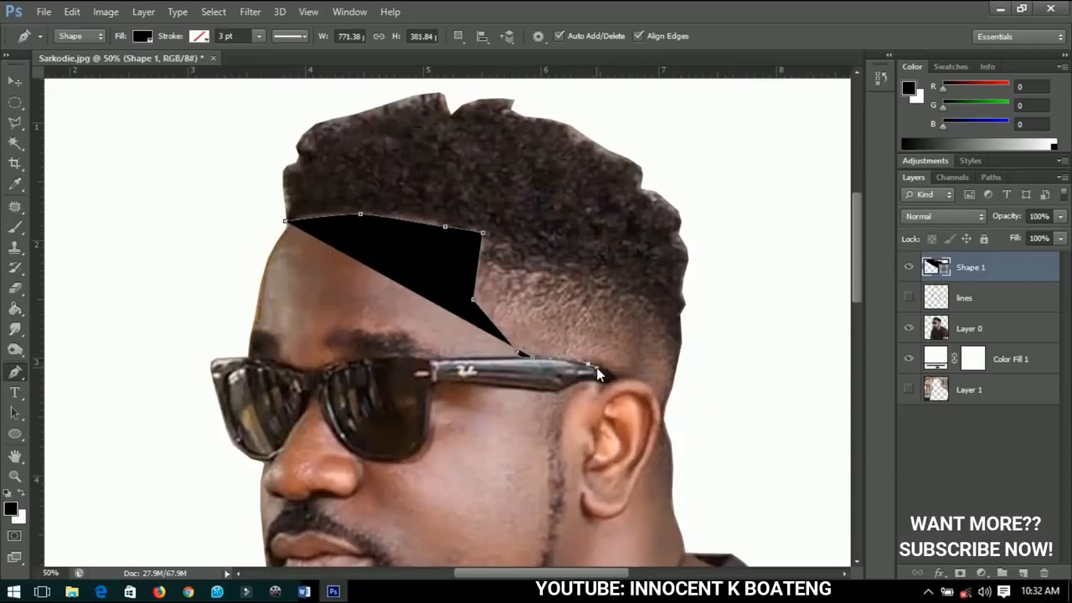
{"action": "left_click", "coordinate": [599, 368]}
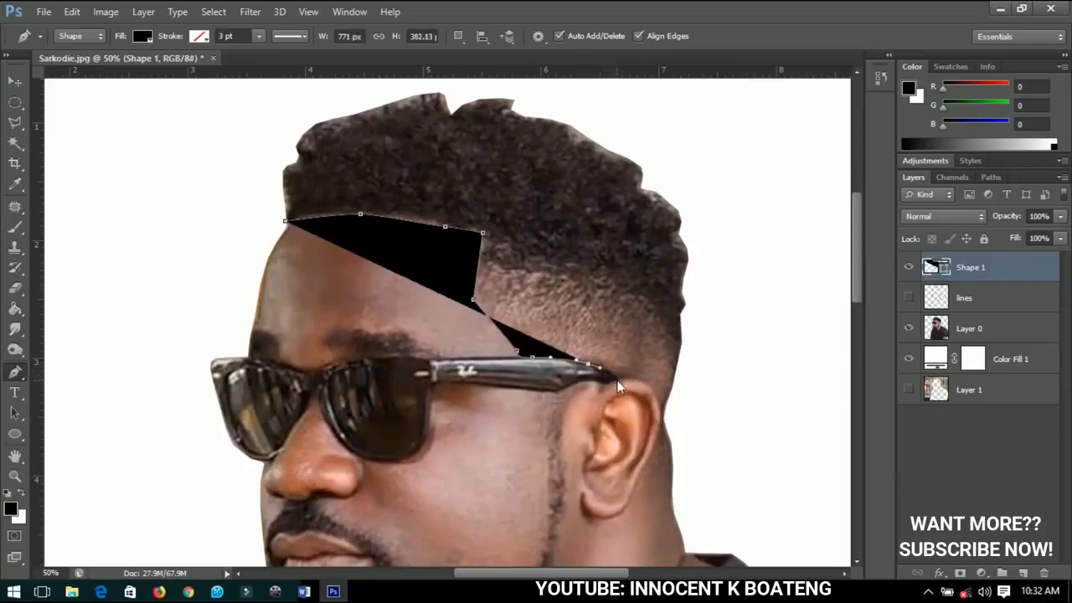
{"action": "left_click", "coordinate": [617, 380]}
{"action": "left_click", "coordinate": [633, 378]}
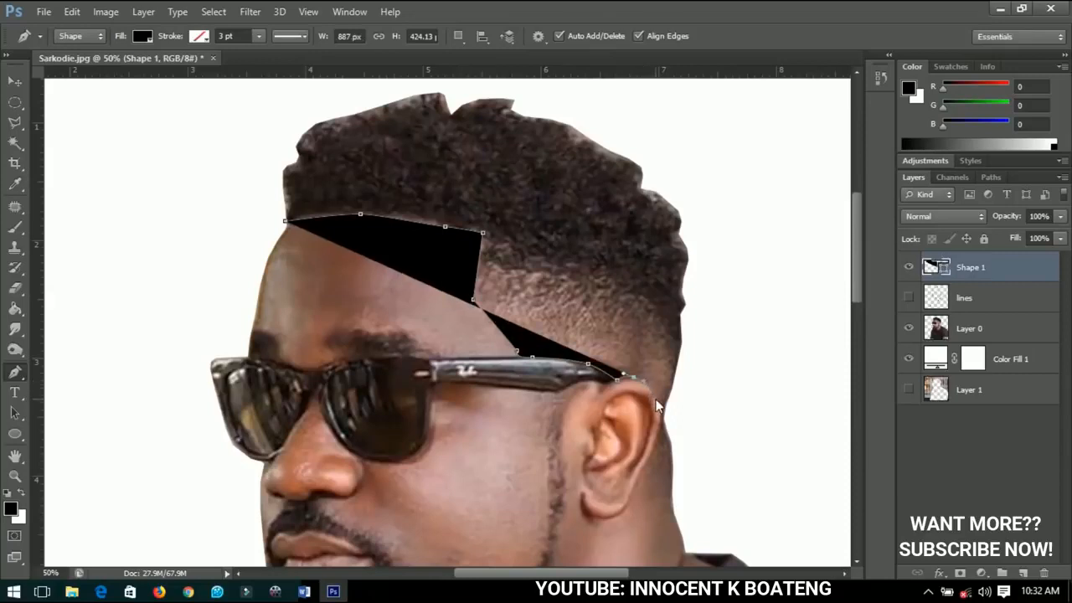
Continue the hair shape behind the ear, up the back of the head and over the crown
{"action": "left_click", "coordinate": [661, 406]}
{"action": "left_click", "coordinate": [674, 374]}
{"action": "left_click", "coordinate": [679, 344]}
{"action": "left_click", "coordinate": [685, 303]}
{"action": "left_click", "coordinate": [685, 272]}
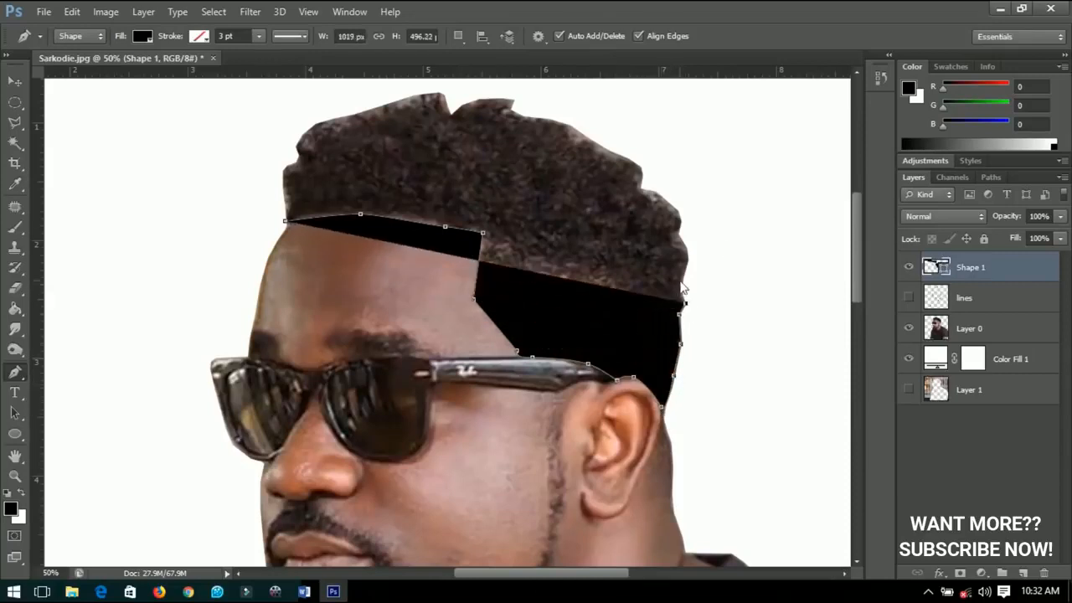
{"action": "left_click", "coordinate": [683, 243]}
{"action": "left_click", "coordinate": [678, 216]}
{"action": "left_click", "coordinate": [651, 191]}
{"action": "left_click", "coordinate": [640, 188]}
{"action": "left_click", "coordinate": [641, 168]}
{"action": "left_click", "coordinate": [625, 156]}
{"action": "left_click", "coordinate": [572, 124]}
{"action": "left_click", "coordinate": [561, 122]}
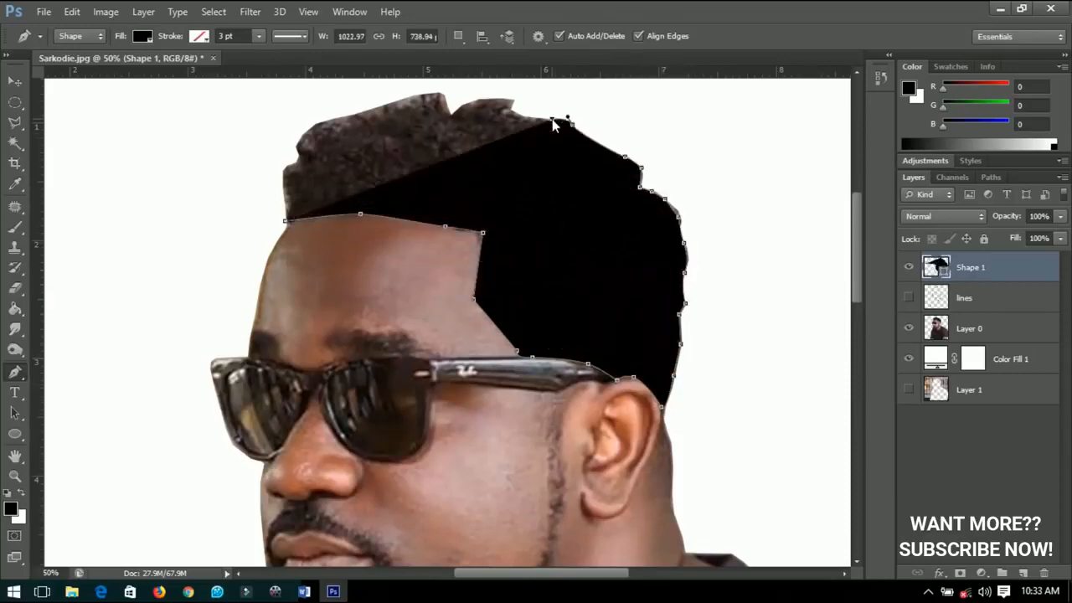
Trace the top and front edge of the hair and close the shape at its starting point on the forehead
{"action": "left_click", "coordinate": [545, 119]}
{"action": "left_click", "coordinate": [526, 115]}
{"action": "left_click", "coordinate": [451, 112]}
{"action": "left_click", "coordinate": [432, 92]}
{"action": "left_click", "coordinate": [375, 108]}
{"action": "left_click", "coordinate": [319, 124]}
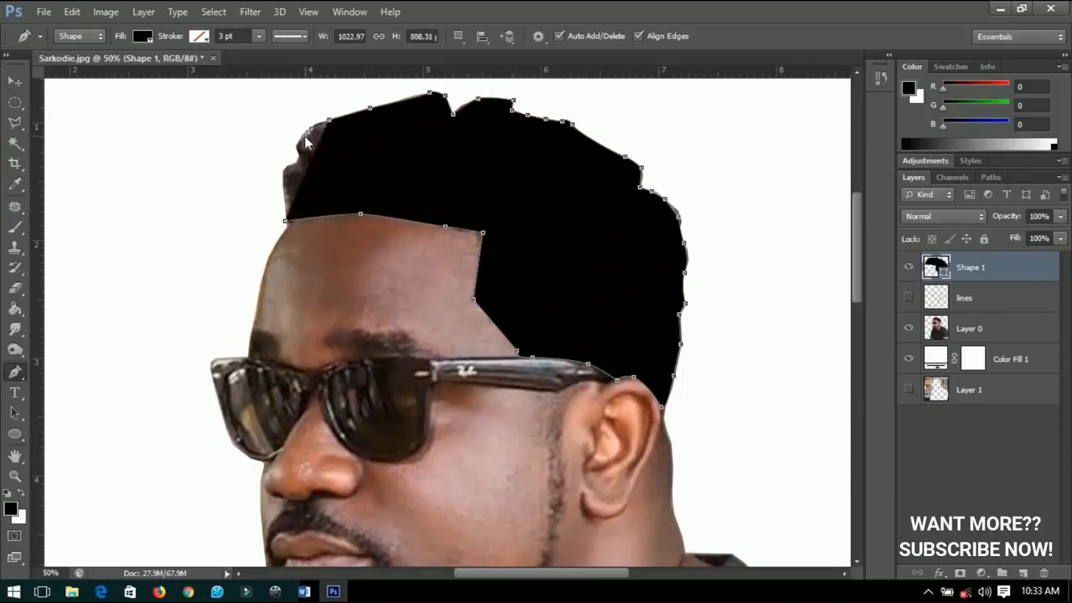
{"action": "left_click", "coordinate": [300, 144]}
{"action": "left_click_drag", "start_coordinate": [1005, 216], "coordinate": [921, 216]}
{"action": "left_click", "coordinate": [282, 172]}
{"action": "left_click", "coordinate": [286, 221]}
{"action": "key", "text": "0"}
Check the hair shape in the full view with Layer 0 hidden, both with and without the lines layer
{"action": "key", "text": "v"}
{"action": "key", "text": "ctrl+0"}
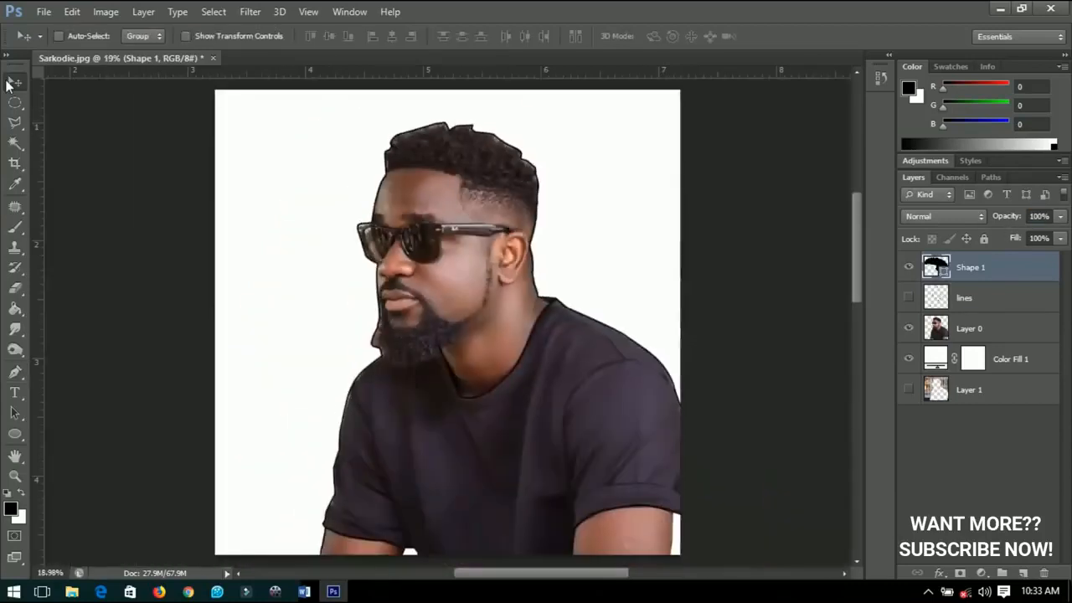
{"action": "left_click", "coordinate": [908, 300]}
{"action": "left_click", "coordinate": [913, 318]}
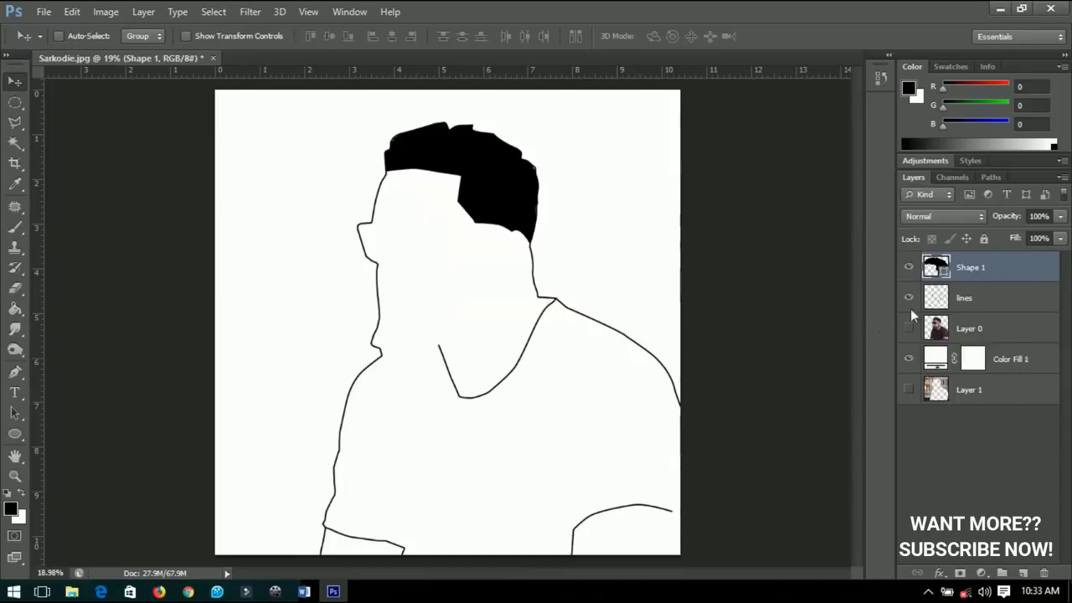
{"action": "left_click", "coordinate": [908, 298]}
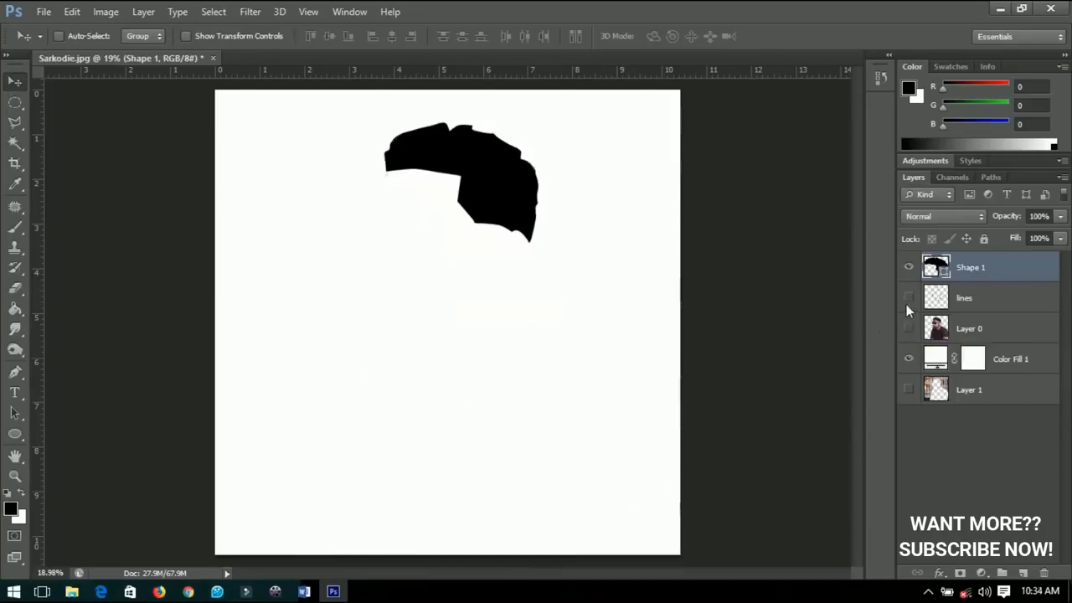
Show Layer 0 again, hide the lines and Shape 1 layers, and make the lines layer active
{"action": "left_click", "coordinate": [907, 303]}
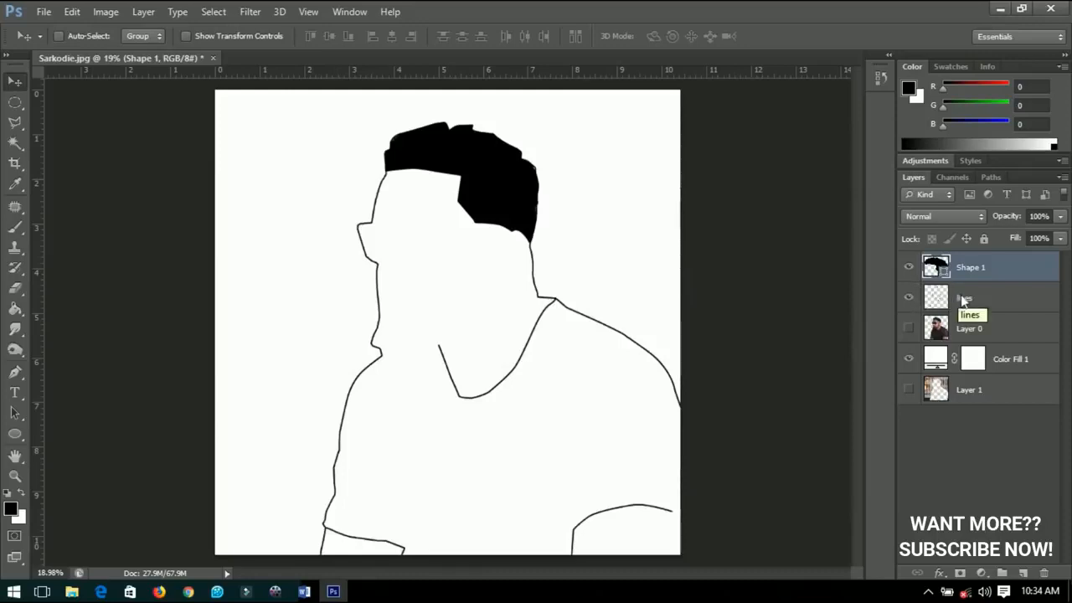
{"action": "left_click", "coordinate": [908, 329]}
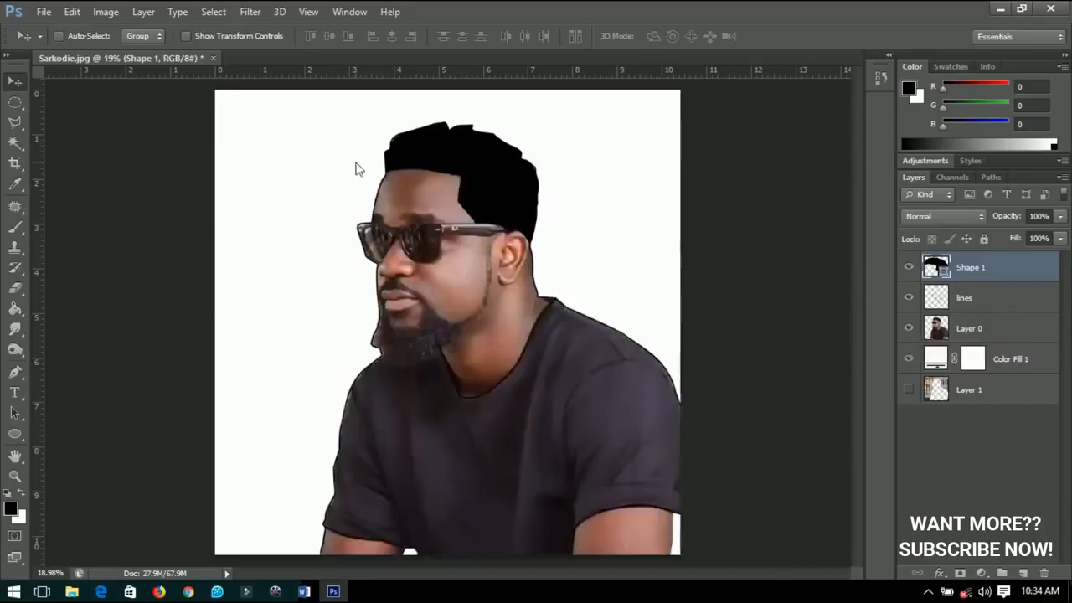
{"action": "scroll", "coordinate": [381, 216], "scroll_direction": "up", "scroll_amount": 4}
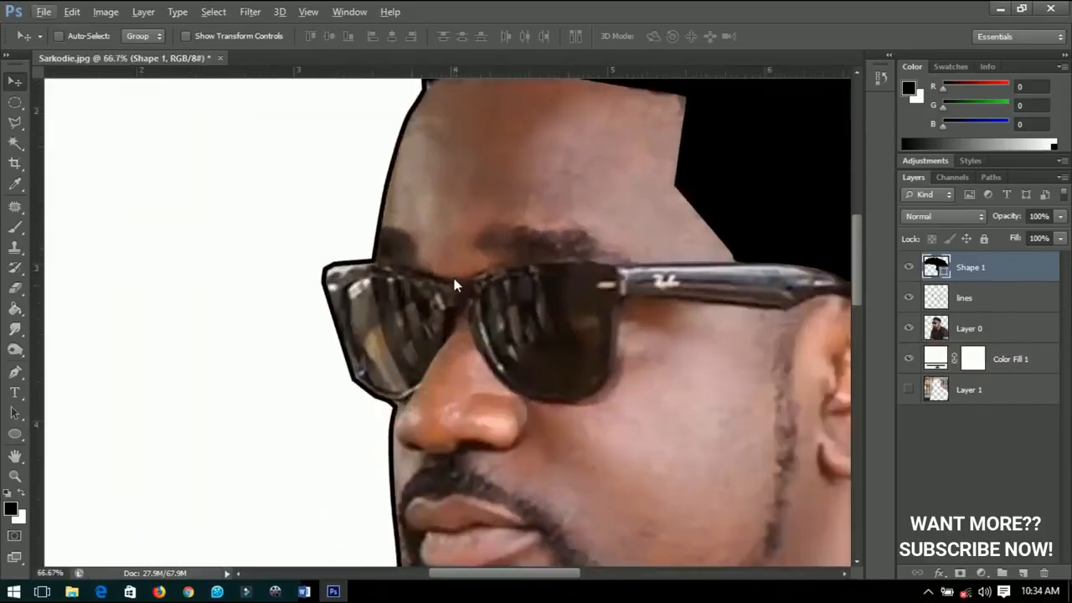
{"action": "scroll", "coordinate": [448, 298], "scroll_direction": "down", "scroll_amount": 1}
{"action": "scroll", "coordinate": [447, 298], "scroll_direction": "right", "scroll_amount": 1}
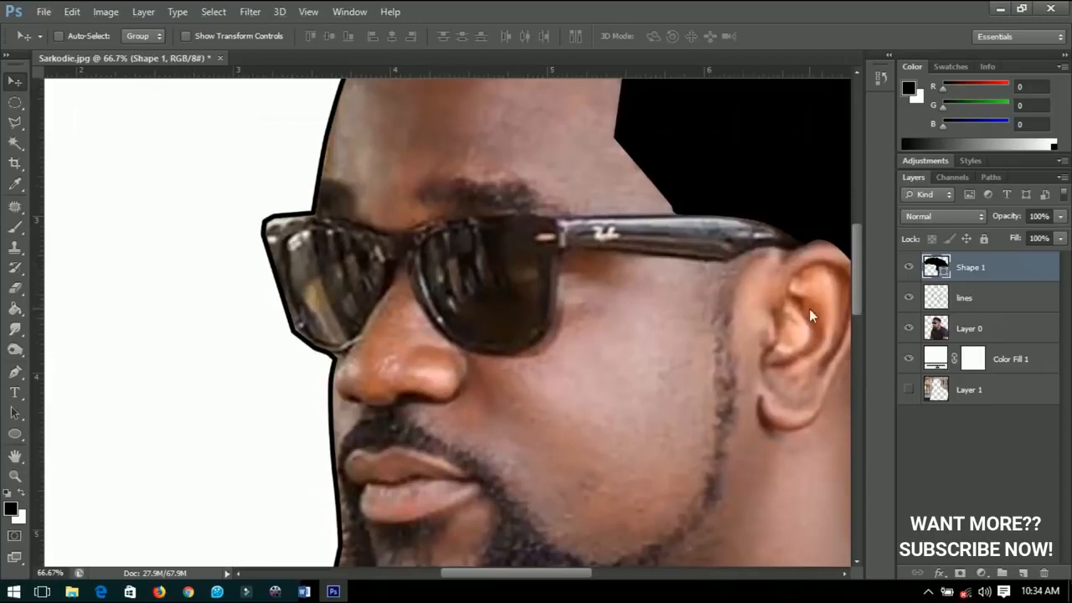
{"action": "left_click", "coordinate": [955, 302]}
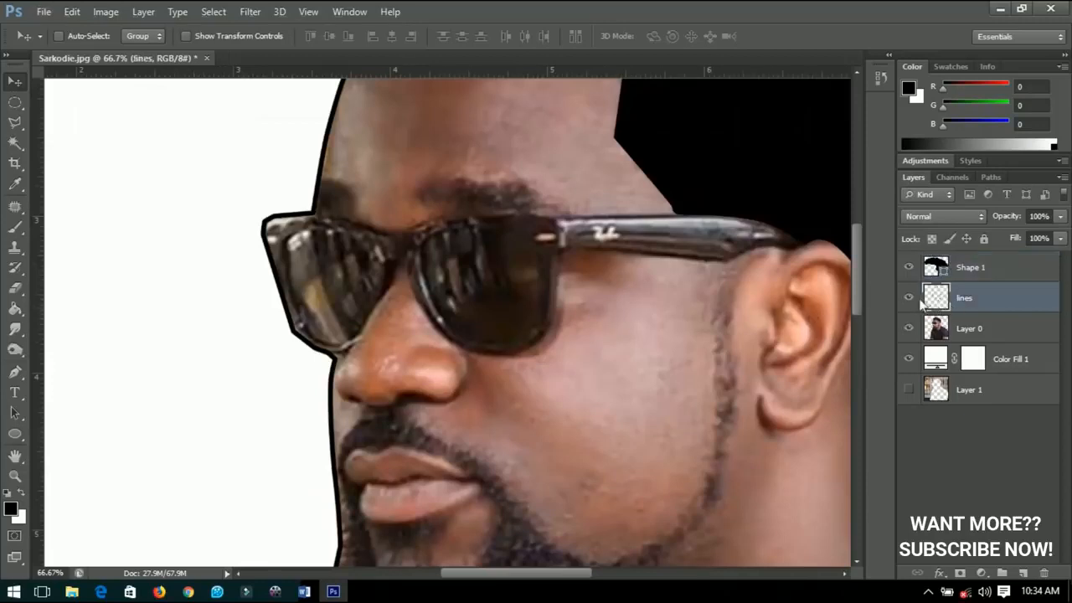
{"action": "left_click", "coordinate": [909, 298]}
{"action": "scroll", "coordinate": [339, 160], "scroll_direction": "down", "scroll_amount": 2}
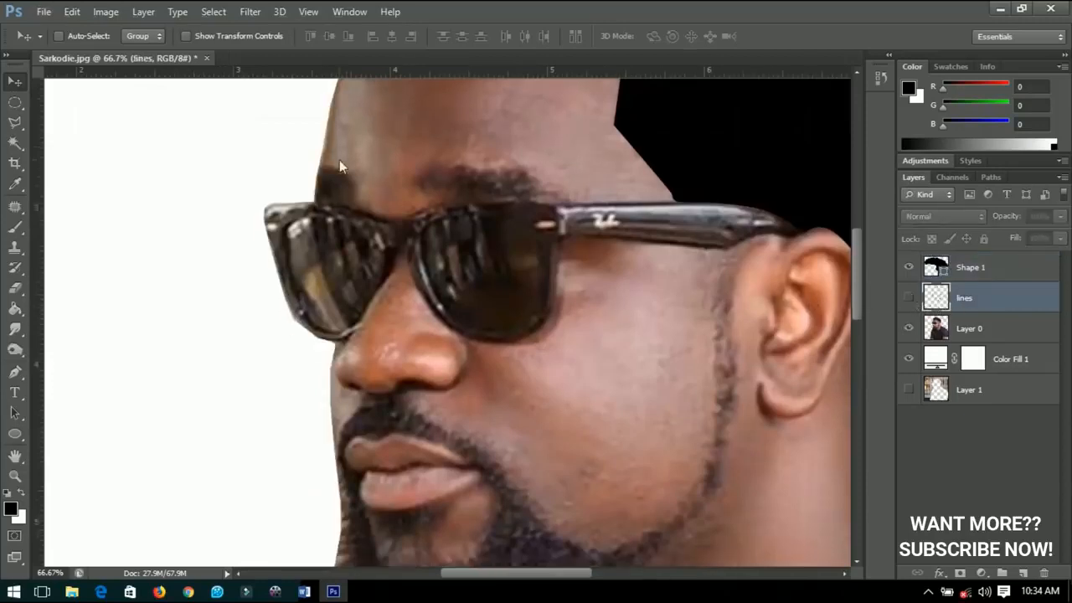
{"action": "left_click", "coordinate": [909, 267]}
Start a black-filled Pen shape at the sunglasses' outer corner and trace the far lens's outer side and bottom edge
{"action": "left_click", "coordinate": [13, 372]}
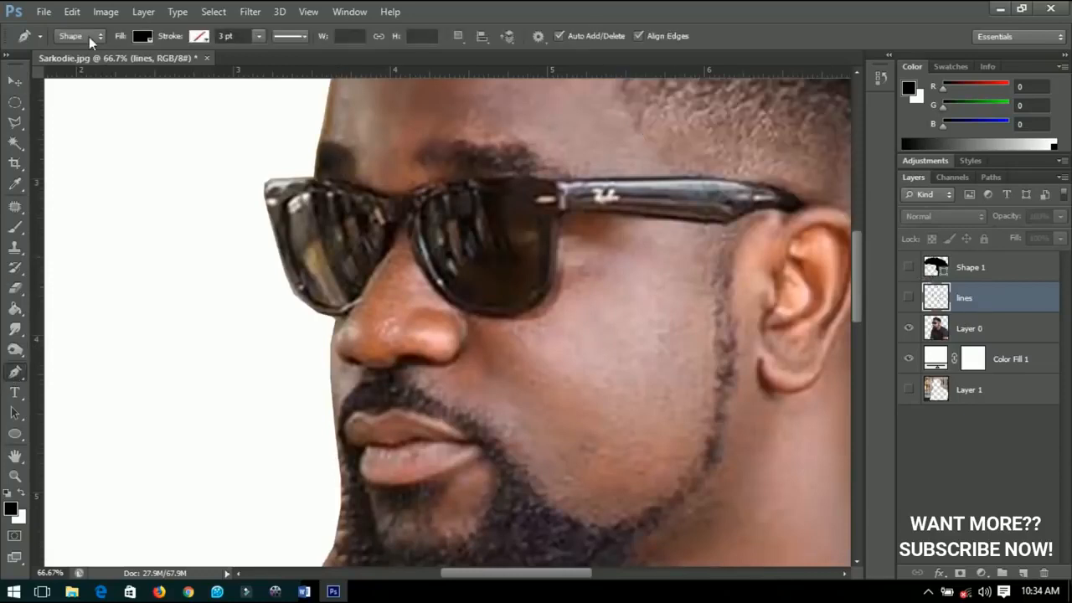
{"action": "left_click_drag", "start_coordinate": [307, 221], "coordinate": [504, 228]}
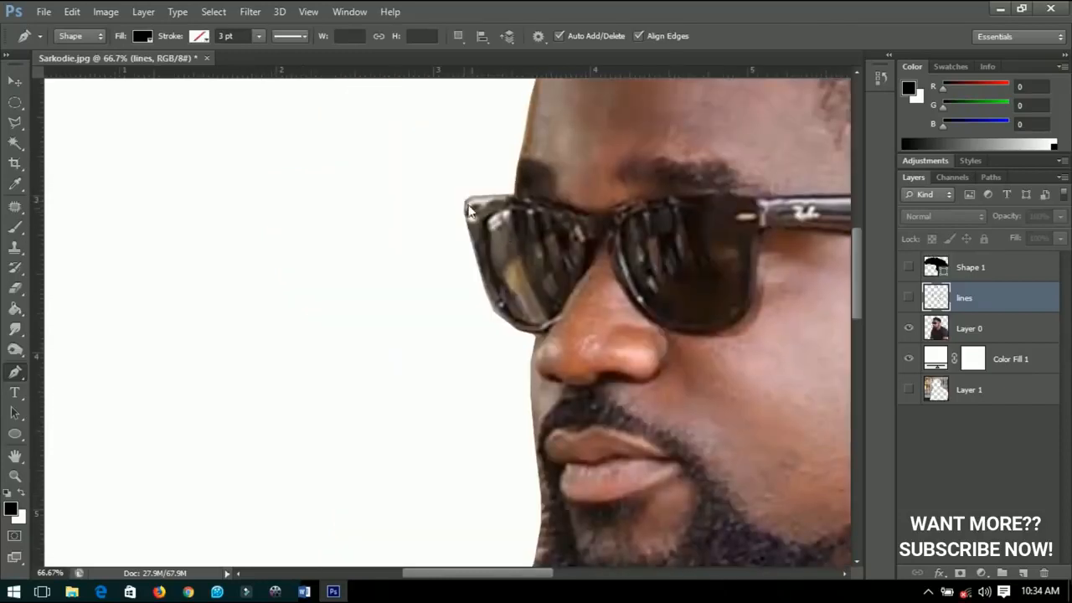
{"action": "scroll", "coordinate": [463, 204], "scroll_direction": "up", "scroll_amount": 1}
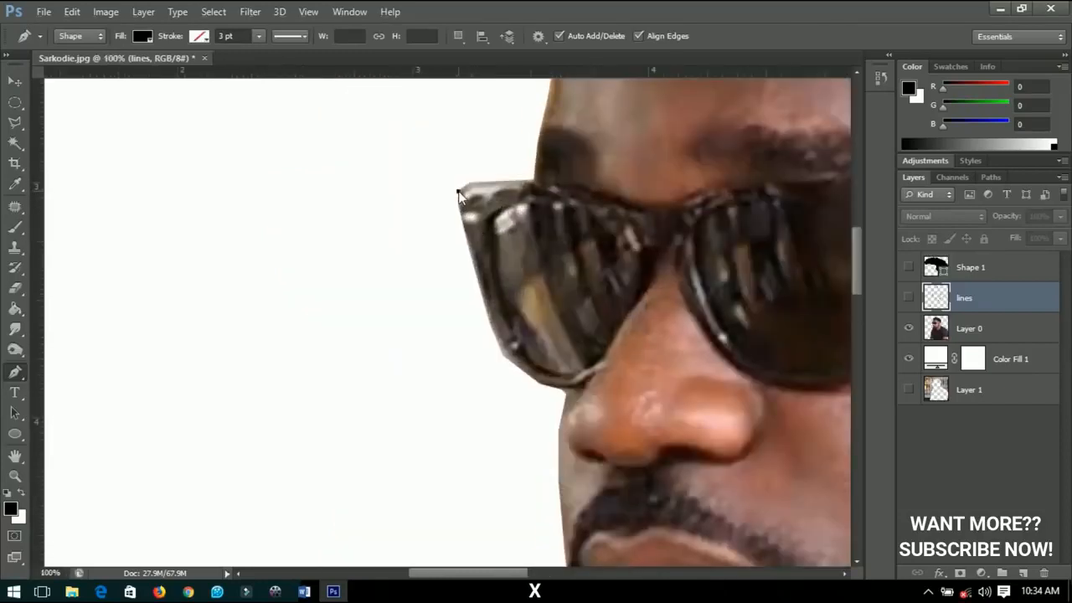
{"action": "left_click", "coordinate": [458, 191]}
{"action": "left_click_drag", "start_coordinate": [466, 243], "coordinate": [472, 261]}
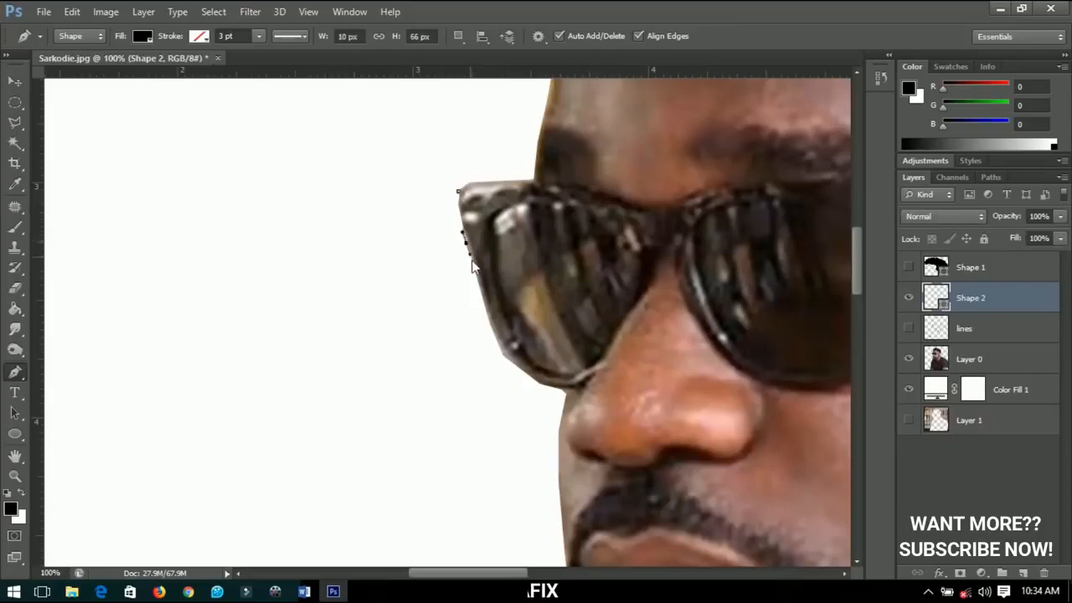
{"action": "left_click_drag", "start_coordinate": [491, 351], "coordinate": [500, 358]}
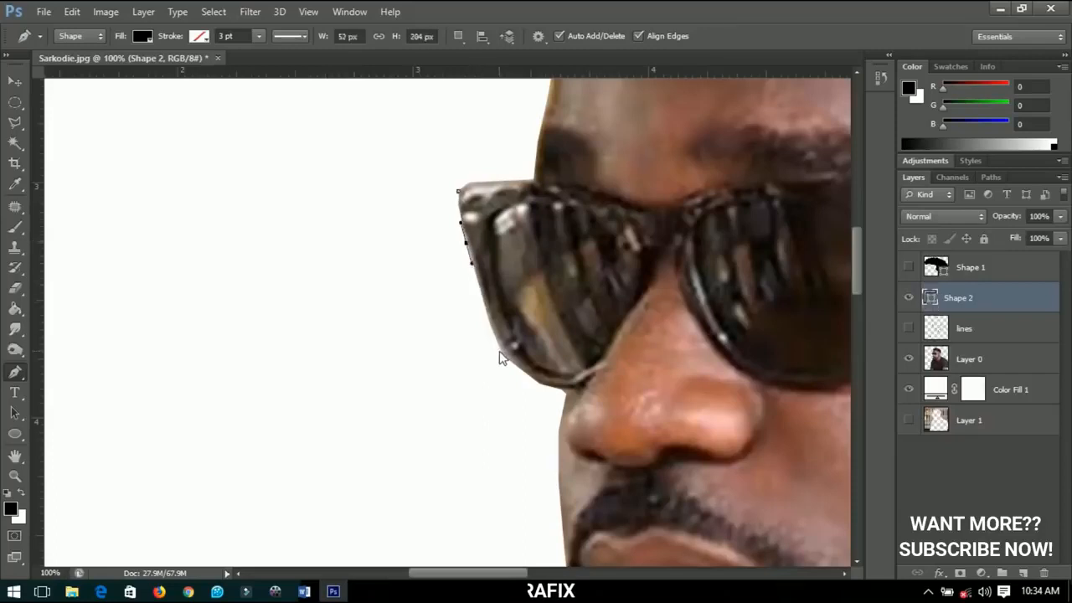
{"action": "left_click", "coordinate": [534, 381]}
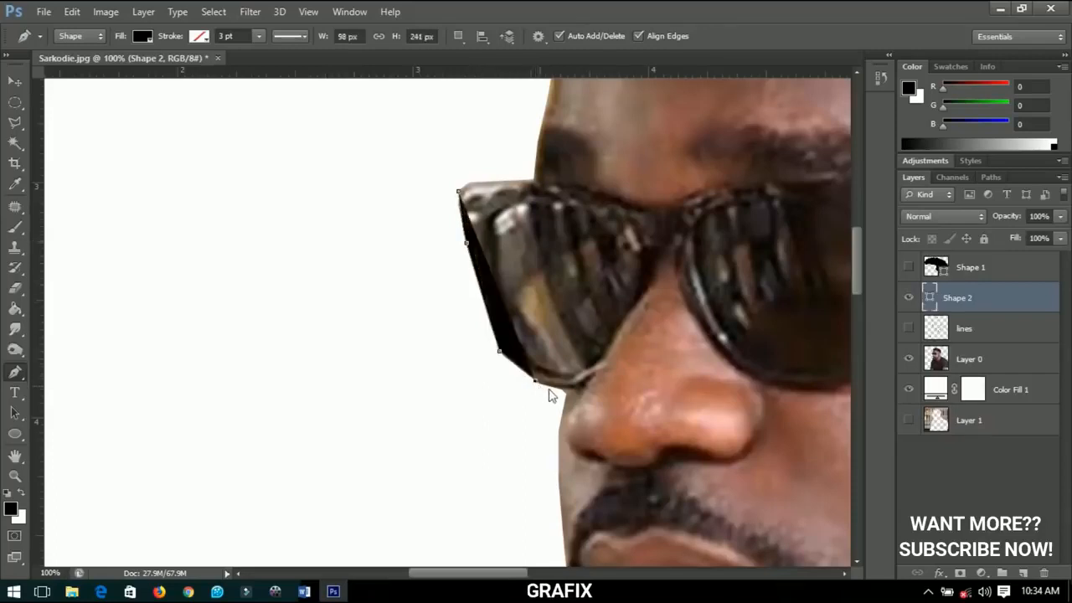
{"action": "left_click", "coordinate": [562, 392]}
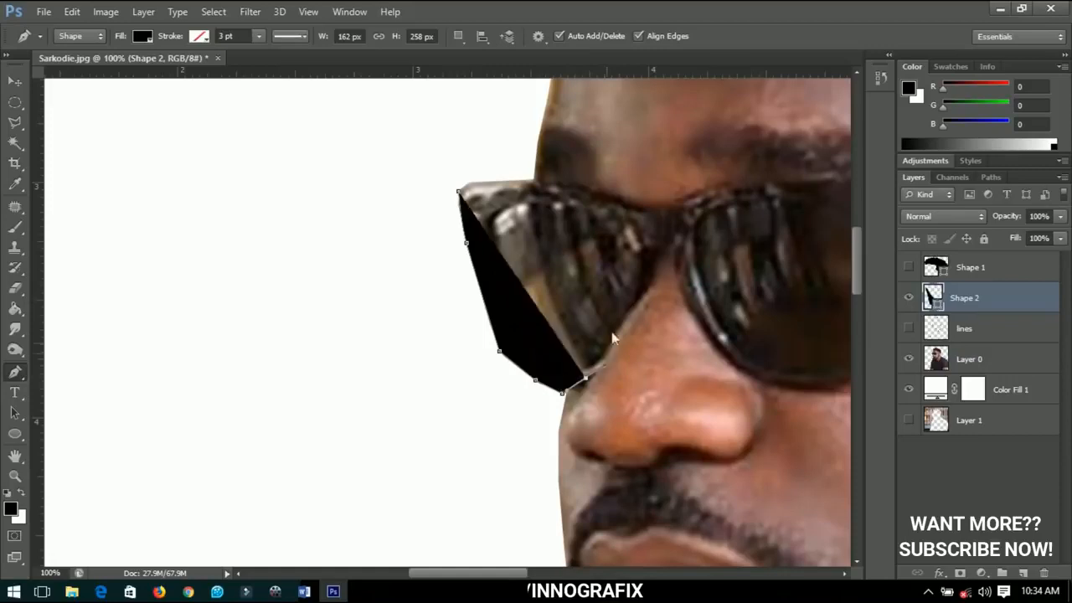
Continue the sunglasses shape up the far lens's inner edge, across the bridge and around the bottom of the near lens
{"action": "left_click", "coordinate": [631, 307]}
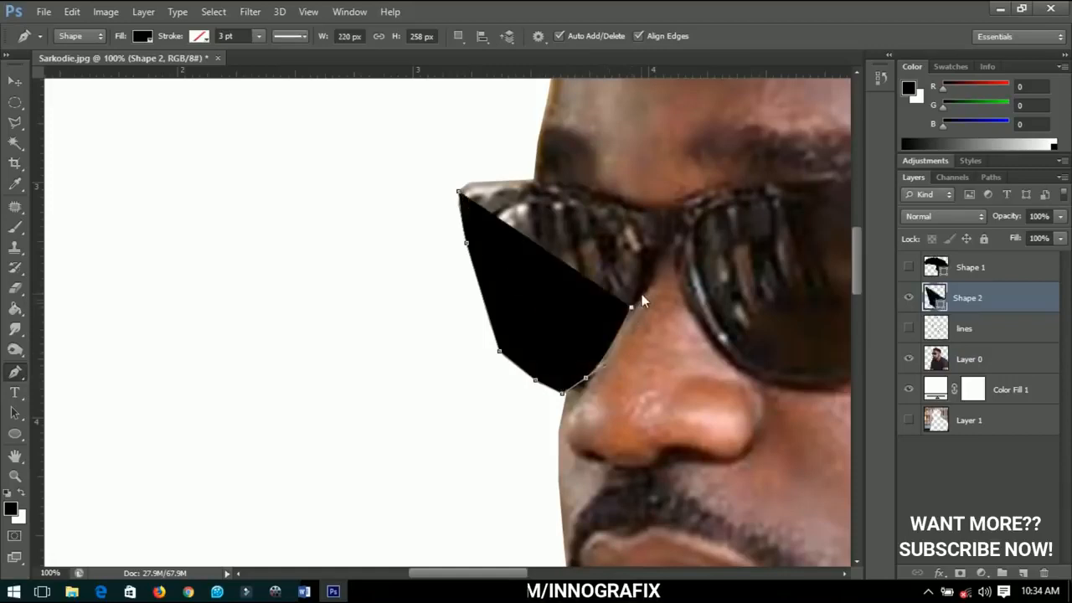
{"action": "left_click", "coordinate": [645, 286]}
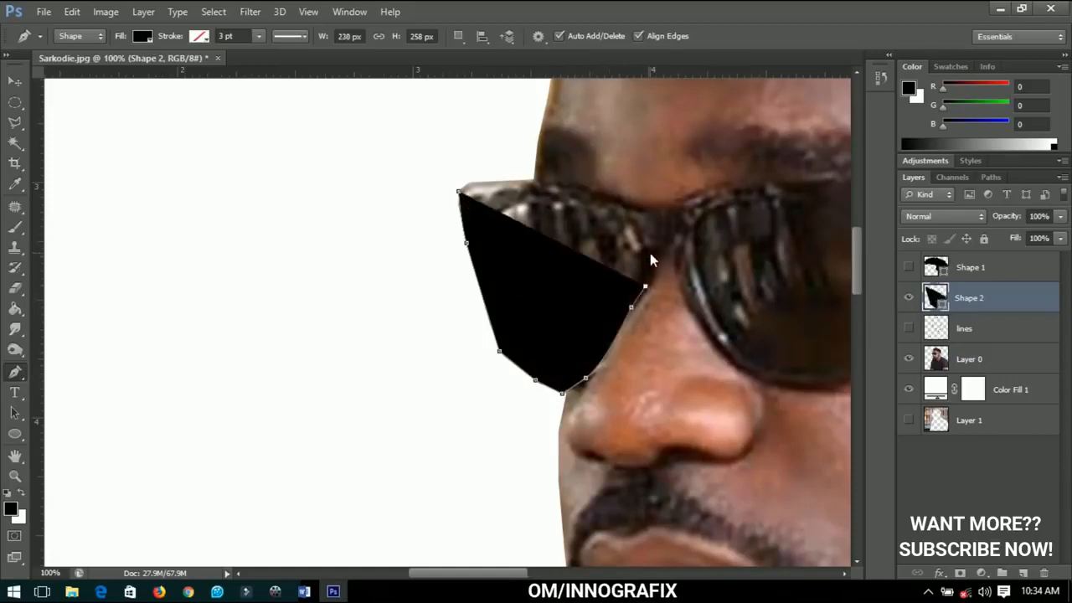
{"action": "left_click", "coordinate": [653, 250]}
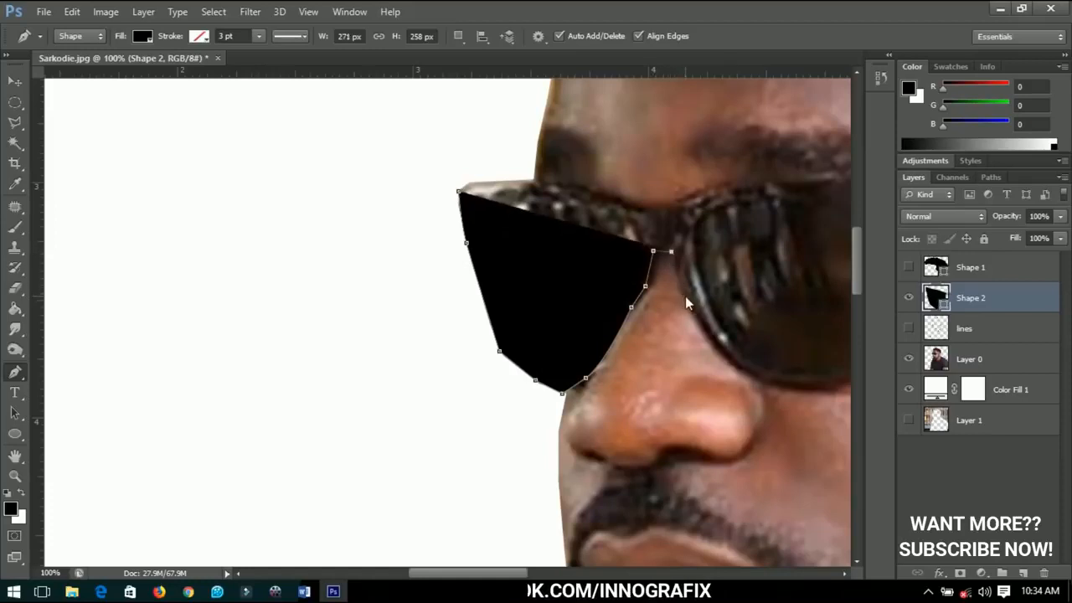
{"action": "left_click_drag", "start_coordinate": [689, 302], "coordinate": [758, 381]}
{"action": "left_click_drag", "start_coordinate": [758, 380], "coordinate": [664, 356]}
{"action": "left_click_drag", "start_coordinate": [716, 364], "coordinate": [770, 350]}
{"action": "left_click_drag", "start_coordinate": [775, 348], "coordinate": [523, 360]}
{"action": "left_click_drag", "start_coordinate": [538, 334], "coordinate": [548, 321]}
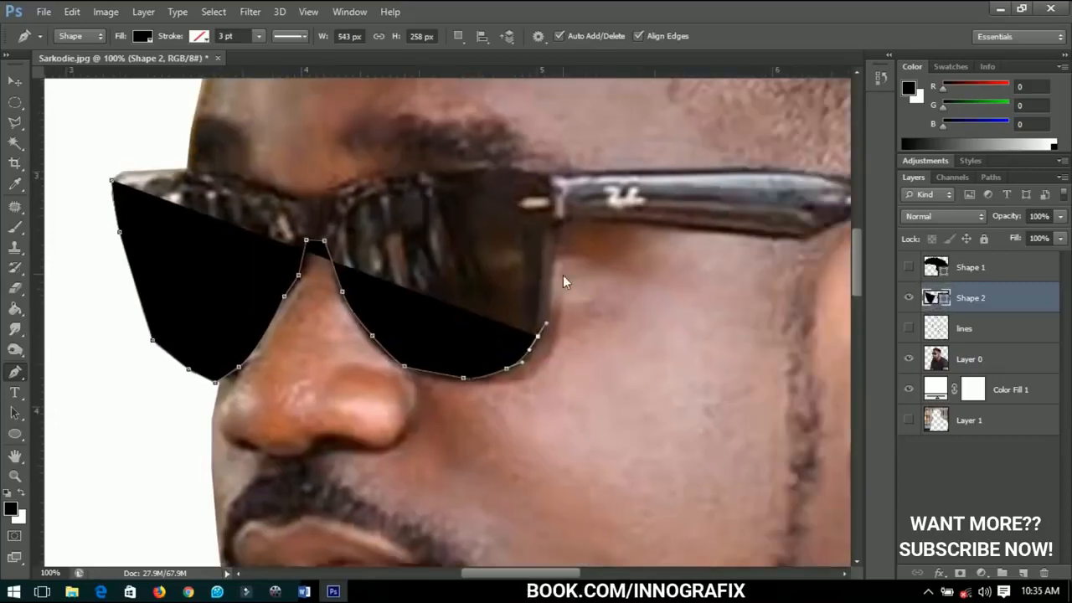
Continue the sunglasses shape up the near lens's outer side, along the arm's underside and around its tip above the ear
{"action": "left_click", "coordinate": [555, 254]}
{"action": "left_click", "coordinate": [559, 221]}
{"action": "left_click", "coordinate": [639, 220]}
{"action": "left_click_drag", "start_coordinate": [789, 236], "coordinate": [497, 246]}
{"action": "left_click_drag", "start_coordinate": [498, 244], "coordinate": [526, 239]}
{"action": "left_click", "coordinate": [634, 218]}
{"action": "left_click_drag", "start_coordinate": [586, 196], "coordinate": [546, 184]}
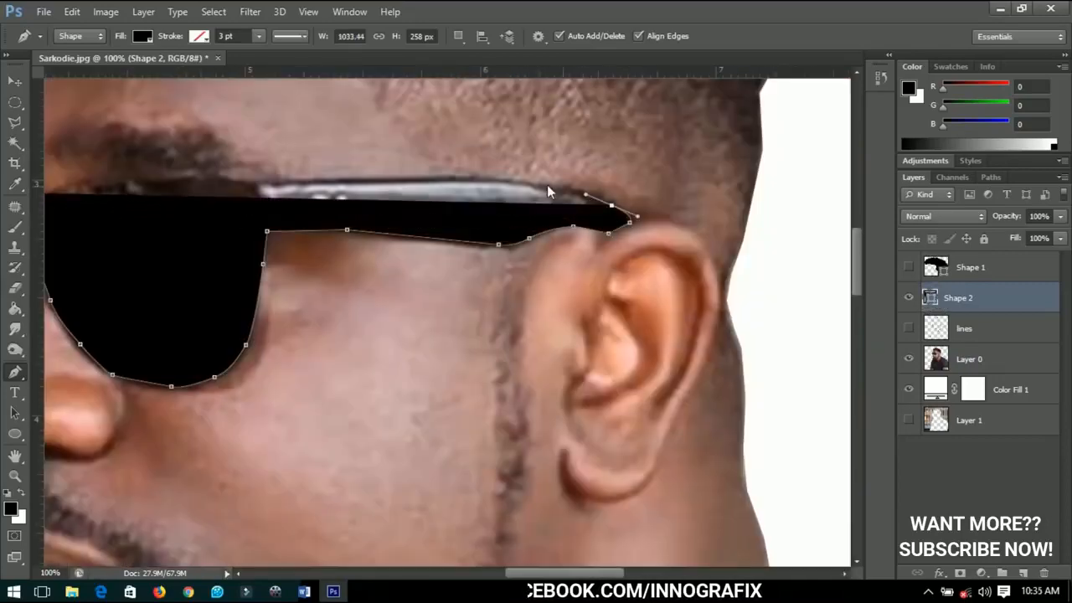
Trace the top edge of the arm and frame with the shape's opacity at 0%, closing the shape at its starting corner
{"action": "left_click", "coordinate": [395, 180]}
{"action": "left_click_drag", "start_coordinate": [263, 184], "coordinate": [253, 184]}
{"action": "key", "text": "0"}
{"action": "key", "text": "0"}
{"action": "left_click_drag", "start_coordinate": [118, 214], "coordinate": [467, 275]}
{"action": "left_click_drag", "start_coordinate": [504, 243], "coordinate": [473, 243]}
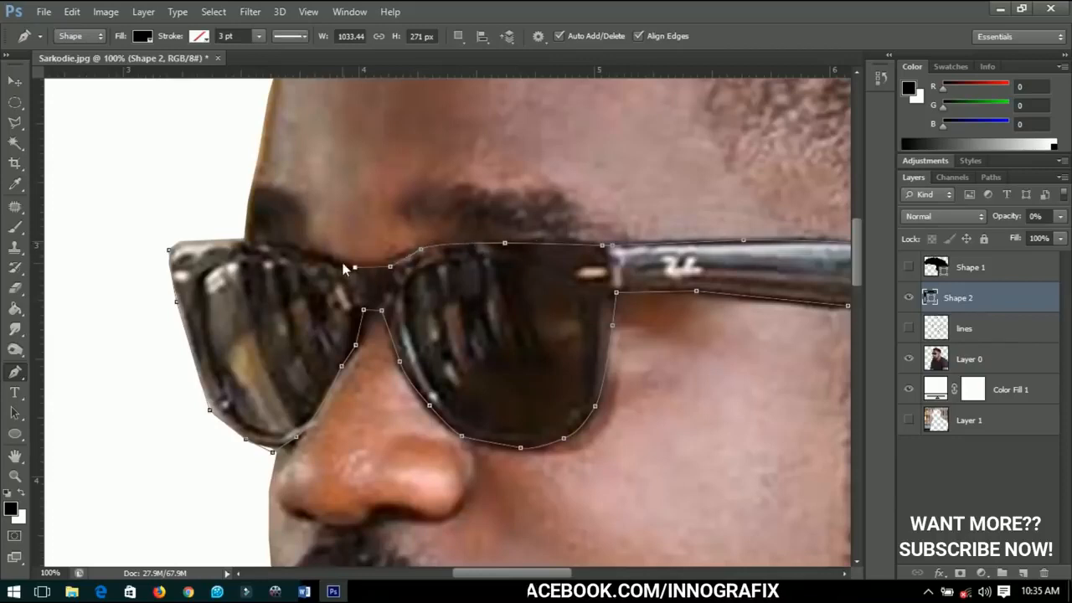
{"action": "left_click", "coordinate": [170, 249]}
Restore the sunglasses shape to 100% opacity and check it with the hair and lines, with Layer 0 hidden and shown
{"action": "key", "text": "0"}
{"action": "left_click", "coordinate": [8, 87]}
{"action": "key", "text": "ctrl+0"}
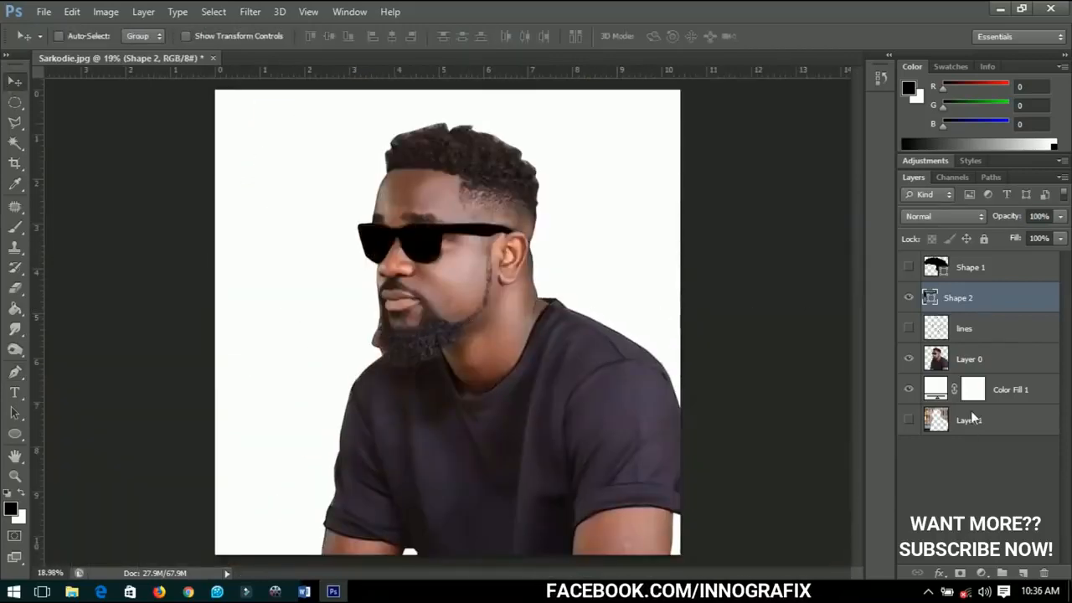
{"action": "left_click", "coordinate": [909, 328]}
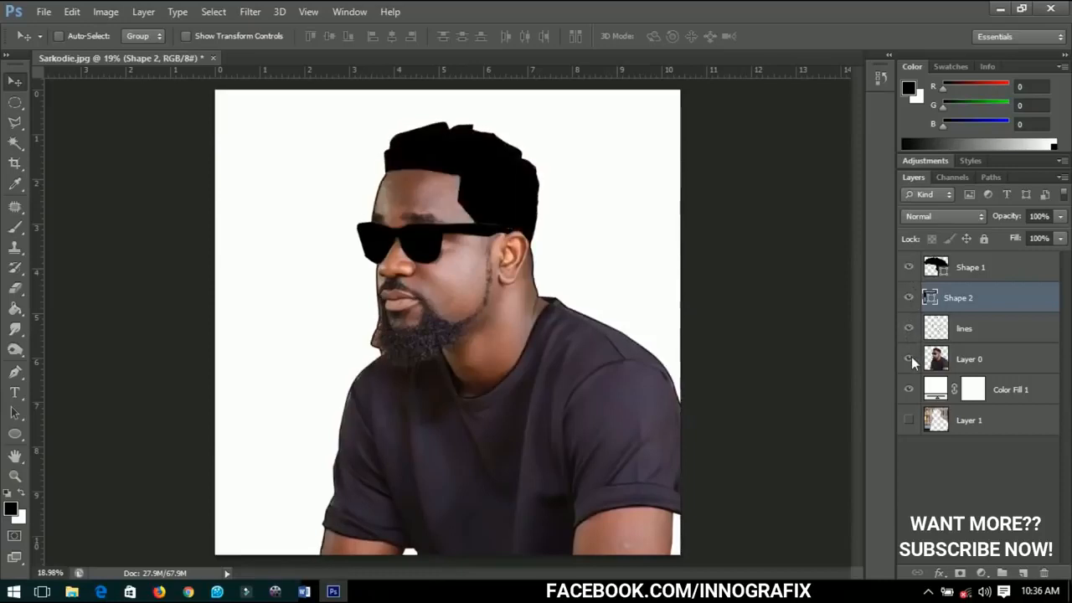
{"action": "left_click", "coordinate": [909, 358]}
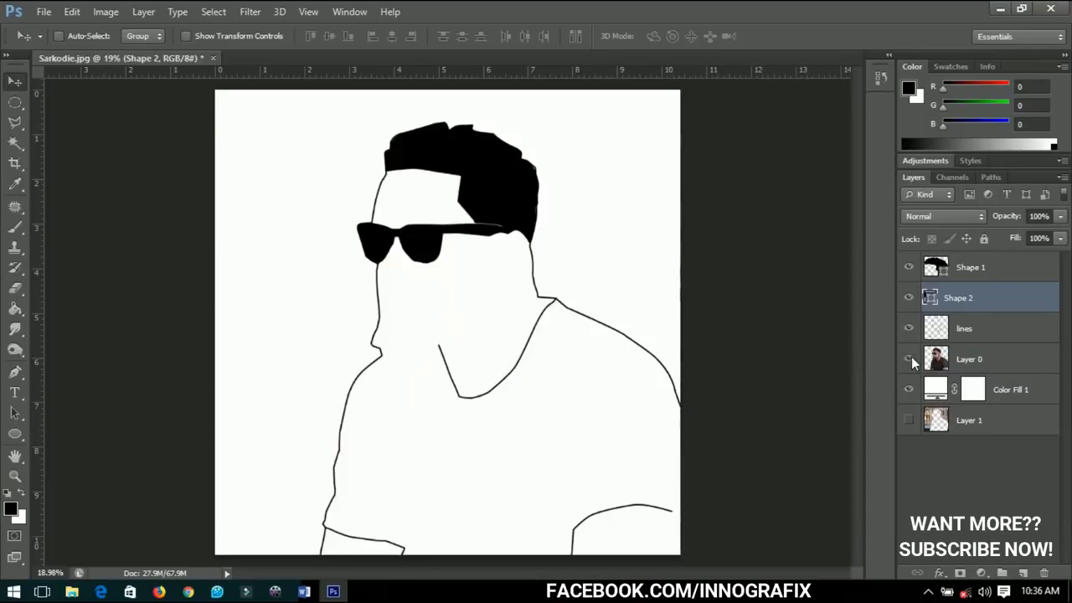
{"action": "left_click", "coordinate": [909, 358]}
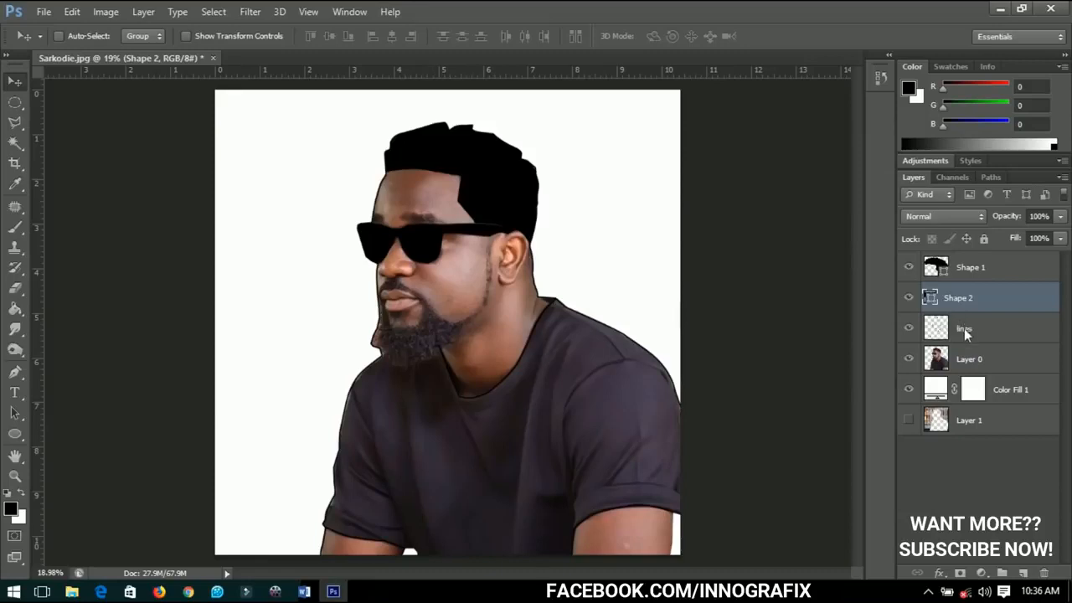
Hide the Shape 1, Shape 2 and lines layers so only the photo shows around the ear and sideburn
{"action": "left_click", "coordinate": [909, 297]}
{"action": "left_click", "coordinate": [908, 267]}
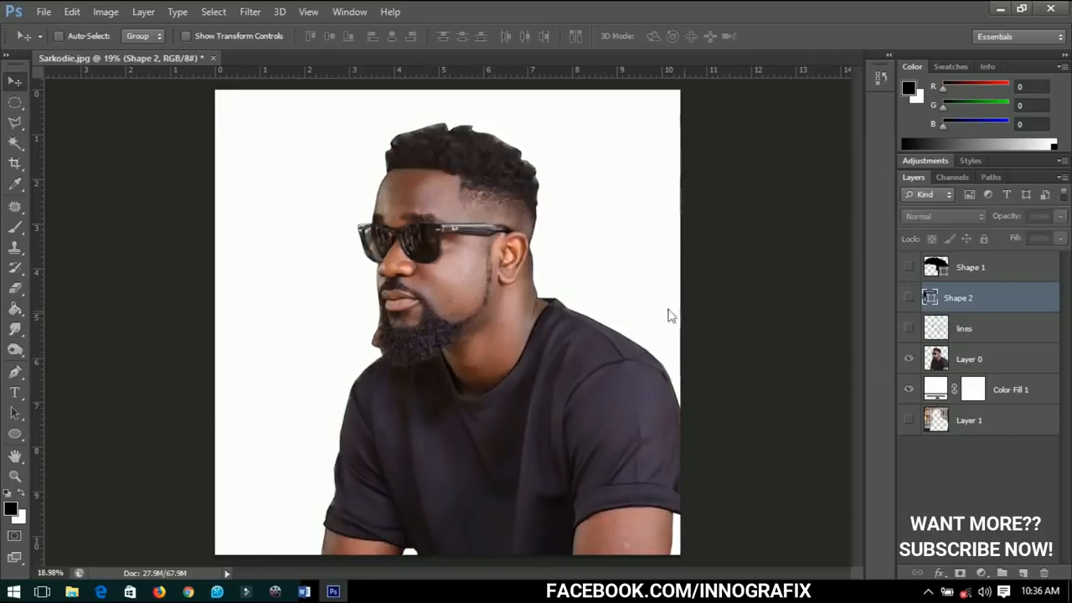
{"action": "scroll", "coordinate": [483, 250], "scroll_direction": "up", "scroll_amount": 3}
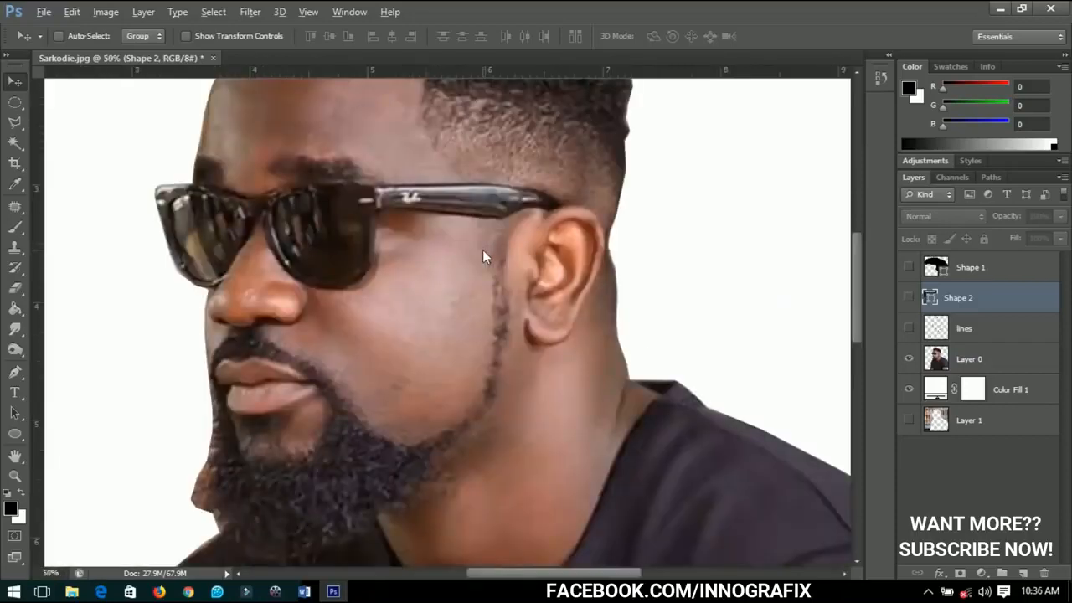
{"action": "scroll", "coordinate": [482, 250], "scroll_direction": "up", "scroll_amount": 2}
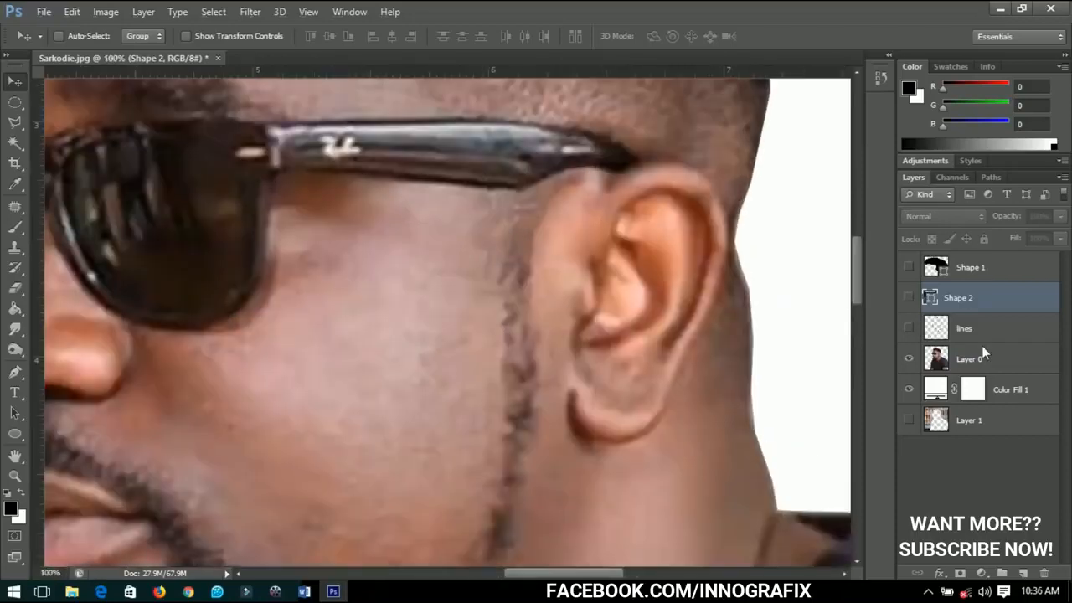
Start a beard shape with the Pen tool under the sunglasses' arm, tracing the sideburn's front edge, jaw and cheek toward the mouth
{"action": "left_click", "coordinate": [12, 373]}
{"action": "scroll", "coordinate": [553, 171], "scroll_direction": "down", "scroll_amount": 3}
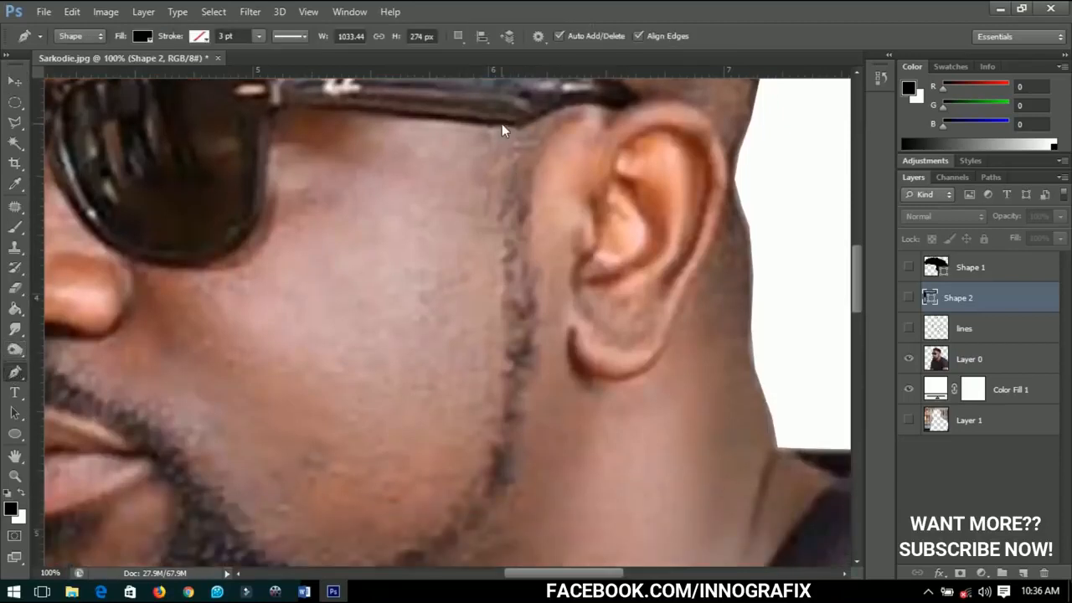
{"action": "left_click", "coordinate": [502, 125]}
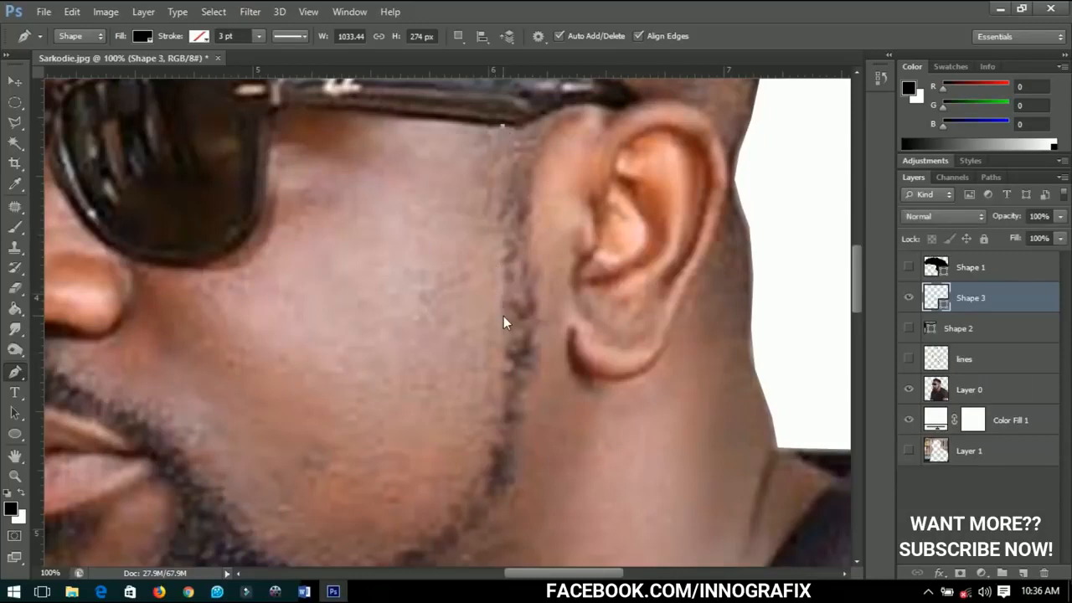
{"action": "left_click_drag", "start_coordinate": [504, 337], "coordinate": [499, 400]}
{"action": "left_click_drag", "start_coordinate": [498, 444], "coordinate": [692, 301]}
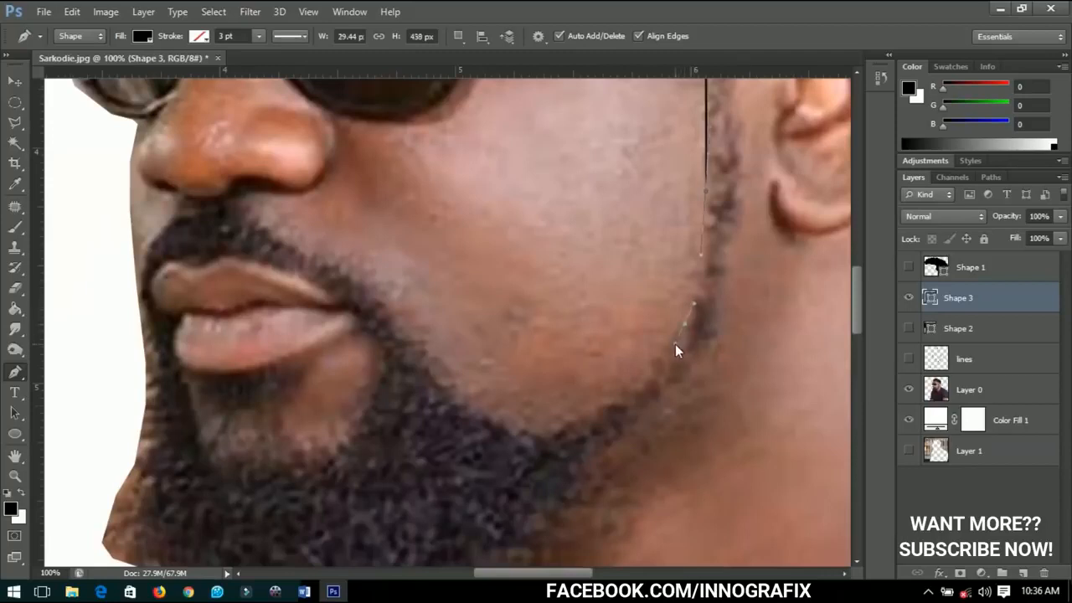
{"action": "left_click_drag", "start_coordinate": [675, 344], "coordinate": [561, 432]}
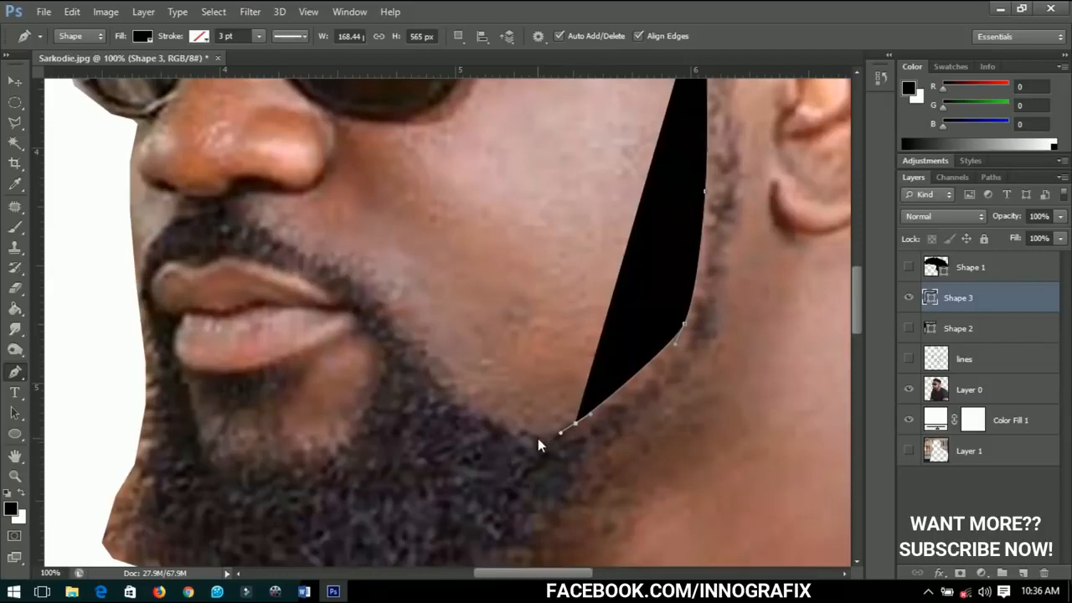
{"action": "left_click", "coordinate": [537, 439]}
{"action": "left_click_drag", "start_coordinate": [465, 408], "coordinate": [455, 401]}
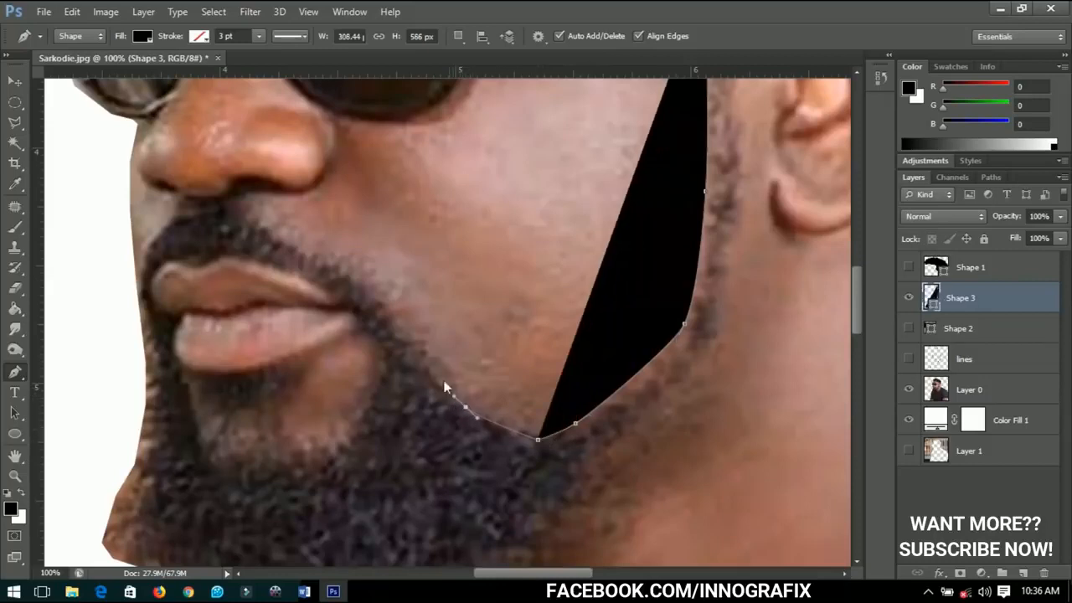
{"action": "left_click", "coordinate": [399, 330]}
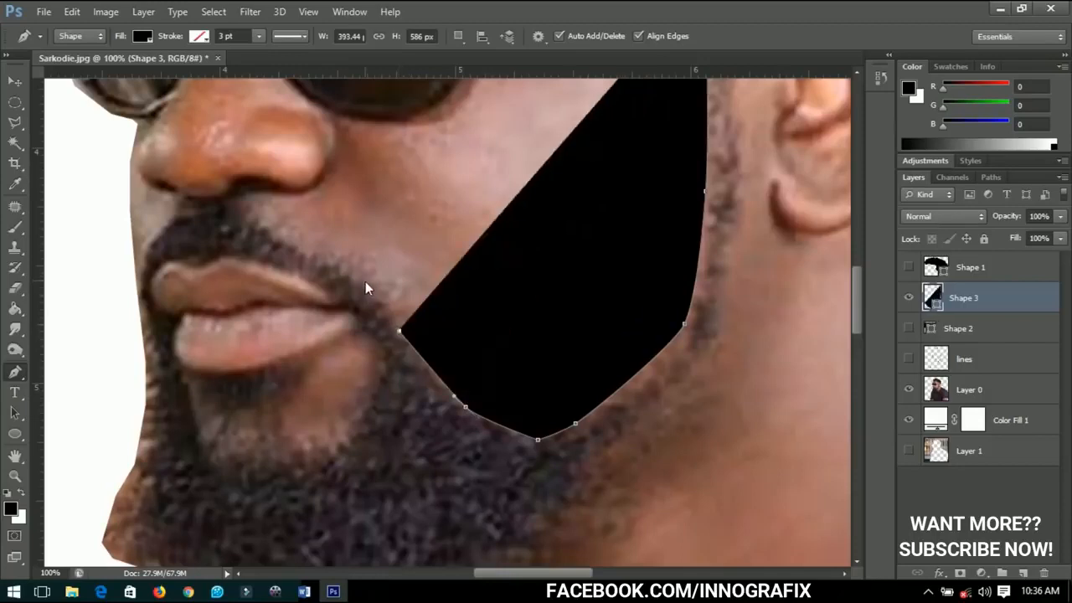
Continue the beard shape along the top edge of the moustache, under the nose and over to the face's front edge
{"action": "left_click_drag", "start_coordinate": [343, 273], "coordinate": [326, 262]}
{"action": "left_click", "coordinate": [274, 240]}
{"action": "left_click", "coordinate": [256, 220]}
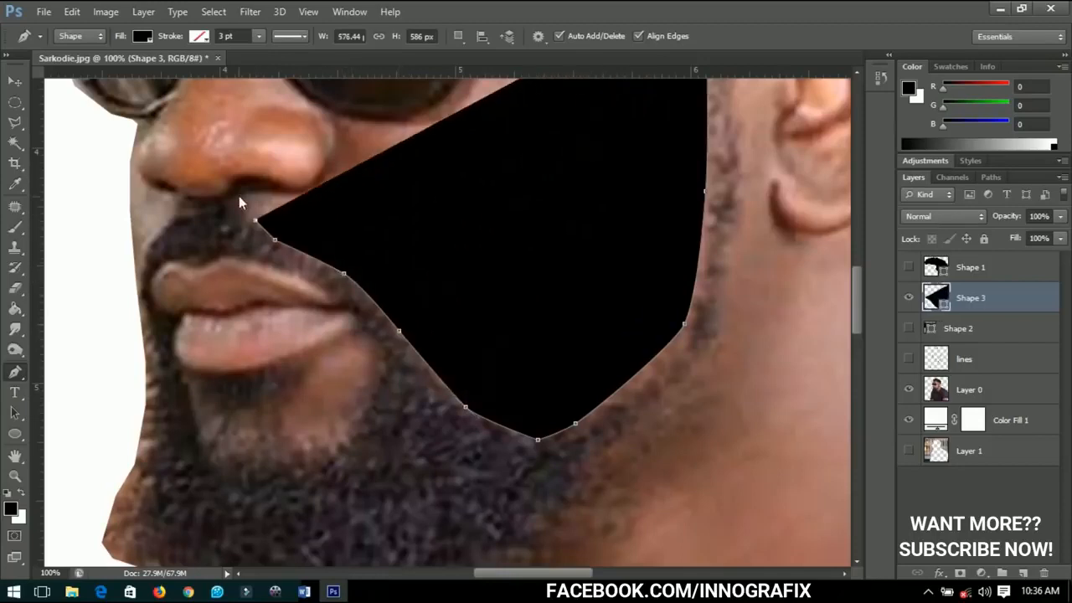
{"action": "left_click", "coordinate": [239, 195]}
{"action": "left_click_drag", "start_coordinate": [213, 198], "coordinate": [202, 202]}
{"action": "left_click", "coordinate": [183, 197]}
{"action": "left_click", "coordinate": [147, 249]}
Continue the beard shape down the front edge of the face and chin and along the beard's underside
{"action": "left_click_drag", "start_coordinate": [139, 294], "coordinate": [139, 311]}
{"action": "left_click_drag", "start_coordinate": [146, 387], "coordinate": [144, 419]}
{"action": "left_click", "coordinate": [132, 470]}
{"action": "left_click_drag", "start_coordinate": [122, 553], "coordinate": [216, 211]}
{"action": "left_click", "coordinate": [176, 189]}
{"action": "left_click_drag", "start_coordinate": [244, 293], "coordinate": [256, 313]}
{"action": "left_click_drag", "start_coordinate": [352, 328], "coordinate": [394, 335]}
{"action": "left_click_drag", "start_coordinate": [508, 262], "coordinate": [562, 237]}
Set the beard shape's opacity to 0% and continue it along the beard's rear edge up toward the jaw
{"action": "key", "text": "0"}
{"action": "key", "text": "0"}
{"action": "left_click_drag", "start_coordinate": [586, 220], "coordinate": [381, 411]}
{"action": "left_click_drag", "start_coordinate": [493, 359], "coordinate": [526, 327]}
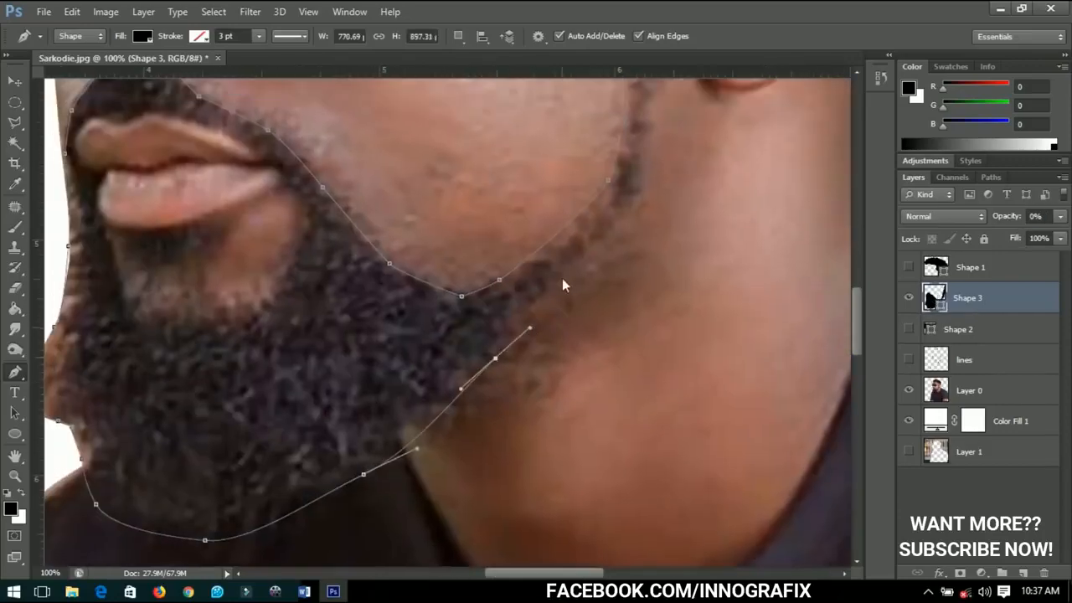
{"action": "left_click_drag", "start_coordinate": [566, 278], "coordinate": [598, 243]}
Close the beard shape by tracing the rear edge of the jaw and sideburn up to the sunglasses' arm, and set its opacity to 100%
{"action": "left_click_drag", "start_coordinate": [633, 206], "coordinate": [467, 391]}
{"action": "left_click", "coordinate": [467, 391]}
{"action": "left_click", "coordinate": [490, 281]}
{"action": "left_click_drag", "start_coordinate": [493, 217], "coordinate": [520, 438]}
{"action": "left_click", "coordinate": [522, 355]}
{"action": "left_click", "coordinate": [524, 258]}
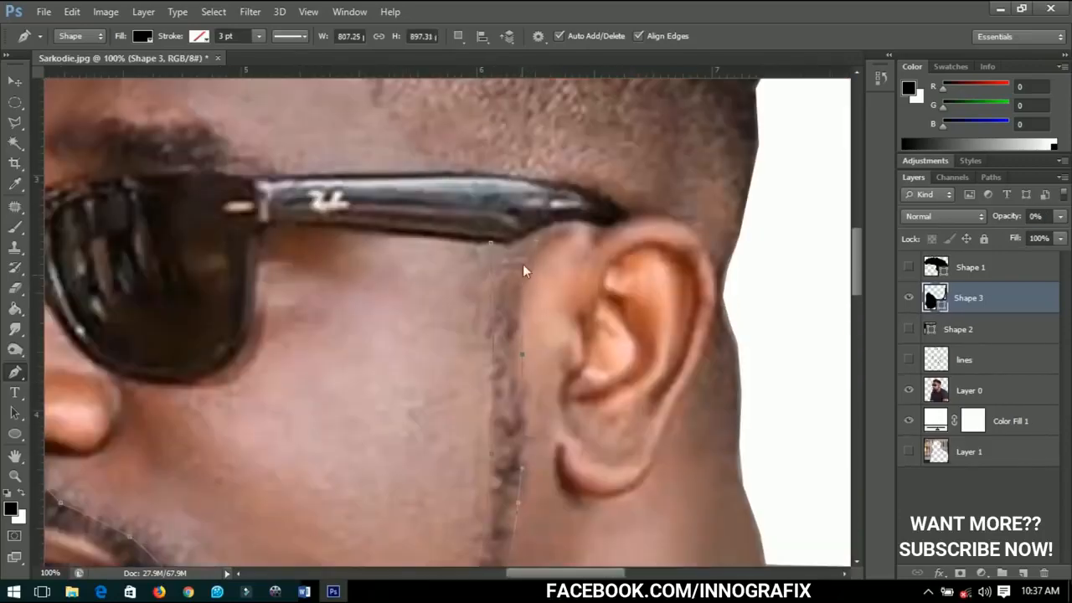
{"action": "left_click", "coordinate": [520, 227]}
{"action": "left_click", "coordinate": [496, 230]}
{"action": "key", "text": "ctrl+0"}
{"action": "key", "text": "0"}
{"action": "key", "text": "v"}
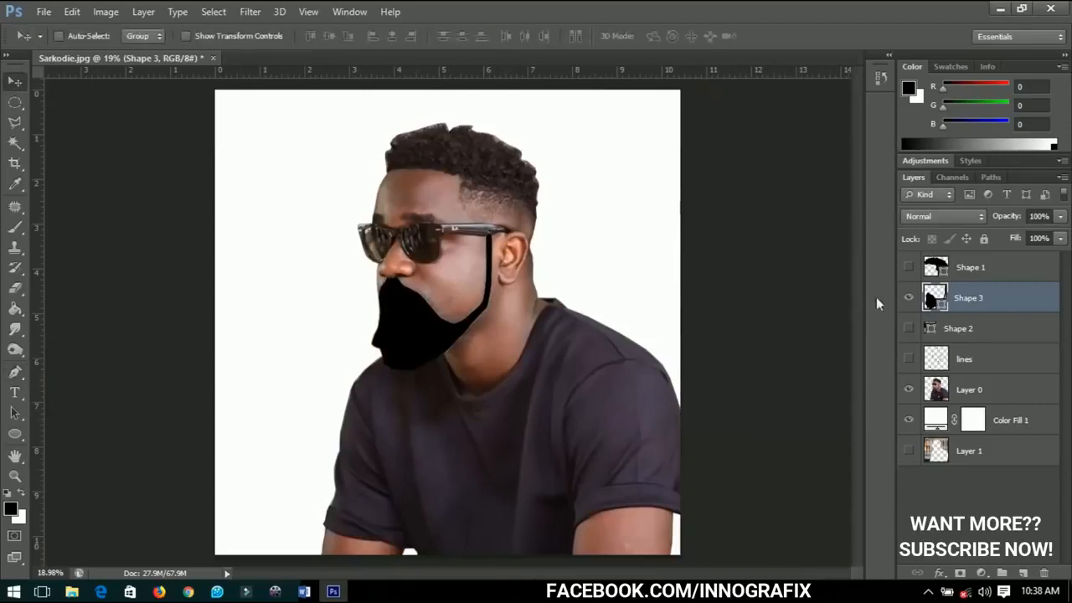
Show the hair, sunglasses and lines layers and hide the photo layer to preview the cartoon
{"action": "left_click", "coordinate": [910, 266]}
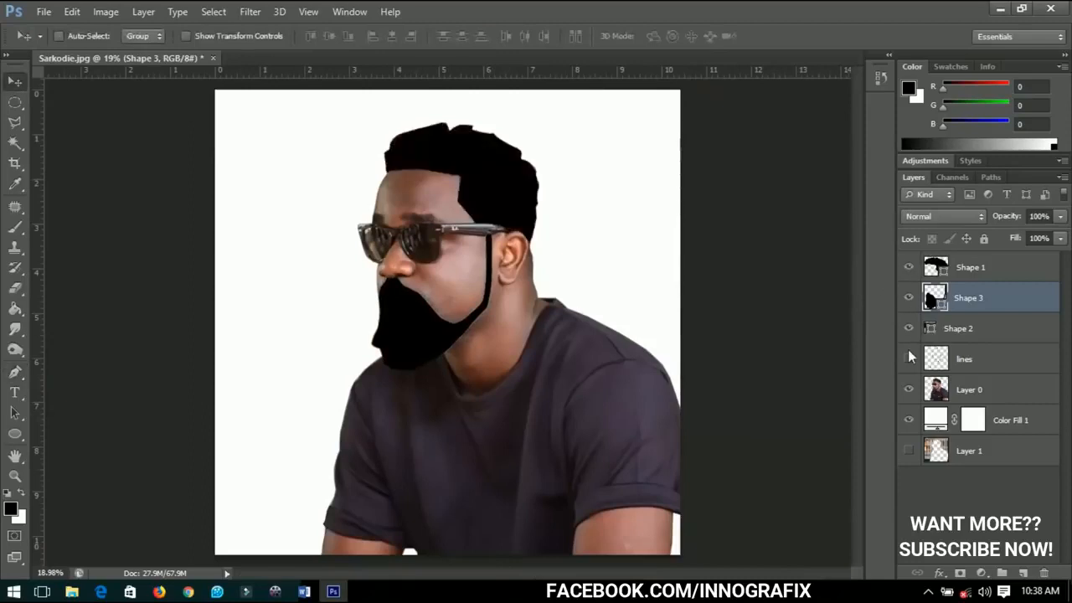
{"action": "left_click", "coordinate": [909, 358]}
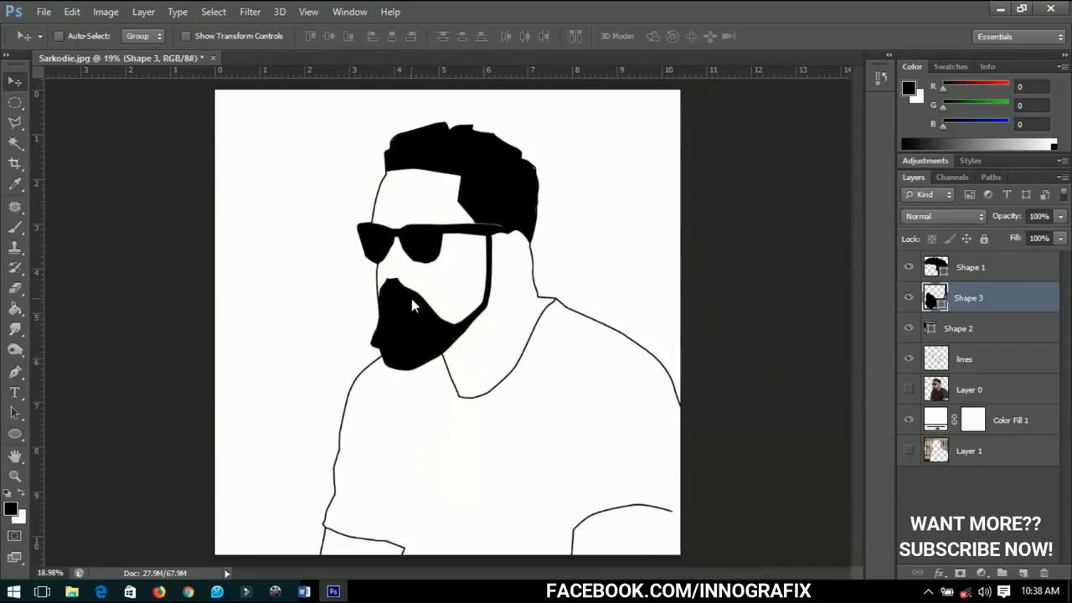
{"action": "left_click", "coordinate": [902, 362]}
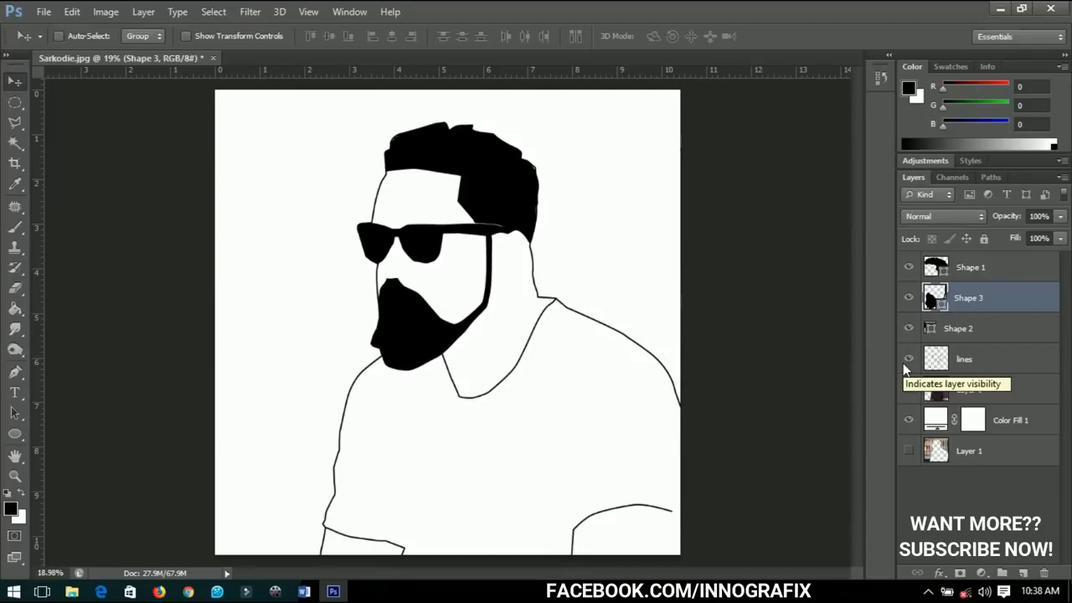
Hide the sunglasses, beard and hair shape layers and show the photo on Layer 0, keeping the lines layer on
{"action": "left_click", "coordinate": [909, 329]}
{"action": "left_click", "coordinate": [909, 297]}
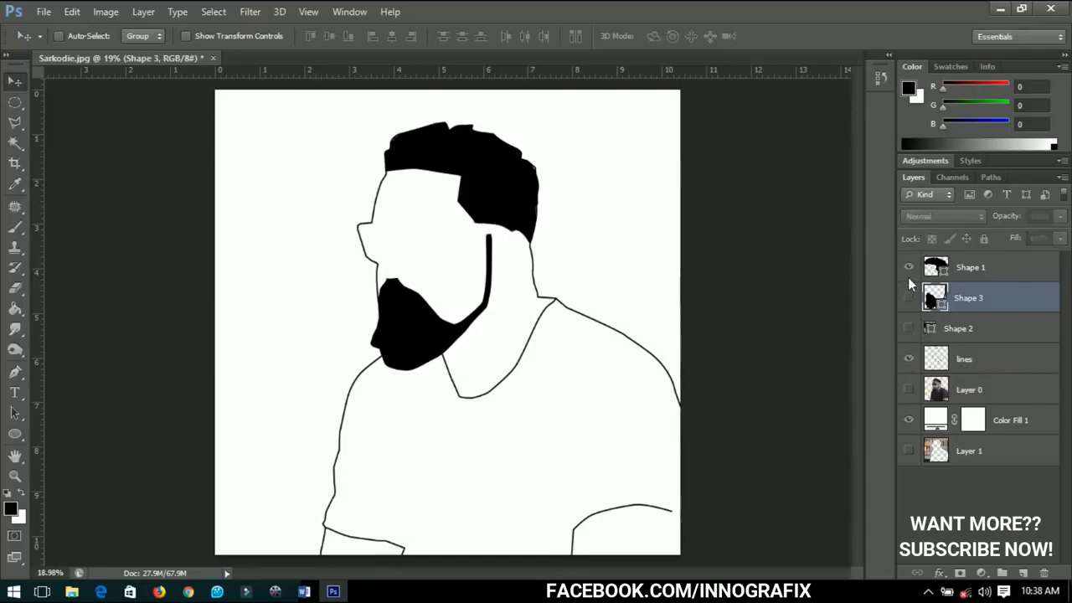
{"action": "left_click", "coordinate": [907, 277]}
{"action": "left_click", "coordinate": [909, 389]}
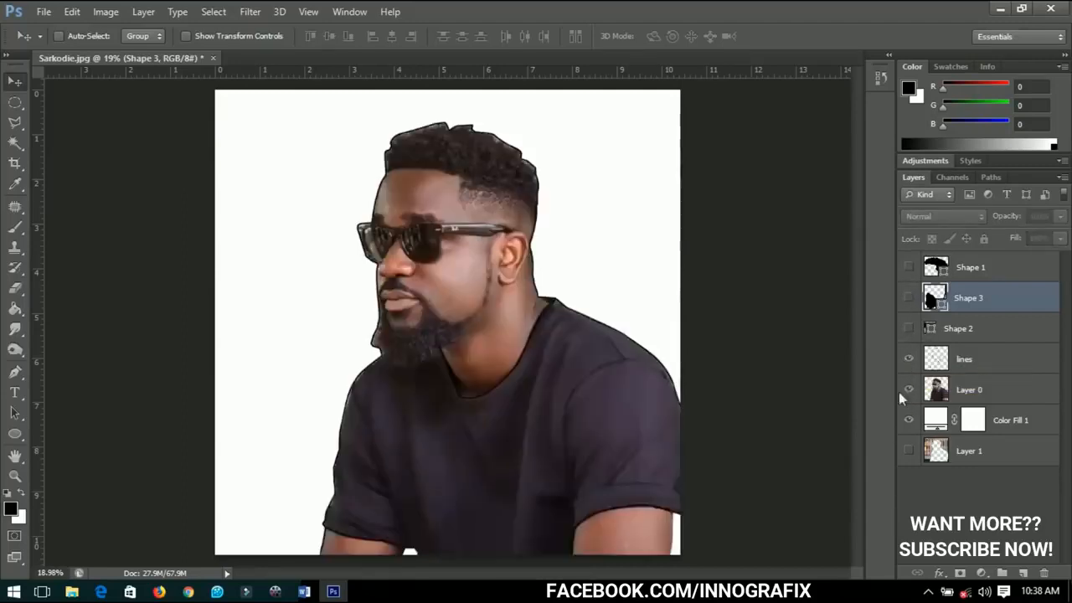
Add a new layer above the beard shape and choose the 11 px textured preset for the Brush tool
{"action": "scroll", "coordinate": [407, 242], "scroll_direction": "up", "scroll_amount": 3}
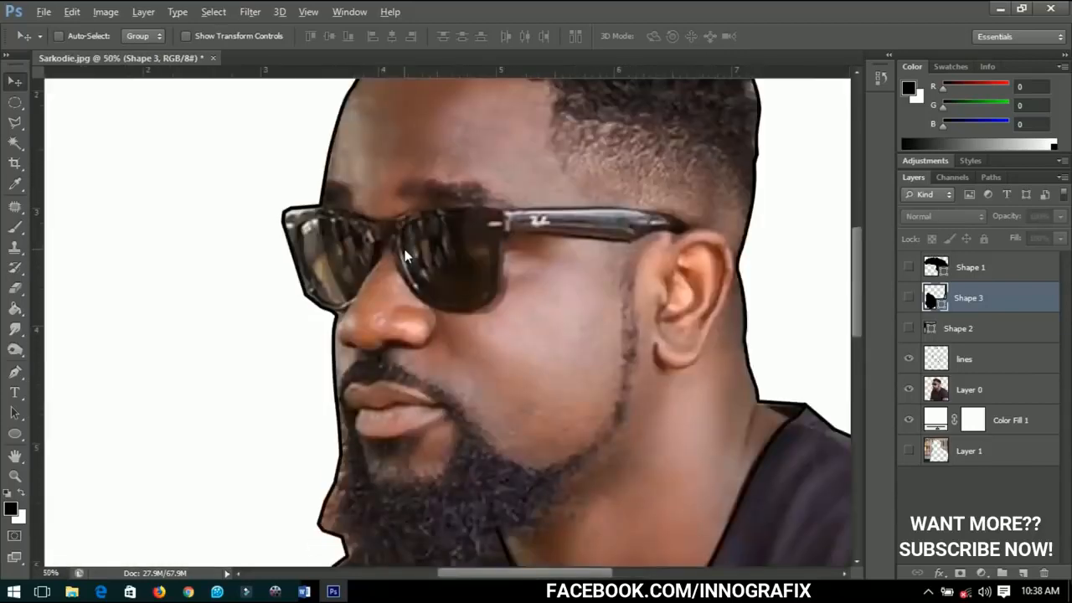
{"action": "scroll", "coordinate": [422, 192], "scroll_direction": "up", "scroll_amount": 1}
{"action": "left_click_drag", "start_coordinate": [422, 192], "coordinate": [520, 286]}
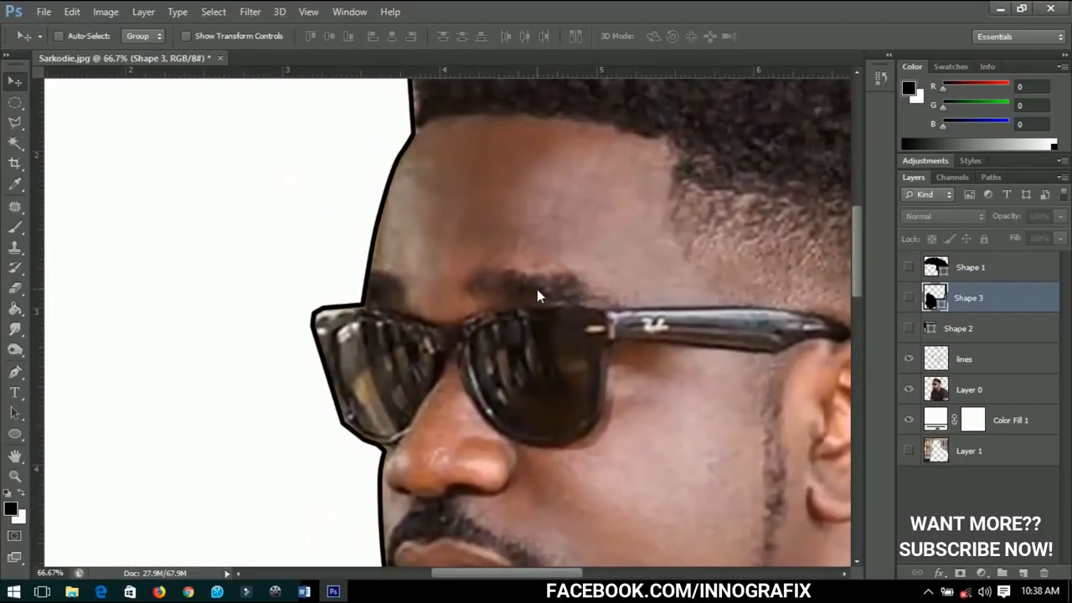
{"action": "left_click", "coordinate": [1022, 573]}
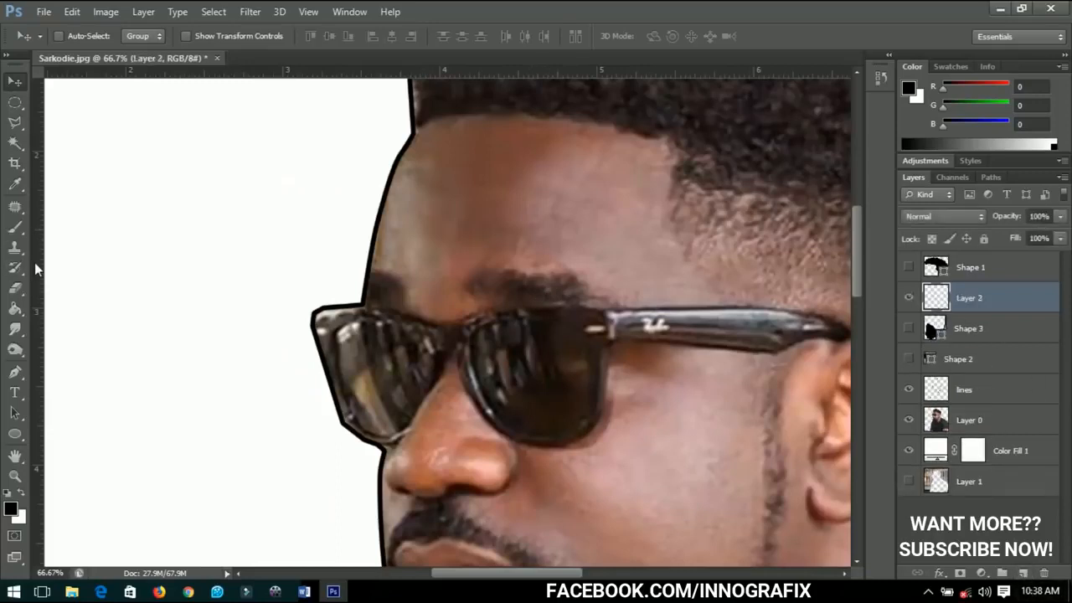
{"action": "scroll", "coordinate": [35, 263], "scroll_direction": "down", "scroll_amount": 1}
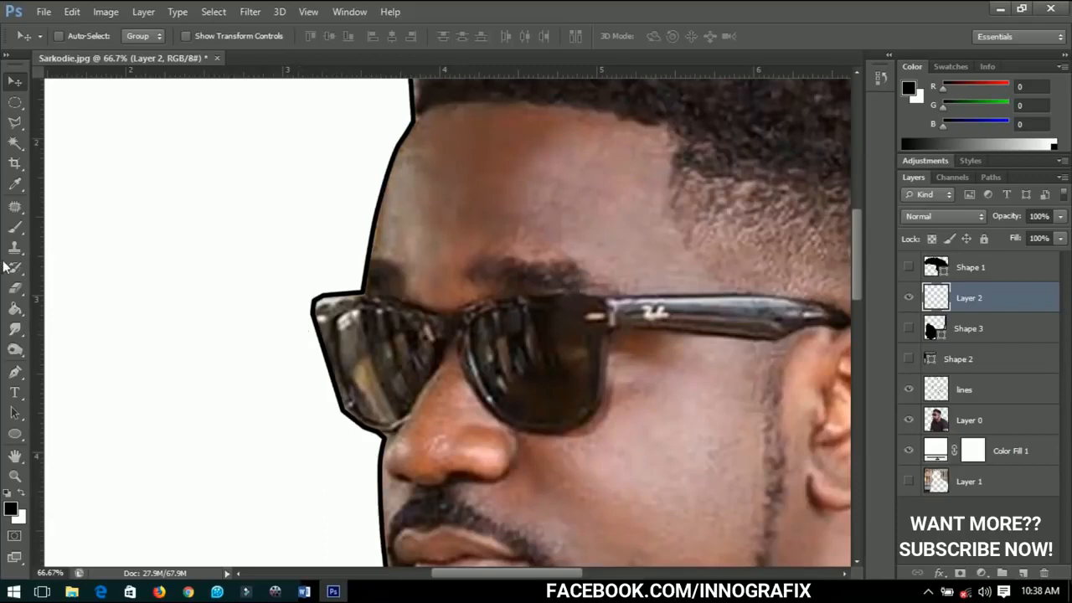
{"action": "left_click", "coordinate": [20, 230]}
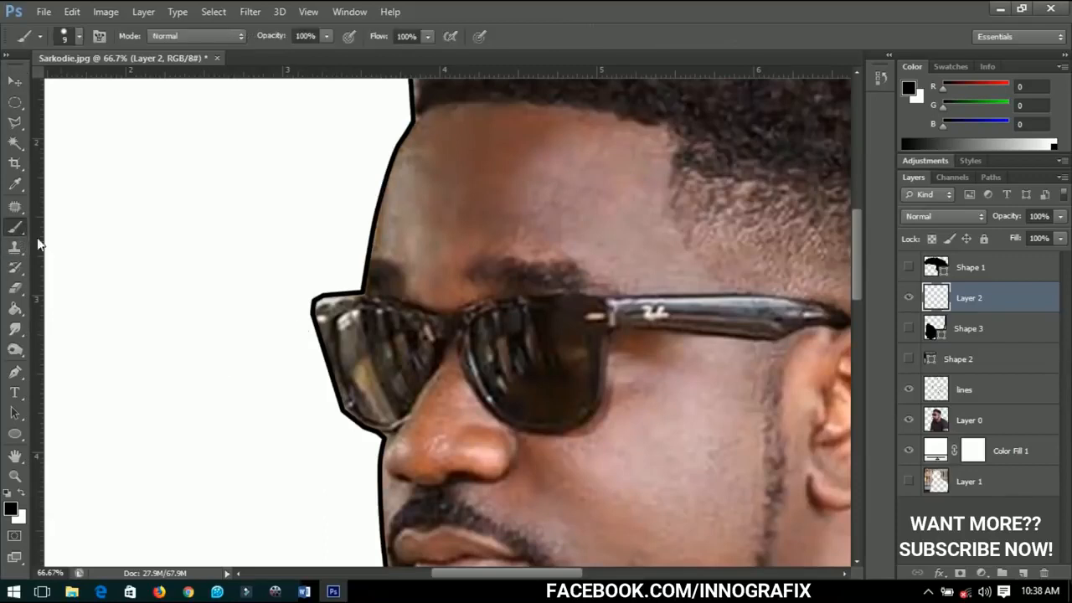
{"action": "right_click", "coordinate": [529, 299]}
{"action": "scroll", "coordinate": [624, 421], "scroll_direction": "down", "scroll_amount": 2}
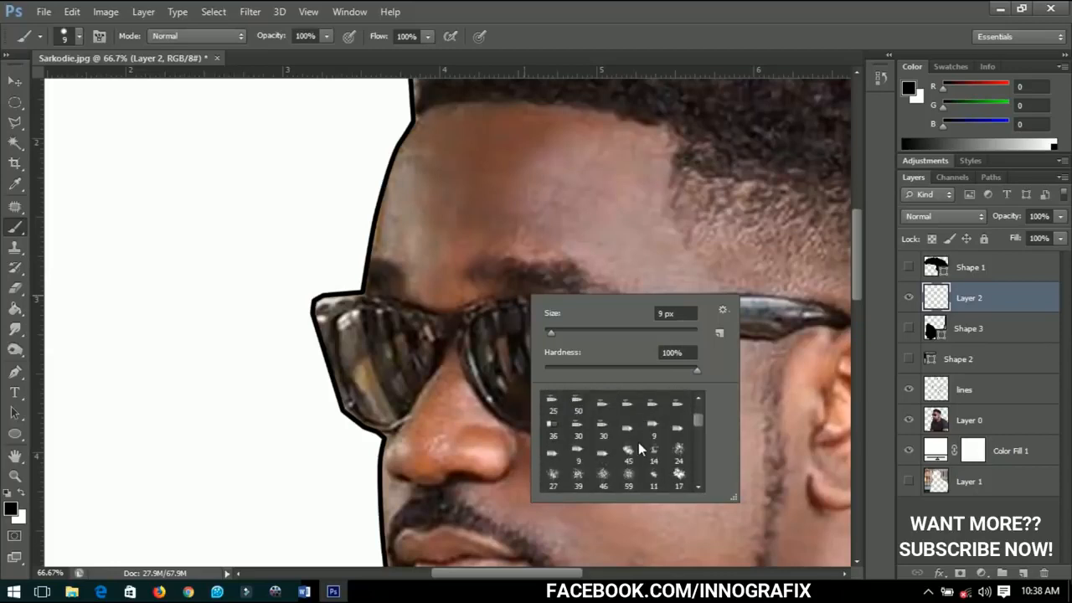
{"action": "left_click", "coordinate": [653, 475]}
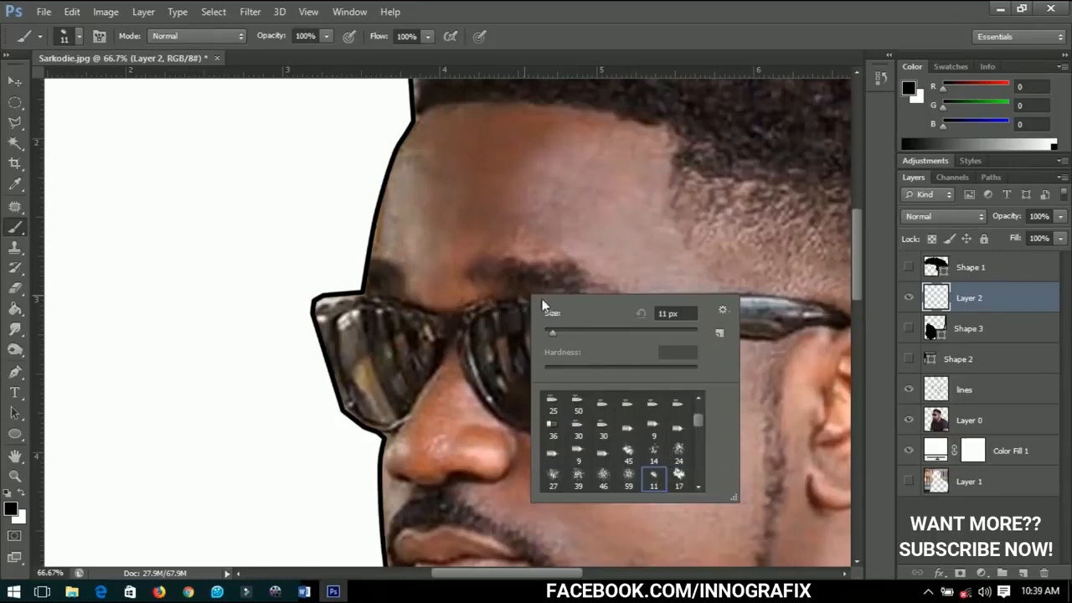
Set the foreground color to the dark brown RGB 34, 20, 20 sampled from the eyebrow
{"action": "left_click", "coordinate": [11, 508]}
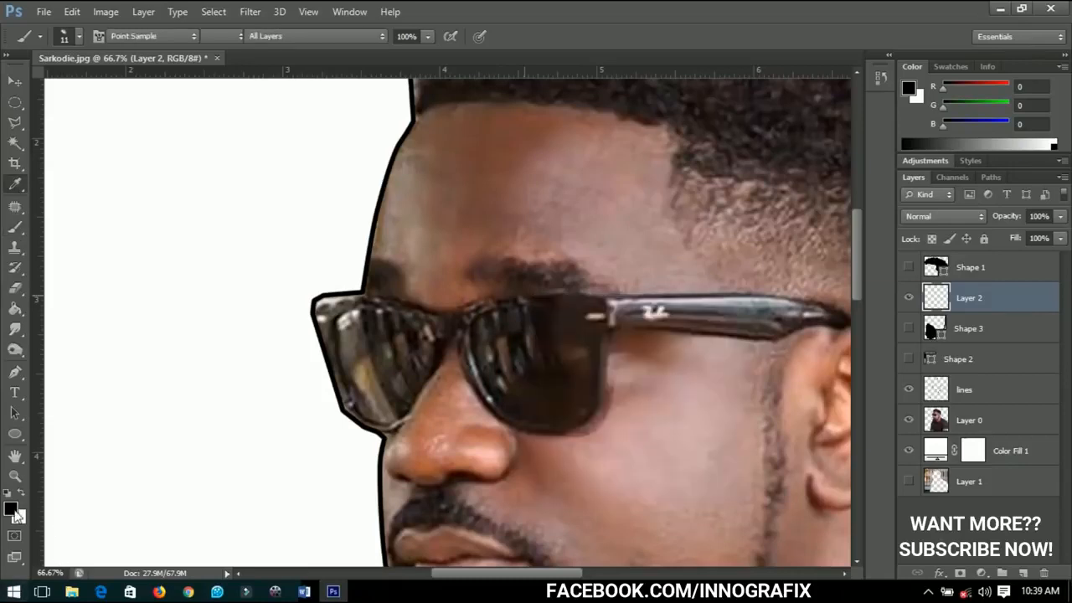
{"action": "left_click", "coordinate": [532, 278]}
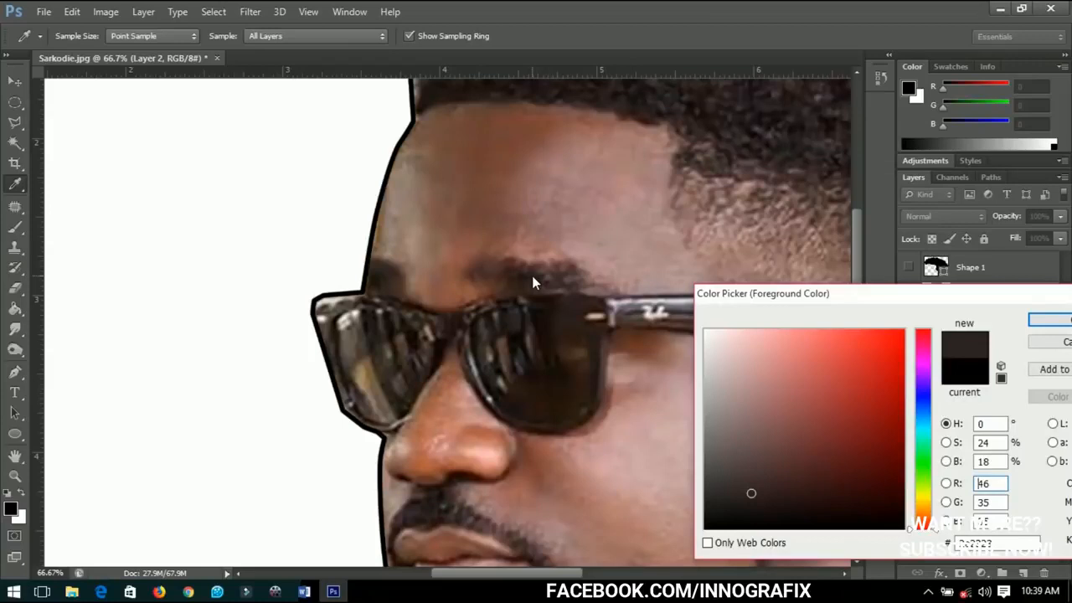
{"action": "left_click", "coordinate": [536, 287]}
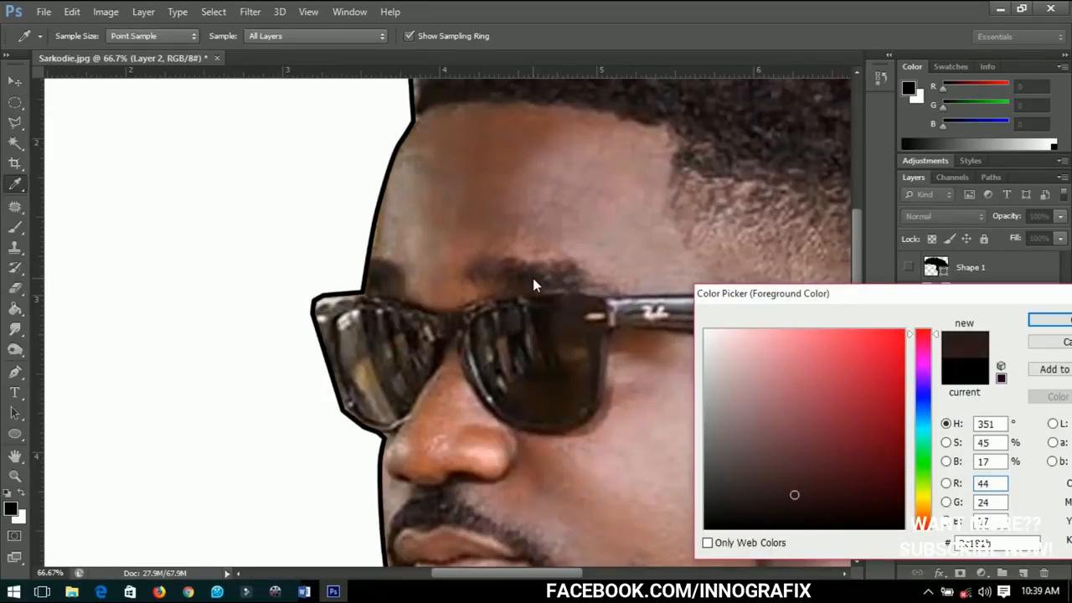
{"action": "left_click", "coordinate": [534, 285]}
{"action": "left_click", "coordinate": [523, 277]}
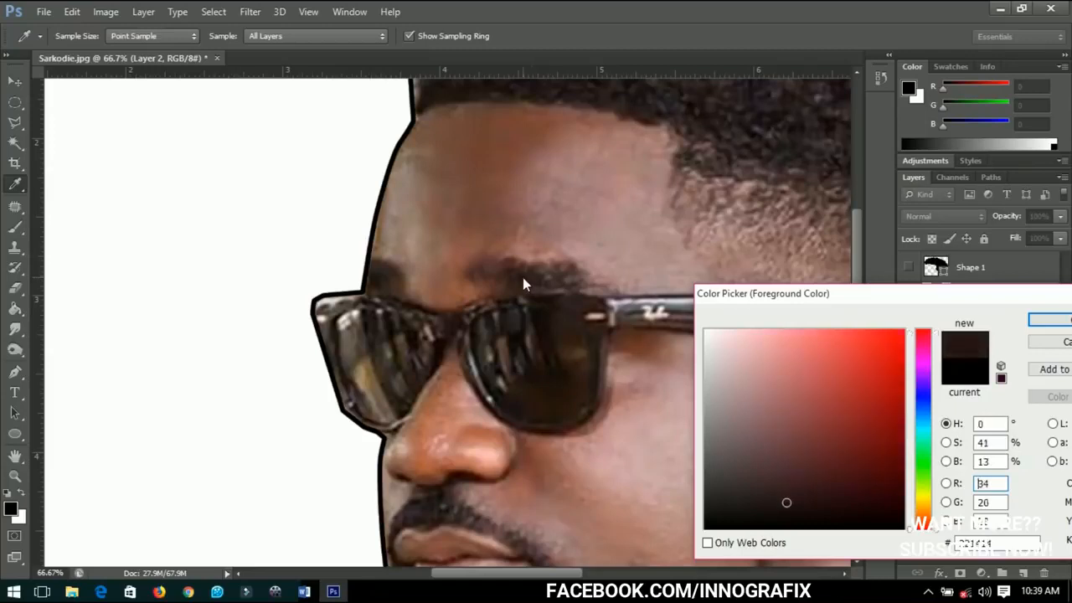
{"action": "left_click", "coordinate": [1051, 321]}
Paint over both eyebrows above the sunglasses on the new layer with the textured brush at 40 px
{"action": "key", "text": "b"}
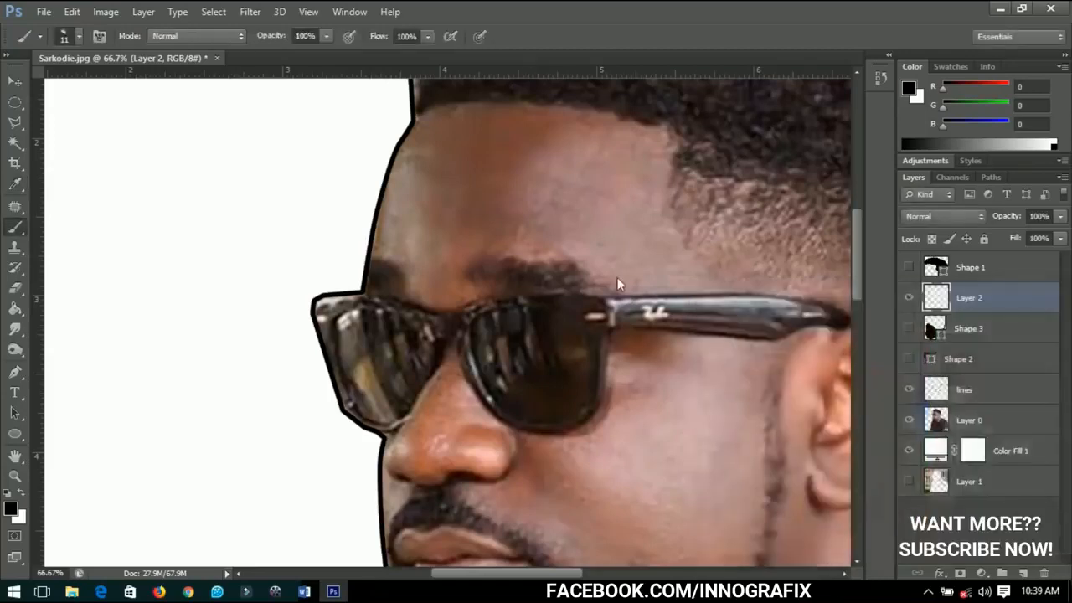
{"action": "key", "text": "bracketleft"}
{"action": "key", "text": "bracketleft"}
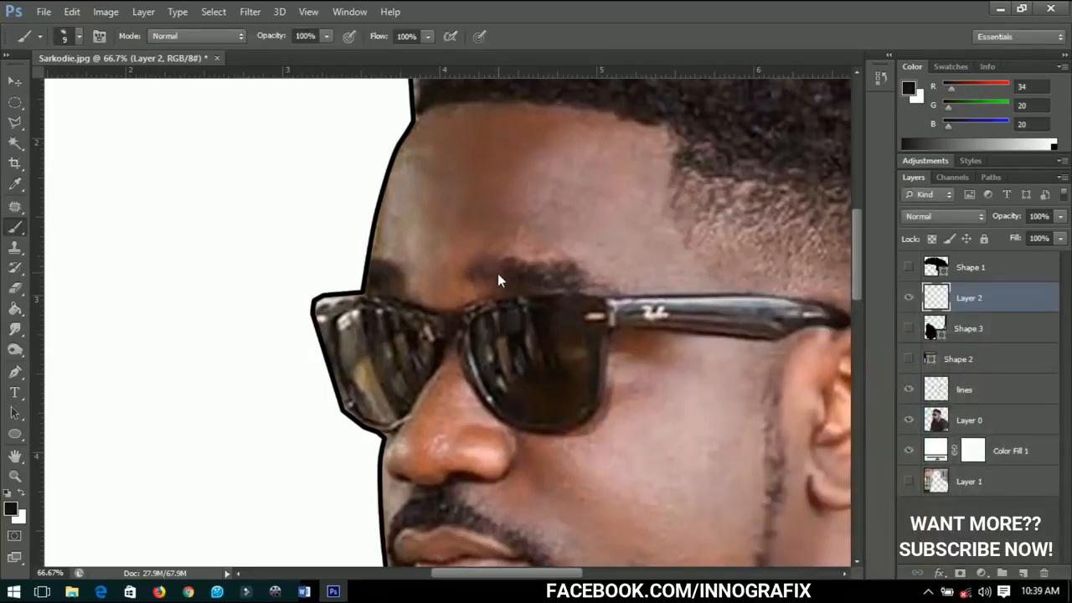
{"action": "key", "text": "bracketleft"}
{"action": "key", "text": "bracketleft"}
{"action": "key", "text": "bracketright"}
{"action": "key", "text": "bracketright"}
{"action": "key", "text": "bracketright"}
{"action": "key", "text": "bracketright"}
{"action": "key", "text": "bracketright"}
{"action": "key", "text": "bracketright"}
{"action": "key", "text": "bracketright"}
{"action": "key", "text": "bracketright"}
{"action": "key", "text": "bracketright"}
{"action": "key", "text": "bracketright"}
{"action": "key", "text": "bracketright"}
{"action": "key", "text": "bracketright"}
{"action": "key", "text": "bracketright"}
{"action": "left_click", "coordinate": [494, 267]}
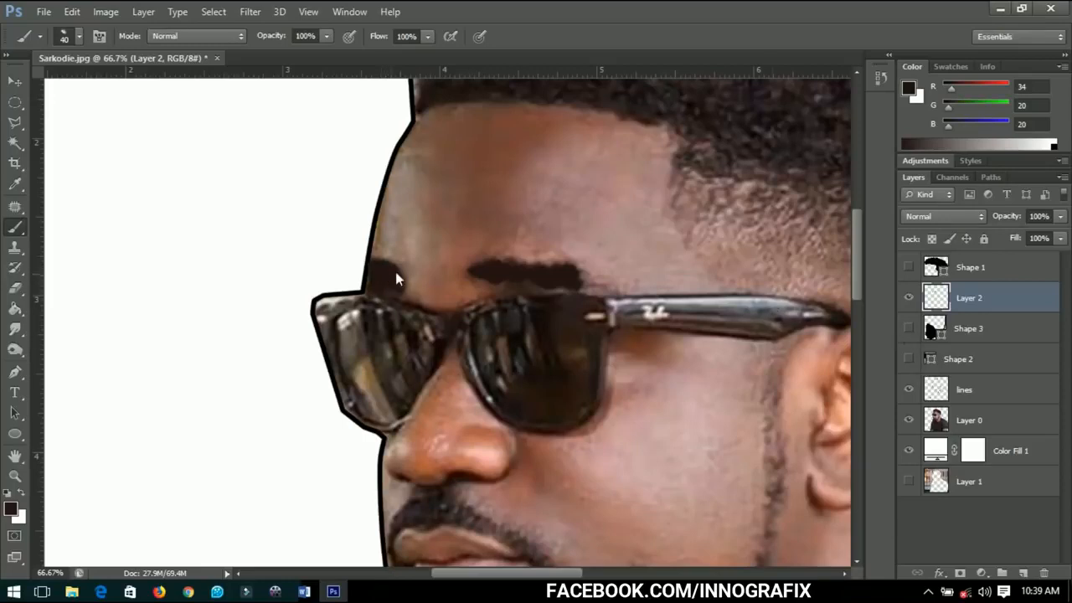
Rename the painted eyebrow layer to "eye lashes"
{"action": "double_click", "coordinate": [974, 303]}
{"action": "type", "text": "layer"}
{"action": "type", "text": "eye"}
{"action": "type", "text": " lashes"}
{"action": "key", "text": "Return"}
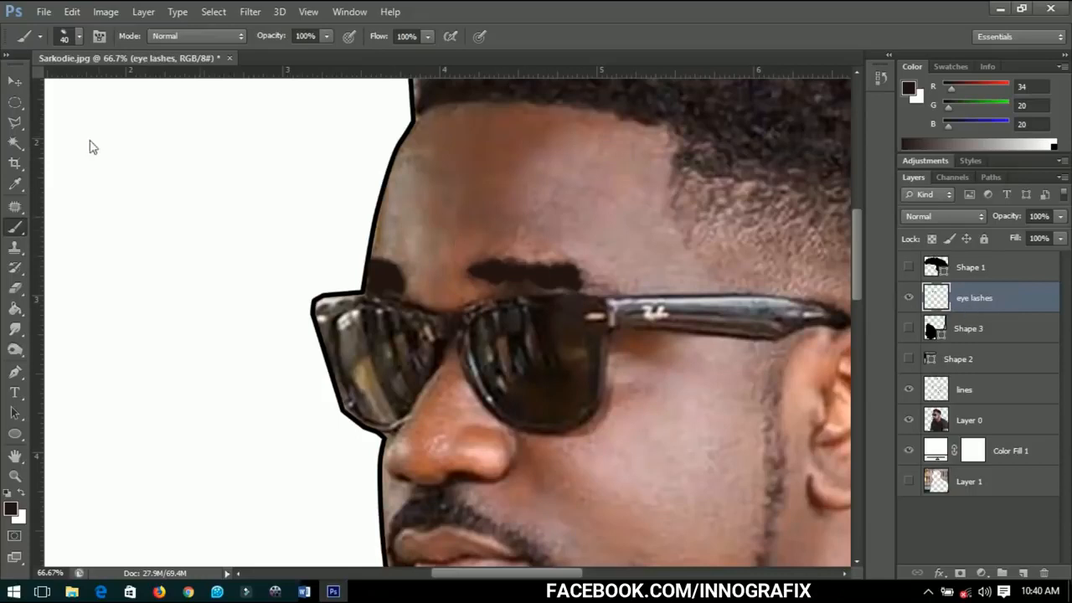
Show the sunglasses, beard and hair shapes with the photo layer hidden to preview the whole cartoon
{"action": "left_click", "coordinate": [15, 81]}
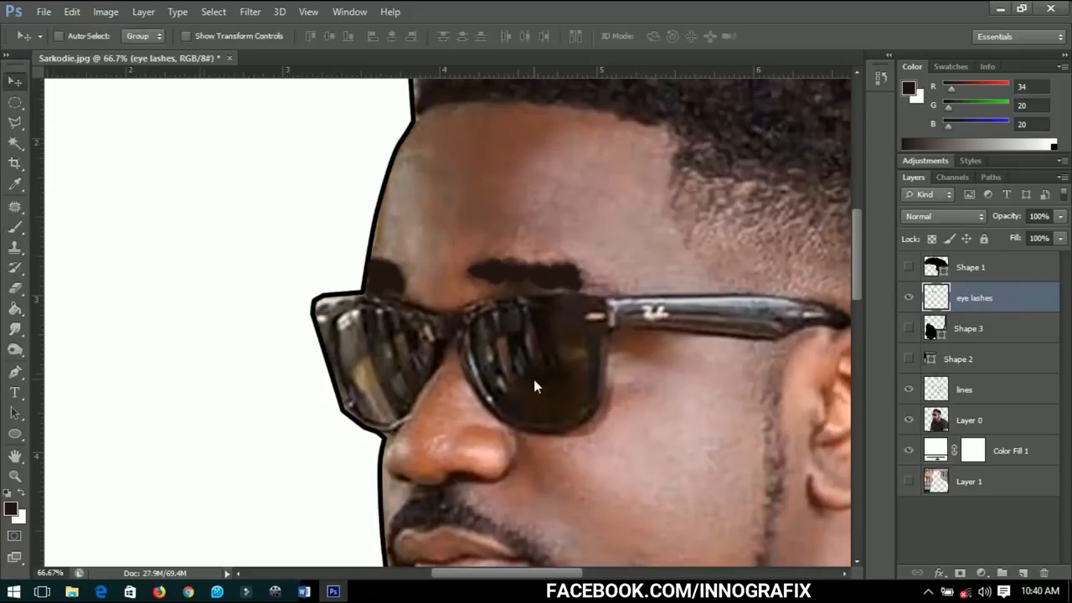
{"action": "key", "text": "ctrl+0"}
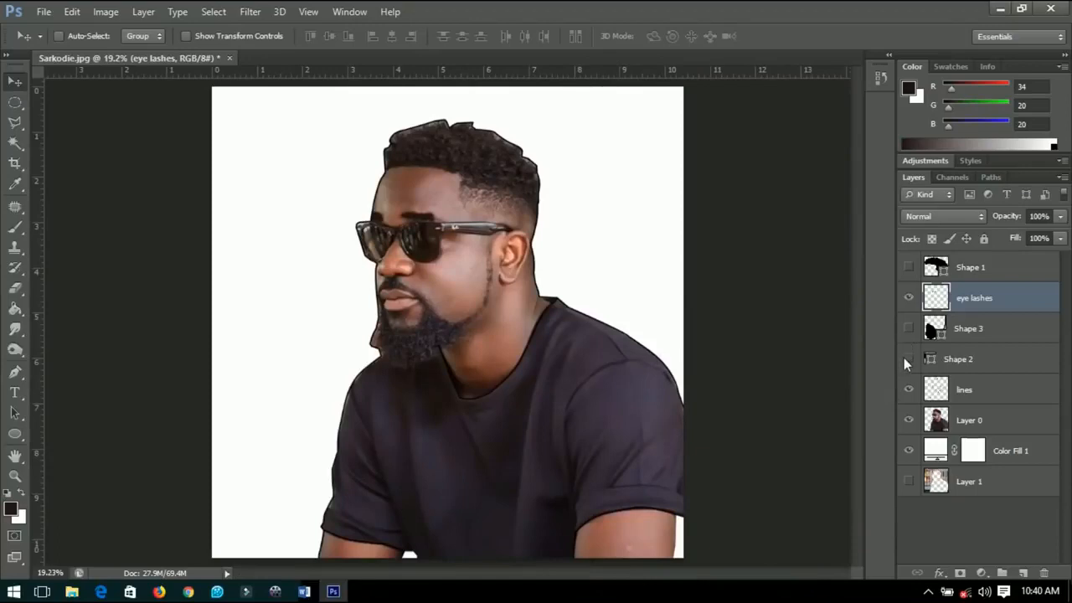
{"action": "left_click", "coordinate": [908, 359]}
{"action": "left_click", "coordinate": [909, 328]}
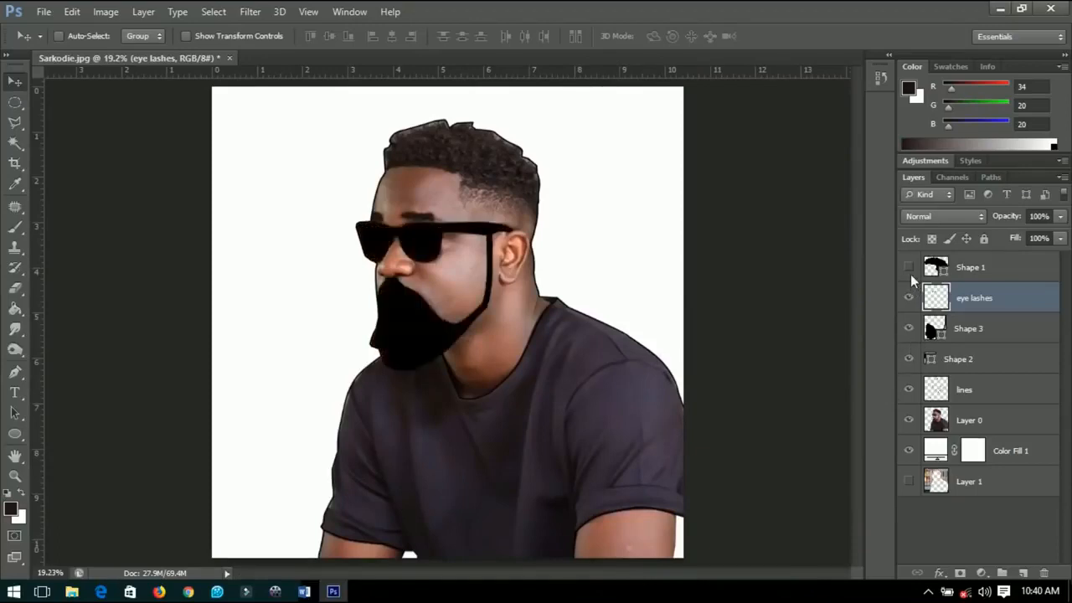
{"action": "left_click", "coordinate": [908, 267]}
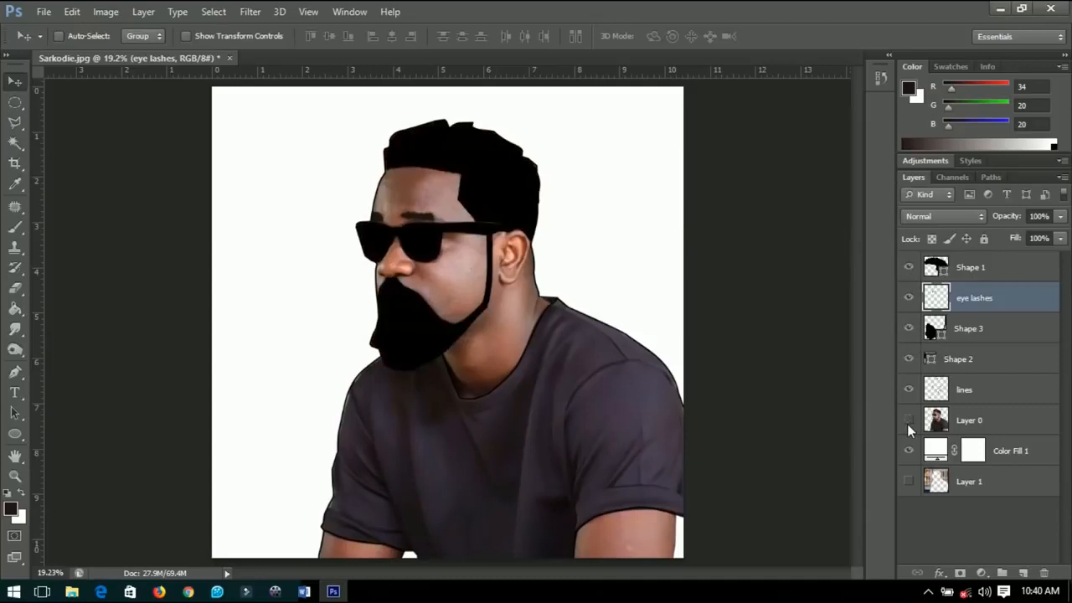
{"action": "left_click", "coordinate": [909, 421]}
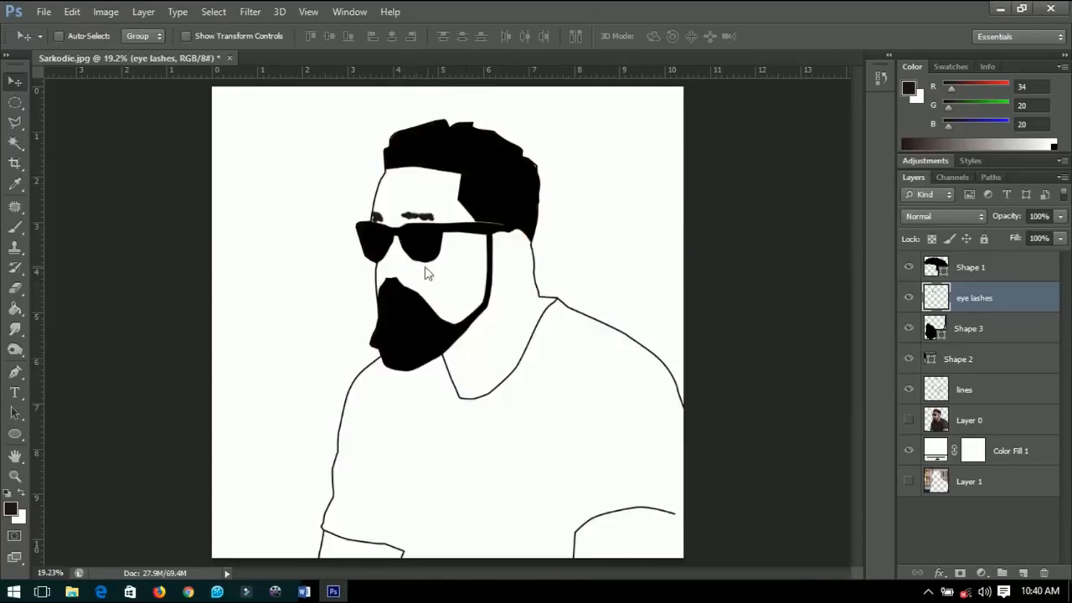
Hide the lines, sunglasses, hair and eye lashes layers to isolate the beard shape
{"action": "scroll", "coordinate": [408, 293], "scroll_direction": "down", "scroll_amount": 1}
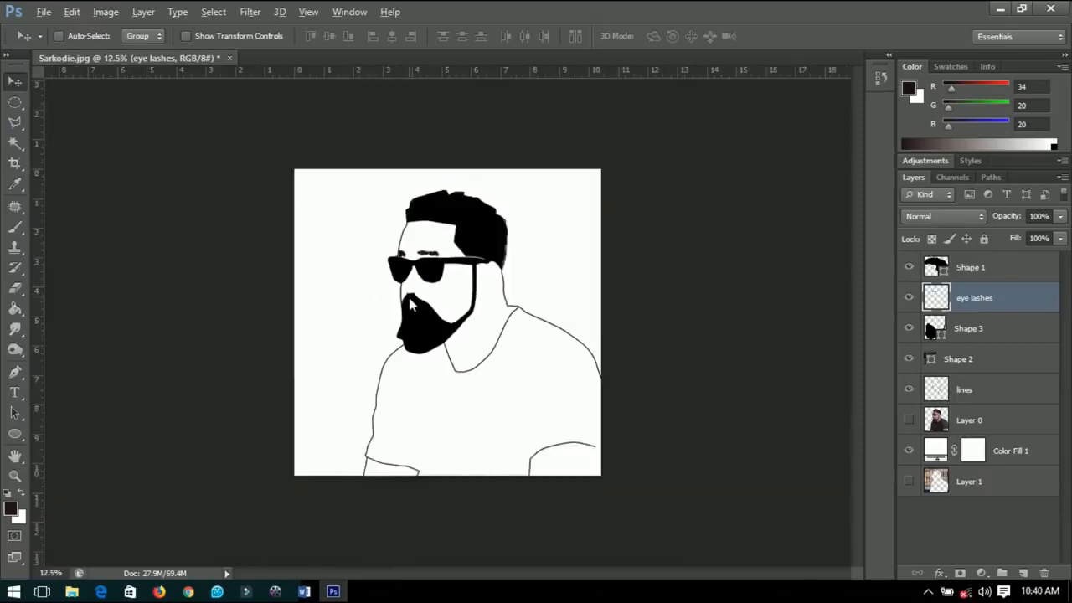
{"action": "scroll", "coordinate": [408, 293], "scroll_direction": "up", "scroll_amount": 2}
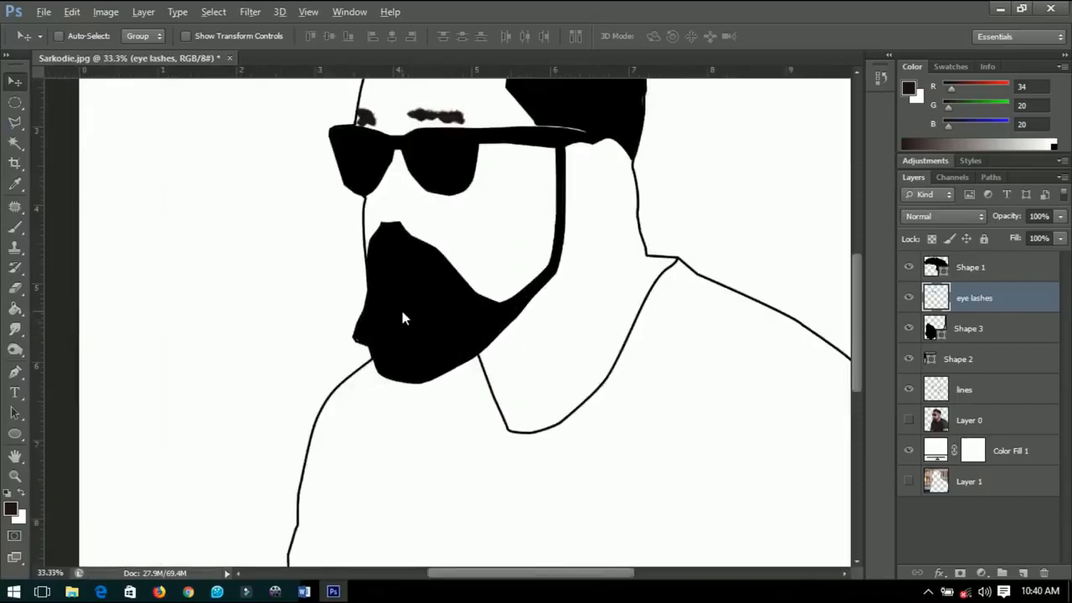
{"action": "scroll", "coordinate": [401, 307], "scroll_direction": "up", "scroll_amount": 1}
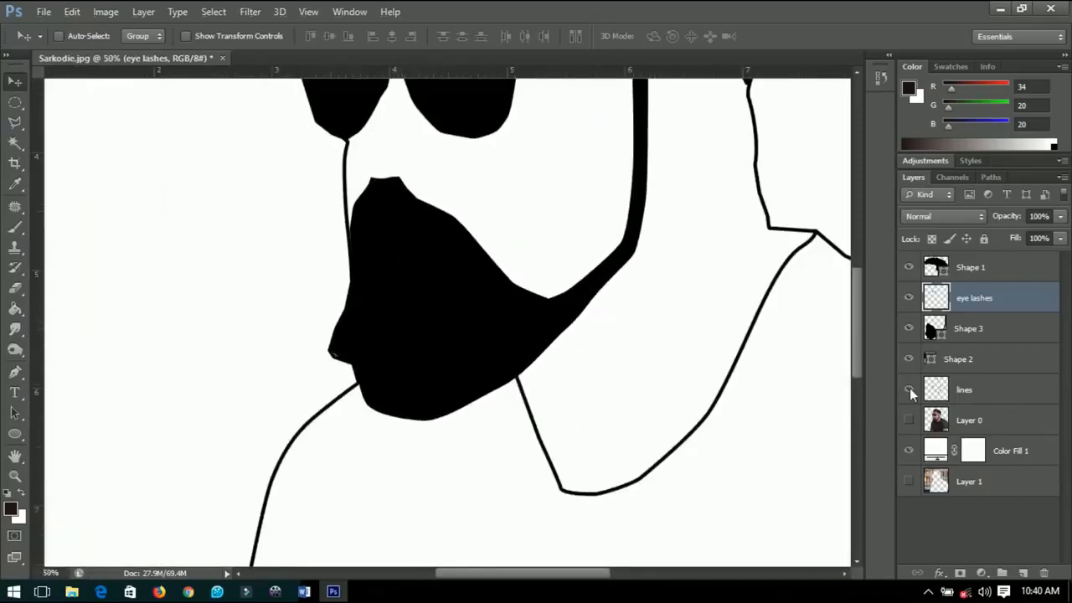
{"action": "left_click_drag", "start_coordinate": [910, 389], "coordinate": [909, 299]}
{"action": "left_click", "coordinate": [908, 328]}
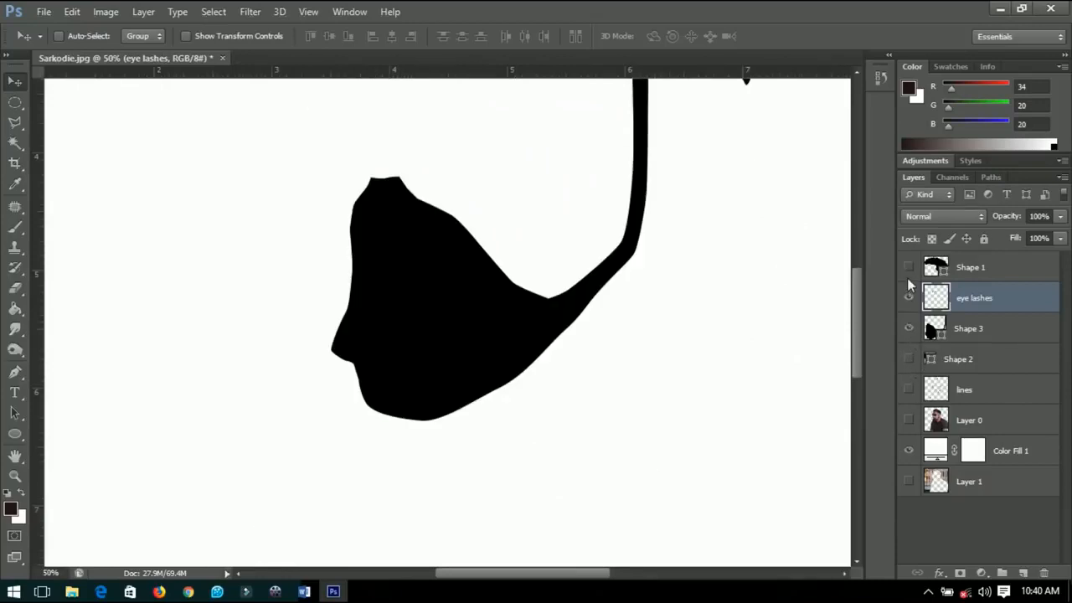
{"action": "left_click", "coordinate": [909, 276]}
{"action": "left_click", "coordinate": [908, 298]}
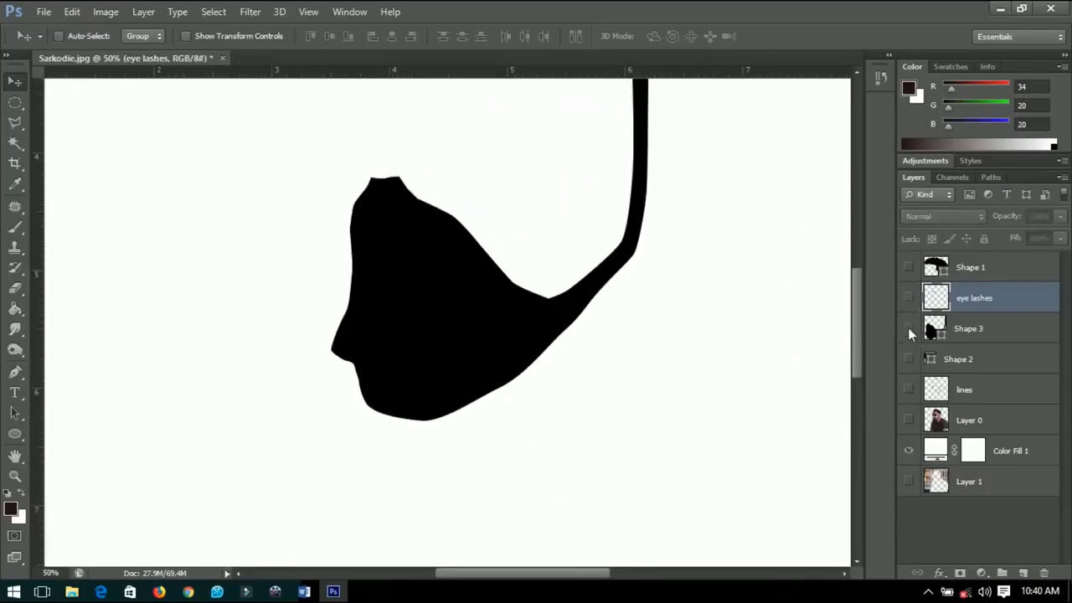
Show the Layer 0 photo, hide the beard shape, and select its layer for editing with the Pen tool
{"action": "left_click", "coordinate": [908, 328]}
{"action": "left_click", "coordinate": [908, 329]}
{"action": "left_click", "coordinate": [909, 419]}
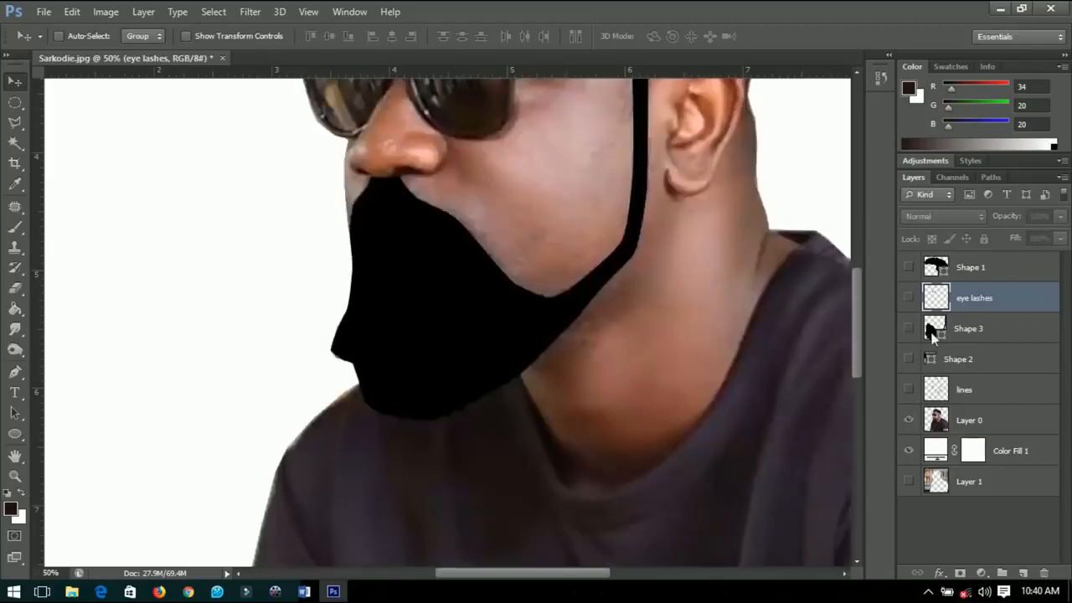
{"action": "left_click", "coordinate": [908, 328]}
{"action": "left_click", "coordinate": [969, 334]}
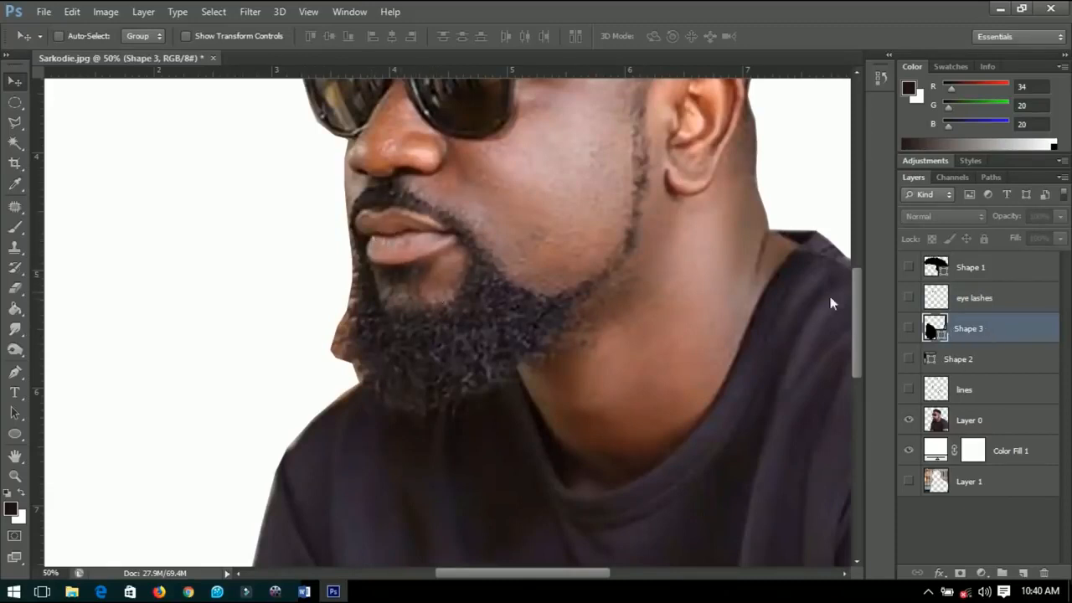
{"action": "left_click", "coordinate": [15, 372]}
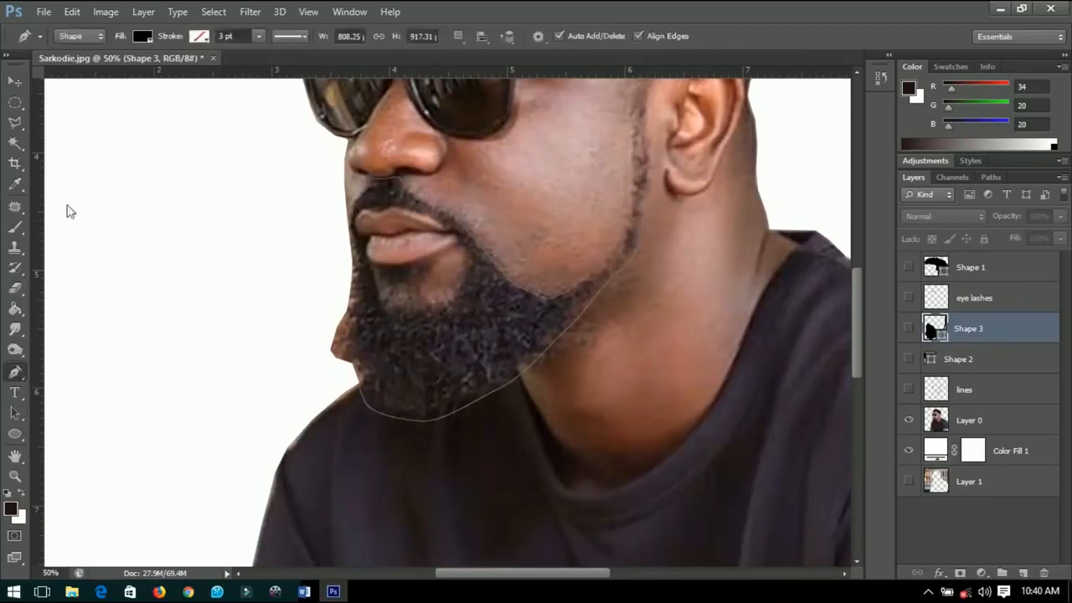
Draw a closed black-filled pen shape over the small hair patch just below the lower lip
{"action": "left_click", "coordinate": [379, 265]}
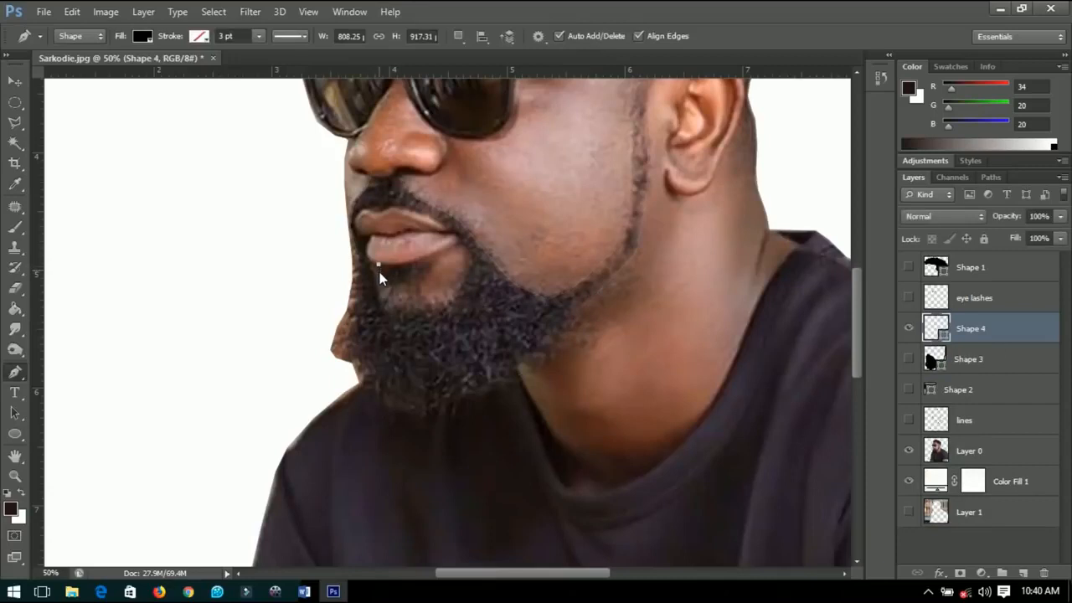
{"action": "left_click", "coordinate": [383, 283]}
{"action": "left_click", "coordinate": [390, 282]}
{"action": "left_click", "coordinate": [402, 285]}
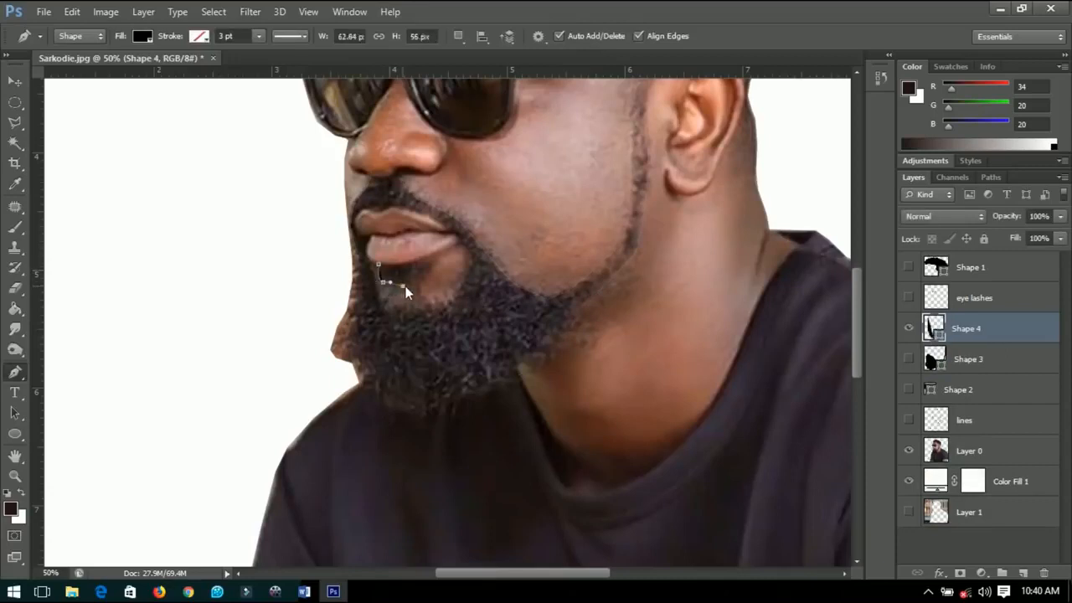
{"action": "left_click", "coordinate": [419, 284]}
{"action": "left_click", "coordinate": [427, 271]}
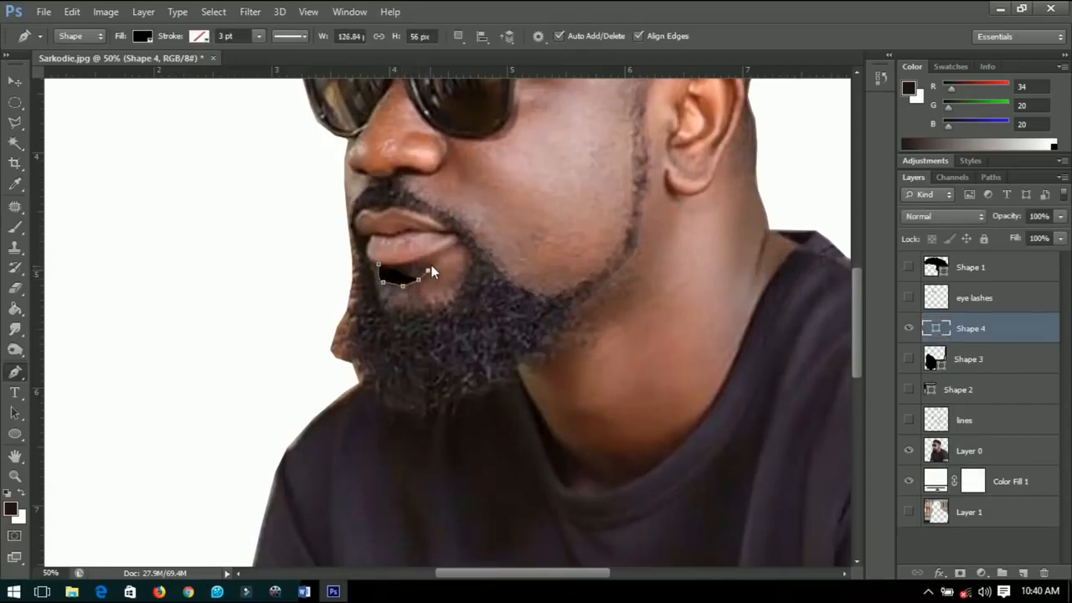
{"action": "left_click", "coordinate": [434, 257]}
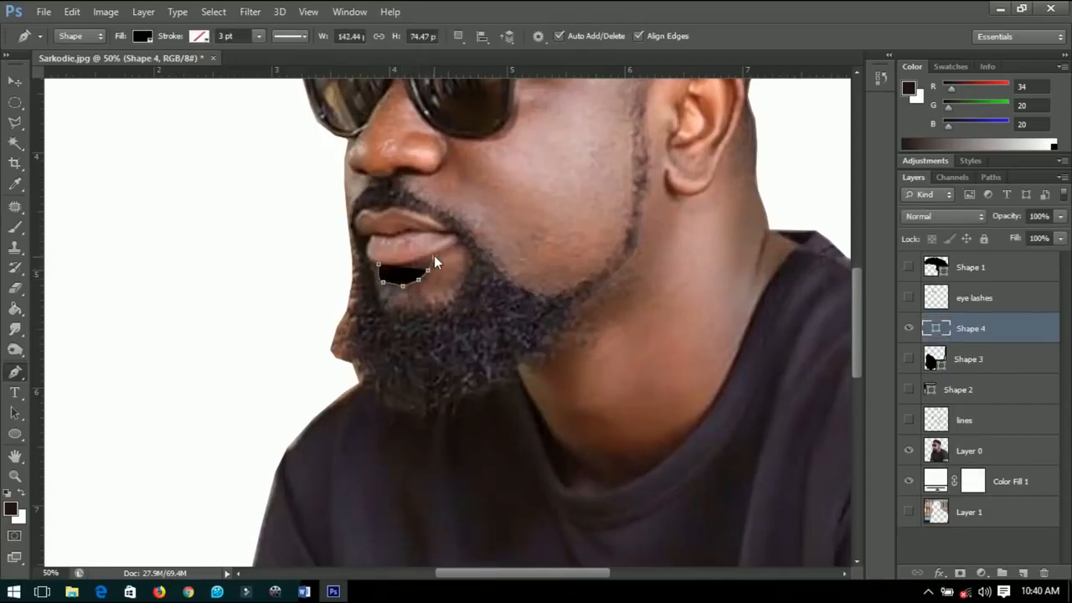
{"action": "left_click", "coordinate": [379, 267]}
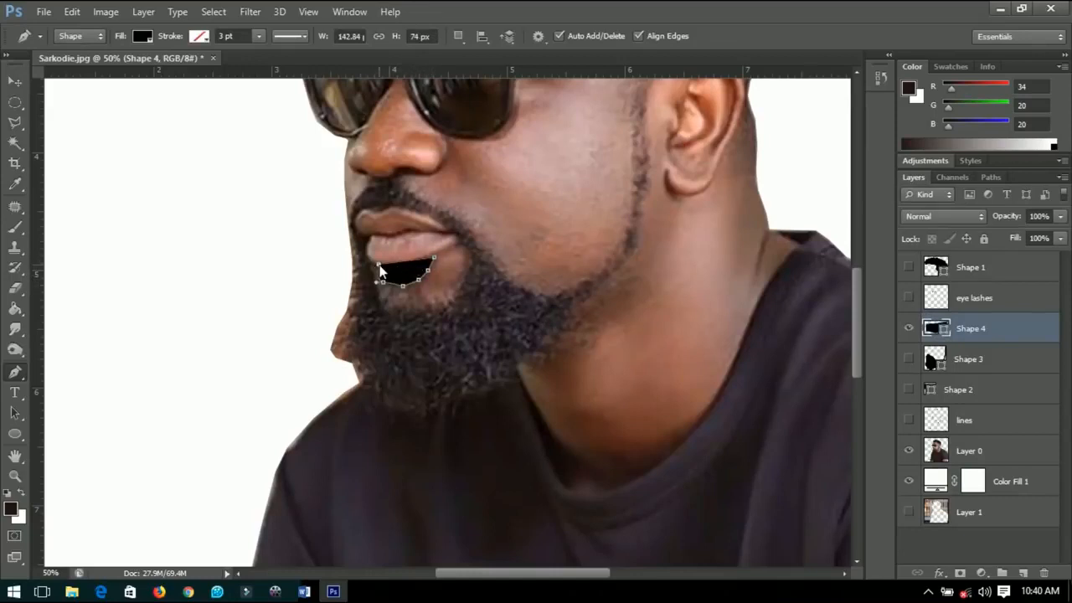
Select the Shape 2 layer and start a pen shape above it, following the front curve of the upper lip
{"action": "left_click", "coordinate": [15, 82]}
{"action": "scroll", "coordinate": [408, 227], "scroll_direction": "up", "scroll_amount": 2}
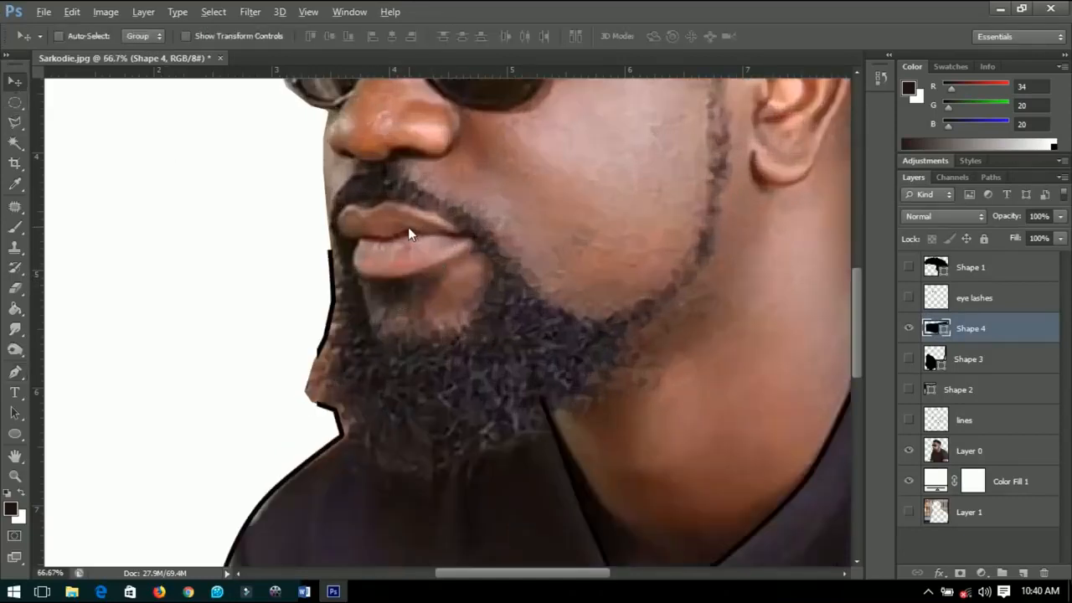
{"action": "left_click_drag", "start_coordinate": [383, 247], "coordinate": [461, 280]}
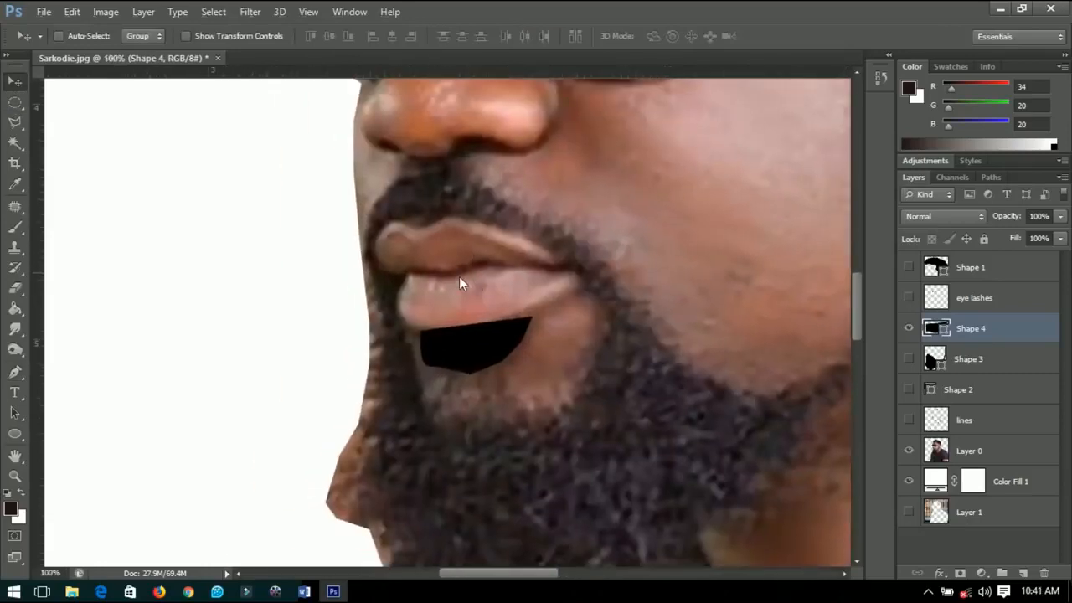
{"action": "left_click", "coordinate": [15, 371]}
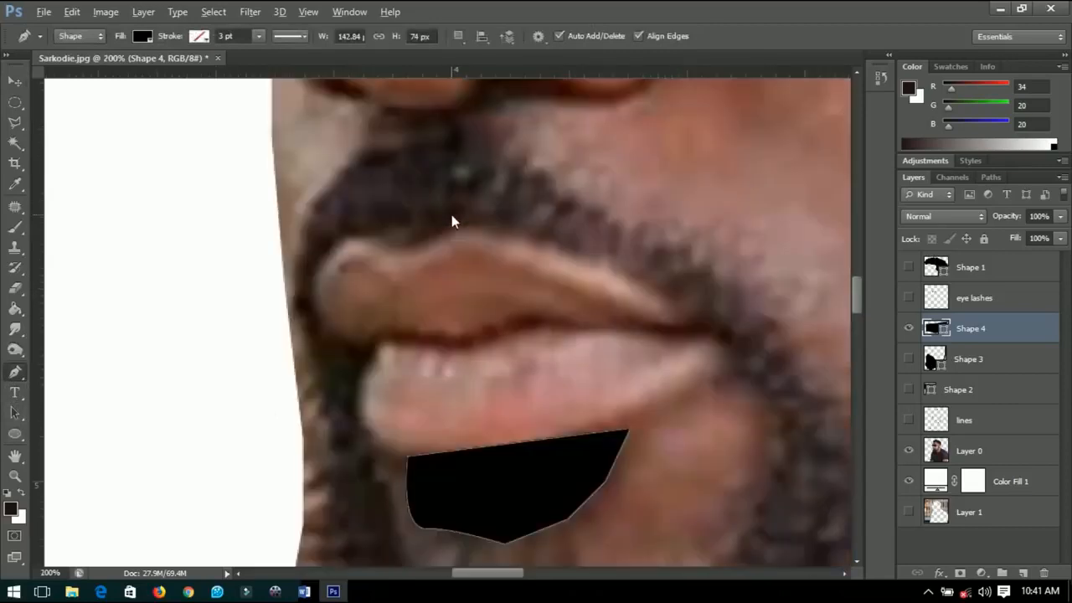
{"action": "scroll", "coordinate": [451, 213], "scroll_direction": "up", "scroll_amount": 1}
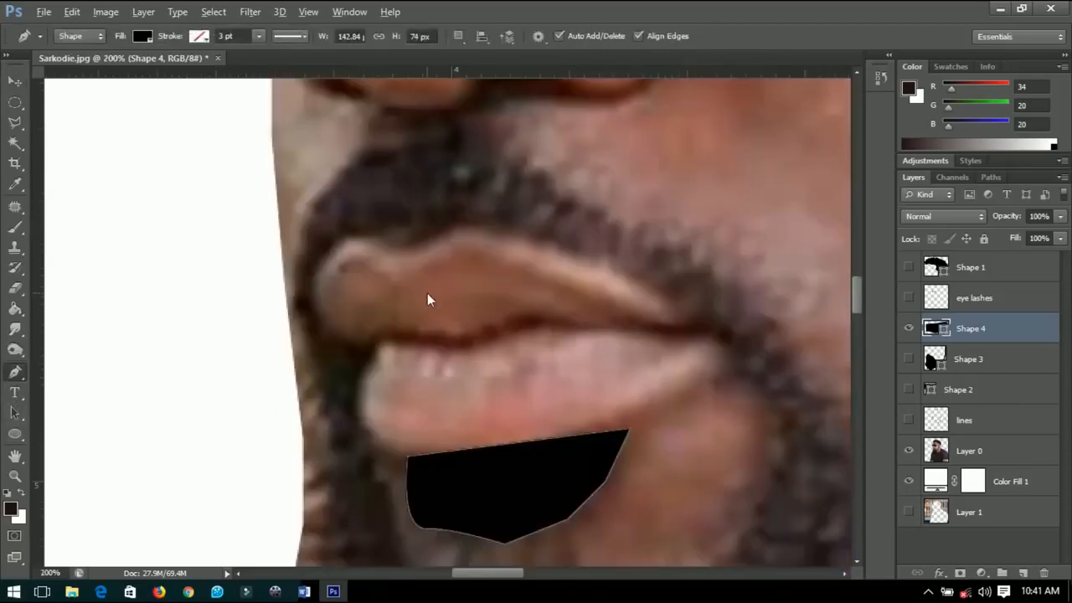
{"action": "left_click", "coordinate": [961, 385]}
{"action": "left_click_drag", "start_coordinate": [241, 306], "coordinate": [325, 196]}
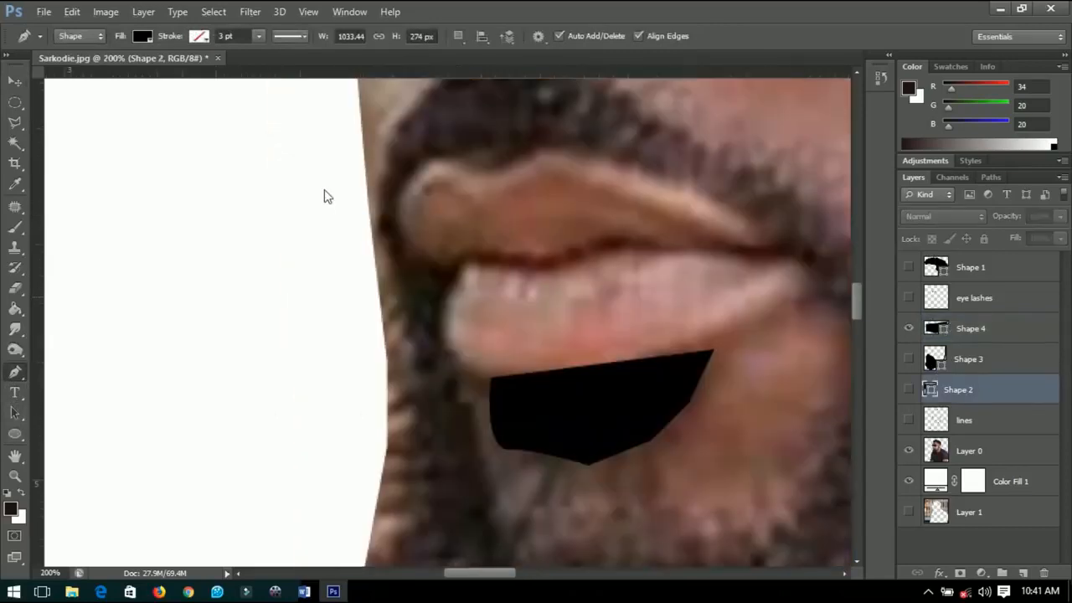
{"action": "left_click", "coordinate": [406, 212]}
{"action": "left_click", "coordinate": [406, 171]}
{"action": "left_click_drag", "start_coordinate": [412, 162], "coordinate": [459, 144]}
{"action": "left_click", "coordinate": [489, 156]}
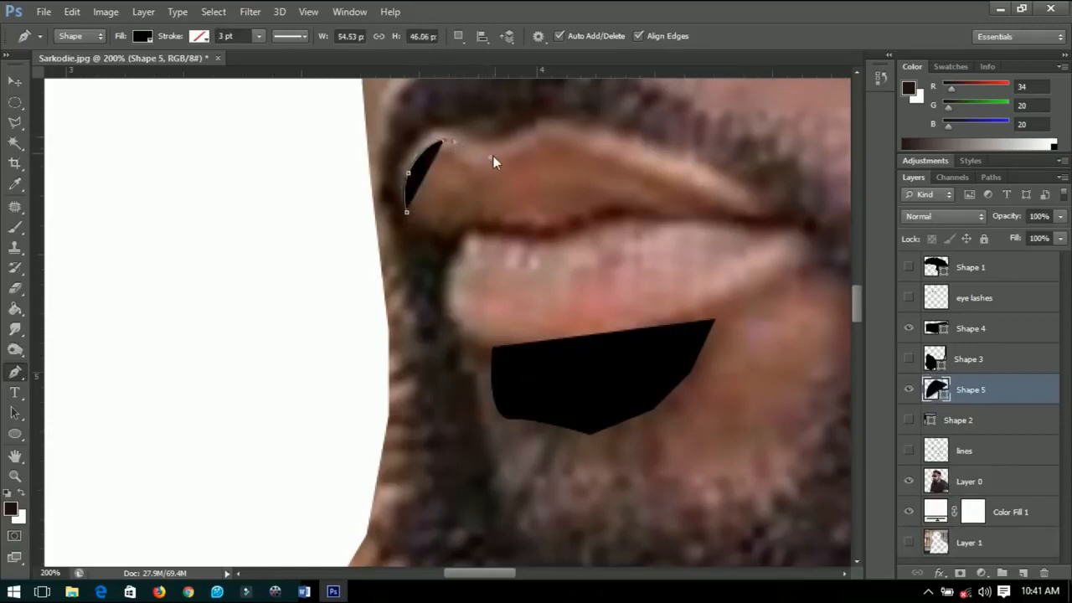
{"action": "left_click", "coordinate": [539, 136]}
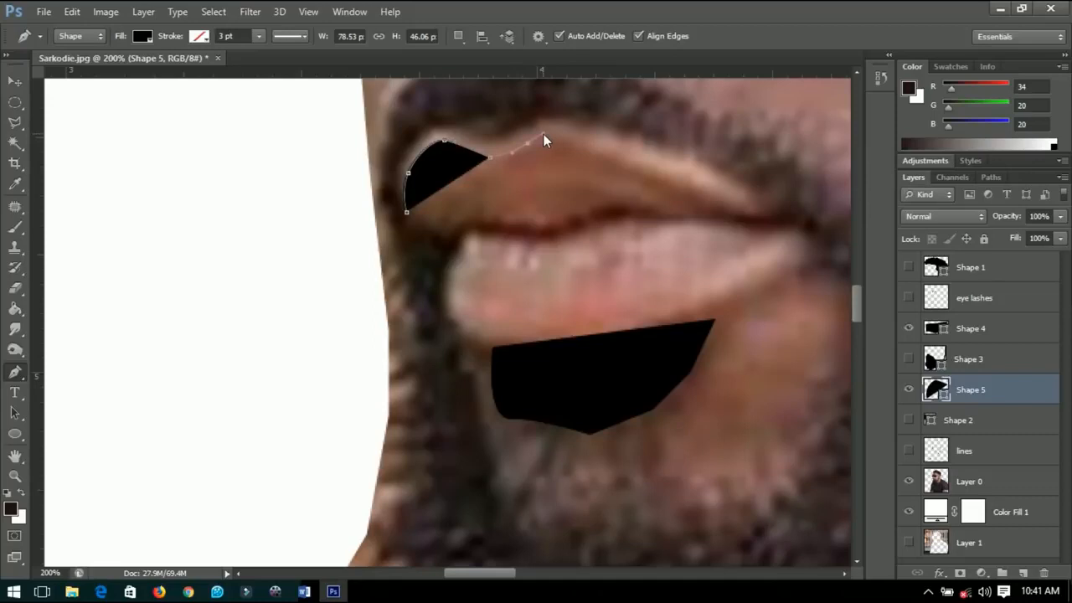
{"action": "key", "text": "ctrl+alt+z"}
{"action": "key", "text": "ctrl+alt+z"}
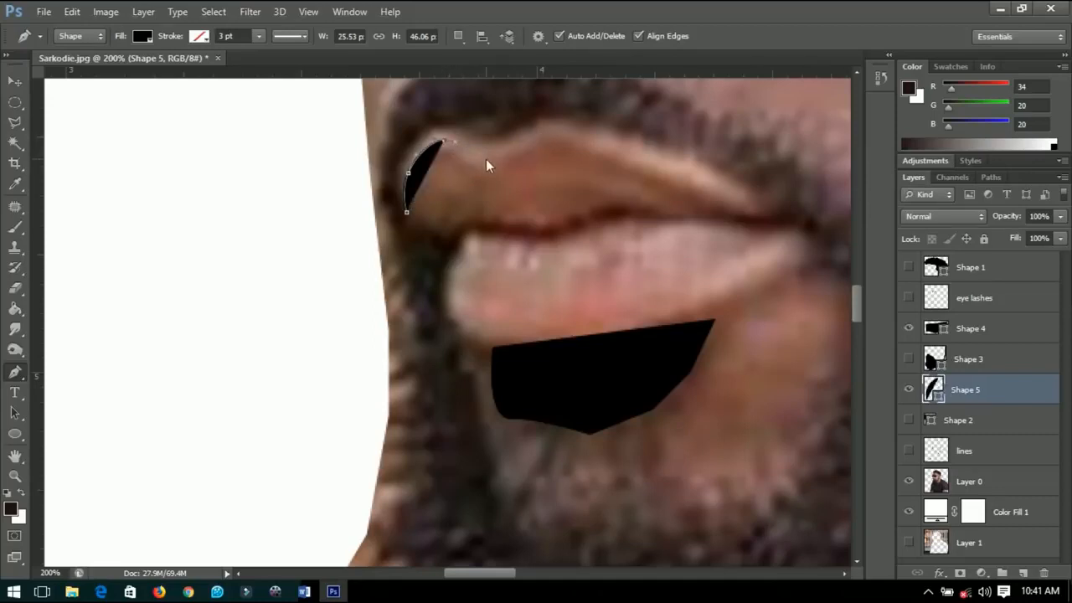
Continue the lip outline along the upper lip's dip and peak to the mouth corner, and hide Shape 4 below the lip
{"action": "left_click", "coordinate": [486, 159]}
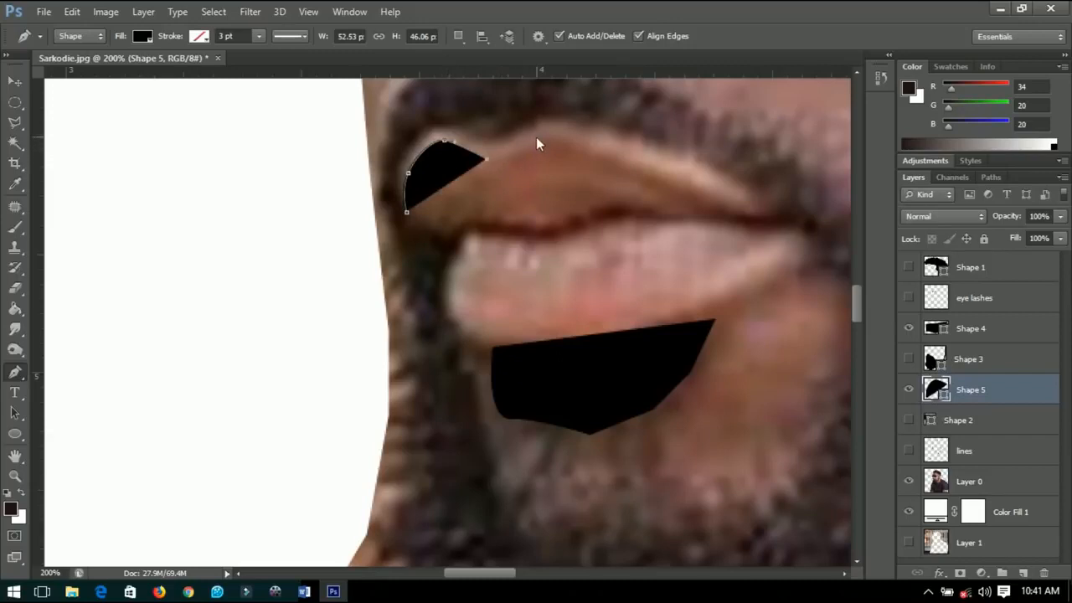
{"action": "left_click_drag", "start_coordinate": [546, 136], "coordinate": [567, 137]}
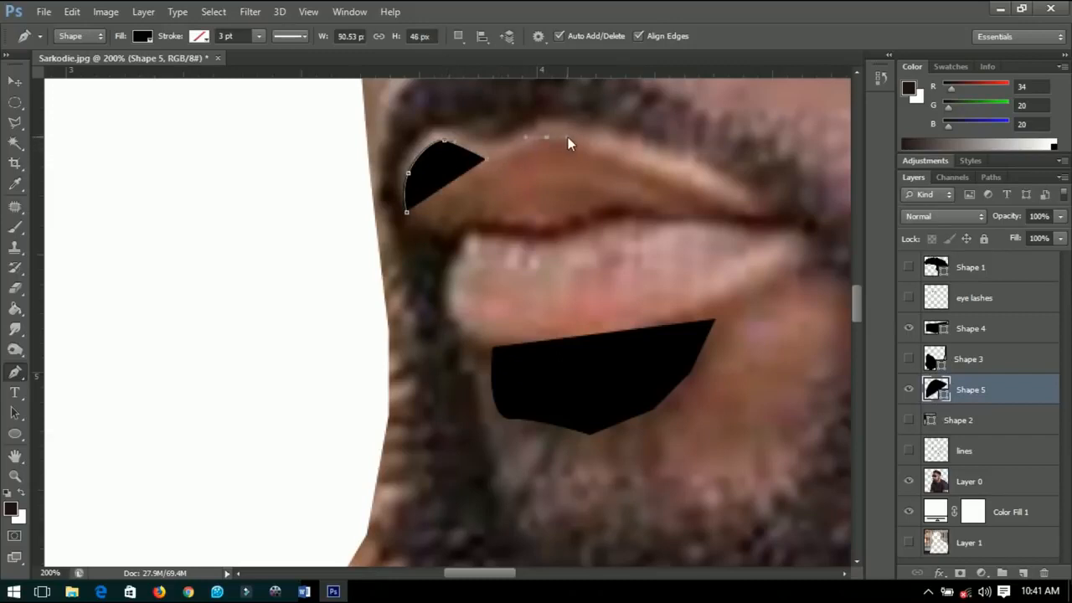
{"action": "left_click", "coordinate": [702, 186]}
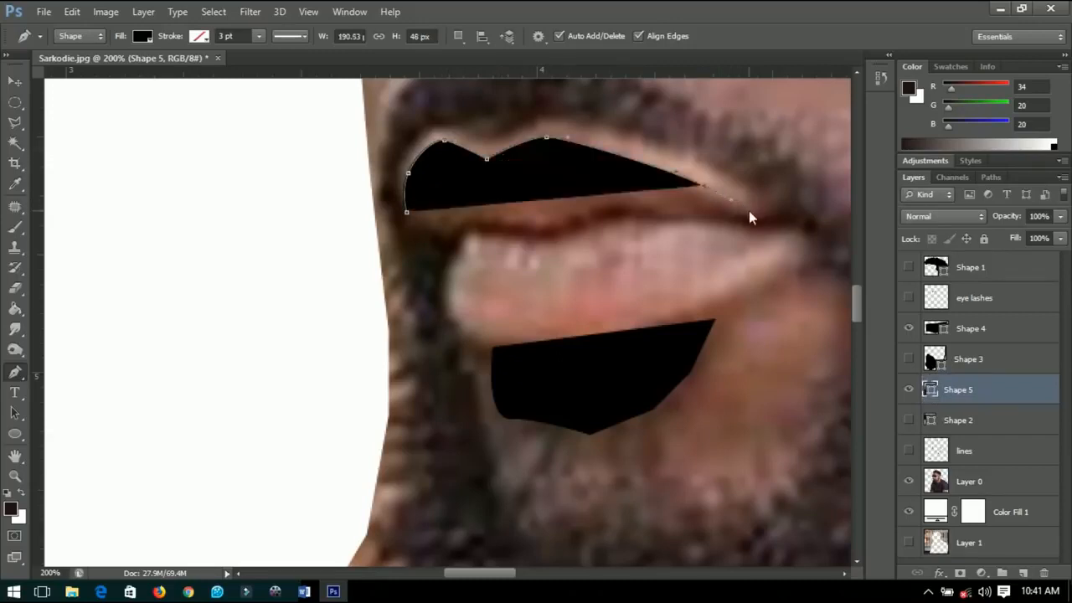
{"action": "left_click", "coordinate": [772, 216]}
{"action": "left_click_drag", "start_coordinate": [783, 224], "coordinate": [812, 241]}
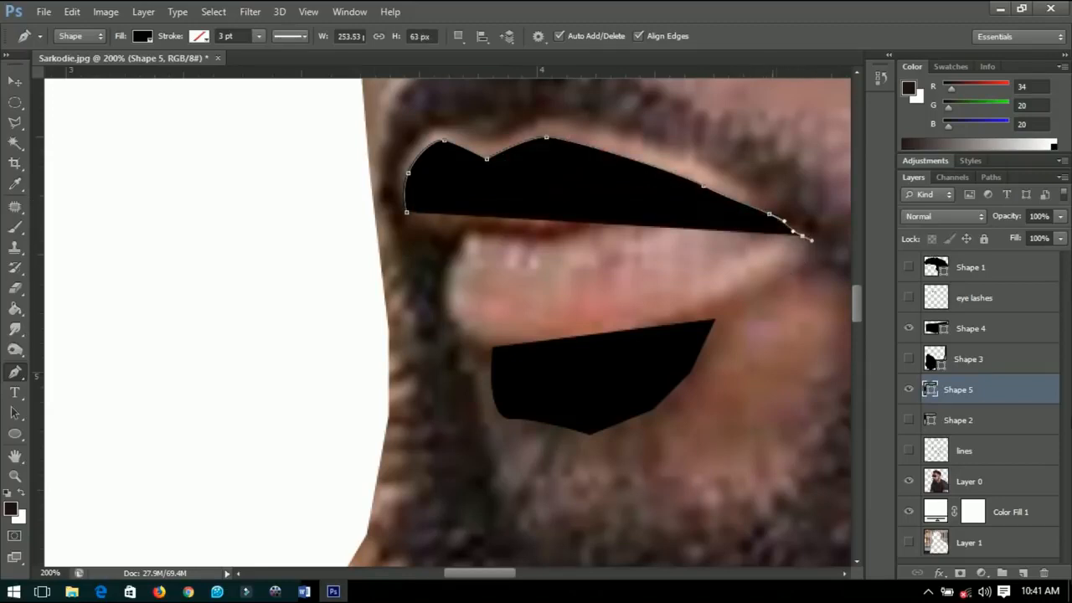
{"action": "left_click", "coordinate": [909, 328]}
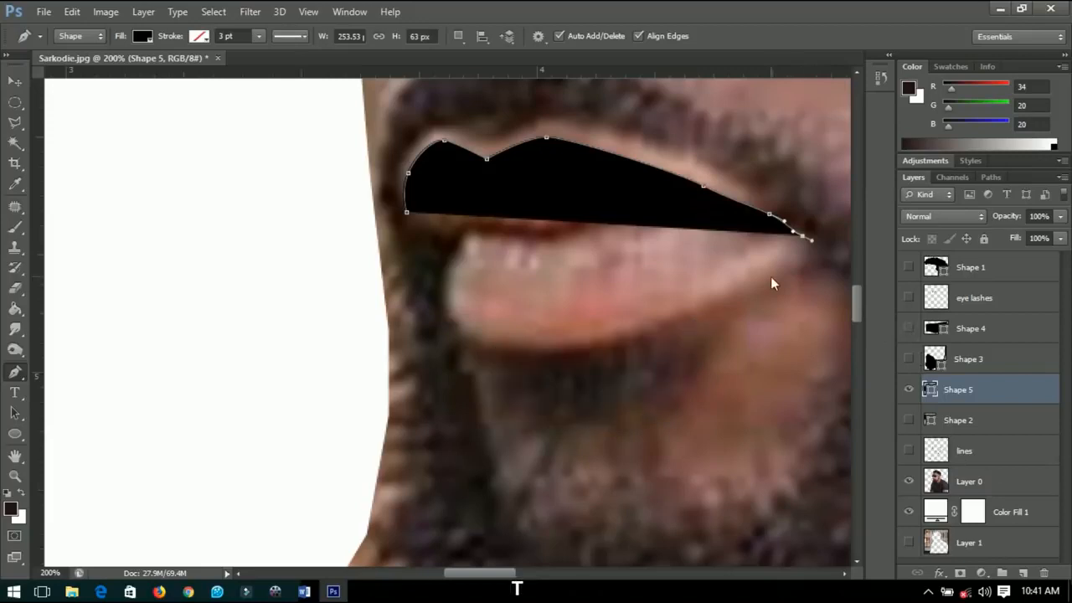
{"action": "left_click", "coordinate": [824, 252]}
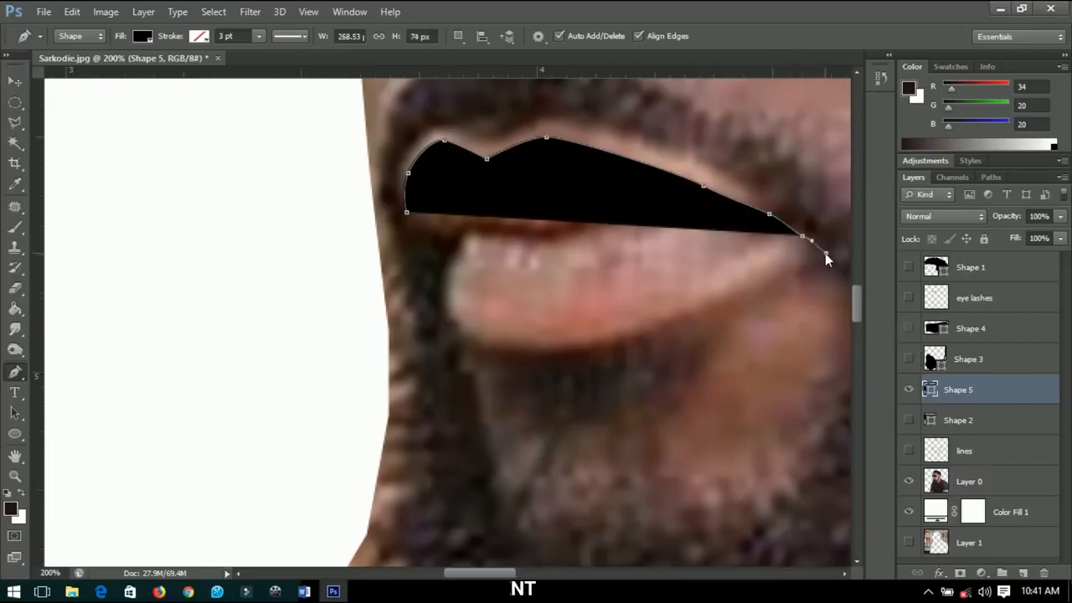
Trace the lower lip back to the starting point to close the lip outline, setting the Shape 5 layer's opacity to 0%
{"action": "left_click", "coordinate": [683, 313]}
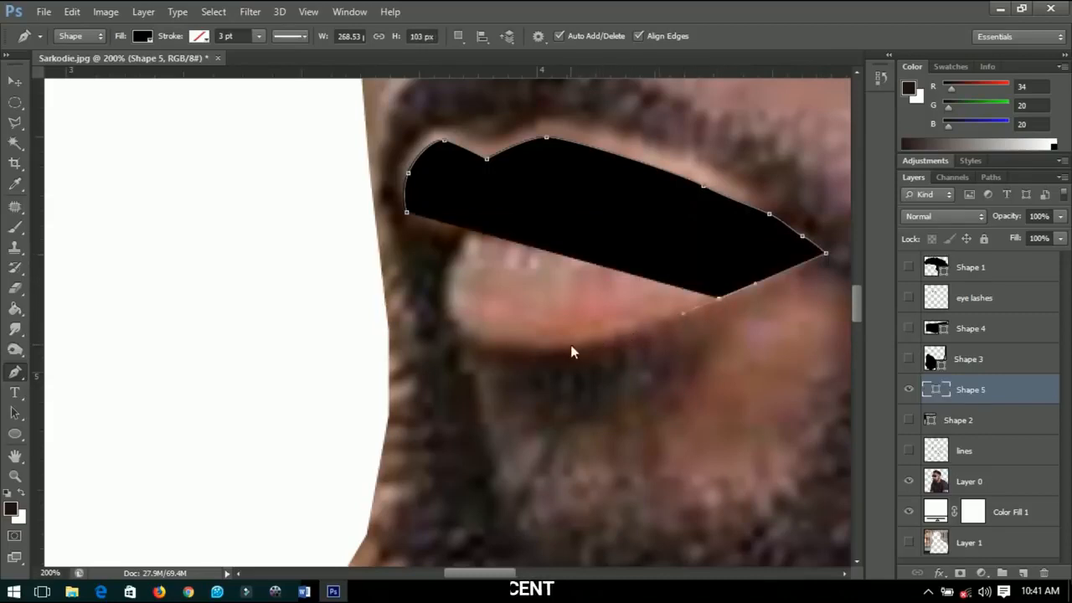
{"action": "left_click_drag", "start_coordinate": [571, 346], "coordinate": [527, 346]}
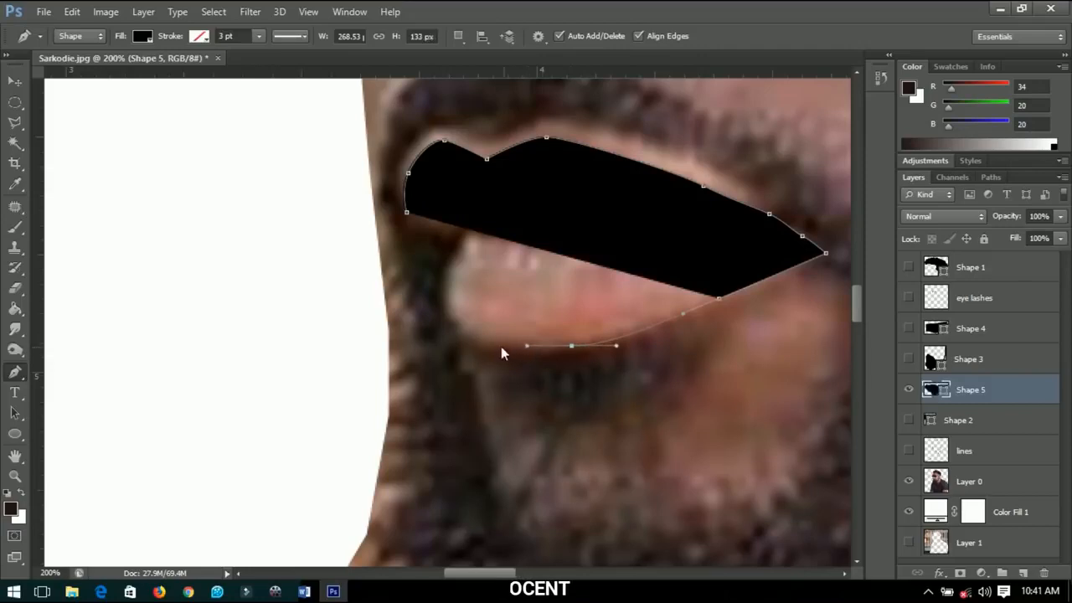
{"action": "left_click", "coordinate": [1036, 216]}
{"action": "type", "text": "0"}
{"action": "key", "text": "Return"}
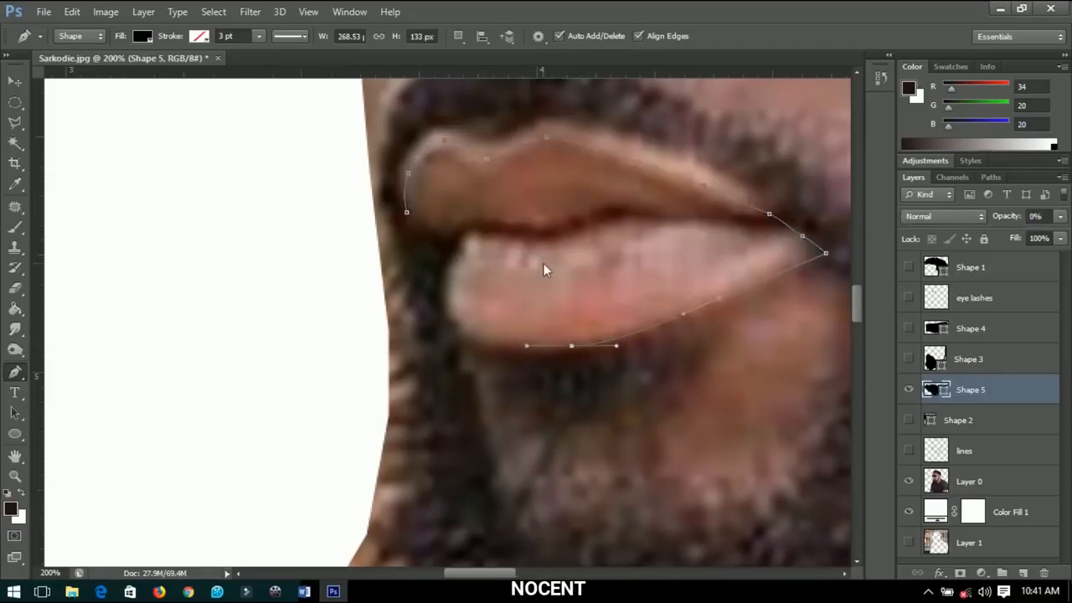
{"action": "left_click_drag", "start_coordinate": [458, 330], "coordinate": [444, 318]}
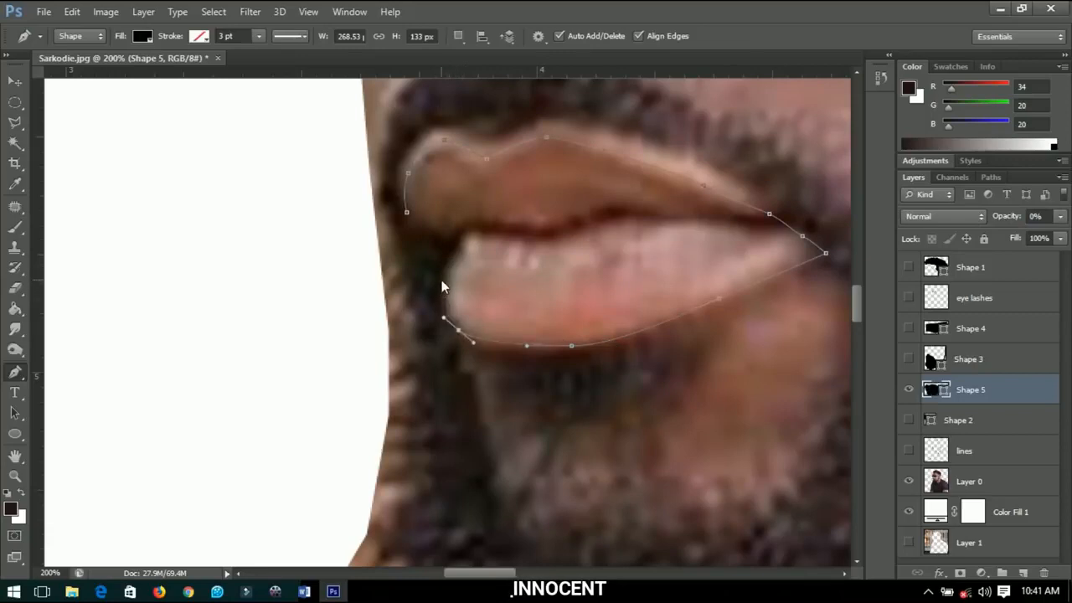
{"action": "left_click_drag", "start_coordinate": [441, 279], "coordinate": [449, 258]}
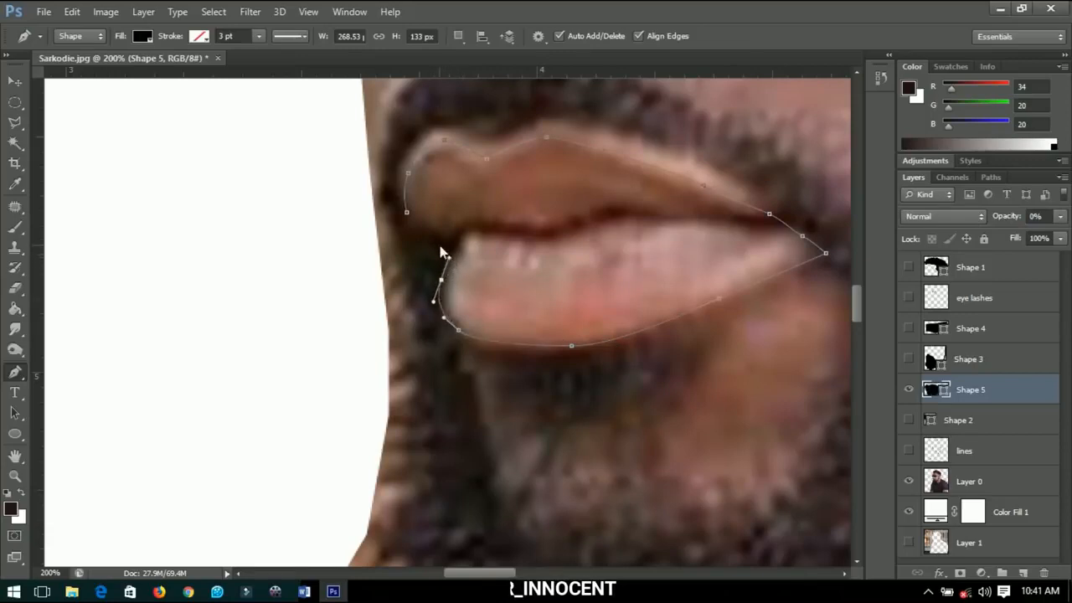
{"action": "left_click", "coordinate": [407, 214]}
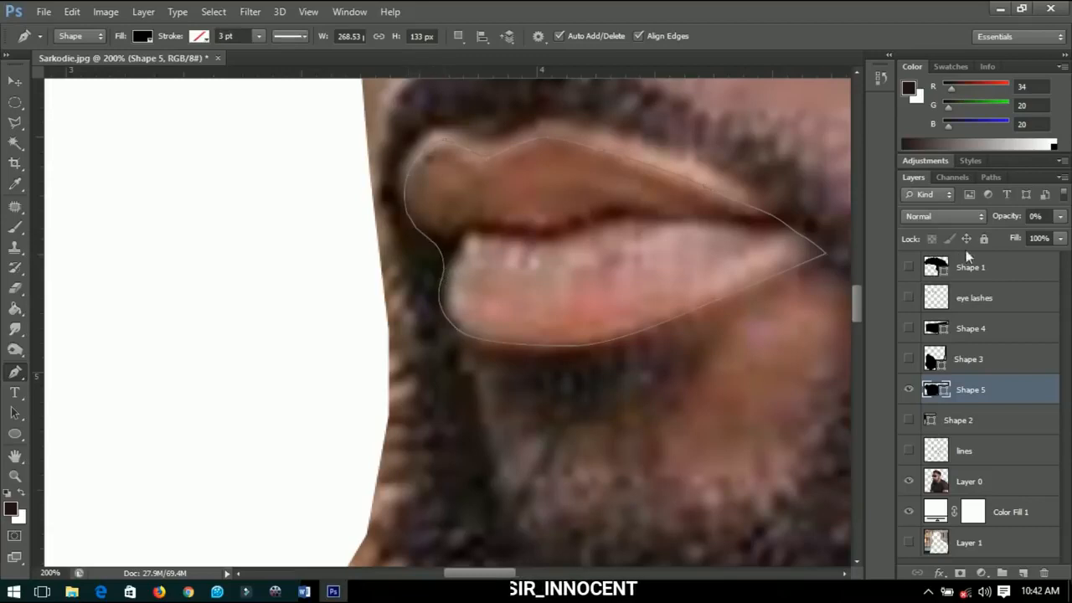
Change the lip shape's fill to a pinkish red sampled from the lower lip in the photo
{"action": "double_click", "coordinate": [936, 390]}
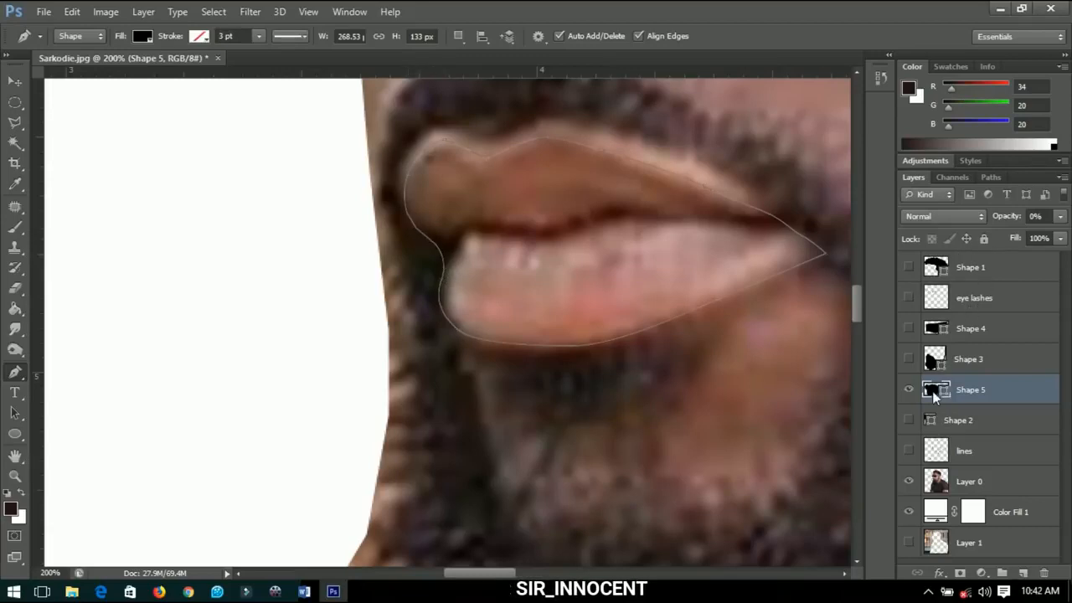
{"action": "left_click", "coordinate": [603, 309]}
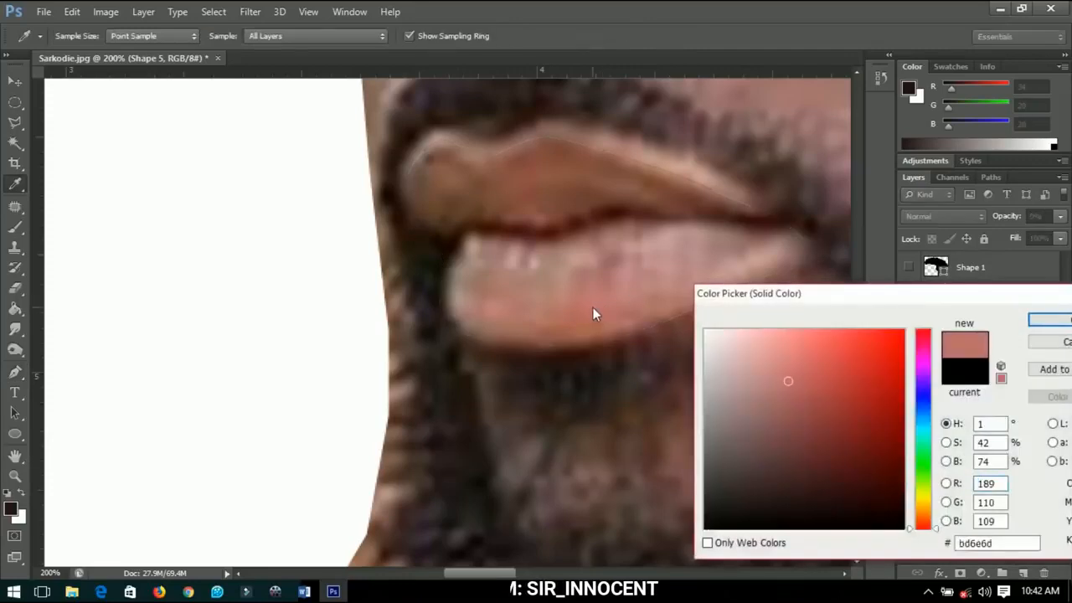
{"action": "left_click", "coordinate": [596, 307]}
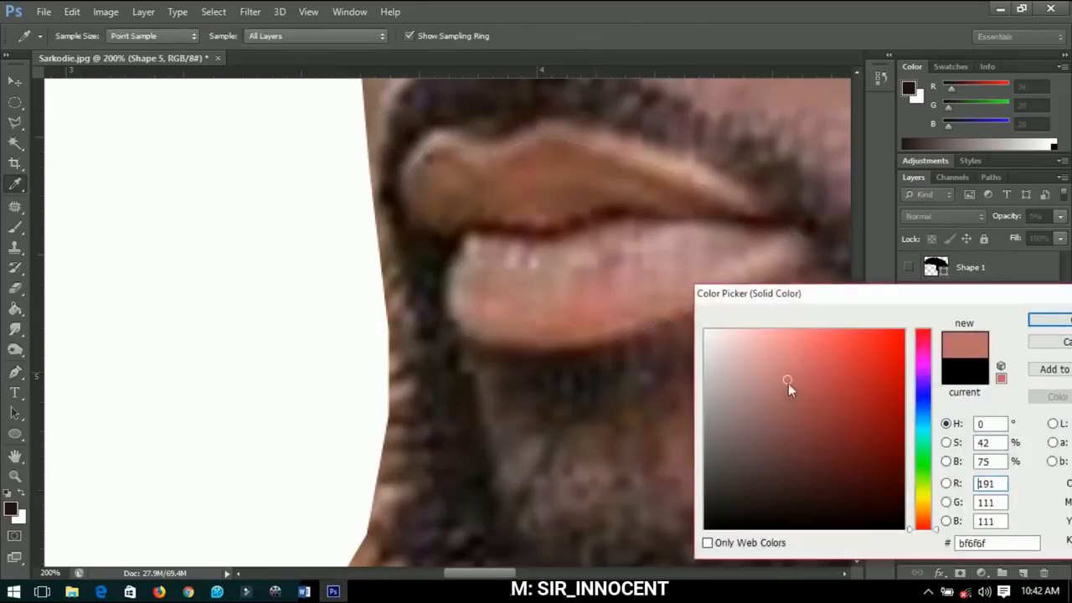
{"action": "left_click_drag", "start_coordinate": [788, 383], "coordinate": [787, 370]}
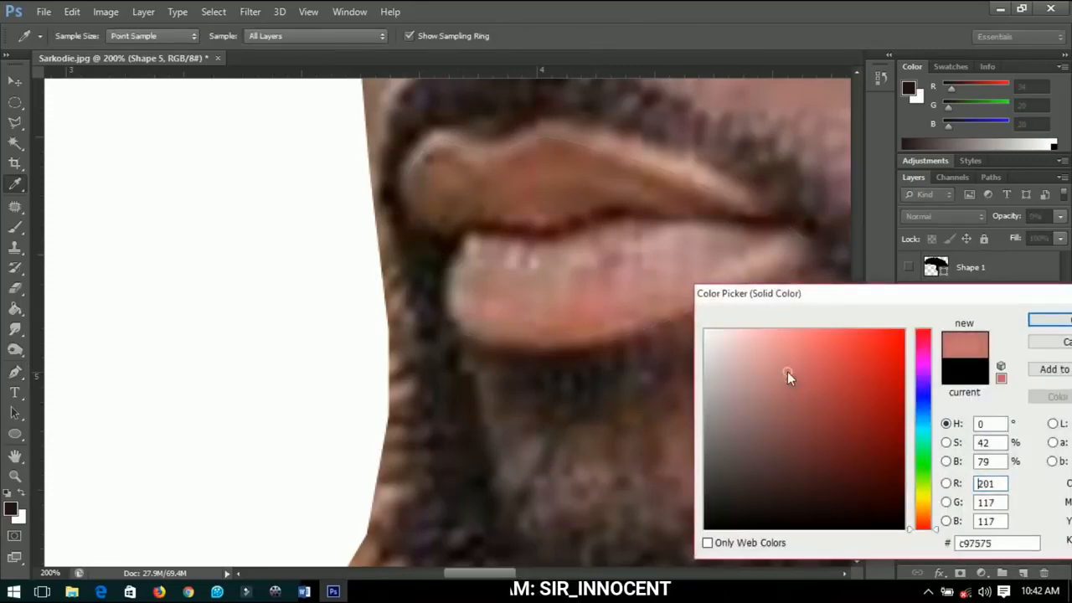
{"action": "left_click", "coordinate": [598, 311]}
{"action": "left_click", "coordinate": [1052, 320]}
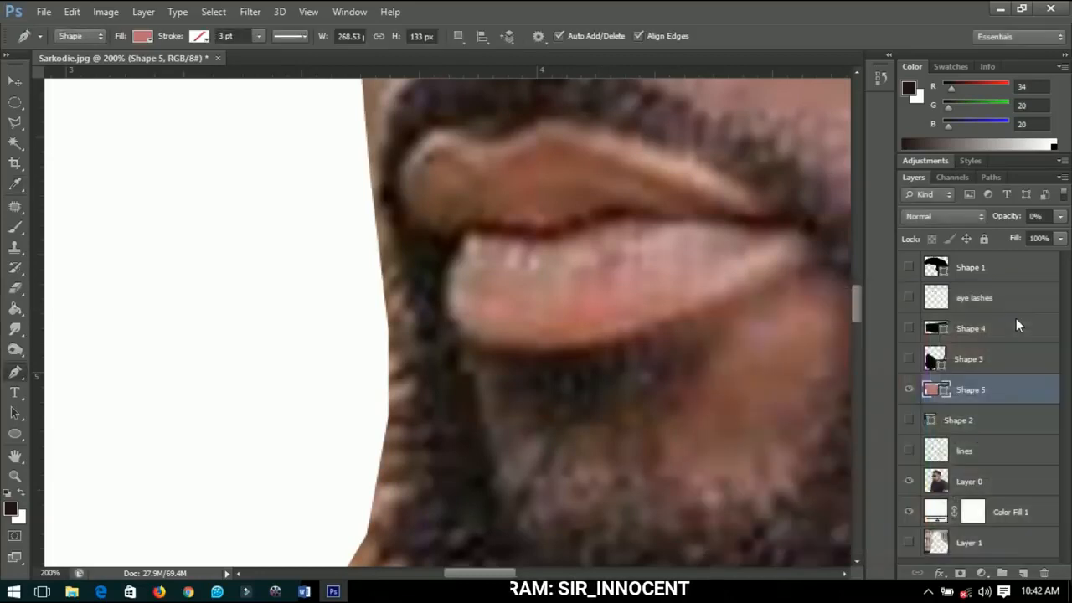
Set the lip shape layer's opacity to 100%
{"action": "left_click_drag", "start_coordinate": [1018, 219], "coordinate": [1030, 220]}
{"action": "type", "text": "100"}
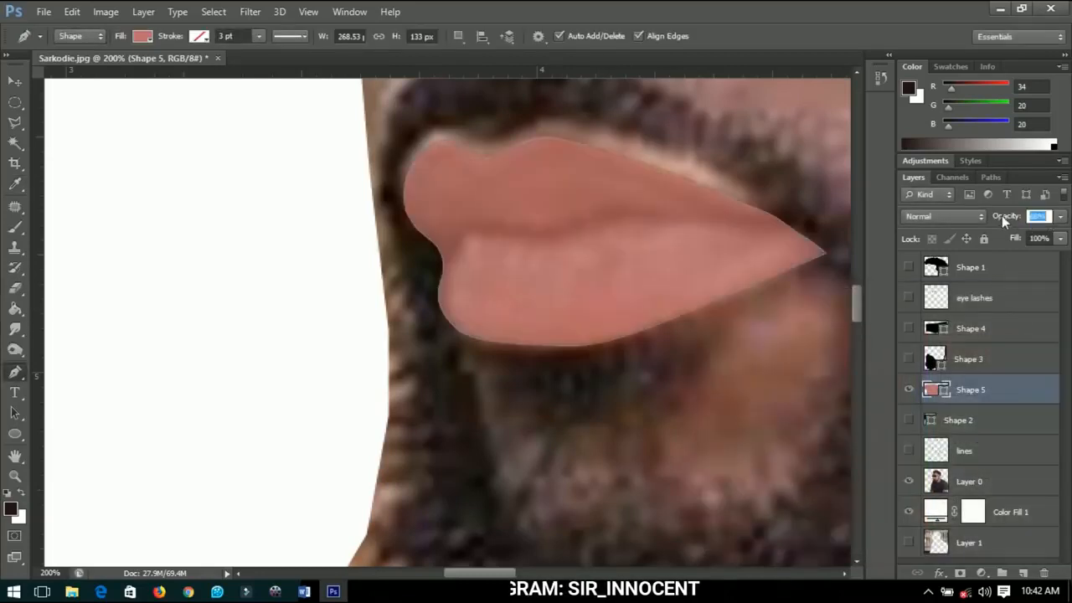
{"action": "key", "text": "Return"}
Hide the Layer 0 photo and show the lines, sunglasses, beard, chin patch, eye lashes and hair layers with the lips
{"action": "left_click", "coordinate": [14, 81]}
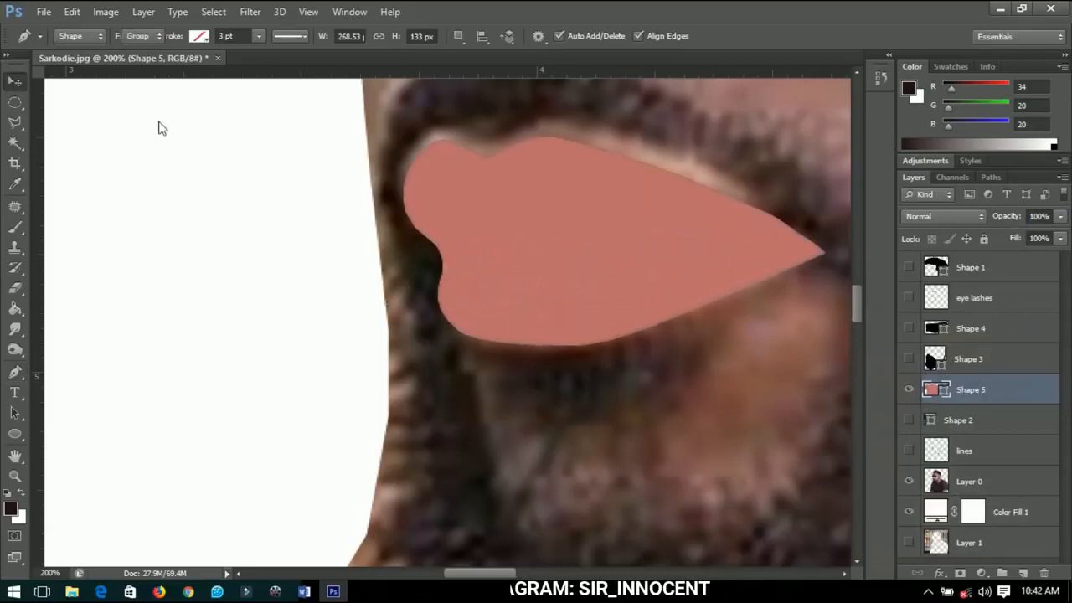
{"action": "scroll", "coordinate": [313, 285], "scroll_direction": "down", "scroll_amount": 1}
{"action": "scroll", "coordinate": [332, 288], "scroll_direction": "up", "scroll_amount": 2}
{"action": "scroll", "coordinate": [428, 326], "scroll_direction": "down", "scroll_amount": 6}
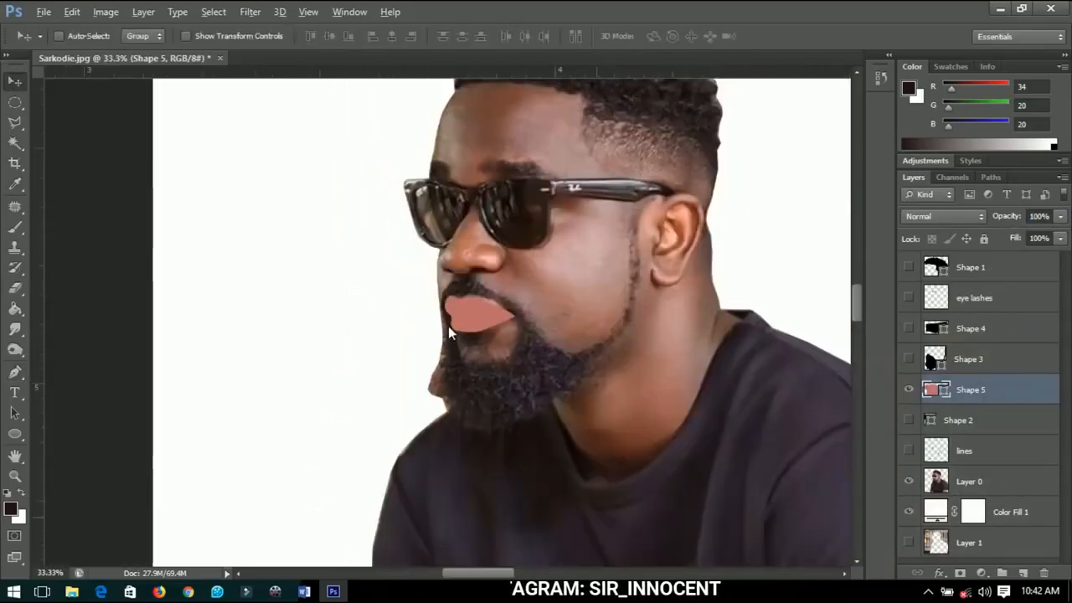
{"action": "left_click", "coordinate": [909, 480]}
{"action": "left_click", "coordinate": [907, 405]}
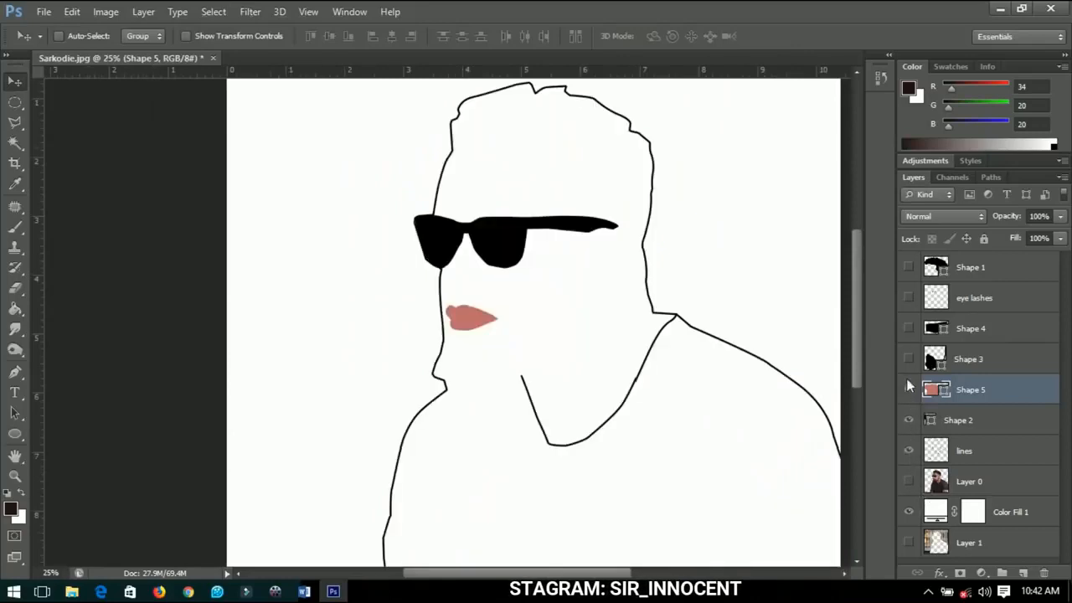
{"action": "left_click_drag", "start_coordinate": [910, 330], "coordinate": [909, 267]}
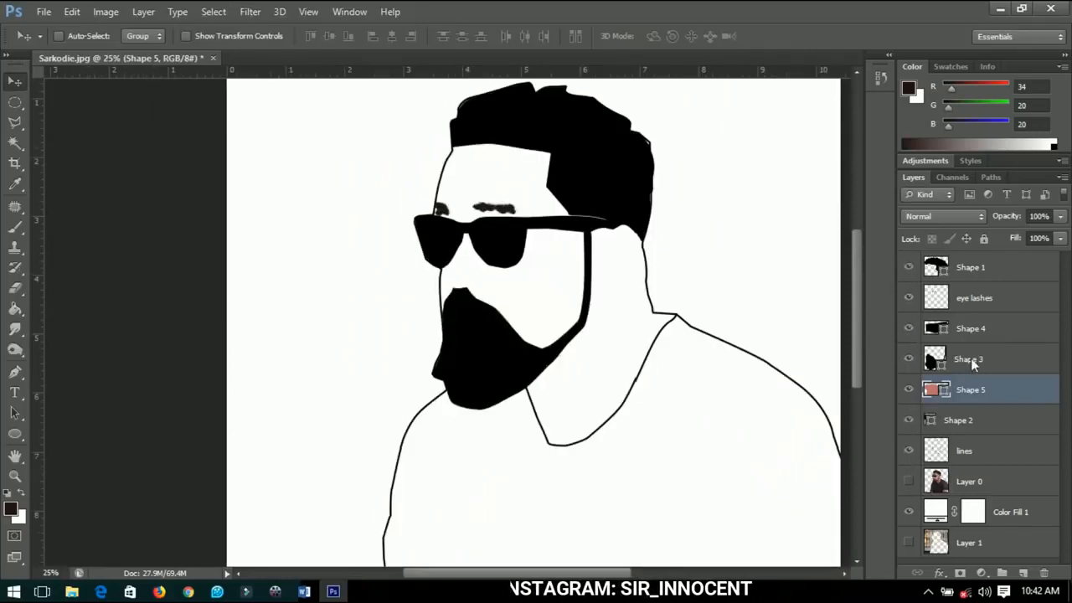
Select the Shape 3 beard layer and show the Layer 0 photo beneath the shapes
{"action": "left_click", "coordinate": [966, 358]}
{"action": "left_click", "coordinate": [904, 358]}
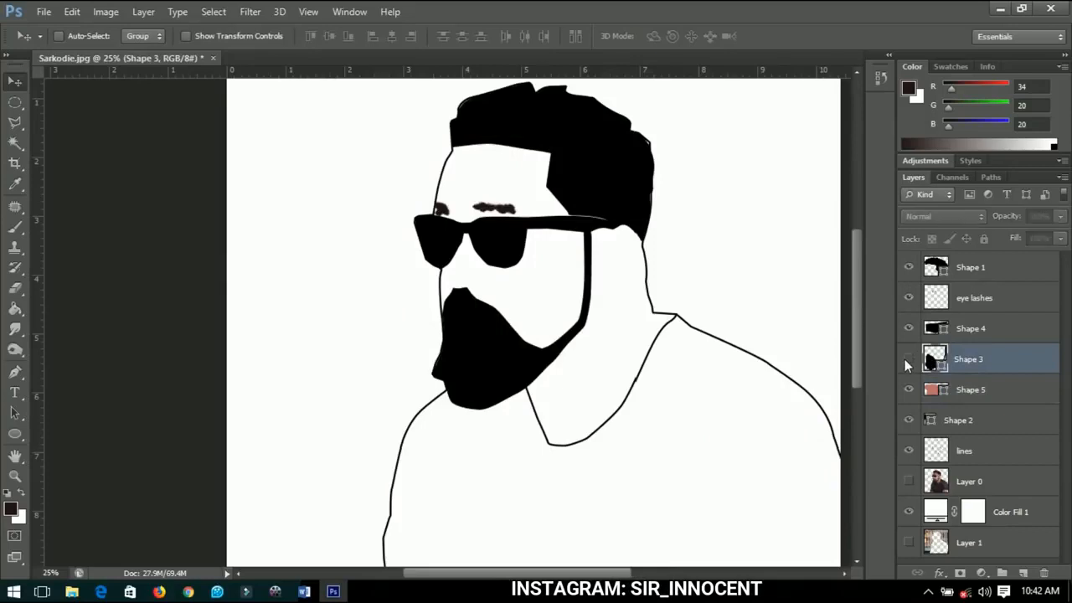
{"action": "left_click", "coordinate": [907, 359]}
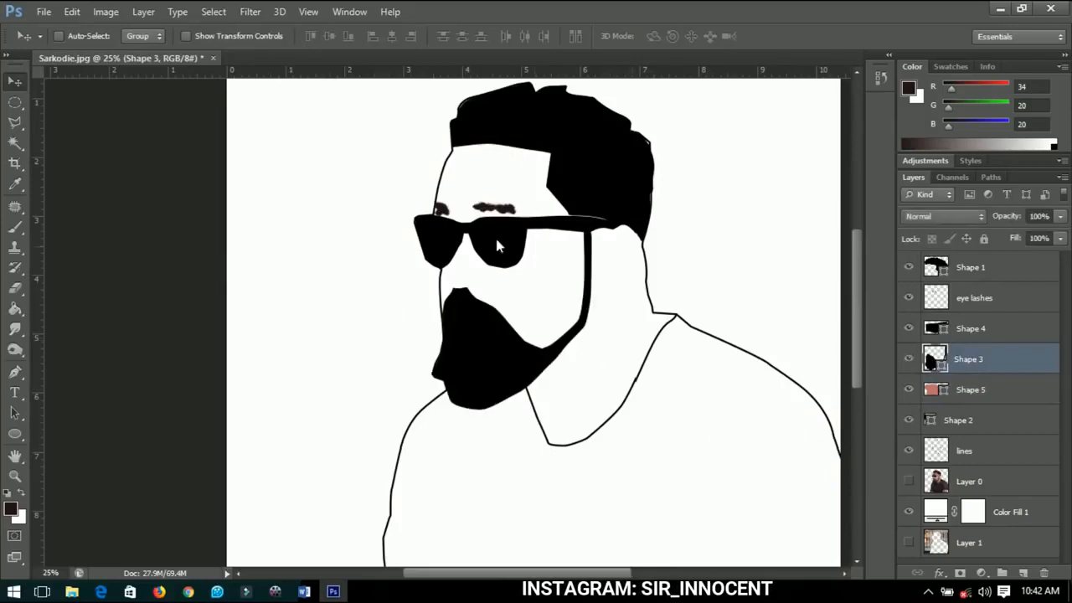
{"action": "scroll", "coordinate": [484, 306], "scroll_direction": "up", "scroll_amount": 2}
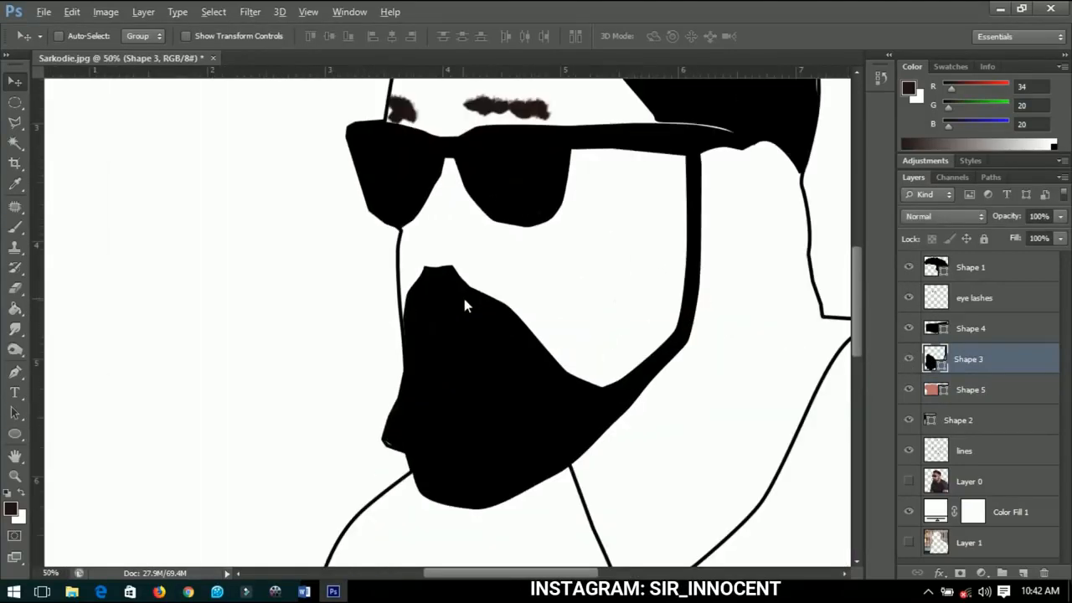
{"action": "left_click", "coordinate": [909, 481]}
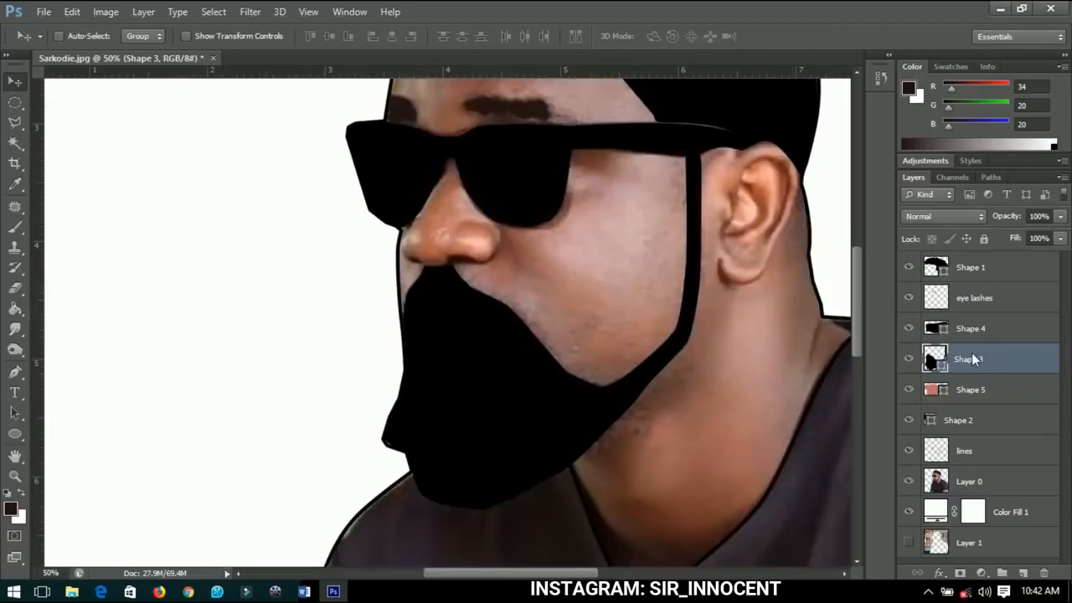
Try to rasterize the original Shape 3 beard layer
{"action": "right_click", "coordinate": [972, 359]}
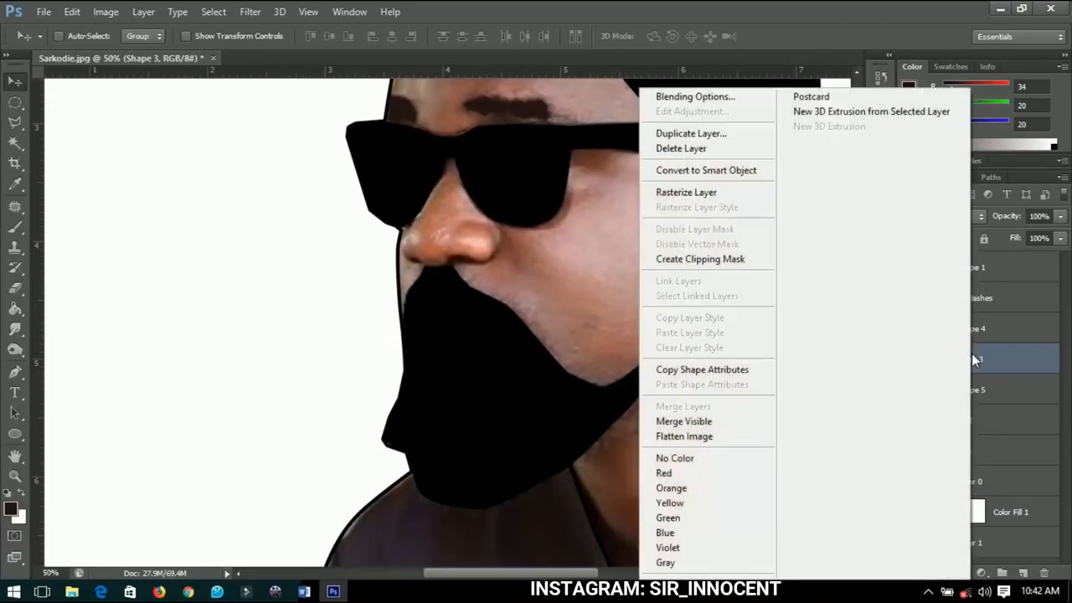
{"action": "left_click", "coordinate": [694, 193]}
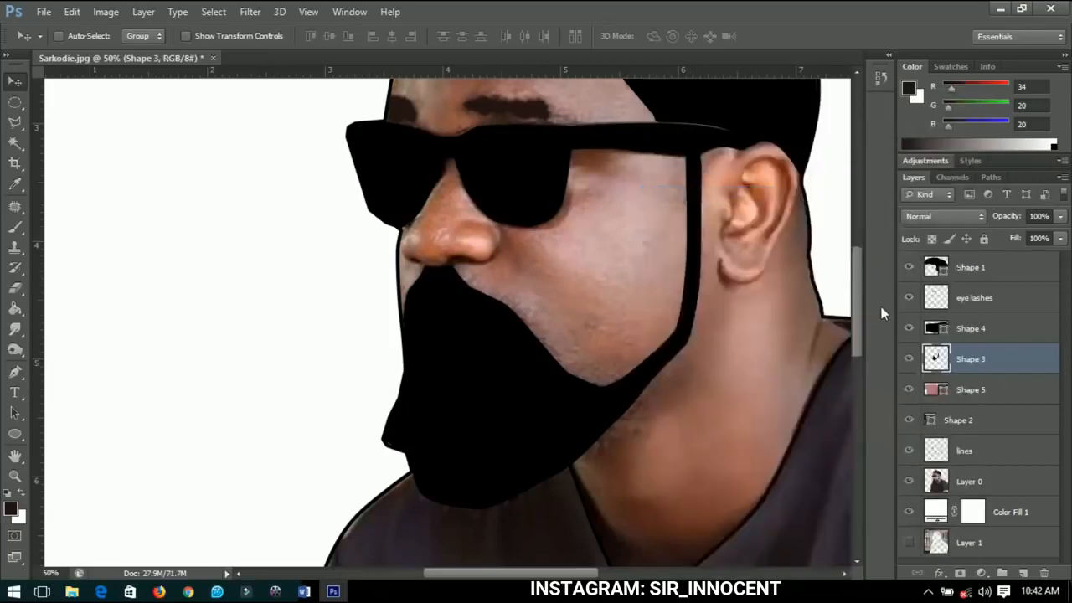
{"action": "left_click", "coordinate": [972, 385]}
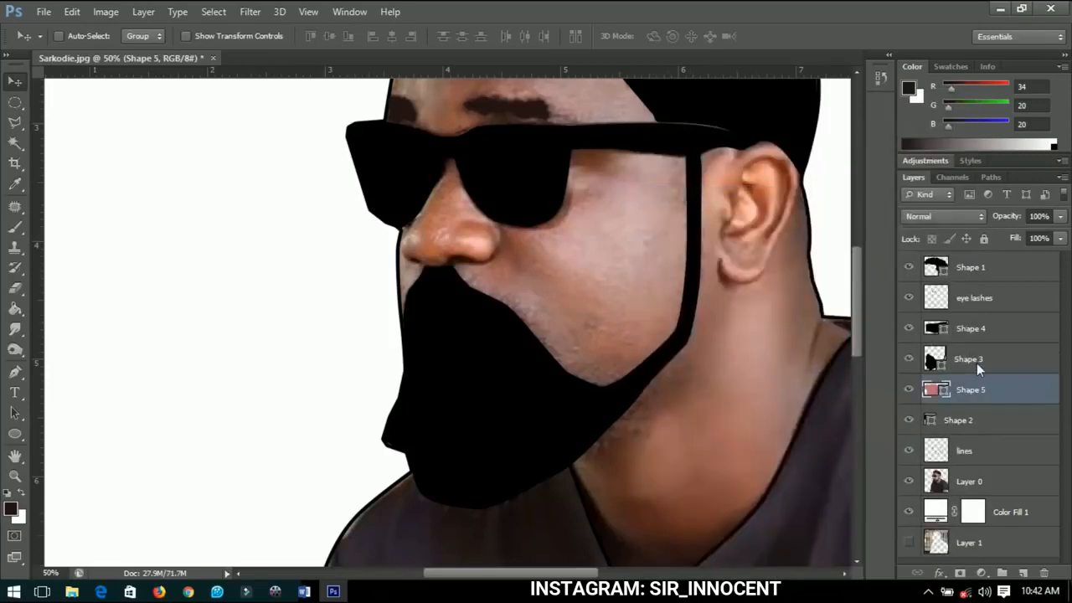
Duplicate the Shape 3 beard layer, keeping the original hidden as a backup, and rasterize the copy
{"action": "left_click", "coordinate": [976, 358]}
{"action": "key", "text": "ctrl+j"}
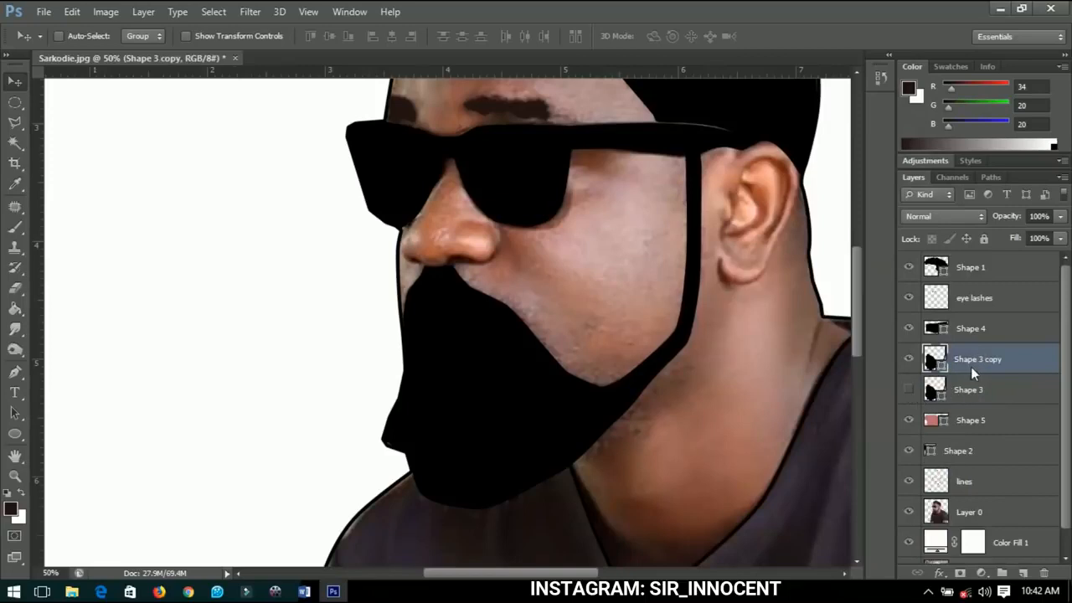
{"action": "right_click", "coordinate": [971, 365]}
{"action": "left_click", "coordinate": [727, 194]}
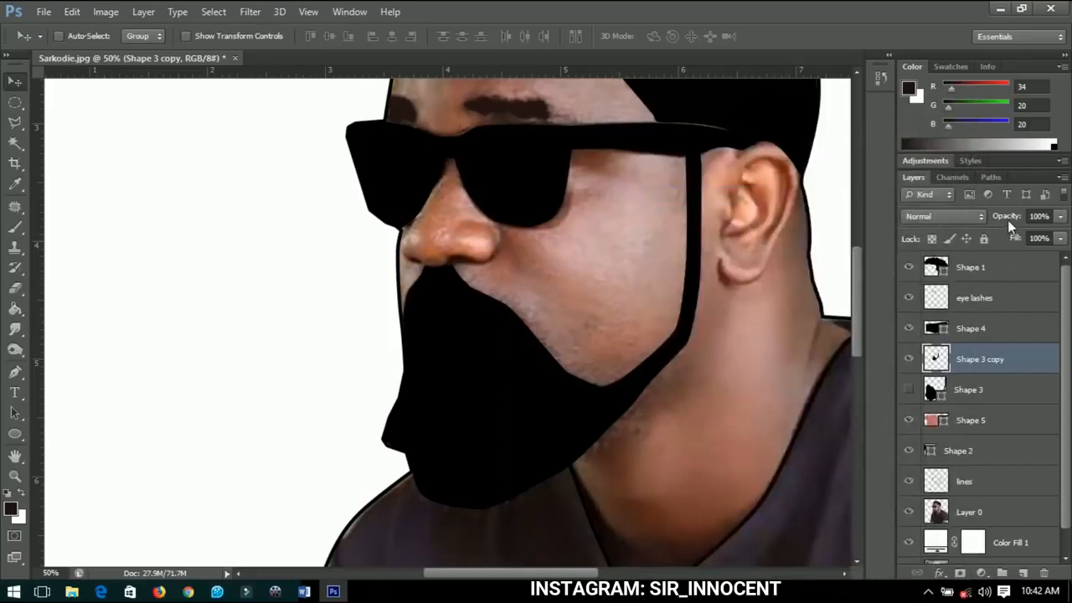
Set the opacity of the rasterized Shape 3 copy to 0% to expose the lips and chin patch
{"action": "left_click_drag", "start_coordinate": [1007, 216], "coordinate": [867, 216]}
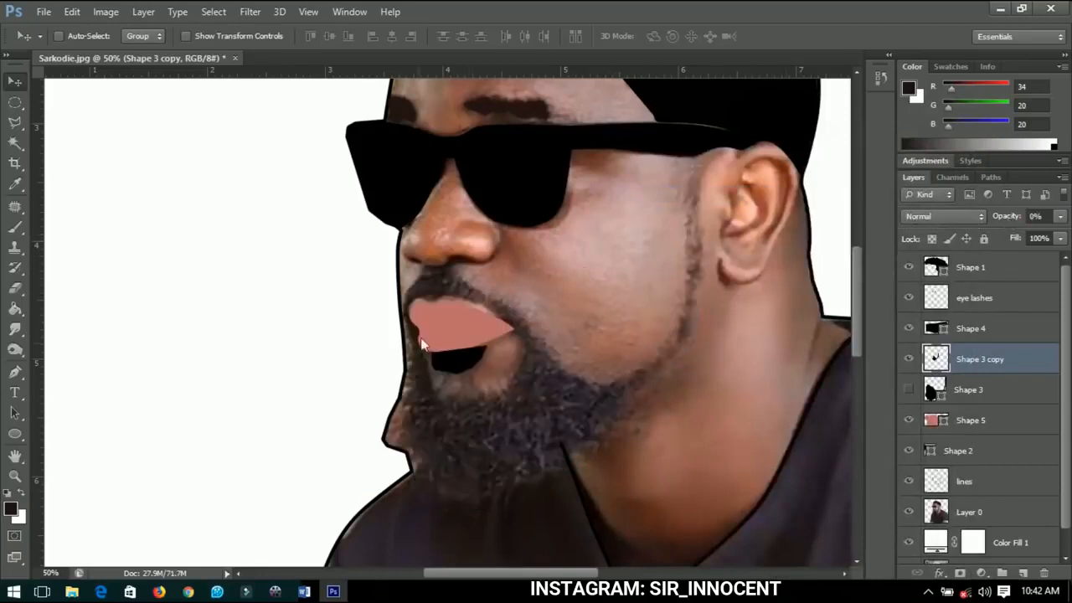
{"action": "scroll", "coordinate": [421, 344], "scroll_direction": "up", "scroll_amount": 4}
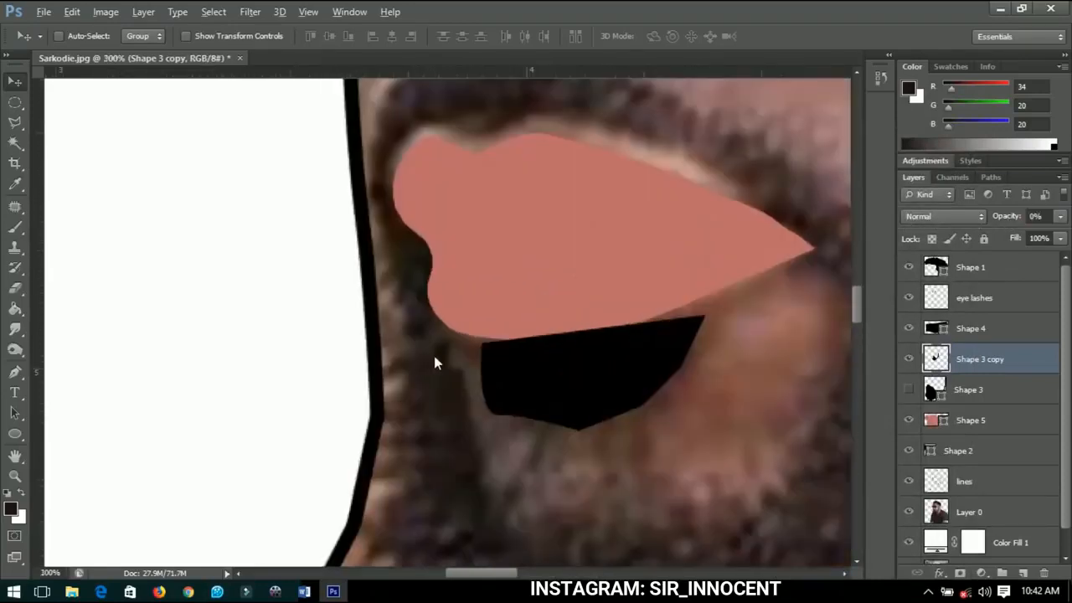
Hide the Shape 5 lip layer and outline the lips and the chin patch below them with a closed Polygonal Lasso selection
{"action": "scroll", "coordinate": [435, 357], "scroll_direction": "down", "scroll_amount": 1}
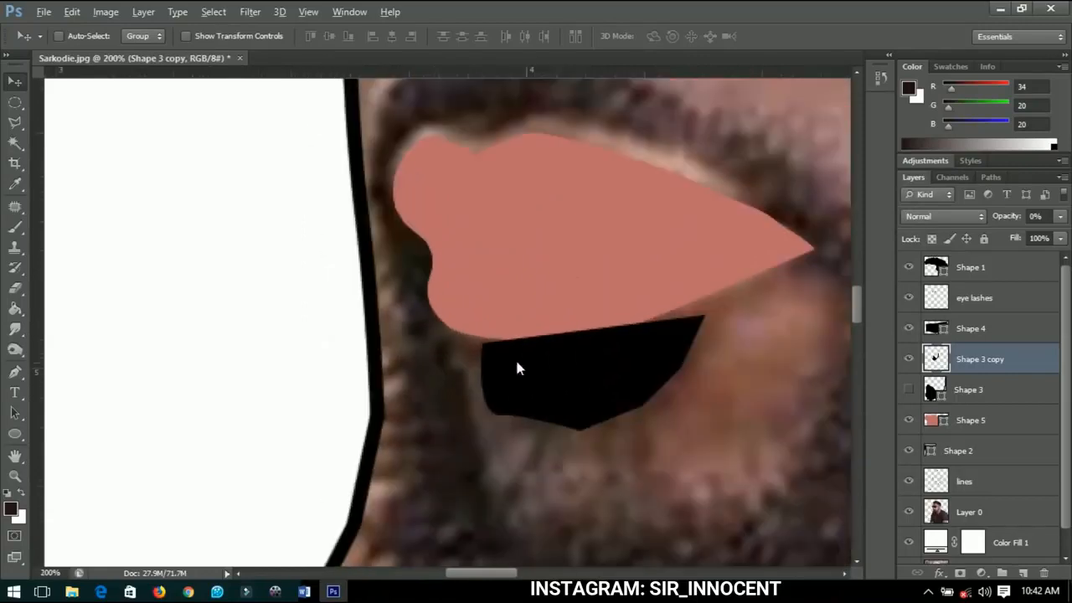
{"action": "left_click", "coordinate": [907, 420]}
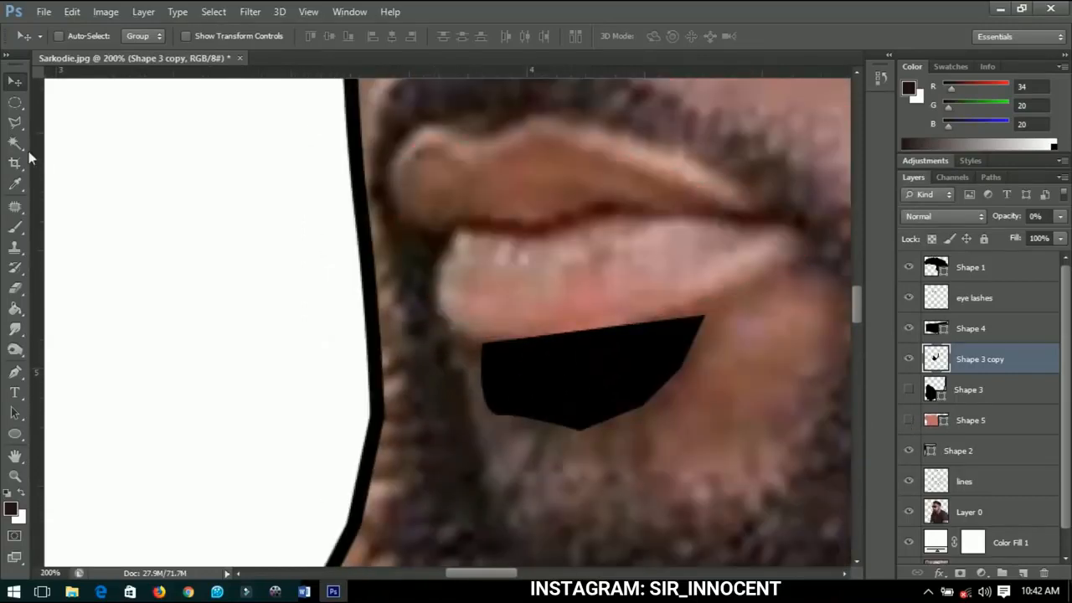
{"action": "left_click", "coordinate": [16, 124]}
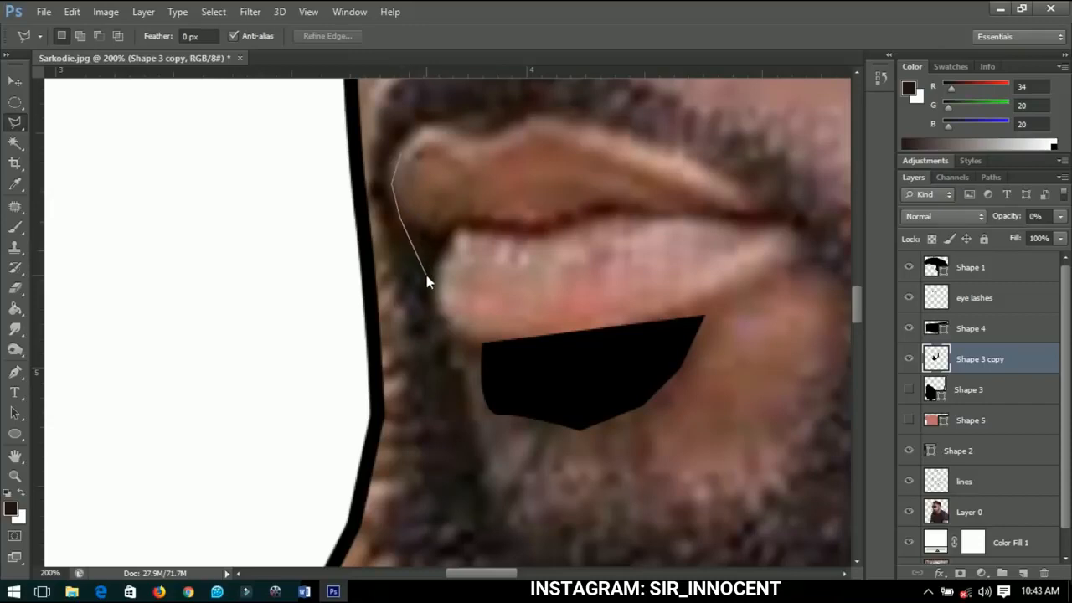
{"action": "mouse_move", "coordinate": [454, 352]}
{"action": "left_mouse_down"}
{"action": "mouse_move", "coordinate": [404, 213]}
{"action": "mouse_move", "coordinate": [334, 98]}
{"action": "left_mouse_up"}
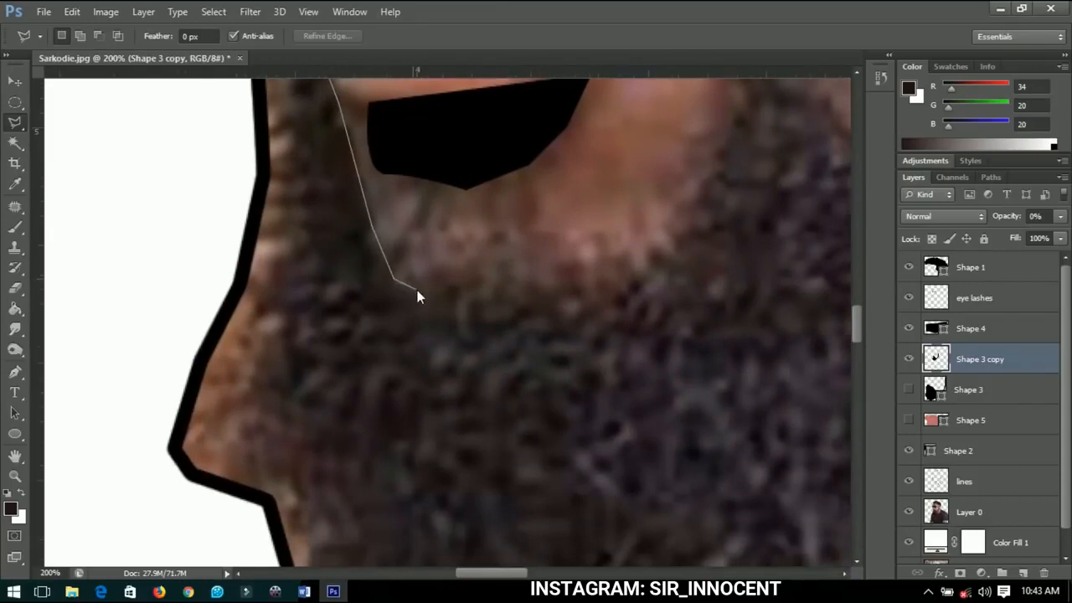
{"action": "left_click", "coordinate": [583, 279]}
{"action": "left_click", "coordinate": [653, 238]}
{"action": "left_click_drag", "start_coordinate": [708, 184], "coordinate": [699, 409]}
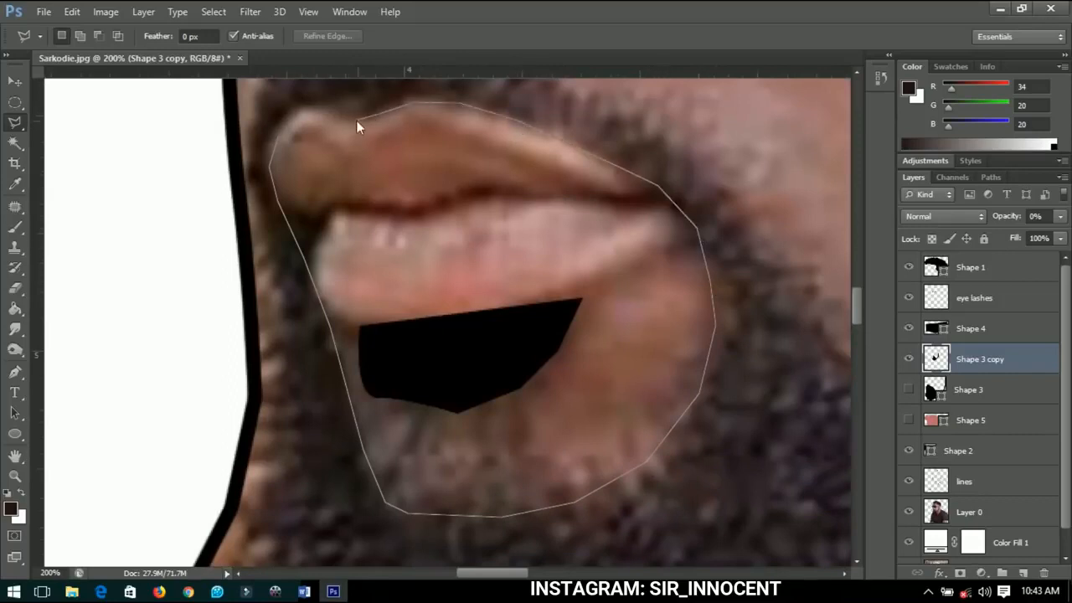
{"action": "left_click", "coordinate": [303, 109]}
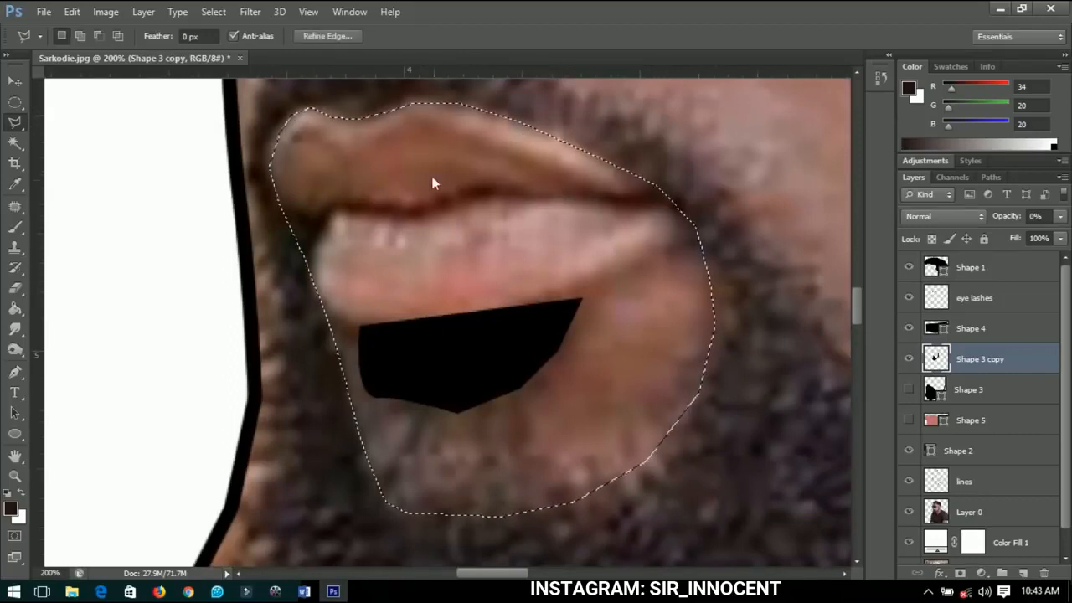
Set the Shape 3 copy beard layer to 100% opacity, delete its area inside the lip selection, and deselect
{"action": "left_click", "coordinate": [999, 211]}
{"action": "type", "text": "100"}
{"action": "key", "text": "Return"}
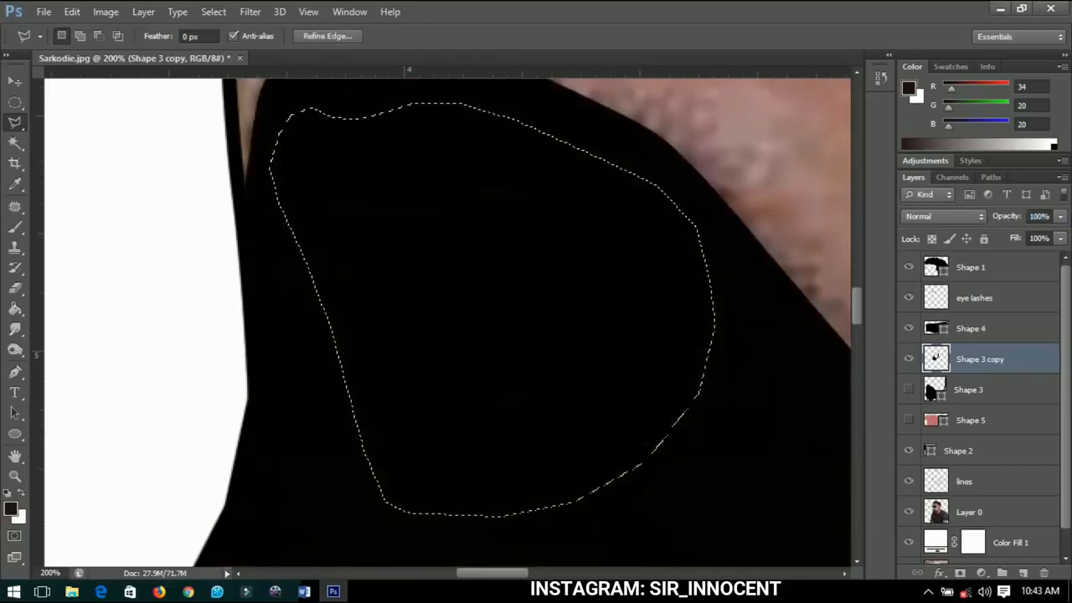
{"action": "key", "text": "Delete"}
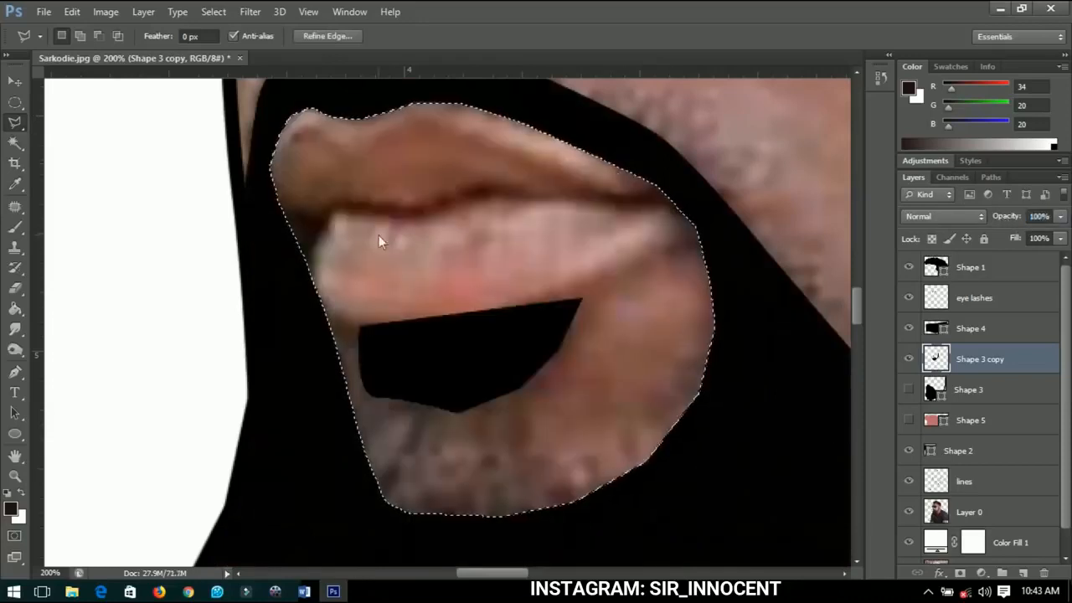
{"action": "key", "text": "ctrl+d"}
Show the Shape 5 lip layer and hide the Layer 0 photo in the full-canvas view
{"action": "key", "text": "ctrl+0"}
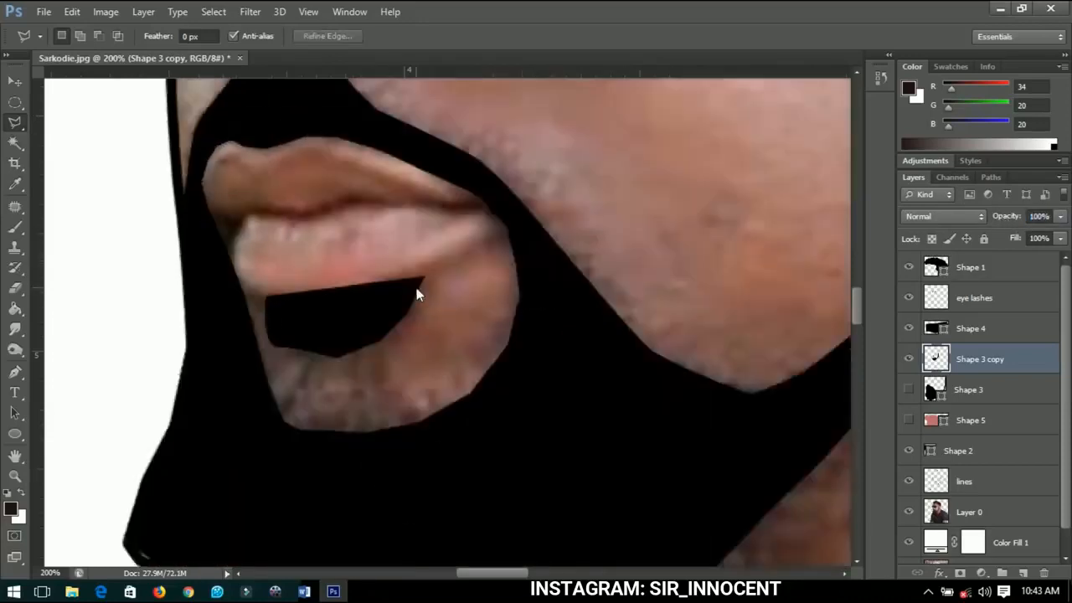
{"action": "left_click", "coordinate": [910, 421]}
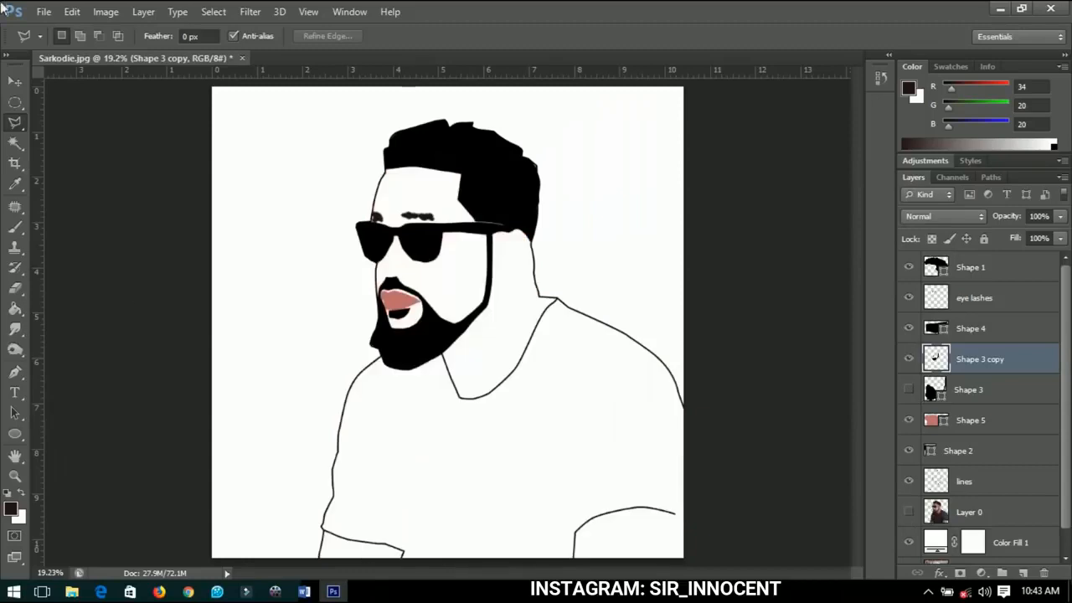
{"action": "left_click", "coordinate": [20, 81]}
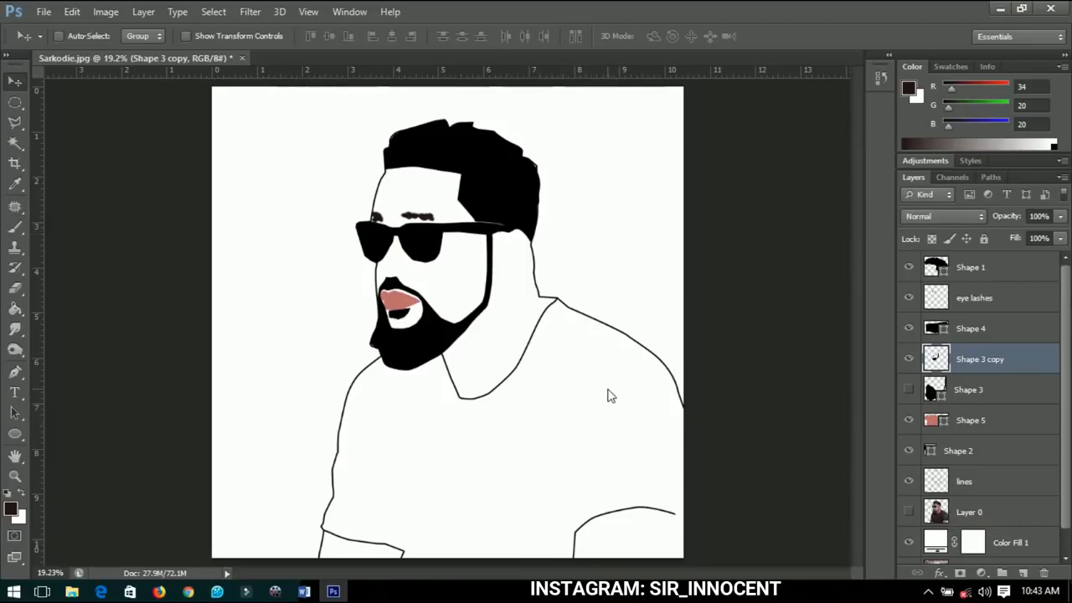
Show the Layer 0 photo to inspect the shirt against its outline, select that layer and hide it again
{"action": "scroll", "coordinate": [511, 521], "scroll_direction": "up", "scroll_amount": 2}
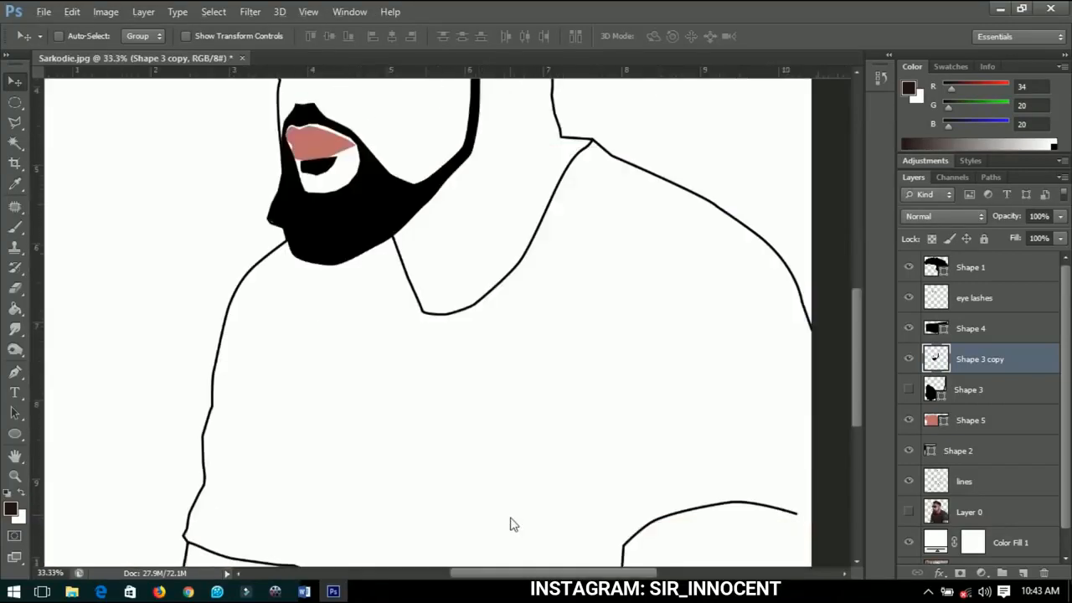
{"action": "left_click_drag", "start_coordinate": [511, 505], "coordinate": [497, 424]}
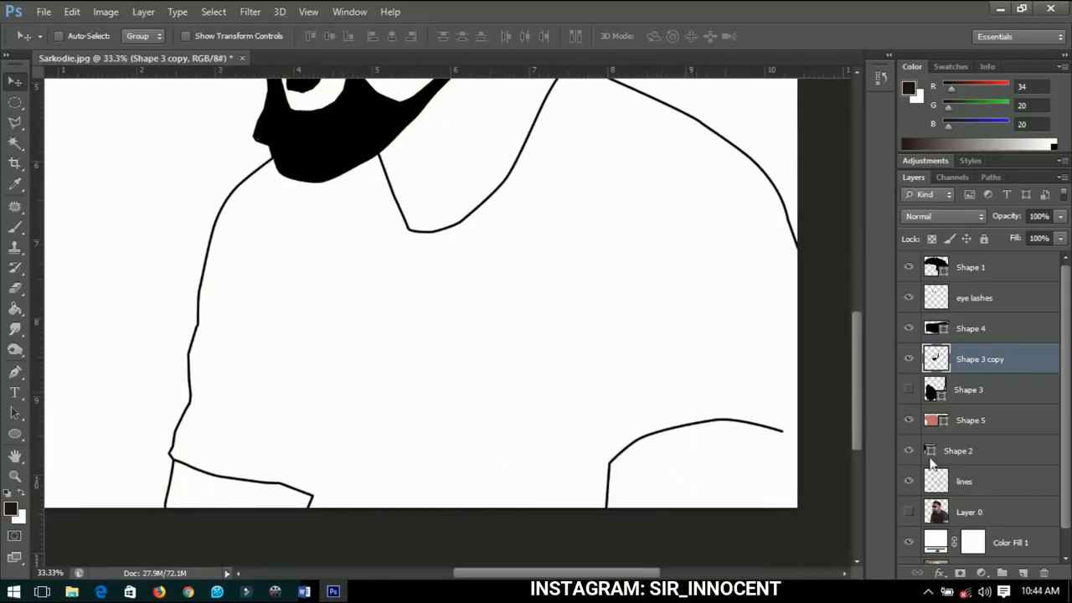
{"action": "left_click", "coordinate": [910, 511]}
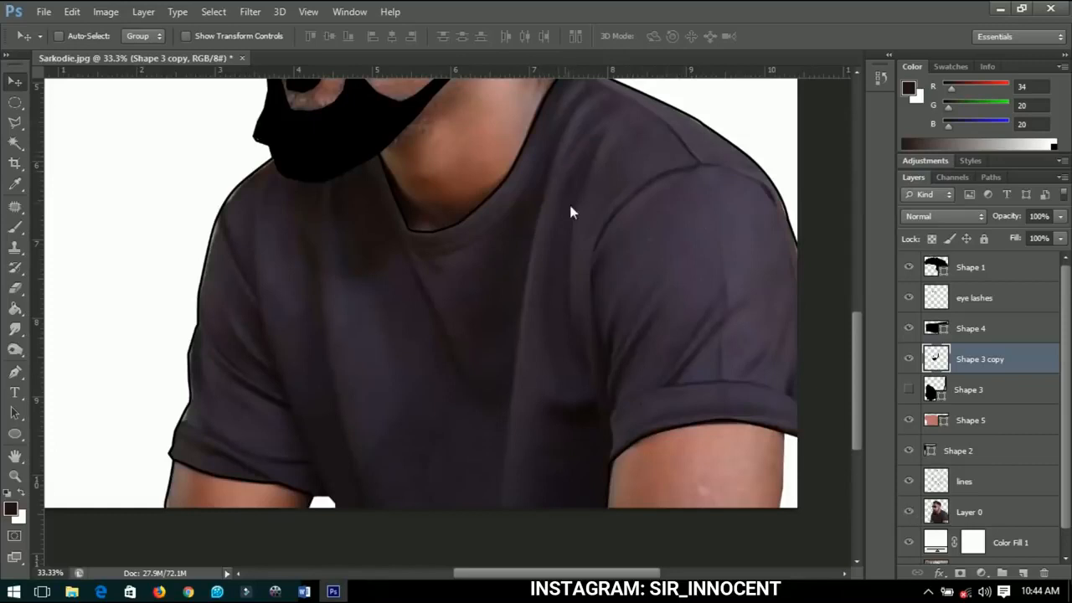
{"action": "left_click", "coordinate": [988, 481]}
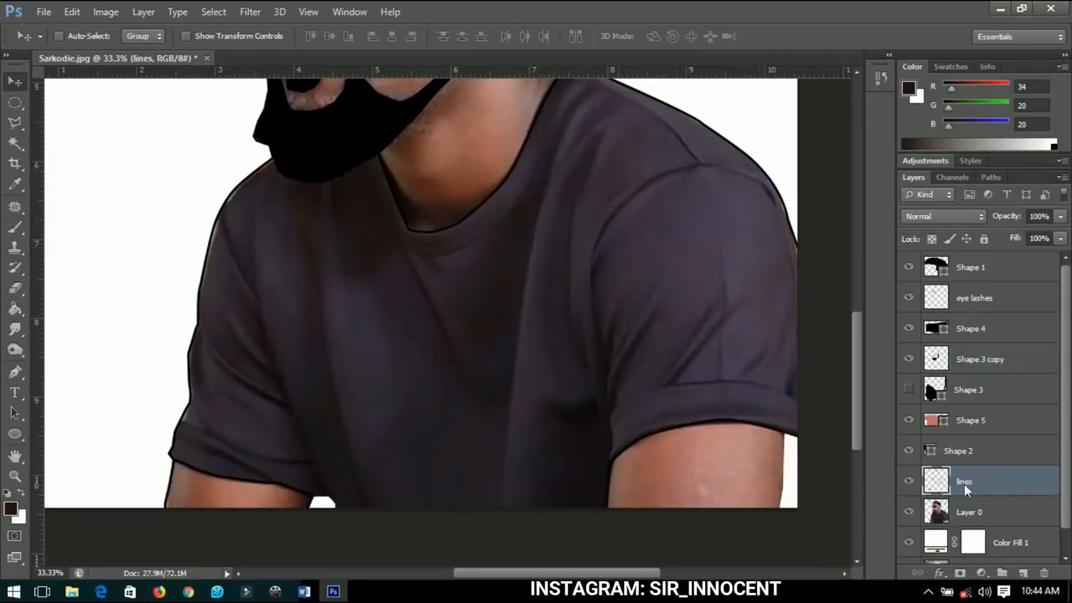
{"action": "left_click", "coordinate": [978, 508]}
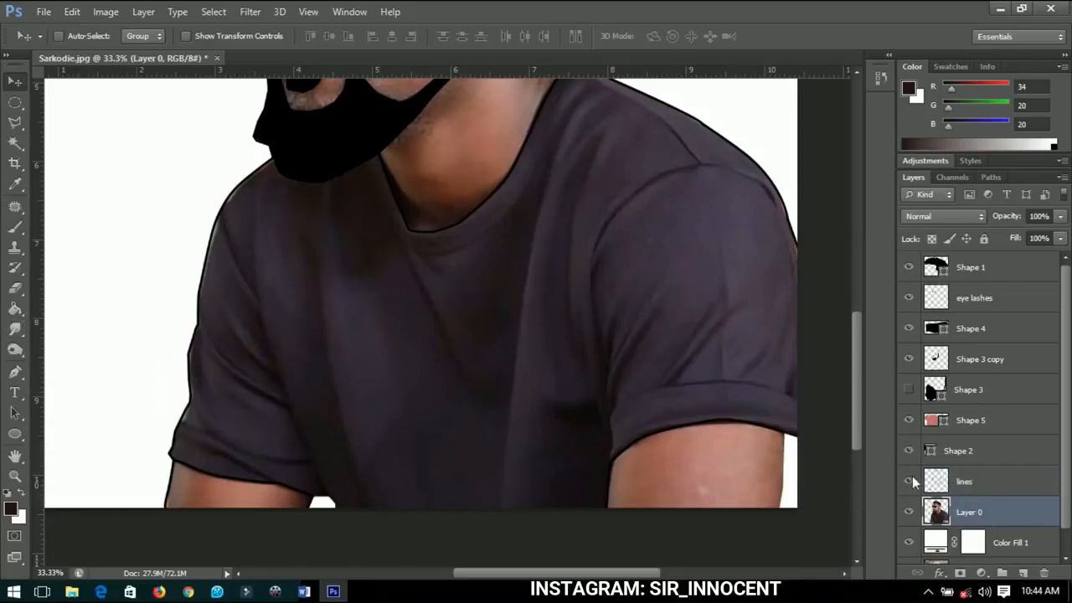
{"action": "left_click", "coordinate": [909, 511]}
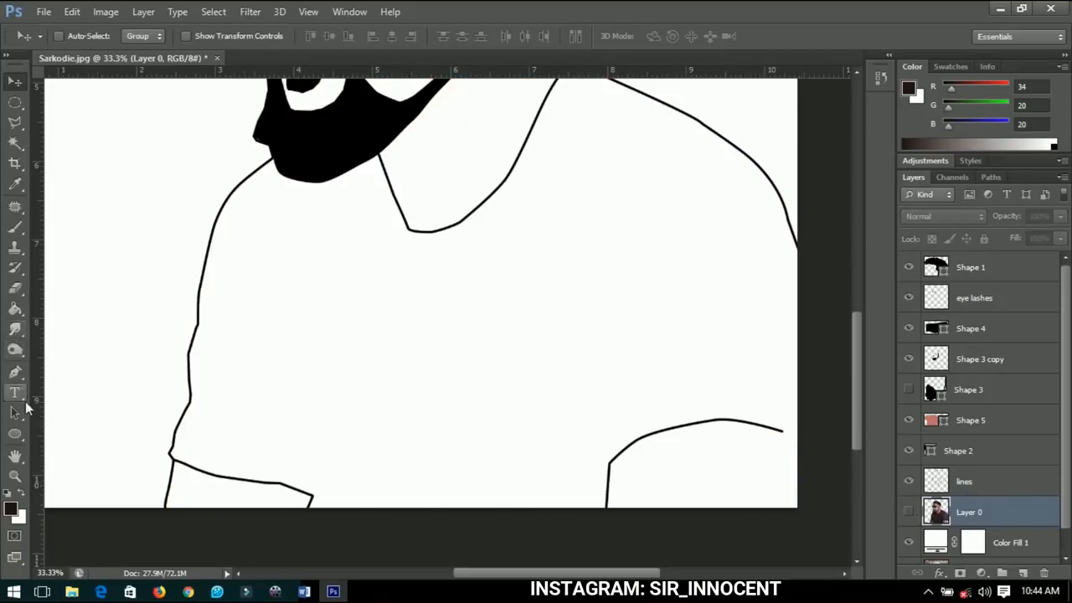
{"action": "left_click", "coordinate": [14, 374]}
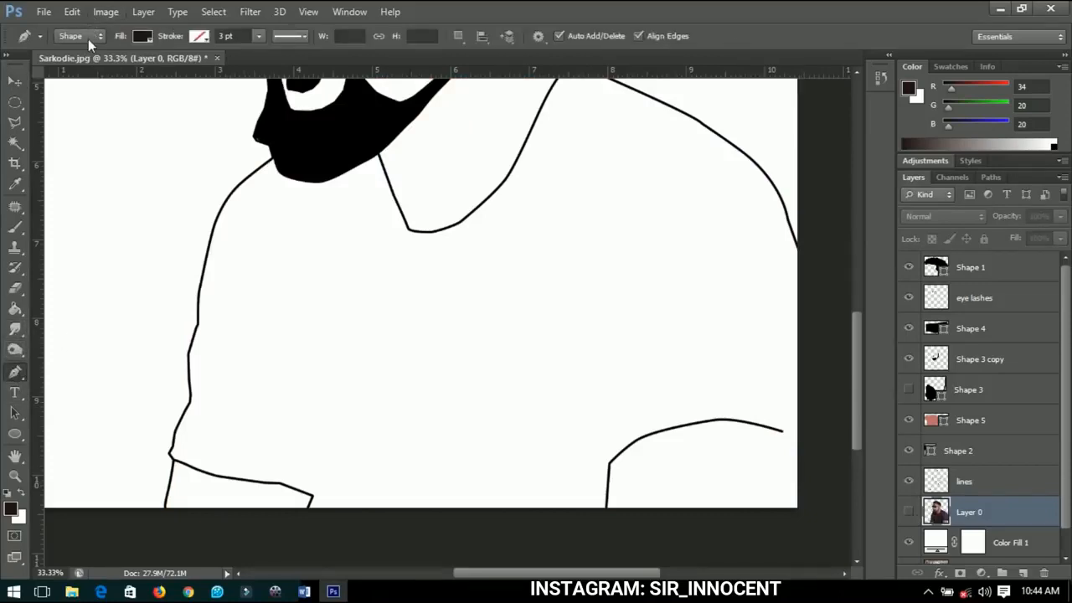
{"action": "left_click", "coordinate": [88, 35]}
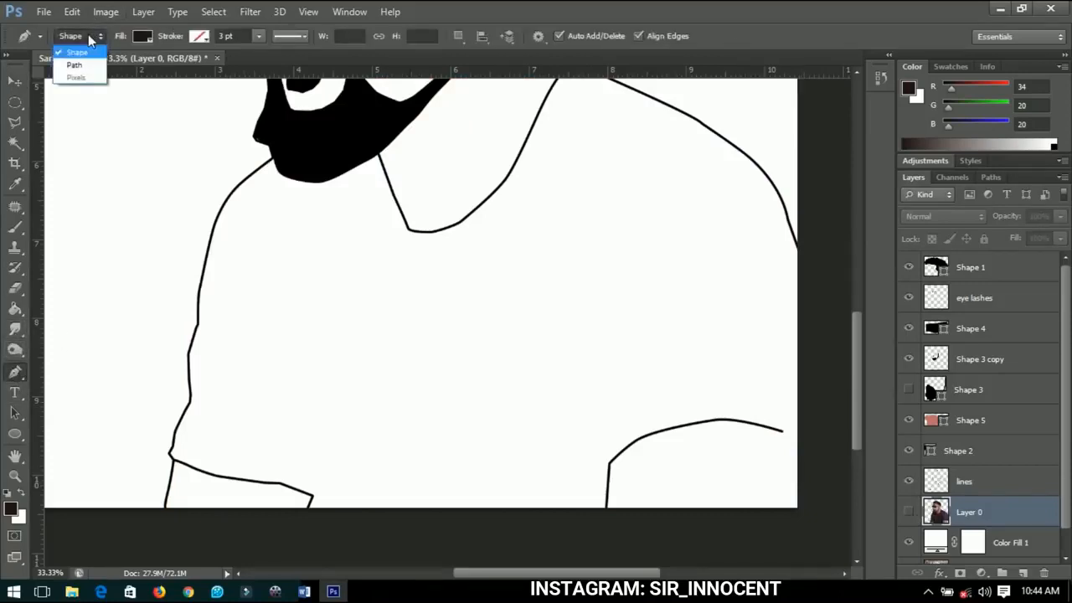
{"action": "left_click", "coordinate": [15, 81]}
{"action": "scroll", "coordinate": [172, 365], "scroll_direction": "up", "scroll_amount": 2}
{"action": "left_click_drag", "start_coordinate": [207, 360], "coordinate": [419, 216]}
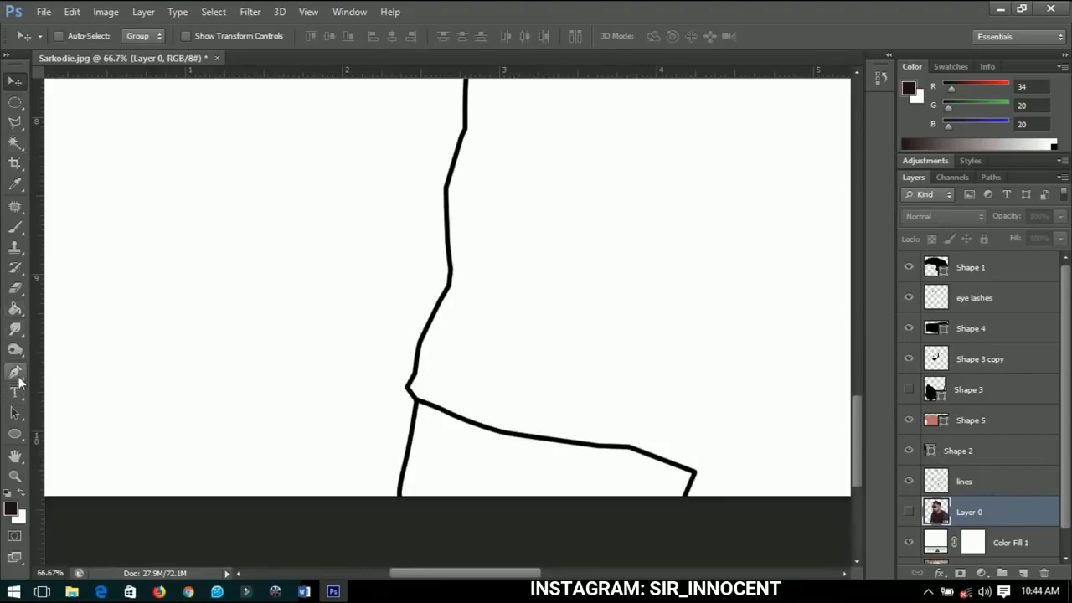
{"action": "scroll", "coordinate": [591, 340], "scroll_direction": "down", "scroll_amount": 3}
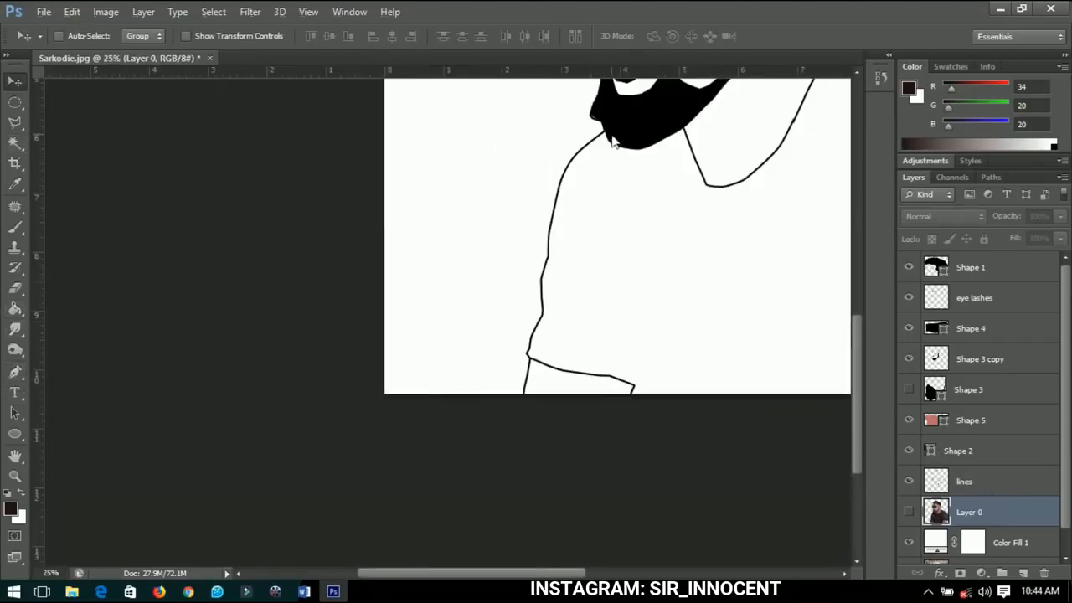
{"action": "left_click_drag", "start_coordinate": [730, 192], "coordinate": [433, 276]}
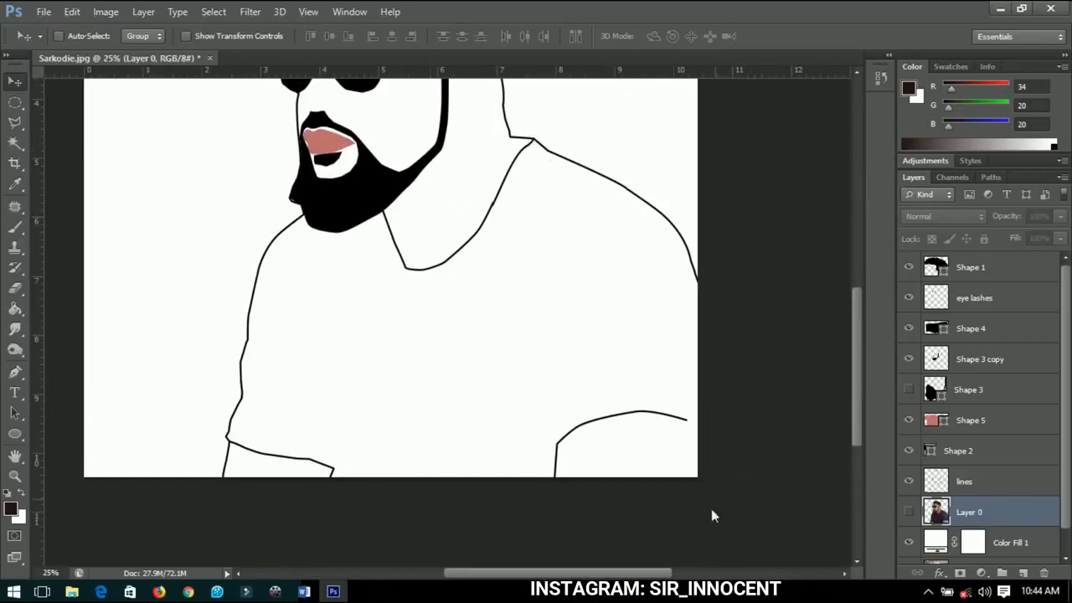
Start a filled Pen tool shape above Layer 0, tracing from the canvas bottom along the forearm and around the sleeve's cuff corner
{"action": "scroll", "coordinate": [236, 479], "scroll_direction": "up", "scroll_amount": 4}
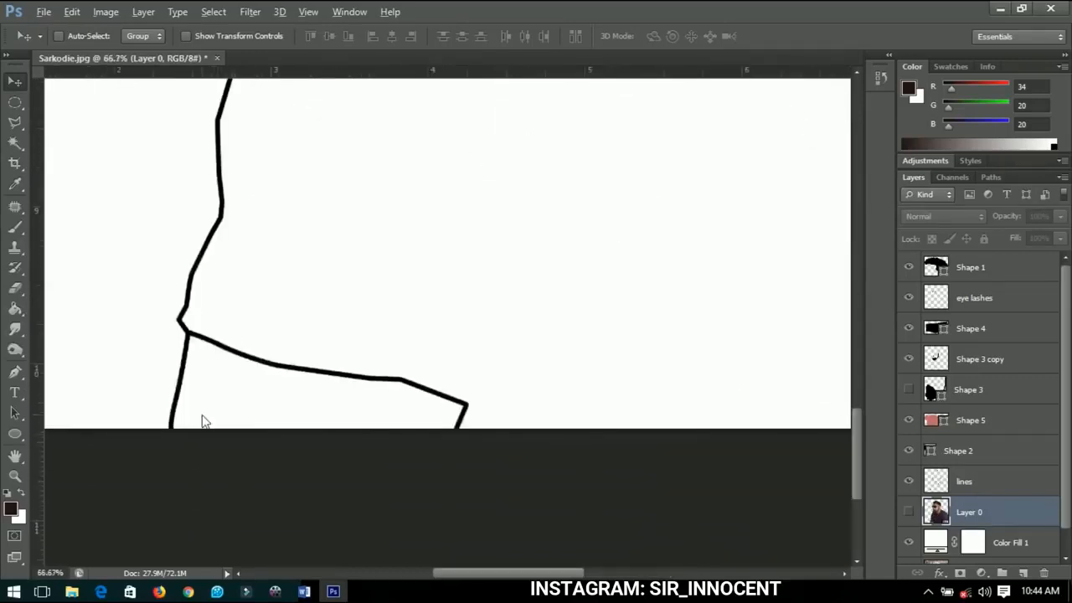
{"action": "left_click", "coordinate": [15, 372]}
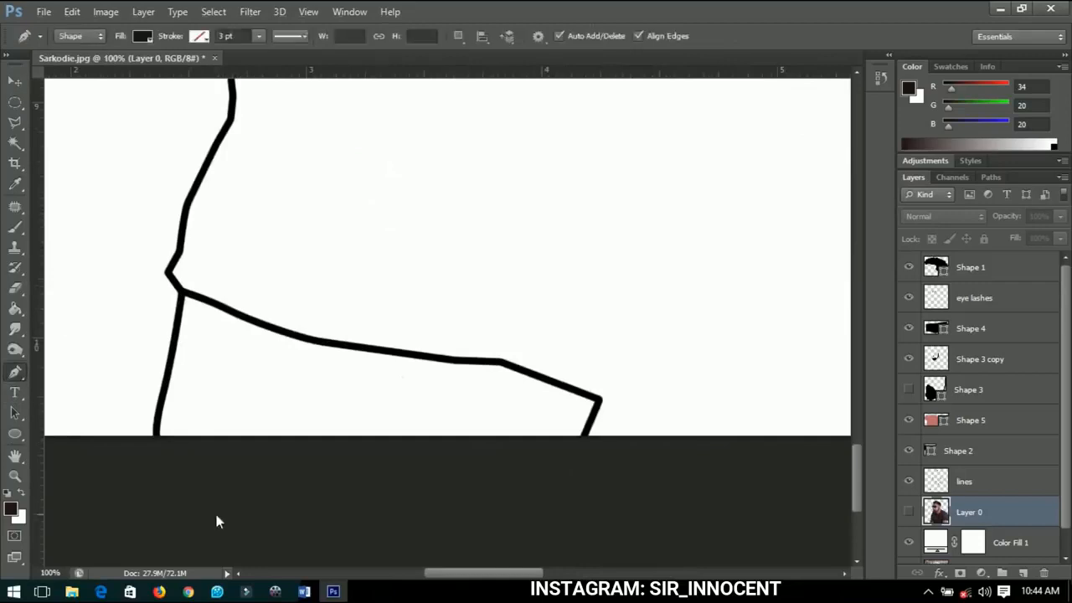
{"action": "left_click", "coordinate": [155, 440]}
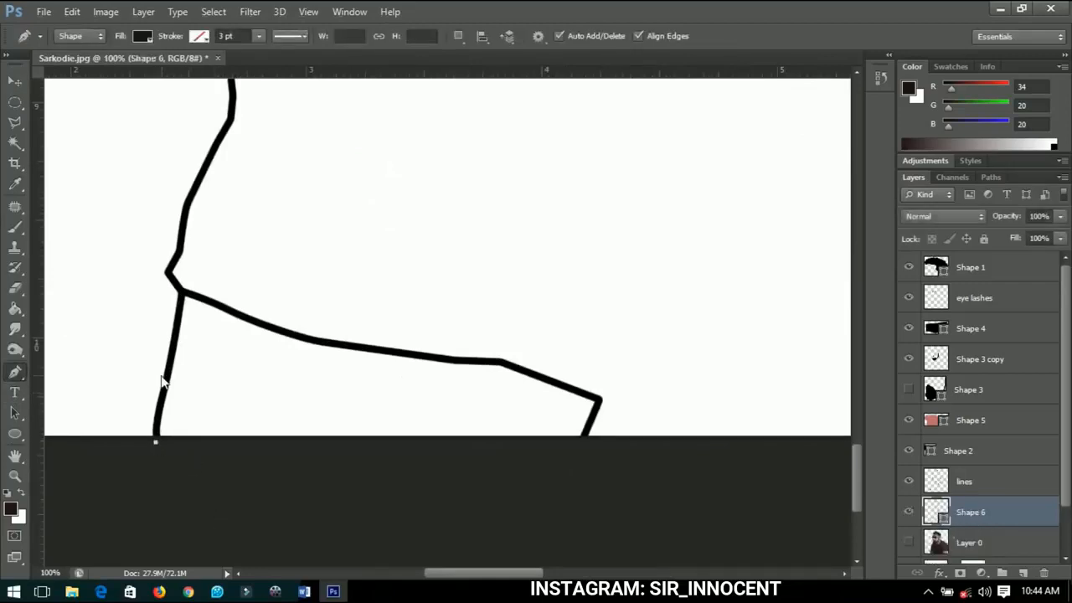
{"action": "left_click", "coordinate": [165, 372]}
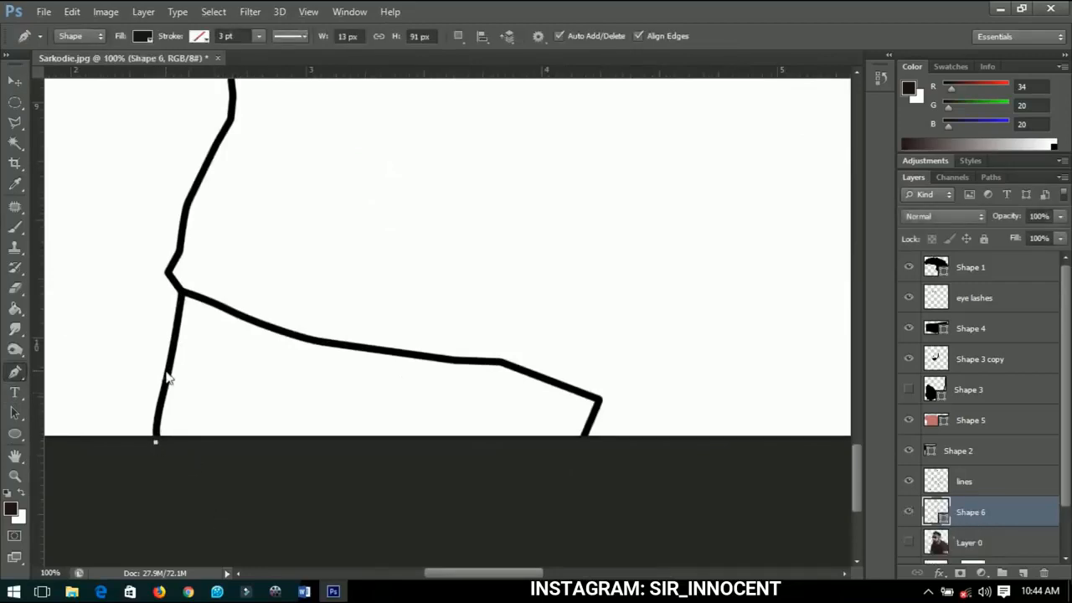
{"action": "left_click", "coordinate": [180, 291]}
{"action": "left_click", "coordinate": [174, 281]}
{"action": "left_click", "coordinate": [169, 273]}
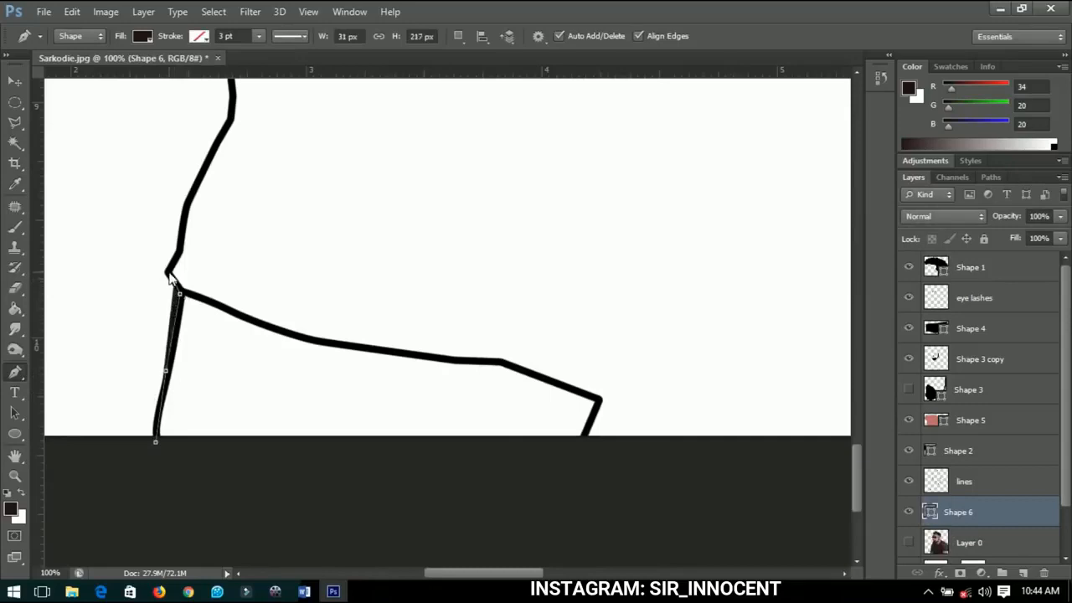
{"action": "left_click", "coordinate": [179, 247]}
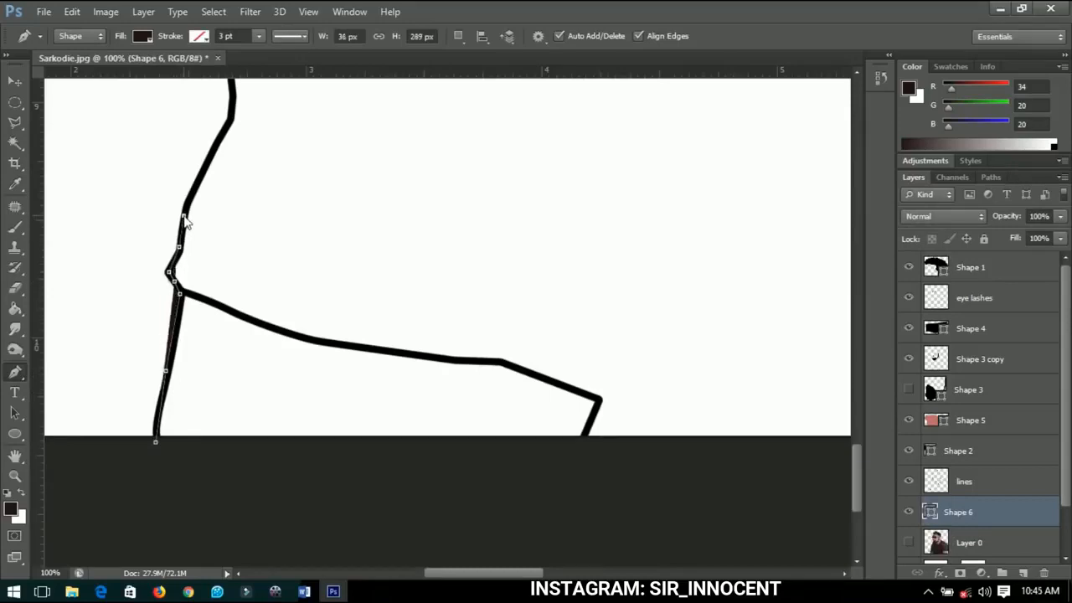
{"action": "left_click", "coordinate": [184, 216]}
{"action": "left_click", "coordinate": [225, 130]}
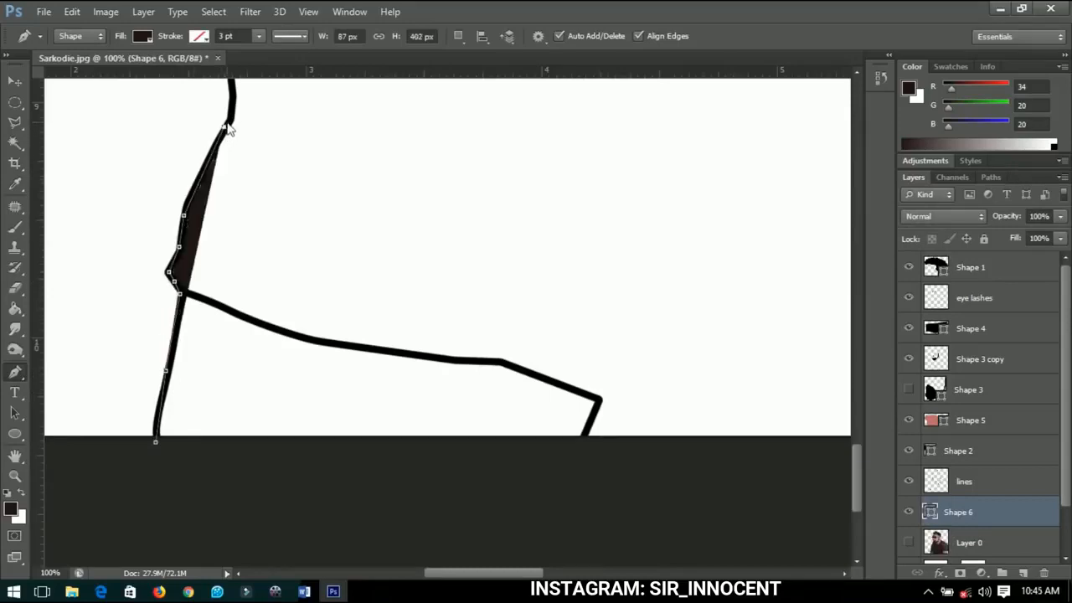
Continue the shirt shape's path up the bends of the outer sleeve line above the cuff
{"action": "left_click_drag", "start_coordinate": [235, 248], "coordinate": [251, 308]}
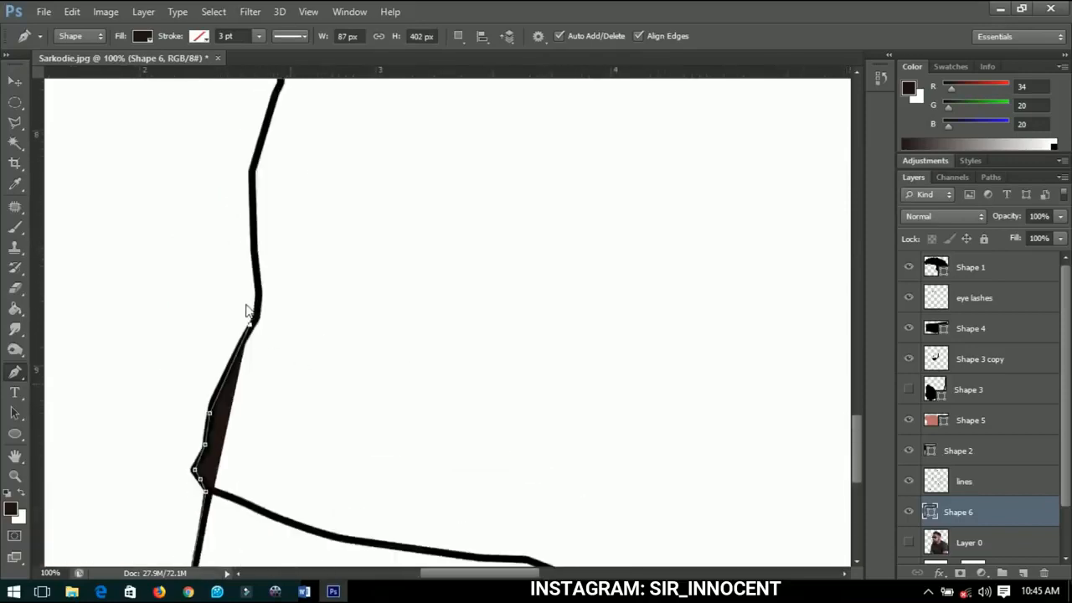
{"action": "left_click", "coordinate": [254, 297]}
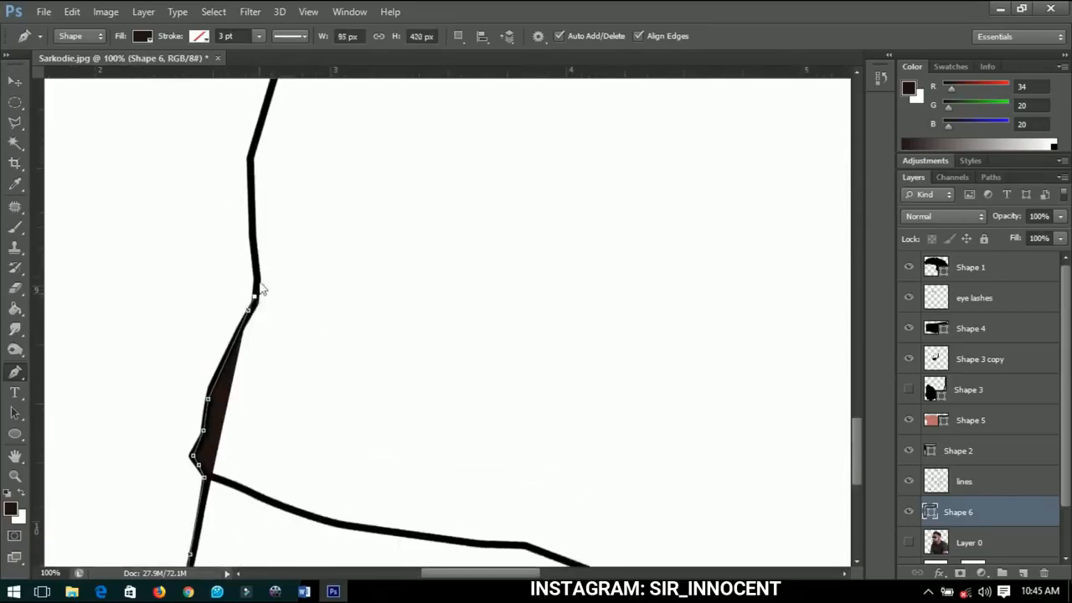
{"action": "left_click", "coordinate": [256, 258]}
{"action": "left_click", "coordinate": [251, 159]}
{"action": "left_click_drag", "start_coordinate": [277, 84], "coordinate": [322, 238]}
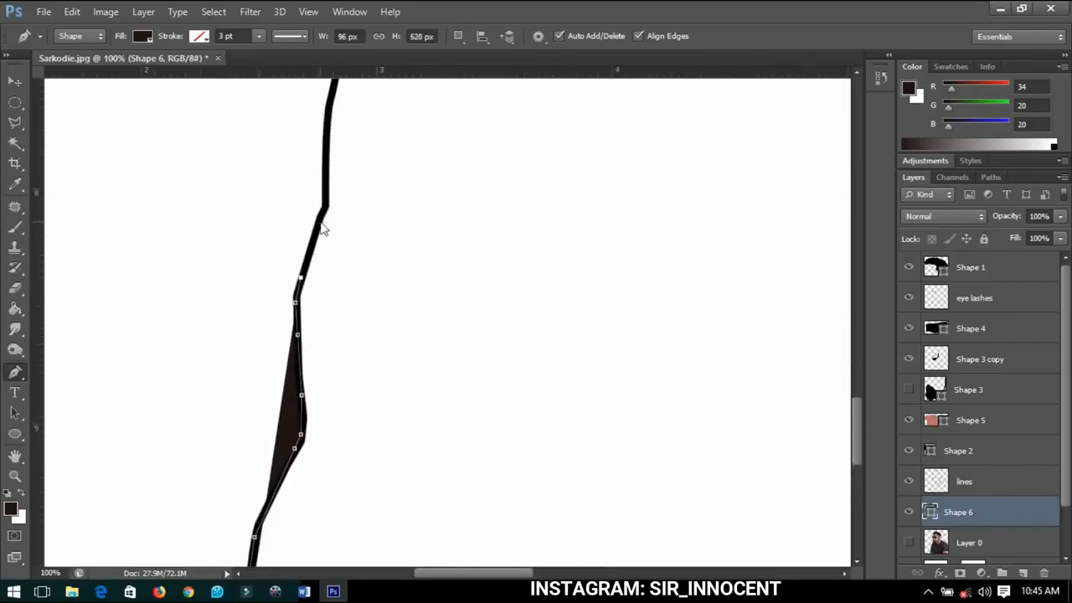
{"action": "left_click", "coordinate": [326, 204]}
{"action": "left_click", "coordinate": [325, 118]}
Extend the shirt path along the upper sleeve and over the curved shoulder to where the line meets the beard
{"action": "left_click_drag", "start_coordinate": [327, 113], "coordinate": [332, 362]}
{"action": "left_click_drag", "start_coordinate": [358, 227], "coordinate": [368, 184]}
{"action": "left_click_drag", "start_coordinate": [416, 82], "coordinate": [447, 168]}
{"action": "left_click", "coordinate": [502, 114]}
{"action": "left_click_drag", "start_coordinate": [583, 82], "coordinate": [435, 293]}
{"action": "left_click_drag", "start_coordinate": [313, 379], "coordinate": [301, 281]}
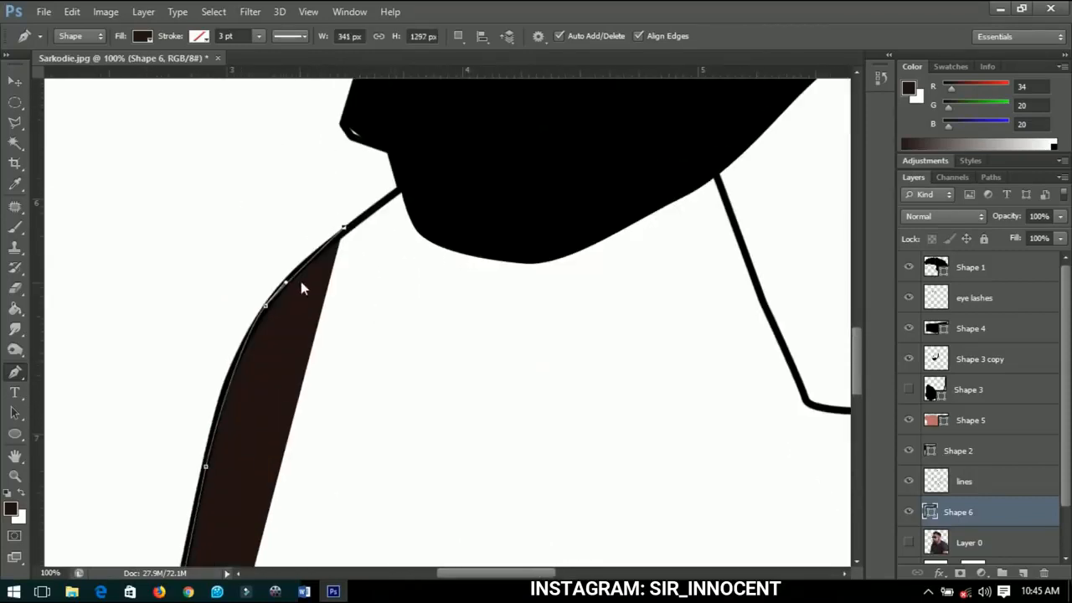
{"action": "left_click", "coordinate": [402, 188]}
Carry the shirt path across the beard to the start of the neckline on its far side
{"action": "left_click_drag", "start_coordinate": [433, 217], "coordinate": [391, 296]}
{"action": "left_click", "coordinate": [595, 259]}
{"action": "left_click", "coordinate": [674, 256]}
{"action": "left_click_drag", "start_coordinate": [675, 258], "coordinate": [439, 125]}
Trace the shirt path down the neckline and around its lowest curve
{"action": "left_click", "coordinate": [453, 161]}
{"action": "left_click", "coordinate": [501, 289]}
{"action": "left_click", "coordinate": [529, 354]}
{"action": "left_click", "coordinate": [566, 360]}
{"action": "left_click", "coordinate": [615, 356]}
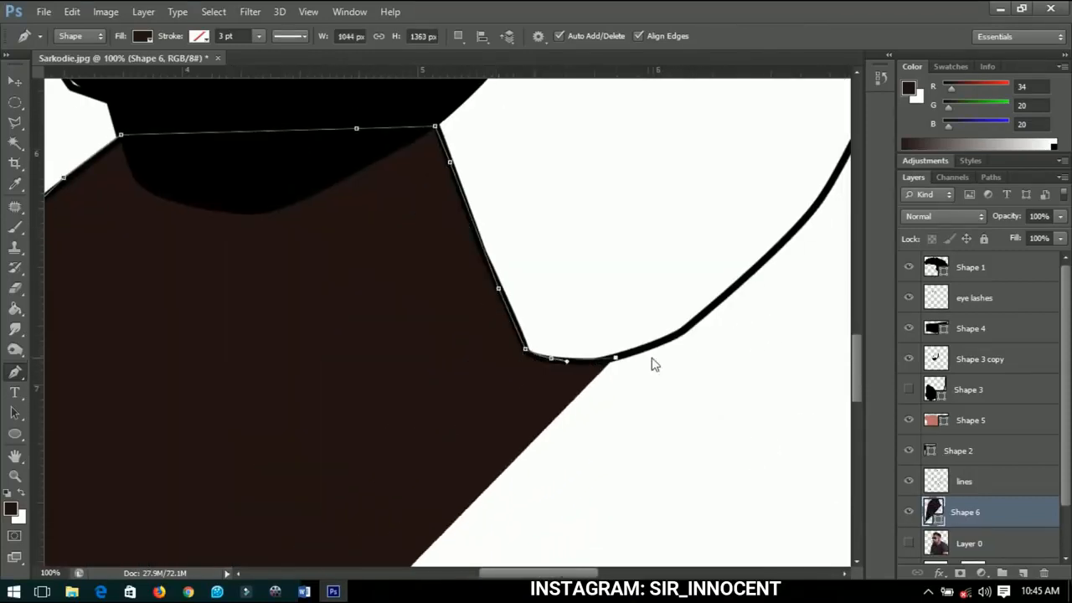
{"action": "left_click", "coordinate": [675, 336]}
{"action": "left_click", "coordinate": [718, 301]}
Trace the shirt path up the far side of the neckline to the corner where the collar meets the shoulder
{"action": "left_click", "coordinate": [471, 424]}
{"action": "left_click", "coordinate": [515, 341]}
{"action": "left_click", "coordinate": [564, 239]}
{"action": "left_click", "coordinate": [614, 140]}
{"action": "left_click_drag", "start_coordinate": [615, 140], "coordinate": [406, 293]}
{"action": "left_click", "coordinate": [439, 249]}
{"action": "left_click", "coordinate": [467, 229]}
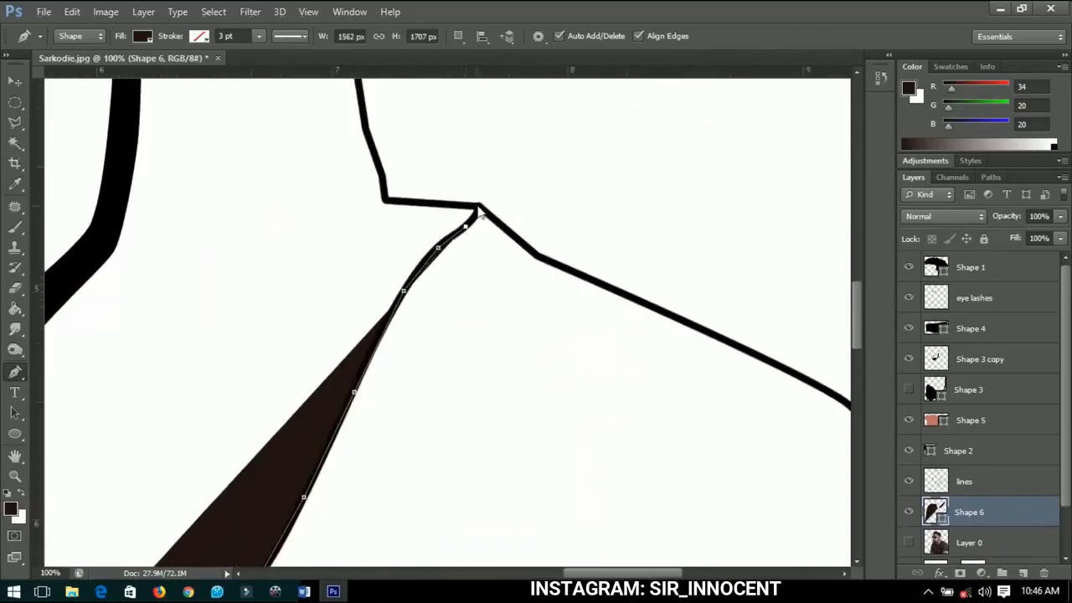
{"action": "left_click", "coordinate": [478, 209]}
Continue the shirt path over the far shoulder curve and down the sleeve line to the canvas edge
{"action": "left_click_drag", "start_coordinate": [610, 396], "coordinate": [513, 192]}
{"action": "left_click_drag", "start_coordinate": [605, 284], "coordinate": [624, 310]}
{"action": "left_click", "coordinate": [652, 366]}
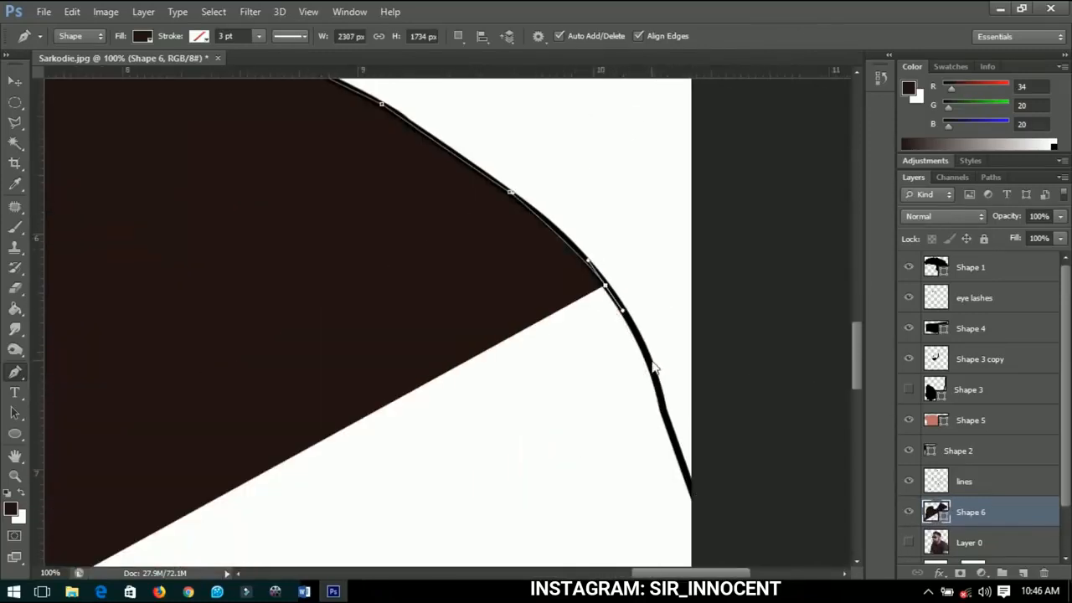
{"action": "left_click", "coordinate": [662, 407]}
{"action": "left_click", "coordinate": [684, 480]}
{"action": "left_click_drag", "start_coordinate": [687, 480], "coordinate": [658, 135]}
Carry the shirt path down outside the canvas edge and back in to the end of the far sleeve's hem line
{"action": "left_click", "coordinate": [681, 165]}
{"action": "scroll", "coordinate": [668, 358], "scroll_direction": "down", "scroll_amount": 3}
{"action": "left_click", "coordinate": [677, 476]}
{"action": "scroll", "coordinate": [645, 474], "scroll_direction": "up", "scroll_amount": 4}
{"action": "left_click", "coordinate": [684, 478]}
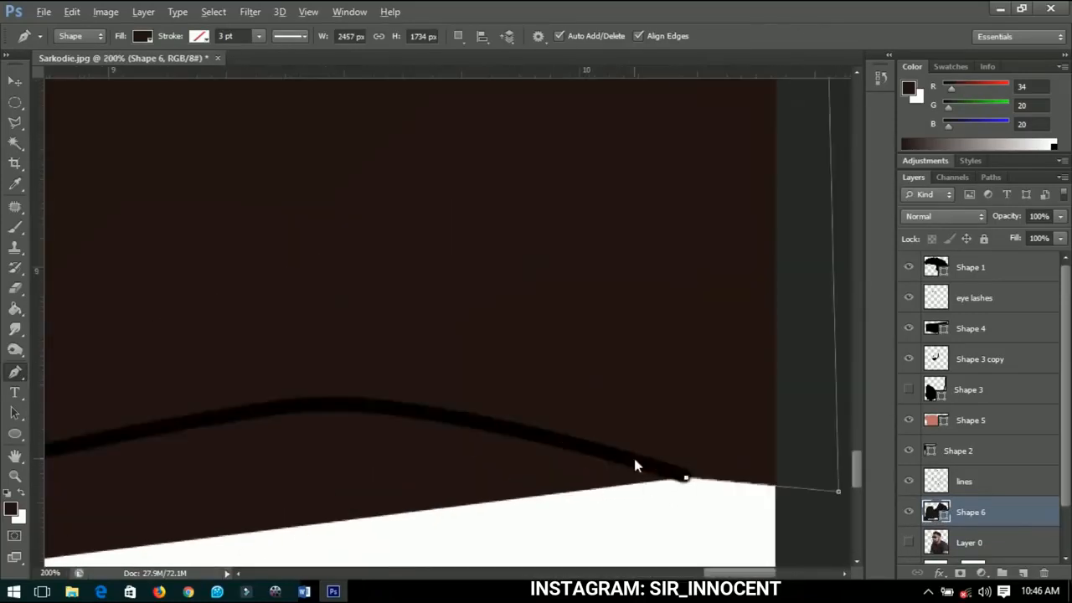
Follow the far sleeve's hem line with the shirt path and start down the torso's side line
{"action": "left_click", "coordinate": [442, 408]}
{"action": "left_click_drag", "start_coordinate": [278, 404], "coordinate": [585, 357]}
{"action": "left_click", "coordinate": [493, 375]}
{"action": "left_click_drag", "start_coordinate": [276, 428], "coordinate": [744, 188]}
{"action": "left_click", "coordinate": [677, 232]}
{"action": "left_click", "coordinate": [544, 345]}
{"action": "left_click_drag", "start_coordinate": [544, 345], "coordinate": [574, 77]}
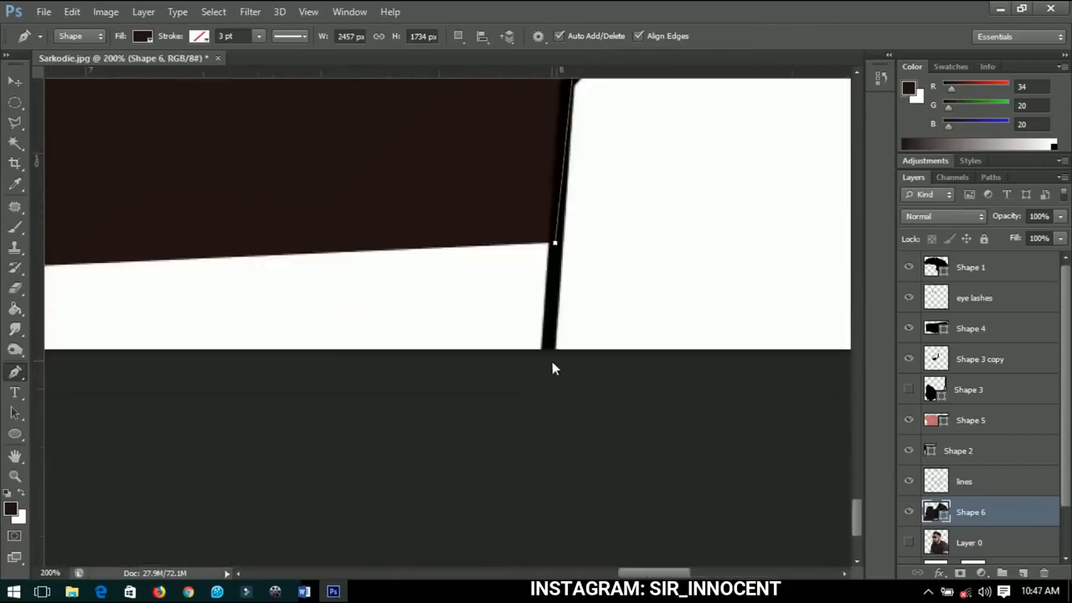
Run the shirt path below the canvas's lower edge and close it at its starting point
{"action": "left_click", "coordinate": [552, 363]}
{"action": "scroll", "coordinate": [552, 361], "scroll_direction": "down", "scroll_amount": 5}
{"action": "left_click", "coordinate": [520, 360]}
{"action": "key", "text": "ctrl+0"}
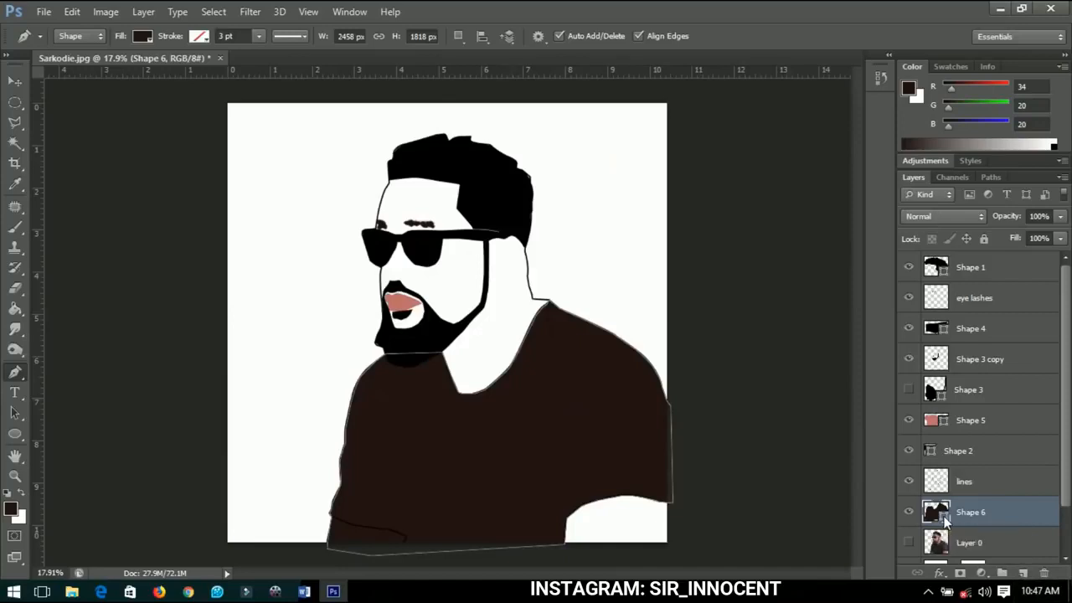
Set the shirt shape's fill colour to black (000000)
{"action": "double_click", "coordinate": [936, 512]}
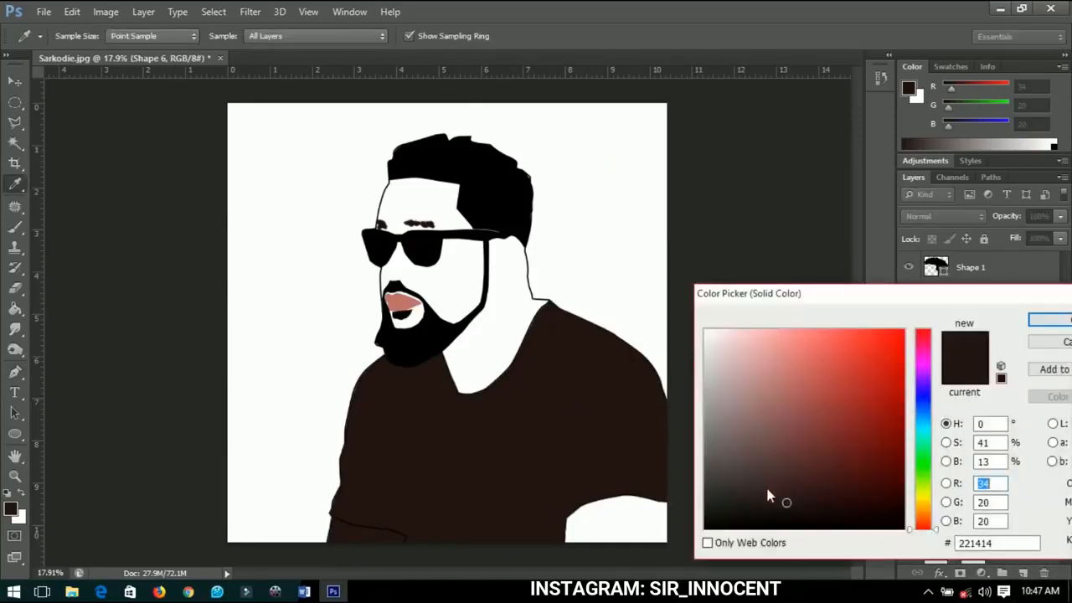
{"action": "left_click_drag", "start_coordinate": [769, 495], "coordinate": [685, 545]}
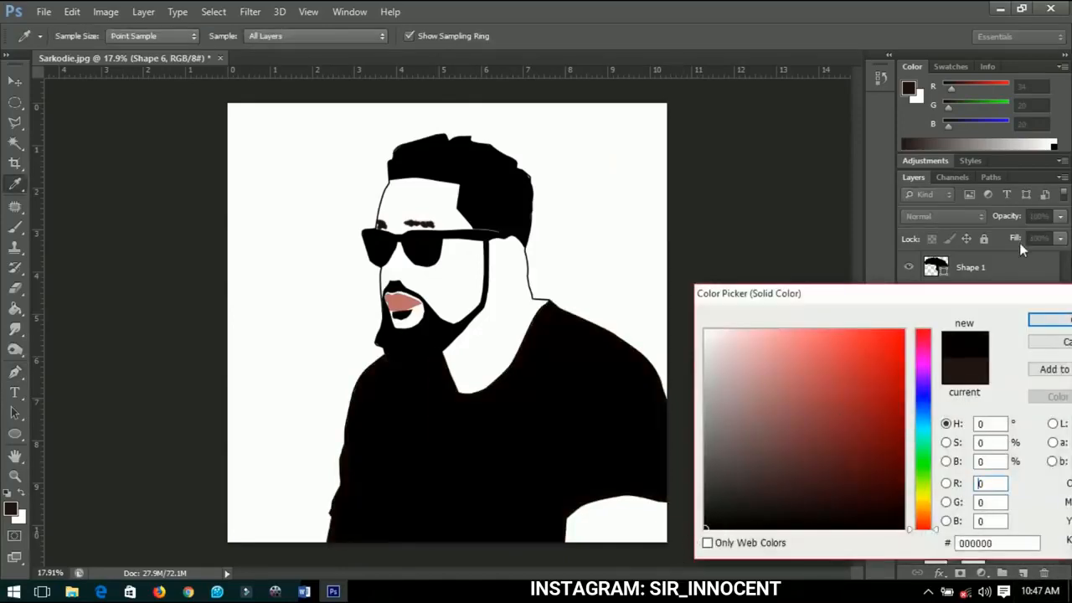
{"action": "left_click", "coordinate": [1038, 322]}
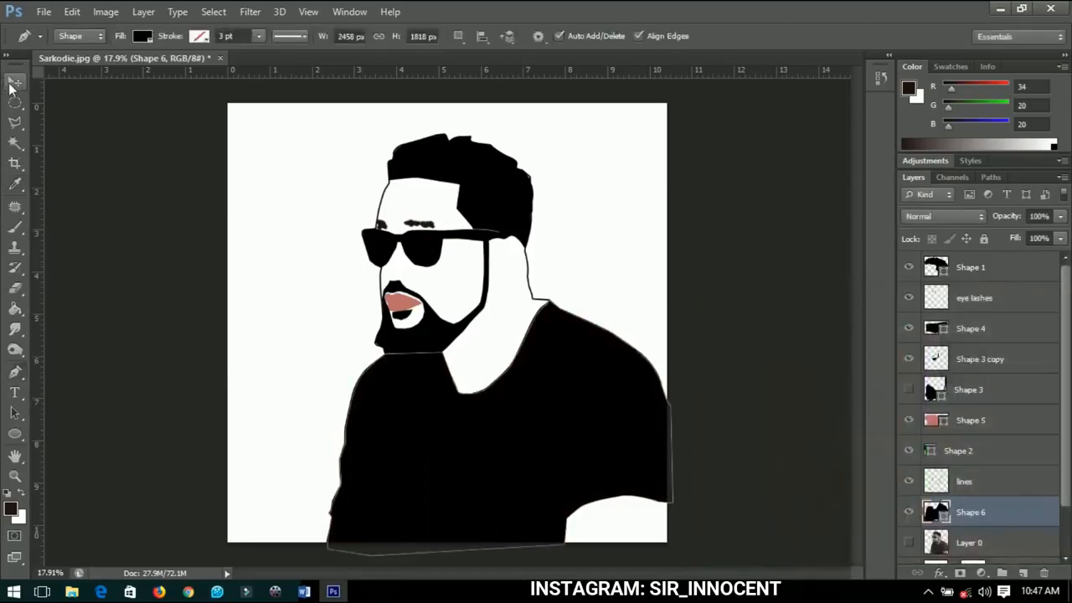
Duplicate the Shape 6 shirt layer and rasterize the copy, keeping the original hidden
{"action": "left_click", "coordinate": [14, 82]}
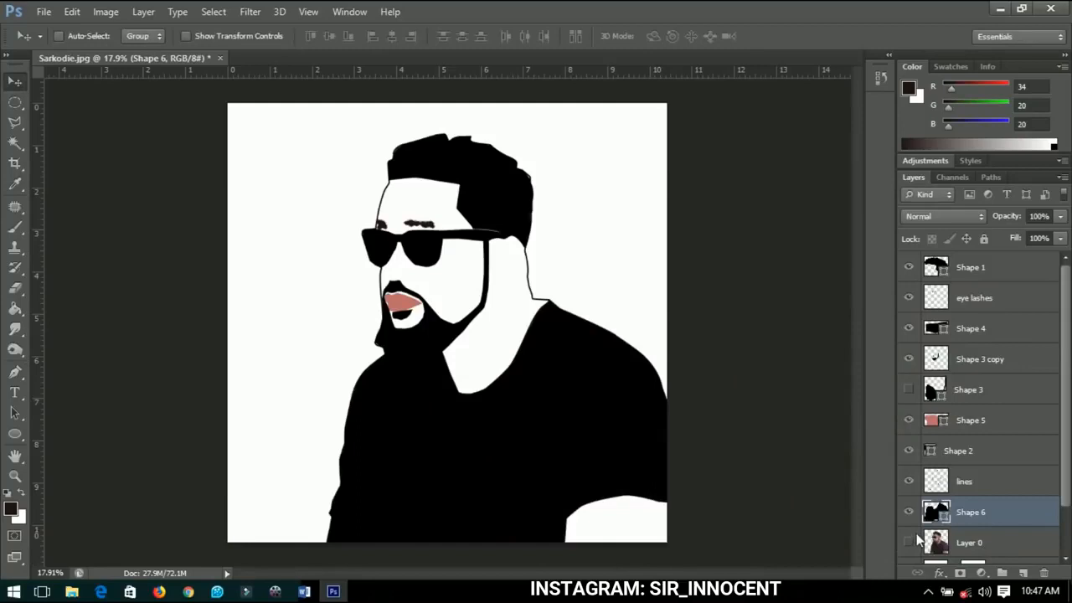
{"action": "key", "text": "ctrl+j"}
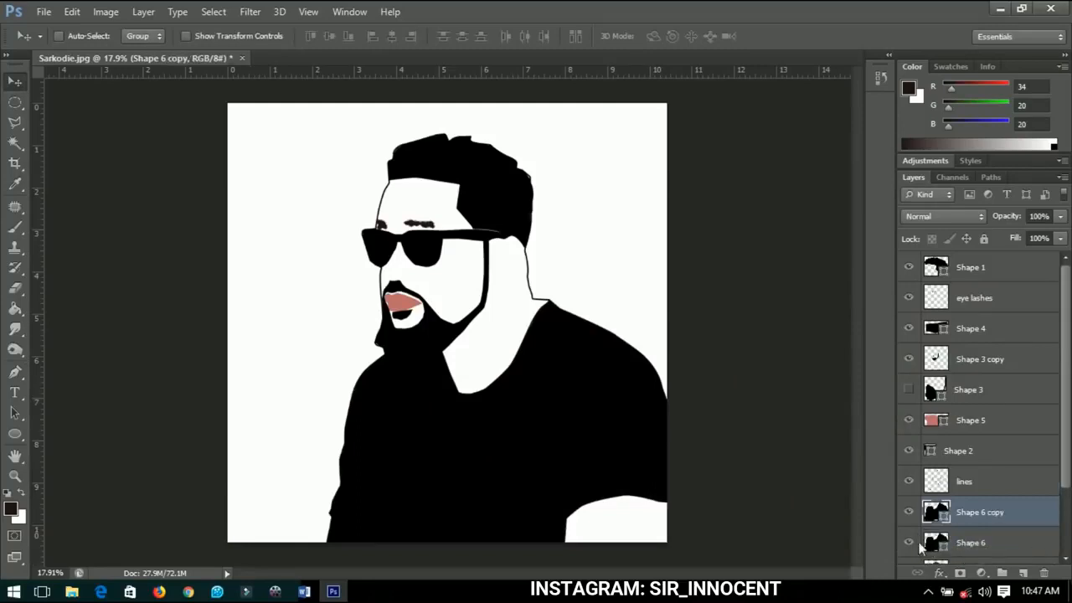
{"action": "right_click", "coordinate": [975, 506]}
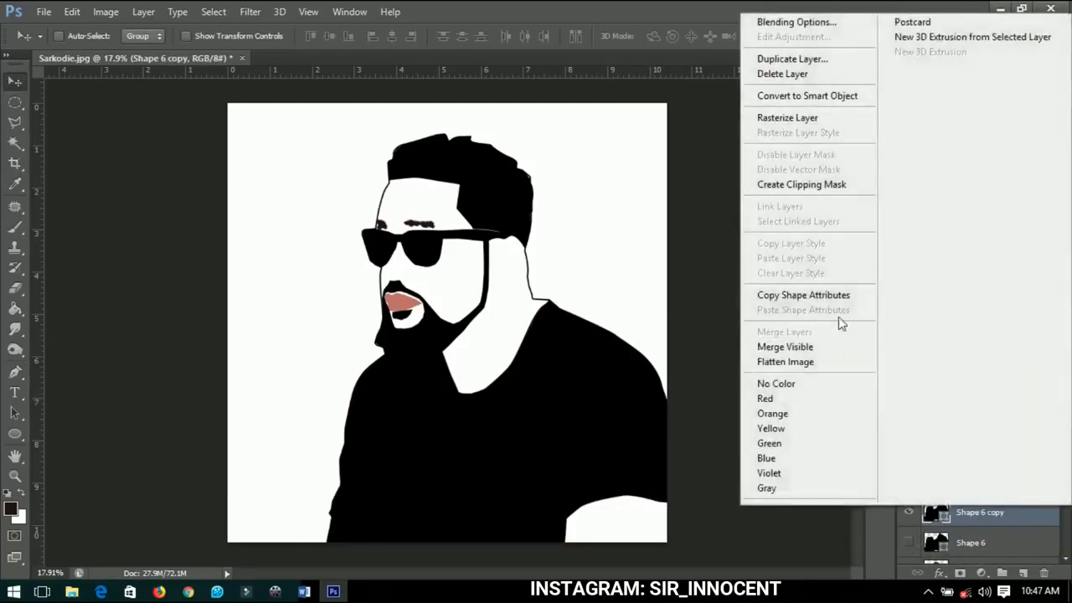
{"action": "left_click", "coordinate": [792, 118]}
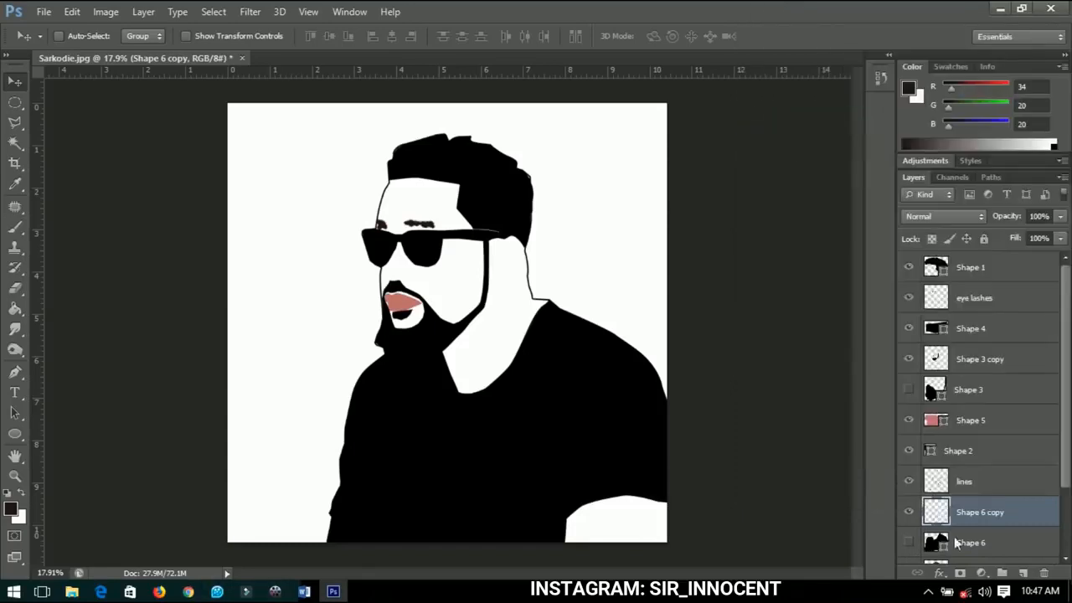
Set the shirt copy's opacity to 0% to expose the line art around the near sleeve's cuff
{"action": "type", "text": "0"}
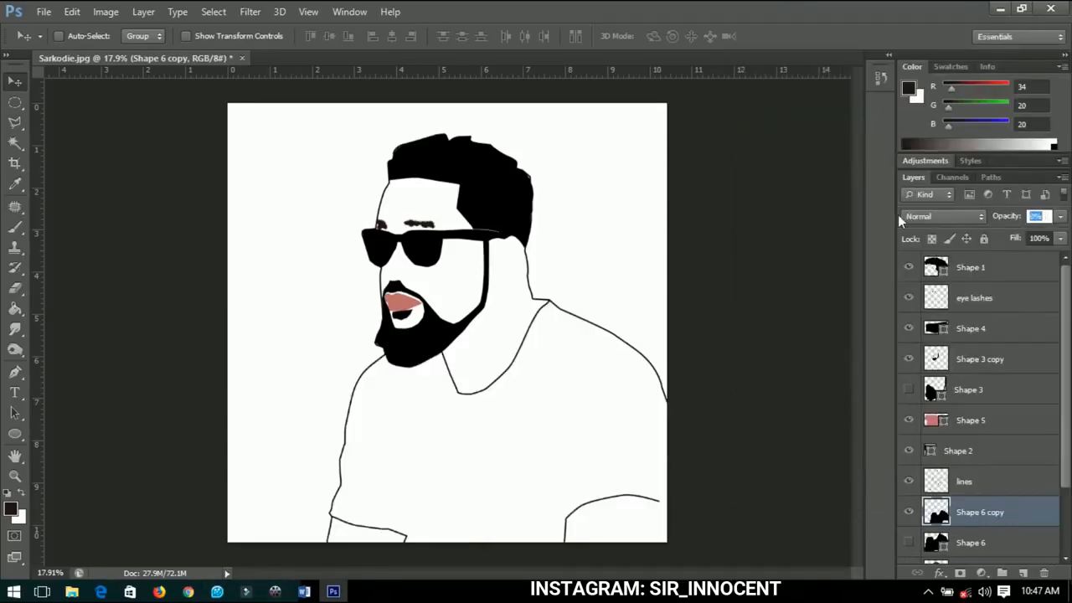
{"action": "key", "text": "Return"}
{"action": "scroll", "coordinate": [335, 527], "scroll_direction": "up", "scroll_amount": 2}
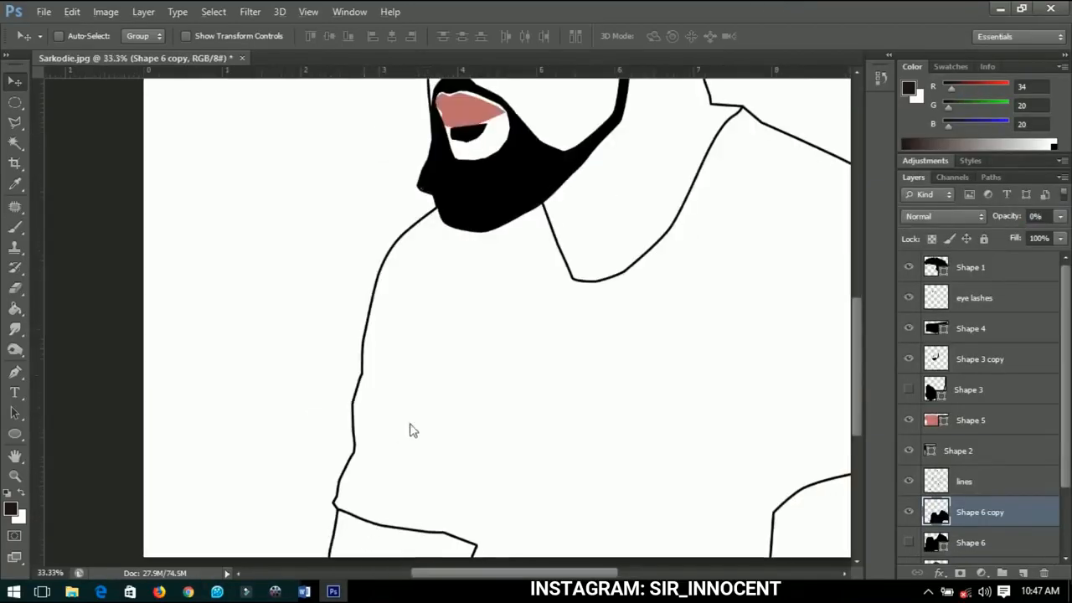
{"action": "scroll", "coordinate": [416, 418], "scroll_direction": "up", "scroll_amount": 1}
{"action": "scroll", "coordinate": [425, 414], "scroll_direction": "up", "scroll_amount": 1}
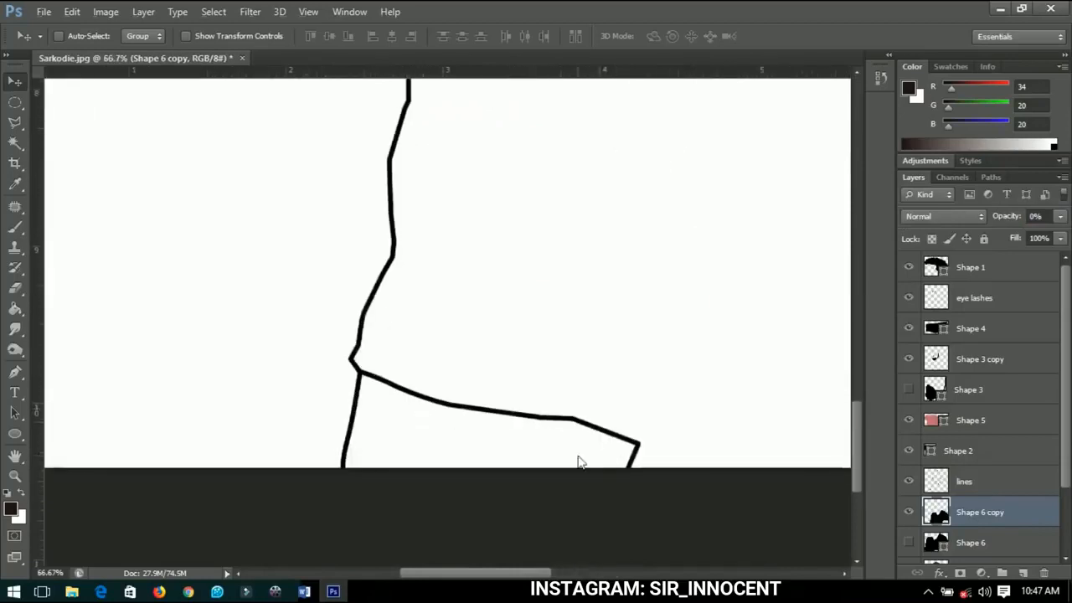
{"action": "scroll", "coordinate": [354, 448], "scroll_direction": "left", "scroll_amount": 2}
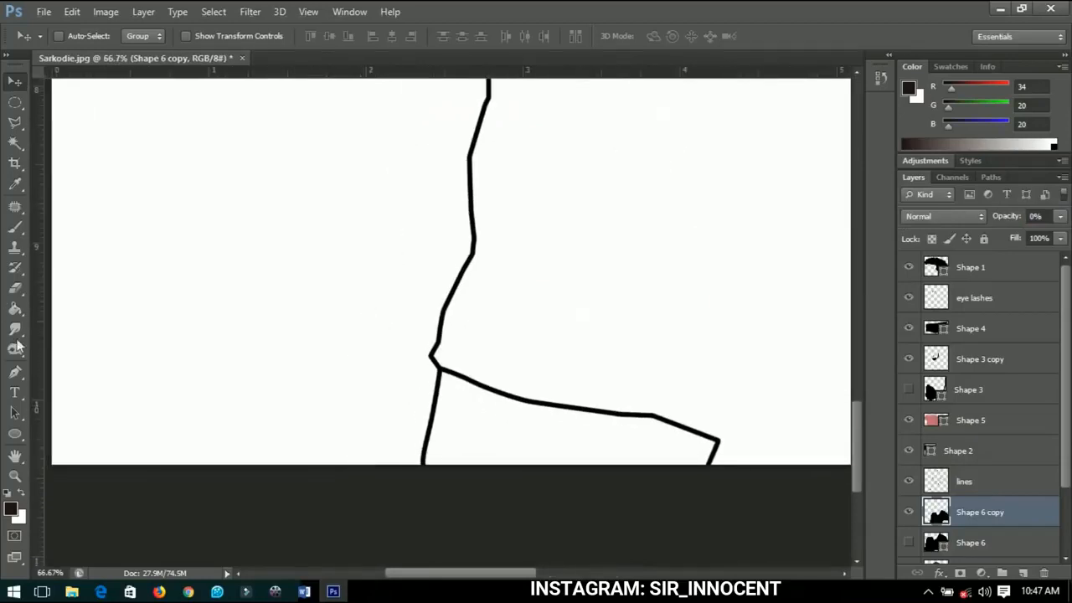
Select the forearm area below the near sleeve's hem with the Polygonal Lasso, extending past the canvas's lower edge
{"action": "left_click", "coordinate": [15, 122]}
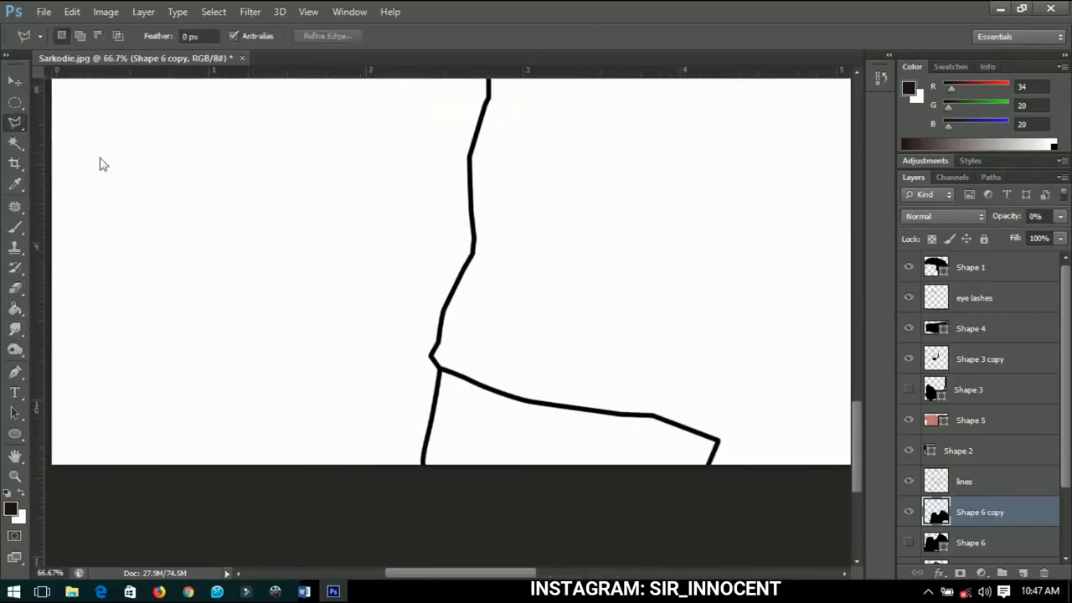
{"action": "left_click", "coordinate": [458, 374]}
{"action": "left_click", "coordinate": [483, 387]}
{"action": "left_click", "coordinate": [509, 397]}
{"action": "left_click", "coordinate": [537, 403]}
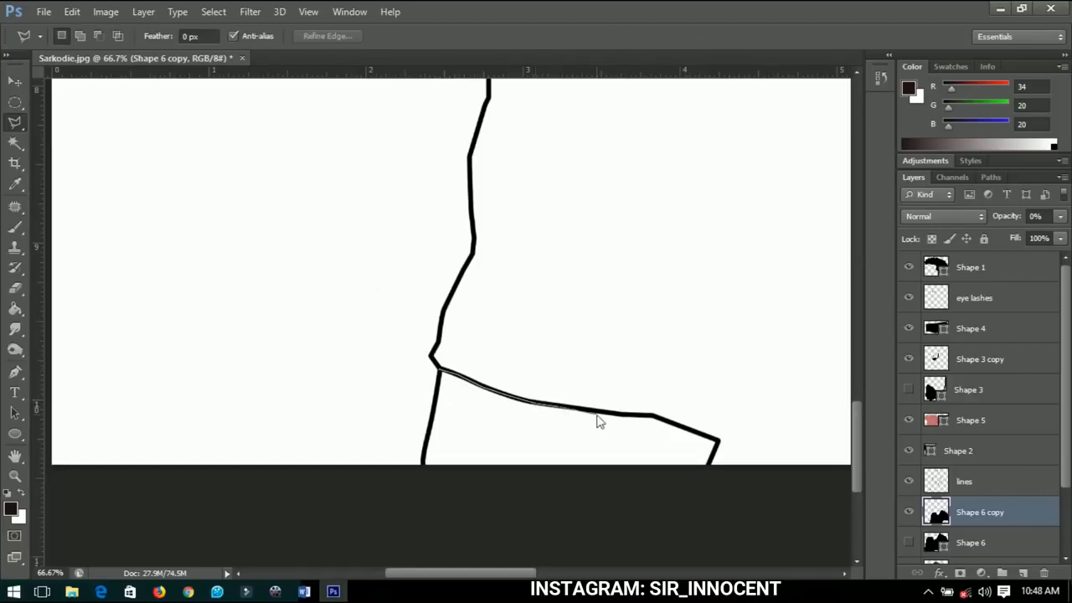
{"action": "left_click", "coordinate": [653, 417]}
{"action": "left_click", "coordinate": [713, 440]}
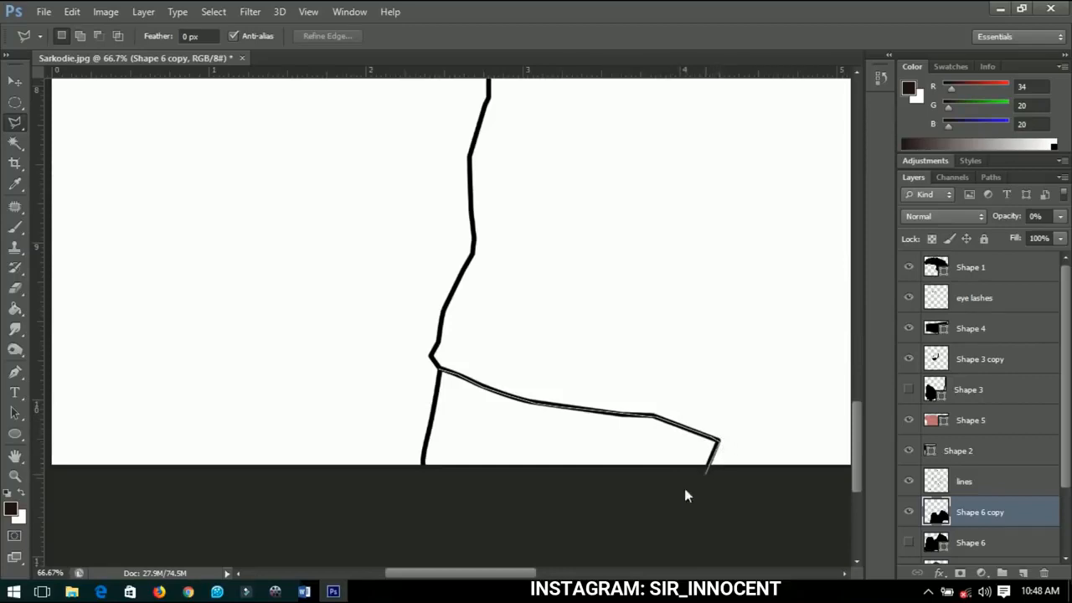
{"action": "left_click", "coordinate": [399, 514]}
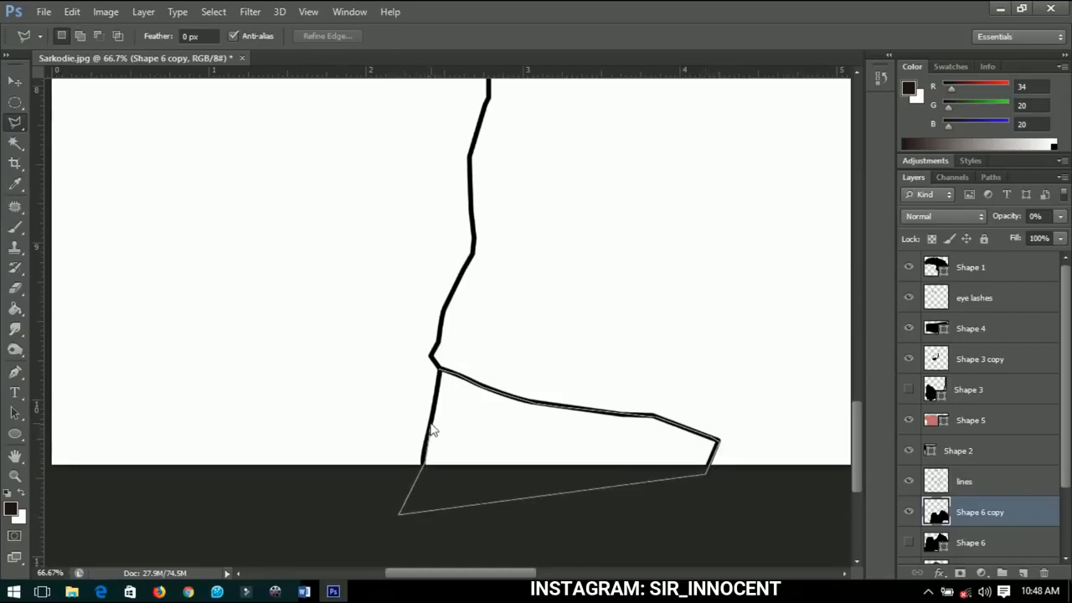
{"action": "left_click", "coordinate": [440, 371]}
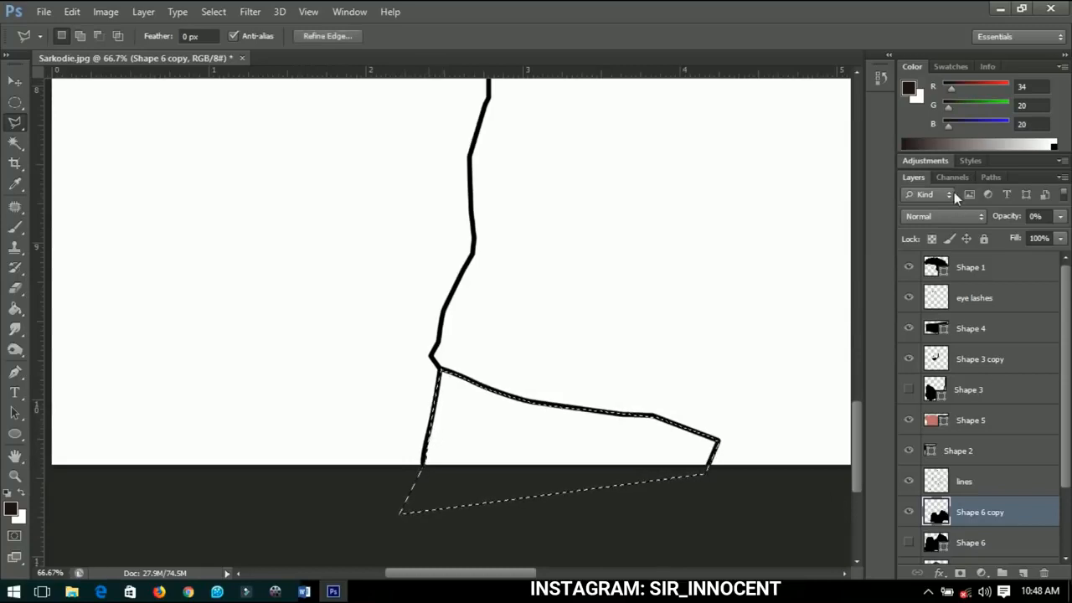
Restore the shirt copy's opacity to 100% and cut the selected forearm area out of it
{"action": "left_click_drag", "start_coordinate": [1006, 219], "coordinate": [1068, 219]}
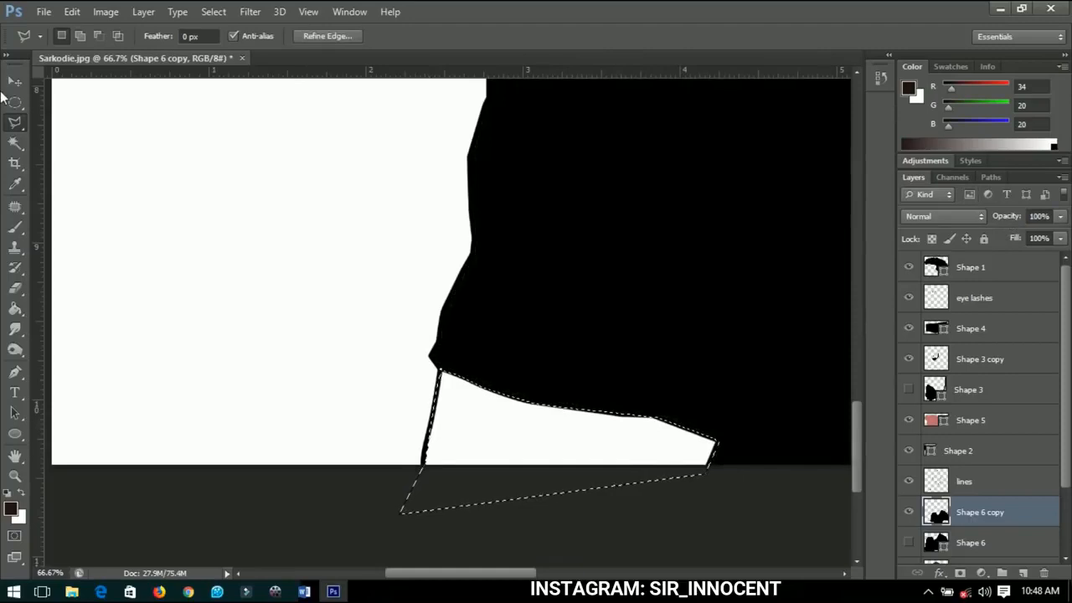
{"action": "key", "text": "ctrl+d"}
{"action": "key", "text": "ctrl+0"}
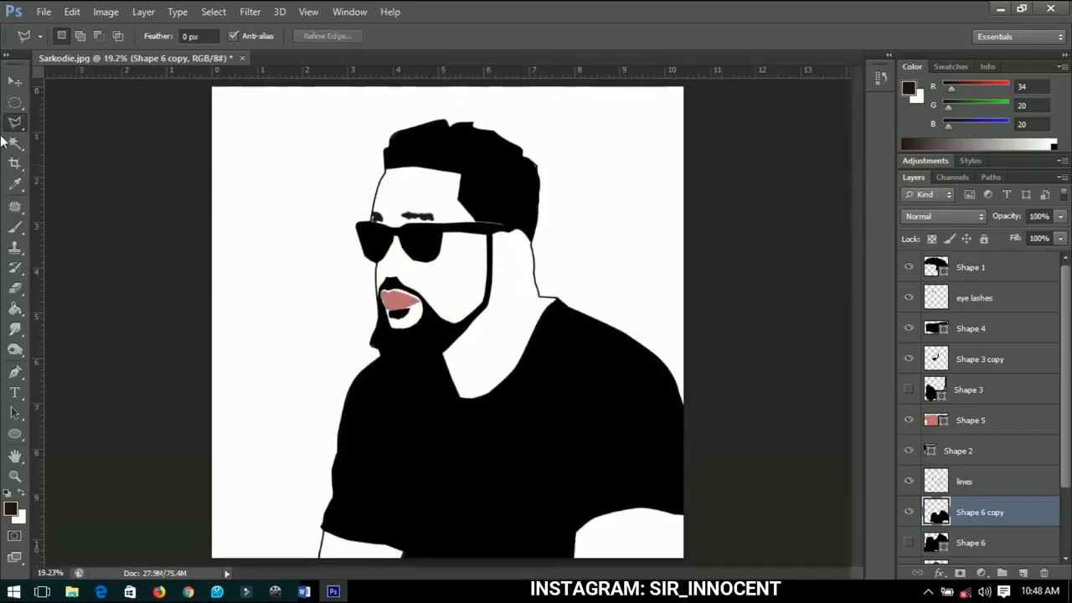
Show the Layer 0 photo and make Shape 2 the active layer for work on the ear
{"action": "left_click", "coordinate": [15, 80]}
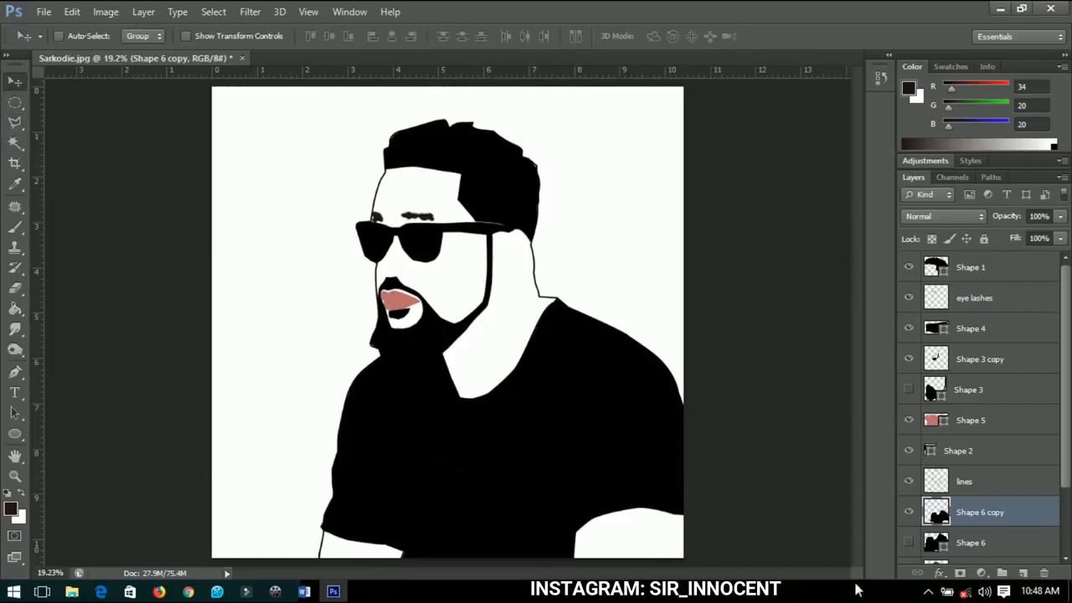
{"action": "scroll", "coordinate": [1053, 426], "scroll_direction": "down", "scroll_amount": 3}
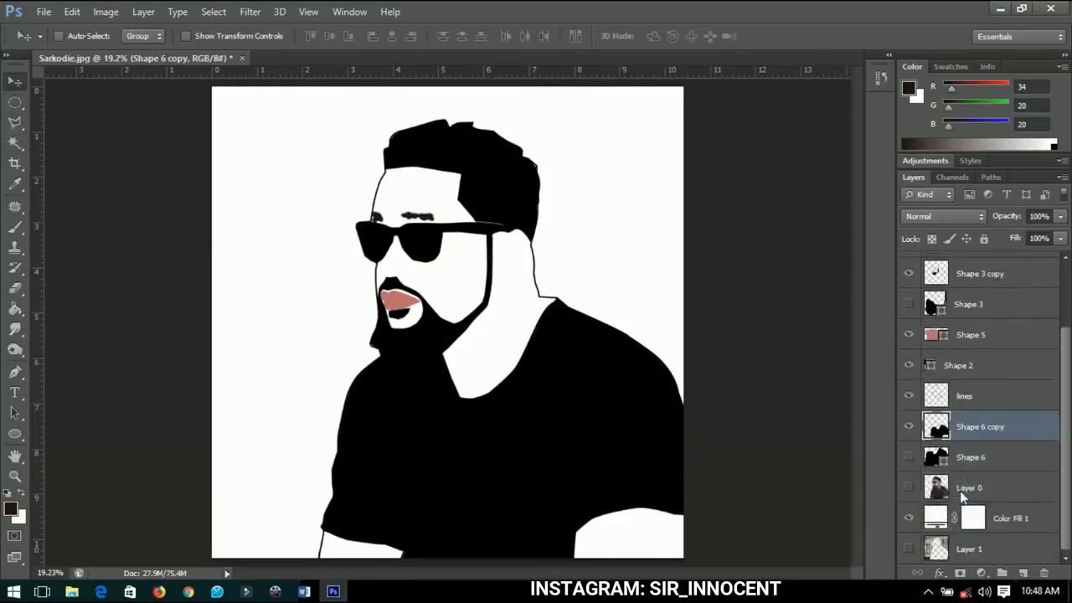
{"action": "left_click", "coordinate": [908, 488]}
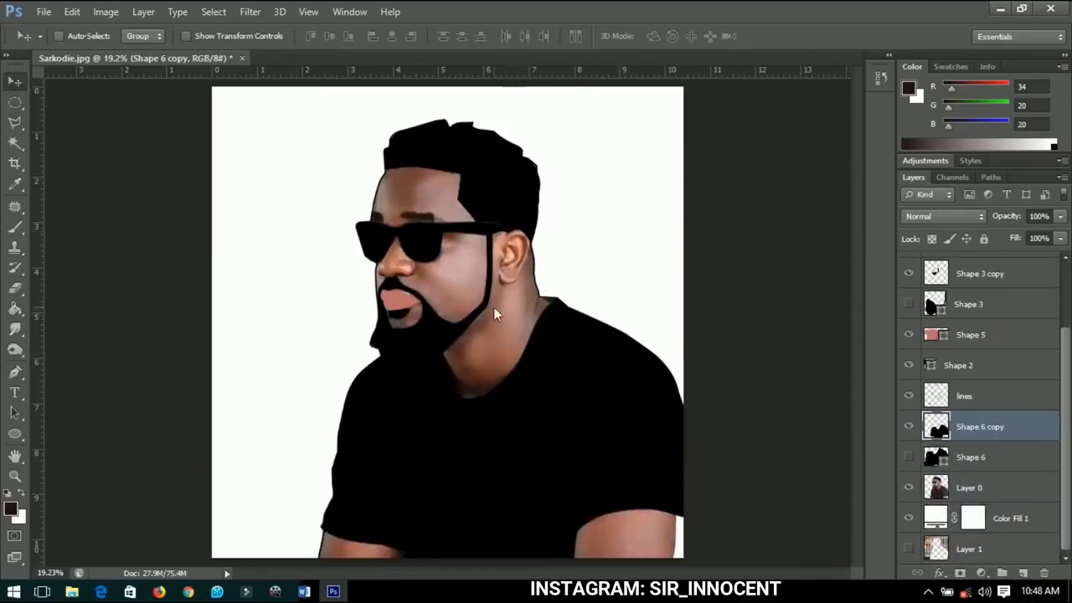
{"action": "scroll", "coordinate": [514, 270], "scroll_direction": "up", "scroll_amount": 5}
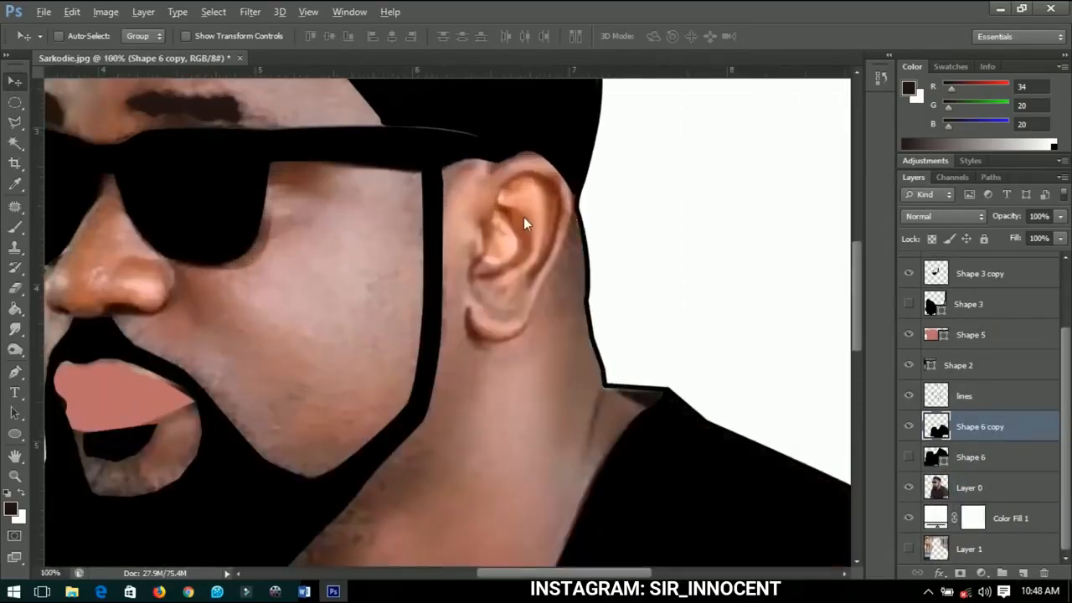
{"action": "scroll", "coordinate": [524, 217], "scroll_direction": "up", "scroll_amount": 1}
{"action": "scroll", "coordinate": [1015, 444], "scroll_direction": "up", "scroll_amount": 3}
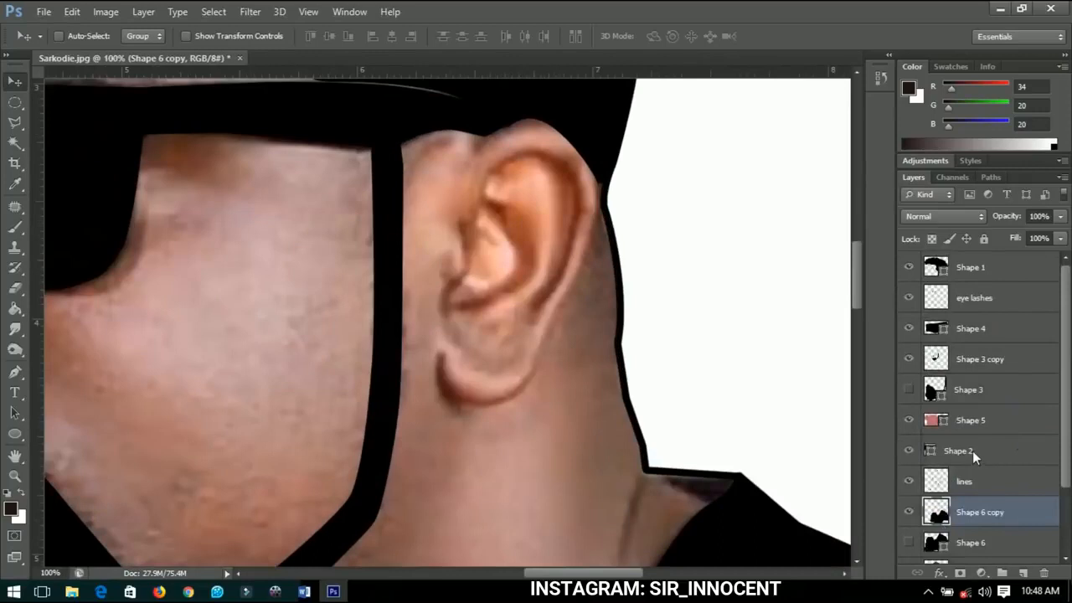
{"action": "left_click", "coordinate": [972, 451]}
{"action": "scroll", "coordinate": [502, 161], "scroll_direction": "up", "scroll_amount": 1}
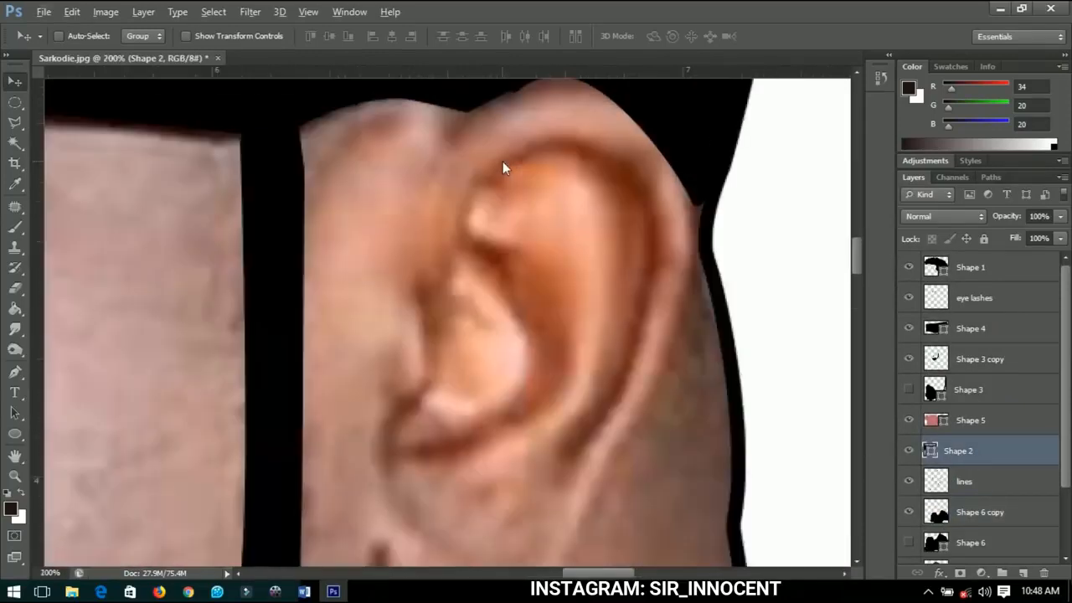
{"action": "left_click_drag", "start_coordinate": [560, 204], "coordinate": [517, 209]}
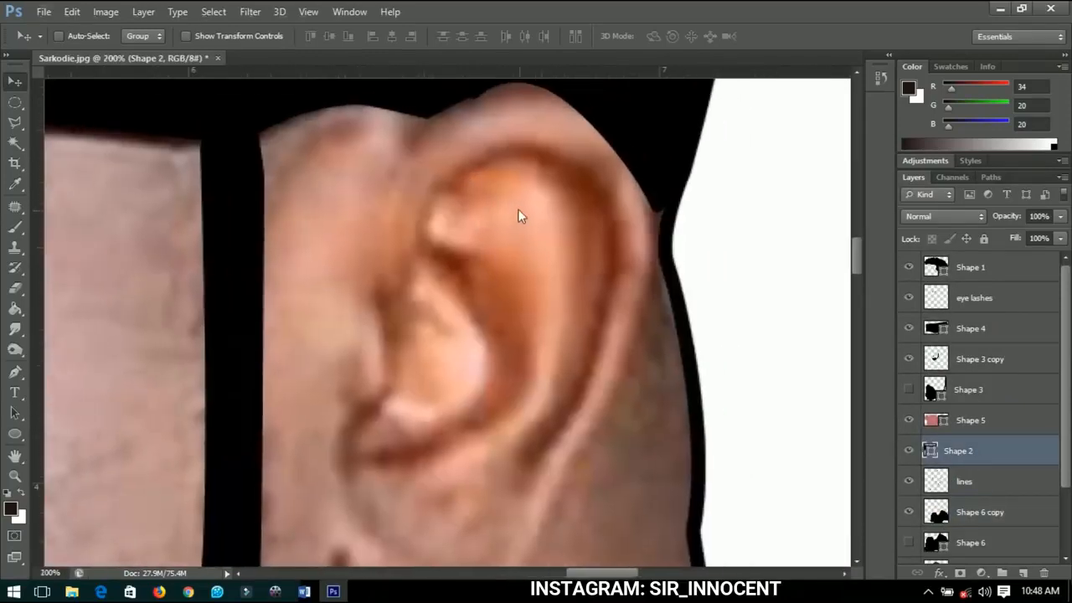
Trace the outer edge of the ear's rim shadow with the Pen tool, from the upper front around and down toward the lobe
{"action": "left_click", "coordinate": [15, 371]}
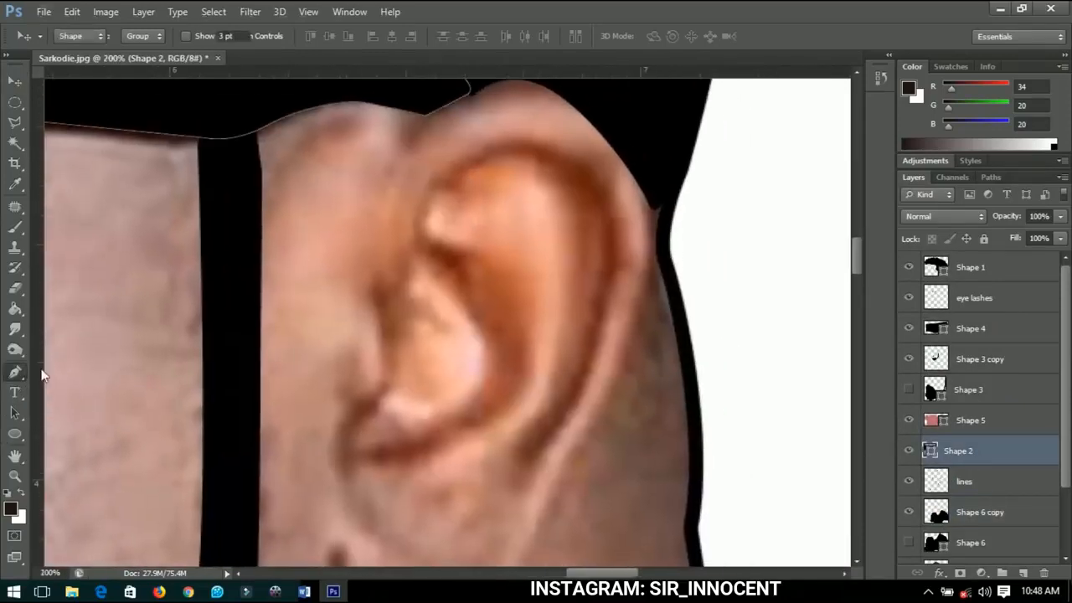
{"action": "left_click", "coordinate": [439, 179]}
{"action": "left_click", "coordinate": [480, 152]}
{"action": "left_click", "coordinate": [495, 142]}
{"action": "left_click", "coordinate": [536, 136]}
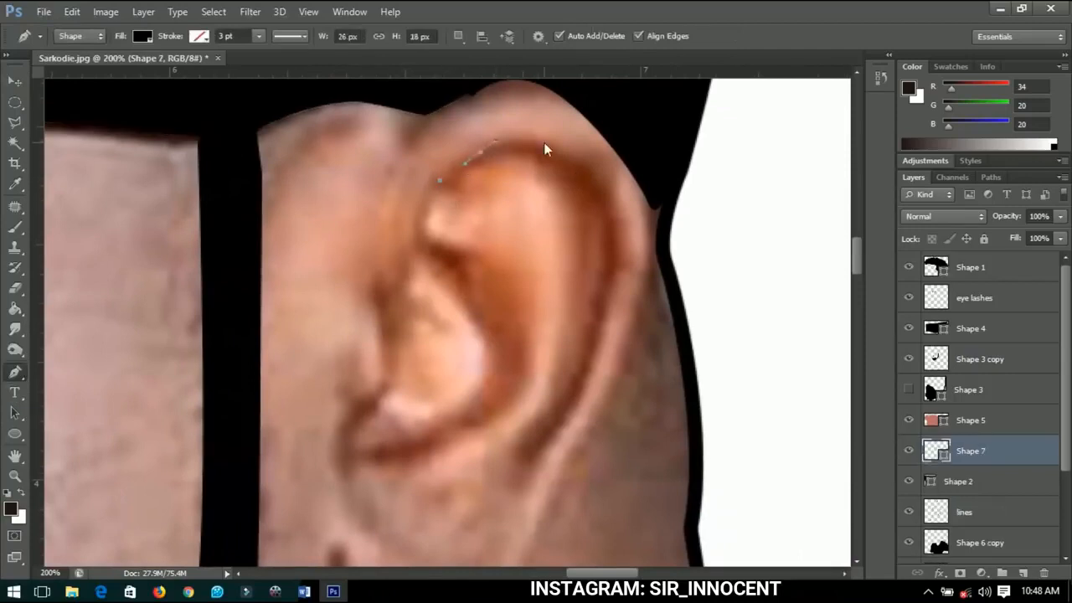
{"action": "left_click", "coordinate": [563, 153]}
{"action": "left_click", "coordinate": [588, 167]}
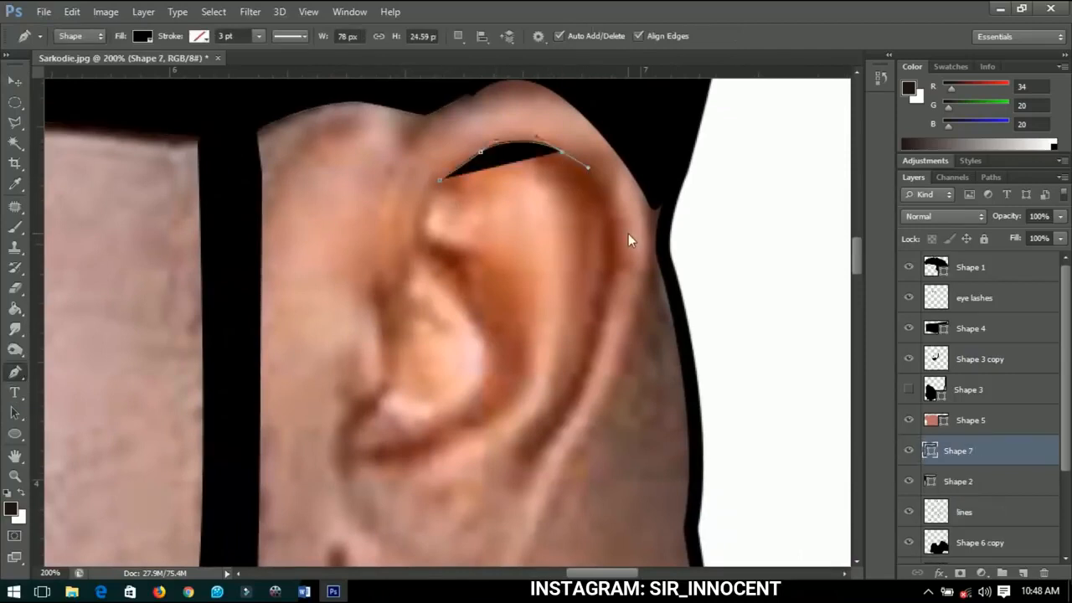
{"action": "left_click_drag", "start_coordinate": [617, 271], "coordinate": [606, 308]}
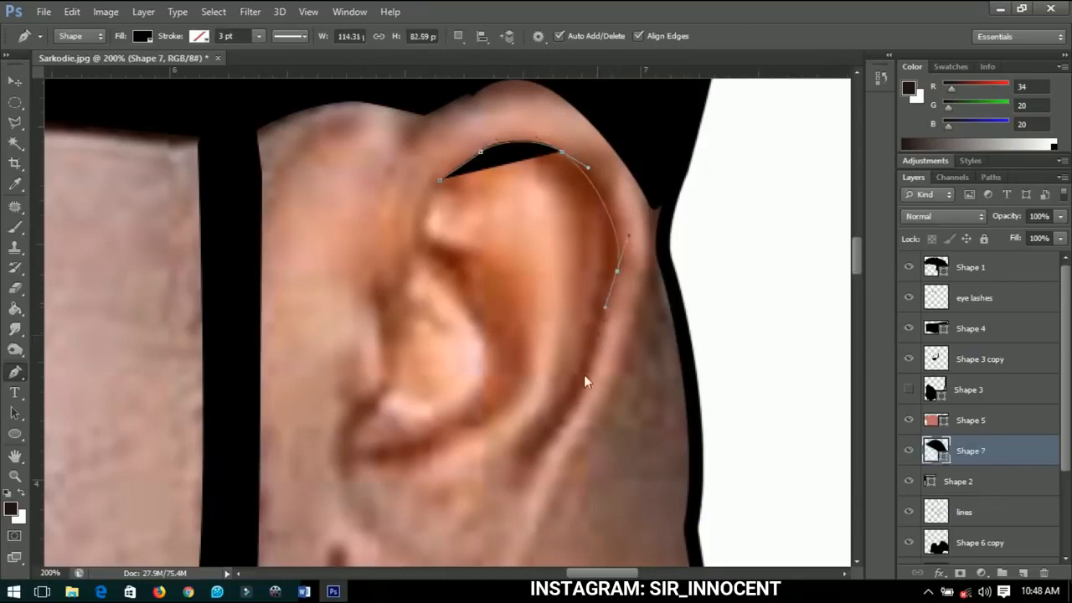
{"action": "left_click_drag", "start_coordinate": [534, 461], "coordinate": [519, 463]}
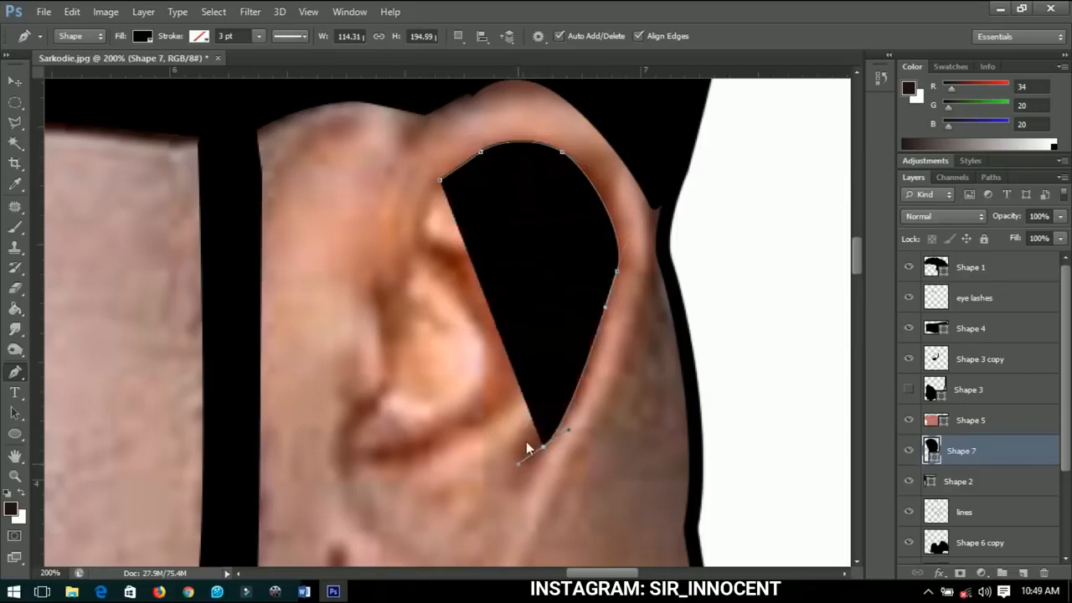
Set the rim shadow shape's opacity to 0% and trace its inner edge back up to the start, about 114 px wide and 204 px high
{"action": "left_click_drag", "start_coordinate": [983, 222], "coordinate": [741, 289]}
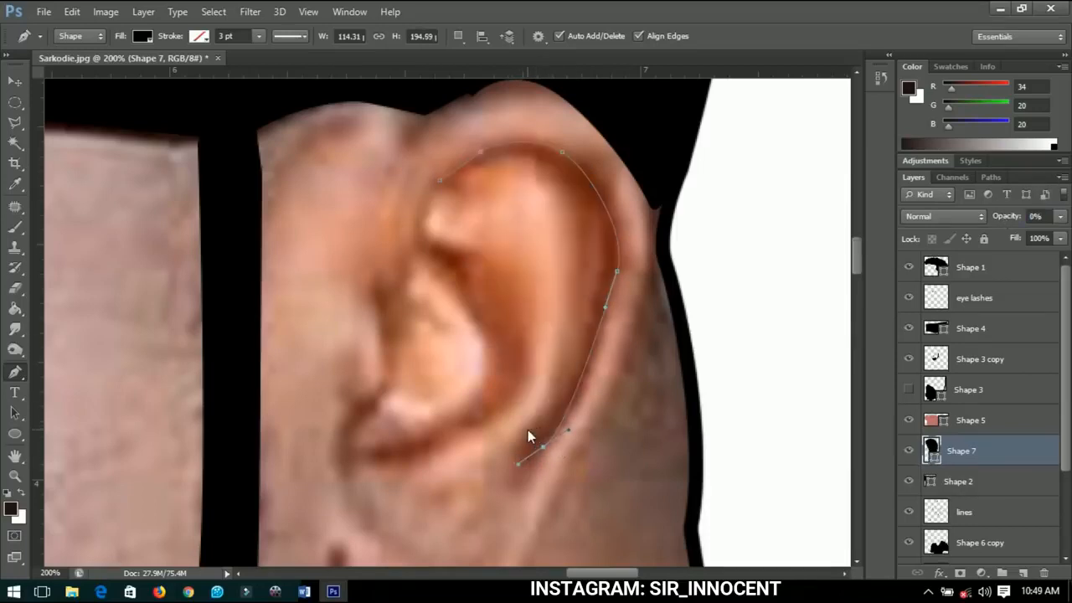
{"action": "left_click_drag", "start_coordinate": [545, 412], "coordinate": [540, 413]}
{"action": "left_click_drag", "start_coordinate": [492, 166], "coordinate": [464, 181]}
{"action": "key", "text": "Return"}
Recolour the rim shadow shape with the brown #722c12 sampled from the photo's ear shadow
{"action": "double_click", "coordinate": [932, 457]}
{"action": "left_click", "coordinate": [578, 191]}
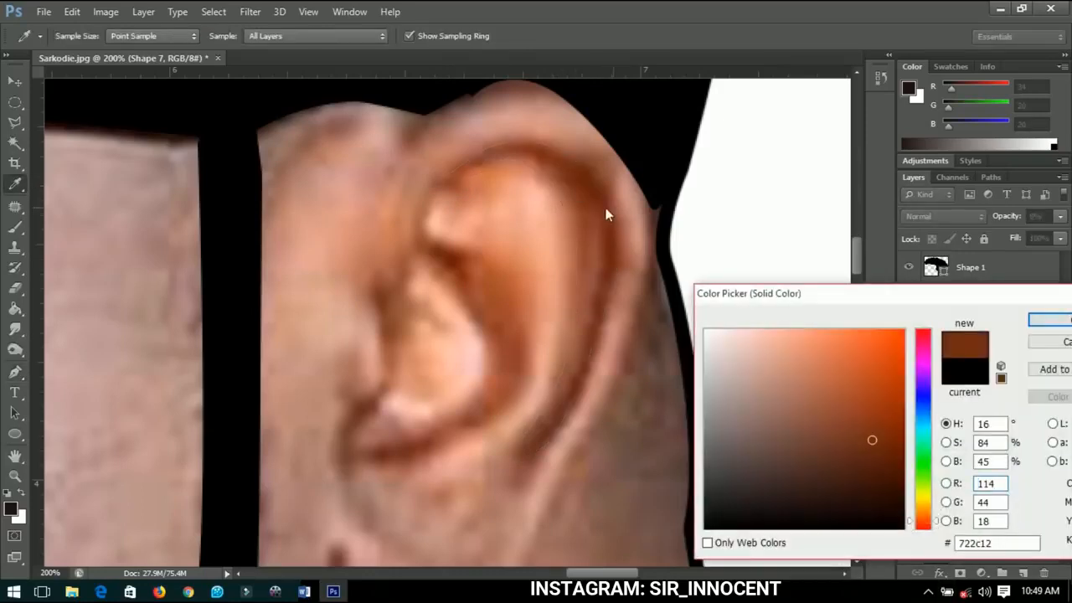
{"action": "left_click", "coordinate": [1049, 319]}
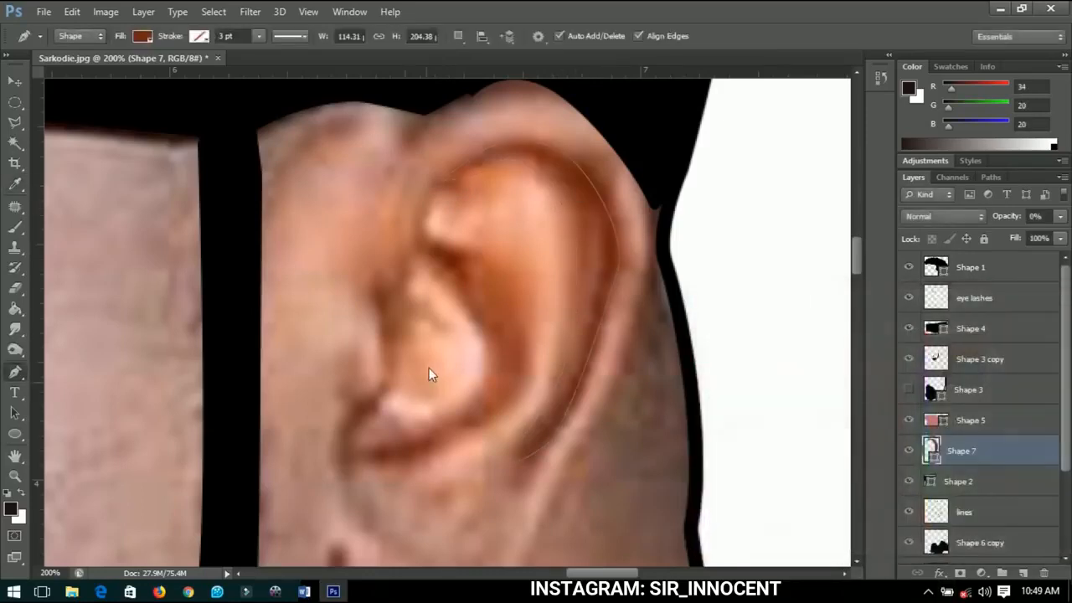
Trace a new pen shape along the ear's inner hollow, from the upper notch around the bowl toward its lower front
{"action": "scroll", "coordinate": [452, 335], "scroll_direction": "down", "scroll_amount": 2}
{"action": "scroll", "coordinate": [463, 303], "scroll_direction": "down", "scroll_amount": 3}
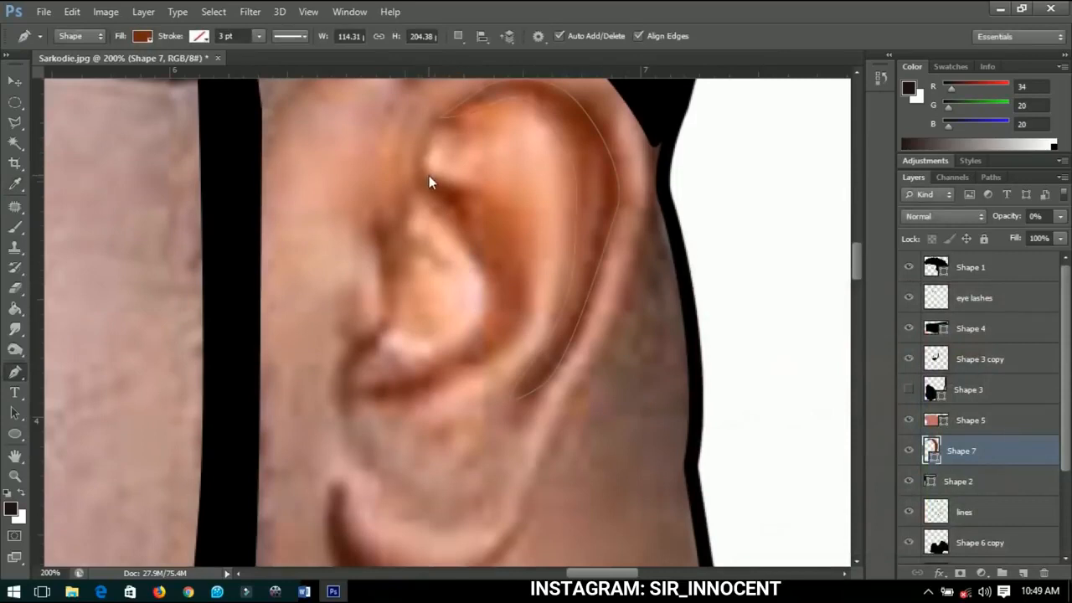
{"action": "left_click", "coordinate": [428, 175]}
{"action": "left_click_drag", "start_coordinate": [458, 201], "coordinate": [464, 211]}
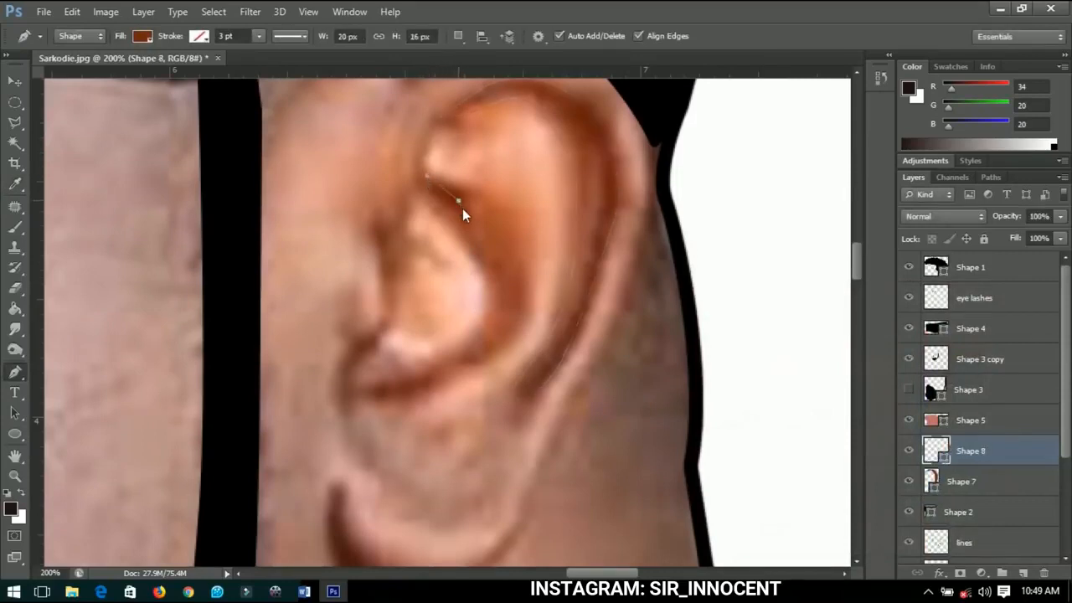
{"action": "left_click_drag", "start_coordinate": [486, 251], "coordinate": [522, 271]}
{"action": "left_click_drag", "start_coordinate": [520, 326], "coordinate": [509, 344]}
{"action": "left_click_drag", "start_coordinate": [444, 376], "coordinate": [426, 390]}
Set the inner hollow shape's opacity to 0% and continue its path around the lower front tip and back along the bowl
{"action": "left_click_drag", "start_coordinate": [500, 275], "coordinate": [666, 286]}
{"action": "key", "text": "0"}
{"action": "key", "text": "0"}
{"action": "left_click_drag", "start_coordinate": [558, 408], "coordinate": [540, 411]}
{"action": "left_click", "coordinate": [544, 400]}
{"action": "left_click", "coordinate": [581, 391]}
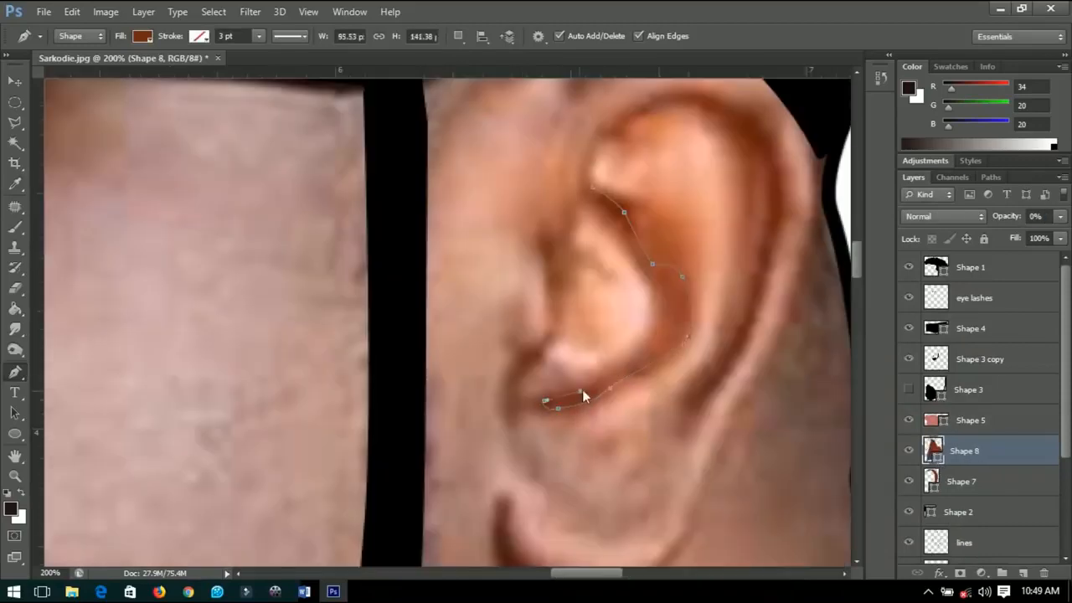
Trace a closed pen shape along the earlobe's lower edge, about 119 px wide and 55 px high
{"action": "scroll", "coordinate": [649, 281], "scroll_direction": "down", "scroll_amount": 3}
{"action": "scroll", "coordinate": [655, 334], "scroll_direction": "up", "scroll_amount": 3}
{"action": "left_click", "coordinate": [542, 211]}
{"action": "mouse_move", "coordinate": [549, 272]}
{"action": "left_mouse_down"}
{"action": "mouse_move", "coordinate": [560, 287]}
{"action": "mouse_move", "coordinate": [636, 298]}
{"action": "left_mouse_up"}
{"action": "left_click_drag", "start_coordinate": [681, 280], "coordinate": [695, 268]}
{"action": "left_click", "coordinate": [728, 233]}
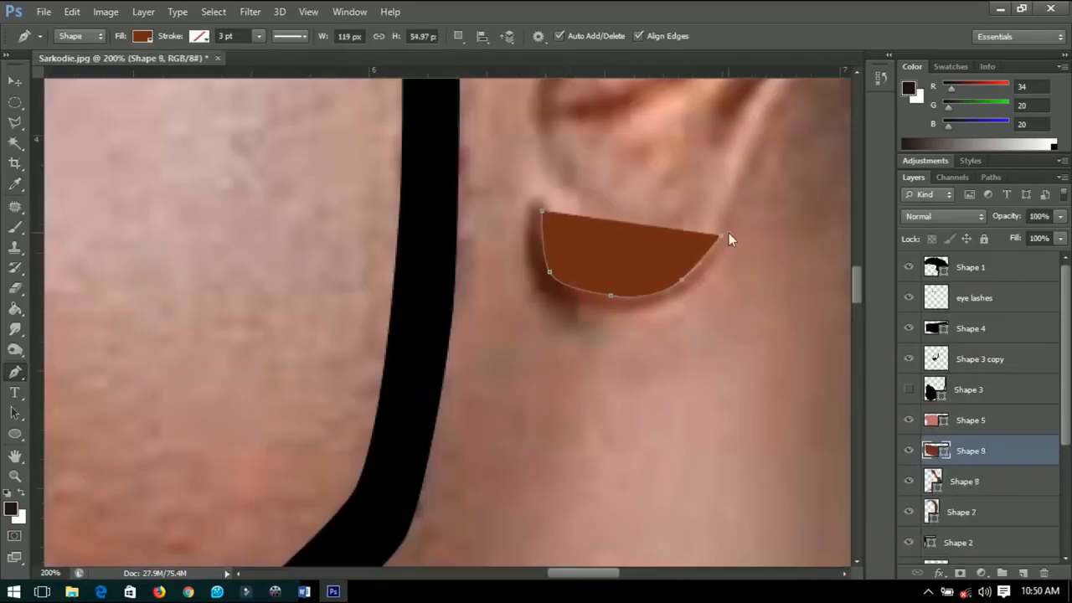
{"action": "left_click", "coordinate": [720, 236]}
{"action": "left_click", "coordinate": [542, 211]}
Lower the earlobe shape's opacity and recolour it with the dark tone sampled from the lobe's shadow
{"action": "left_click_drag", "start_coordinate": [1005, 216], "coordinate": [930, 216]}
{"action": "double_click", "coordinate": [936, 451]}
{"action": "left_click", "coordinate": [548, 289]}
{"action": "left_click", "coordinate": [1041, 324]}
Make Shape 7, the ear's rim shadow, active and restore its opacity to 100%
{"action": "scroll", "coordinate": [558, 293], "scroll_direction": "down", "scroll_amount": 3}
{"action": "left_click", "coordinate": [971, 481]}
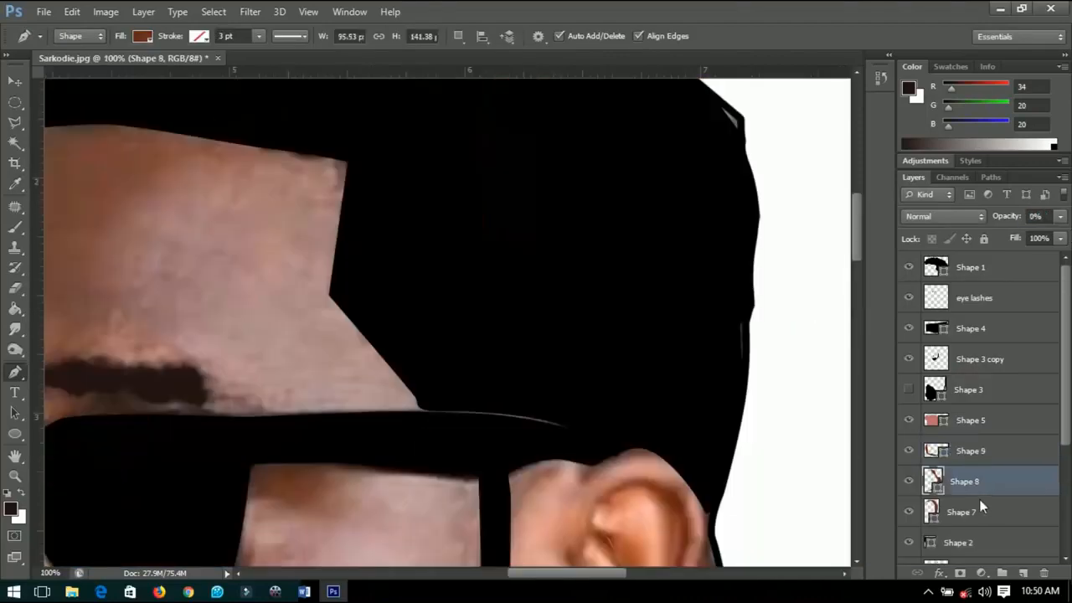
{"action": "left_click", "coordinate": [971, 509]}
Trace the upper edge of the near nostril's shadow with the Pen tool, from the nose's centre to the outer wing
{"action": "scroll", "coordinate": [436, 362], "scroll_direction": "down", "scroll_amount": 3}
{"action": "scroll", "coordinate": [395, 365], "scroll_direction": "up", "scroll_amount": 1}
{"action": "left_click_drag", "start_coordinate": [275, 365], "coordinate": [837, 335]}
{"action": "scroll", "coordinate": [569, 338], "scroll_direction": "right", "scroll_amount": 8}
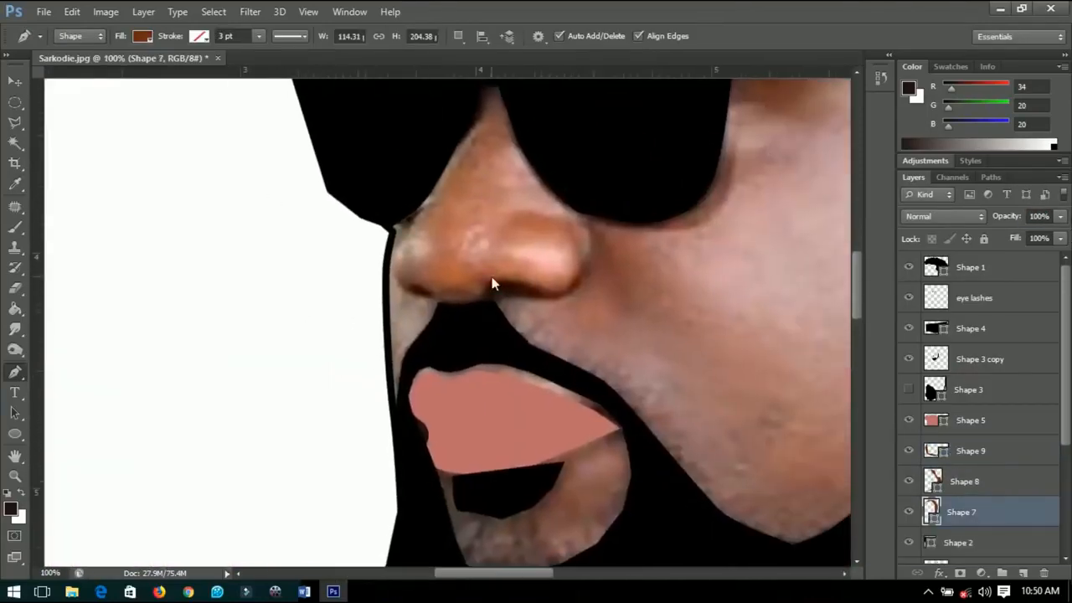
{"action": "scroll", "coordinate": [492, 277], "scroll_direction": "up", "scroll_amount": 2}
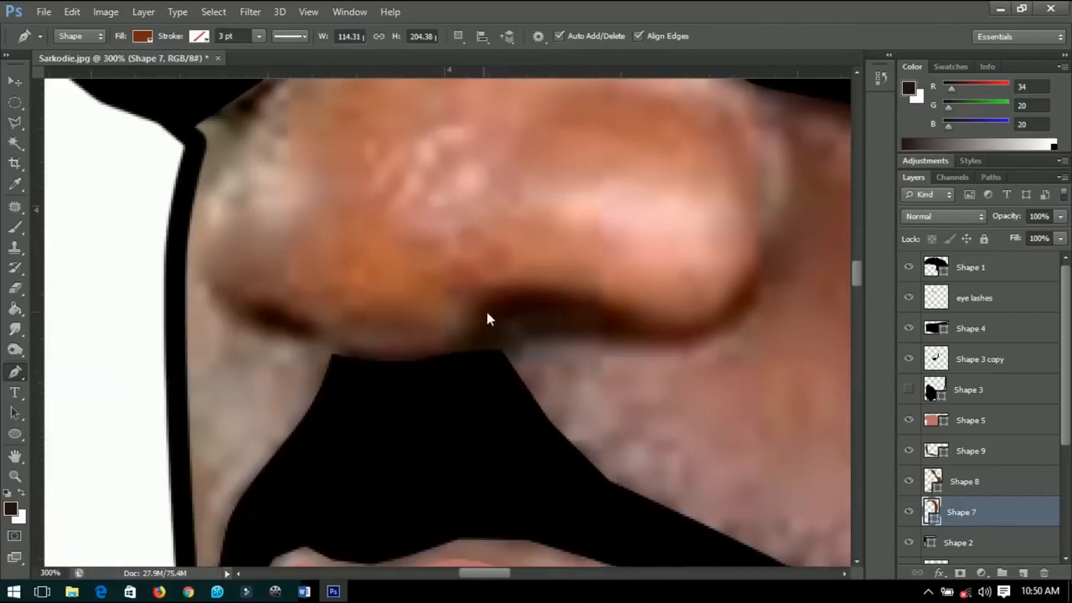
{"action": "left_click", "coordinate": [479, 304]}
{"action": "left_click_drag", "start_coordinate": [509, 289], "coordinate": [537, 286]}
{"action": "left_click_drag", "start_coordinate": [597, 302], "coordinate": [625, 316]}
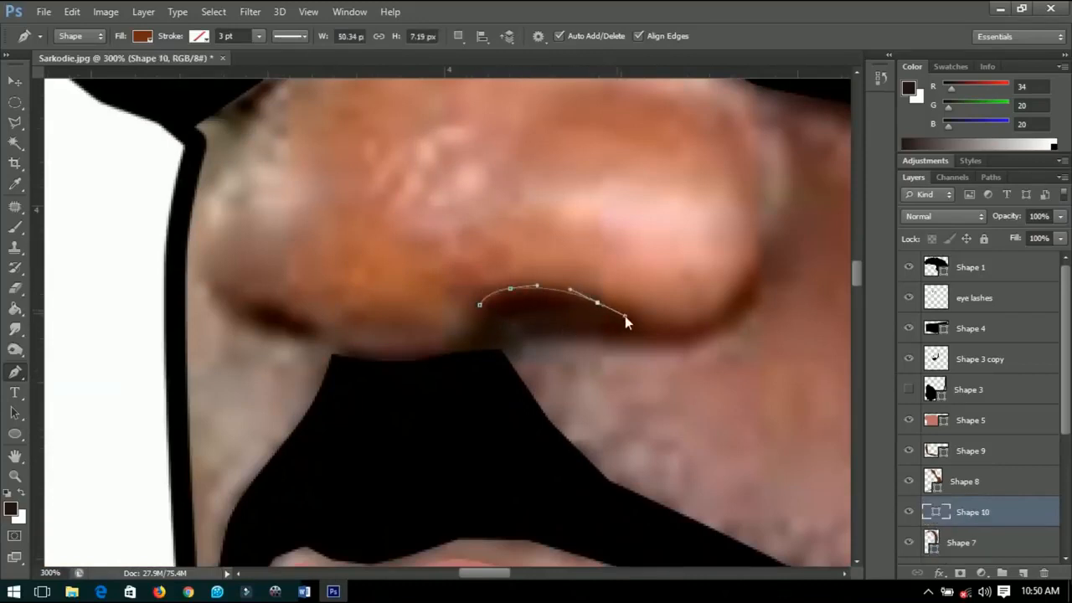
{"action": "left_click", "coordinate": [667, 324]}
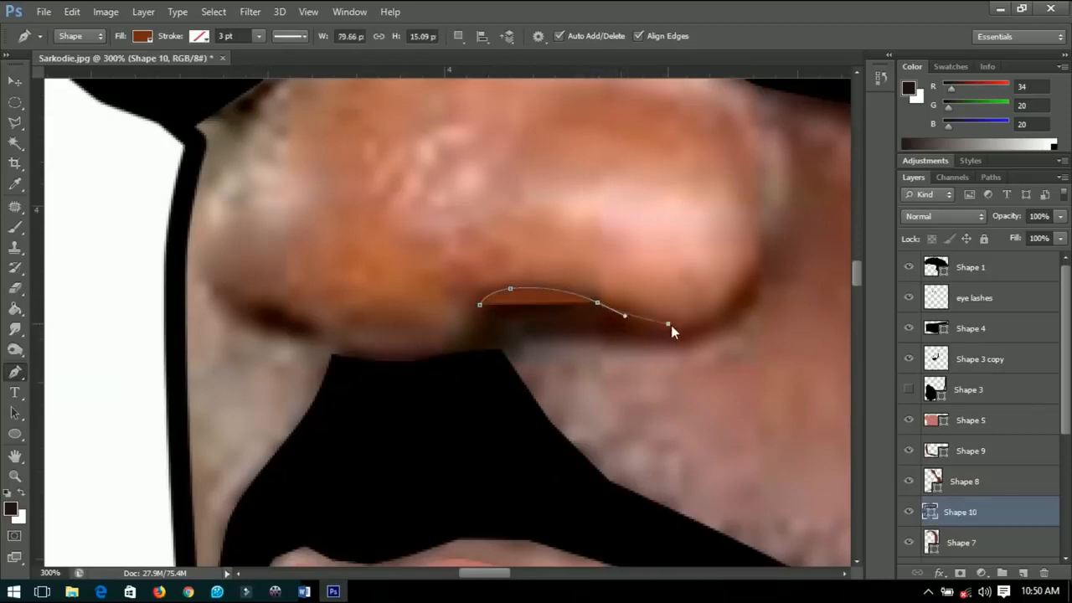
{"action": "left_click_drag", "start_coordinate": [717, 307], "coordinate": [737, 321]}
{"action": "left_click", "coordinate": [739, 282]}
{"action": "left_click", "coordinate": [750, 268]}
{"action": "left_click", "coordinate": [758, 265]}
Lower the nostril shape's opacity to 35% and trace its lower edge back to the start, about 119 px wide and 32 px high
{"action": "left_click_drag", "start_coordinate": [692, 340], "coordinate": [682, 339]}
{"action": "key", "text": "0"}
{"action": "key", "text": "0"}
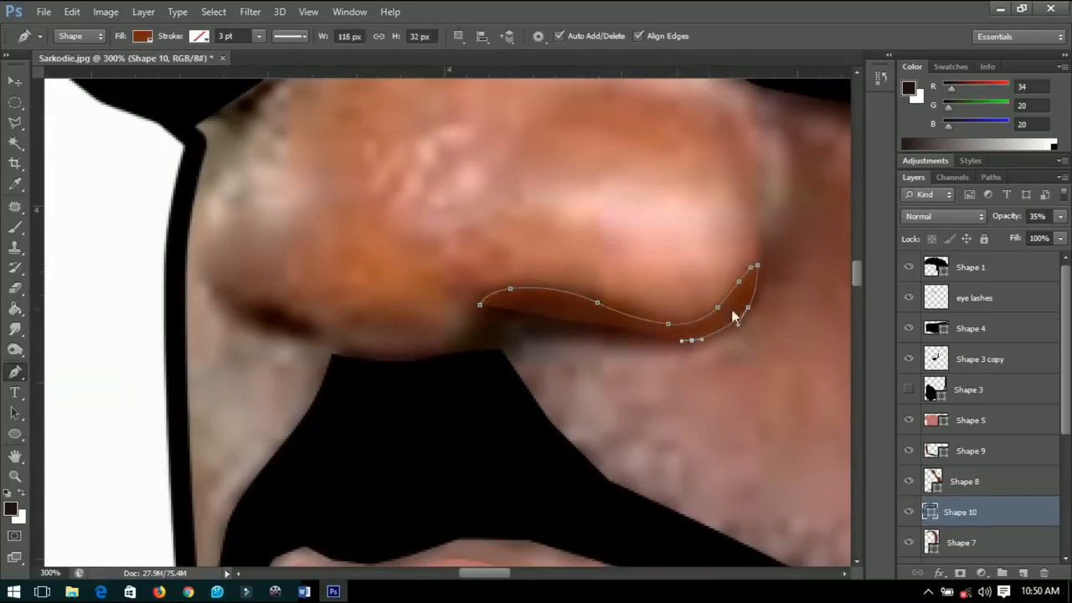
{"action": "left_click_drag", "start_coordinate": [612, 334], "coordinate": [596, 333]}
{"action": "left_click", "coordinate": [480, 305]}
Recolour the near nostril's shadow shape in a darker brown and restore its opacity to 100%
{"action": "double_click", "coordinate": [930, 511]}
{"action": "left_click", "coordinate": [880, 469]}
{"action": "left_click", "coordinate": [1052, 321]}
{"action": "key", "text": "0"}
Draw a small dark brown pen shape over the far nostril's shadow, about 41 px wide and 23 px high
{"action": "left_click", "coordinate": [218, 287]}
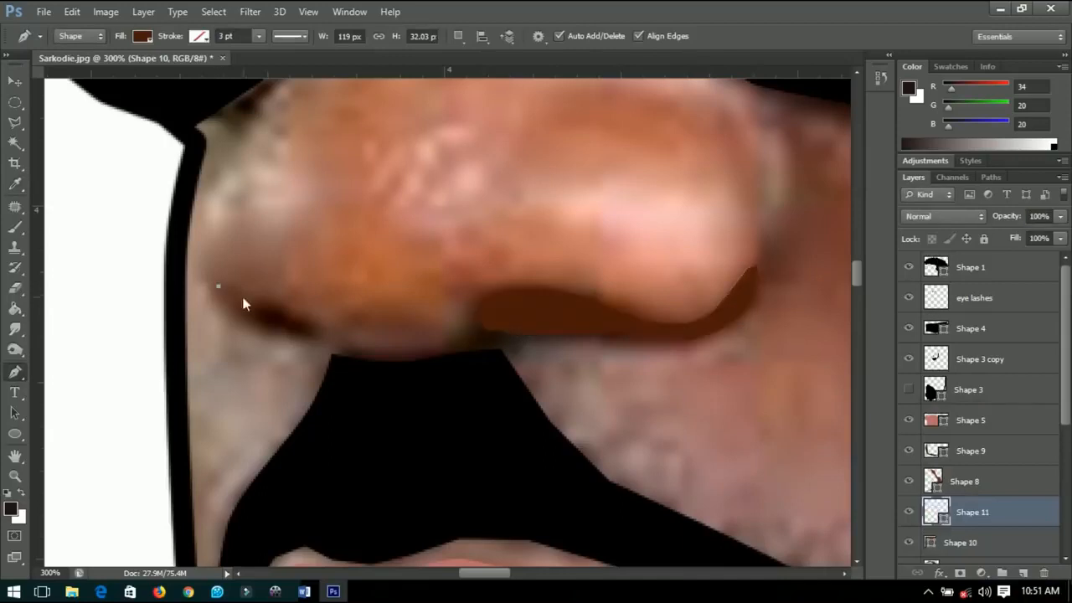
{"action": "left_click", "coordinate": [268, 307]}
{"action": "left_click", "coordinate": [295, 321]}
{"action": "scroll", "coordinate": [352, 316], "scroll_direction": "down", "scroll_amount": 10}
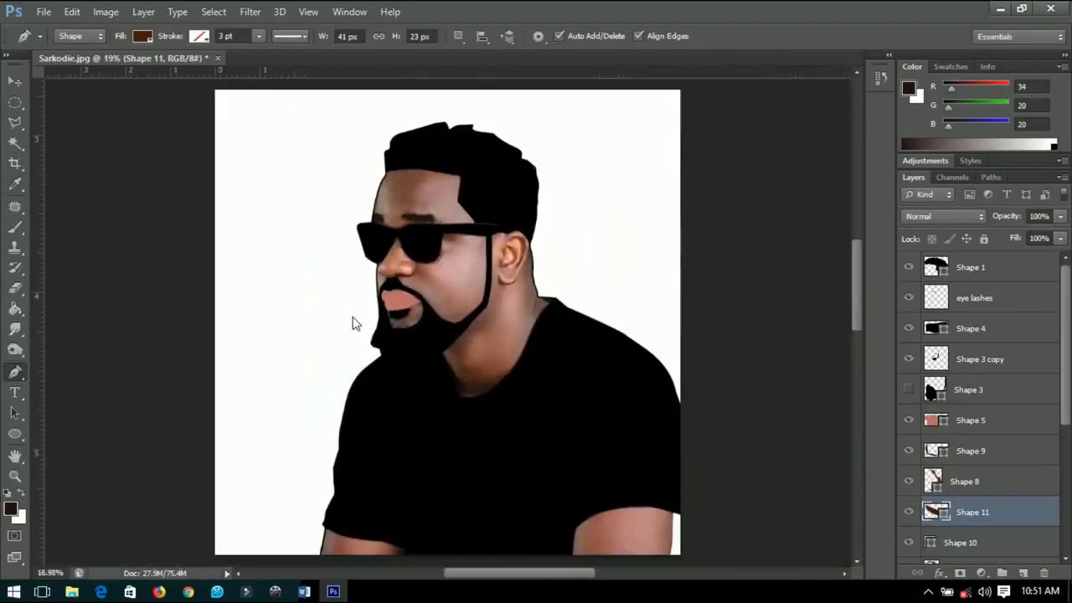
Hide the Layer 0 photo so only the vector shapes remain on the white fill
{"action": "left_click", "coordinate": [15, 82]}
{"action": "scroll", "coordinate": [954, 491], "scroll_direction": "down", "scroll_amount": 5}
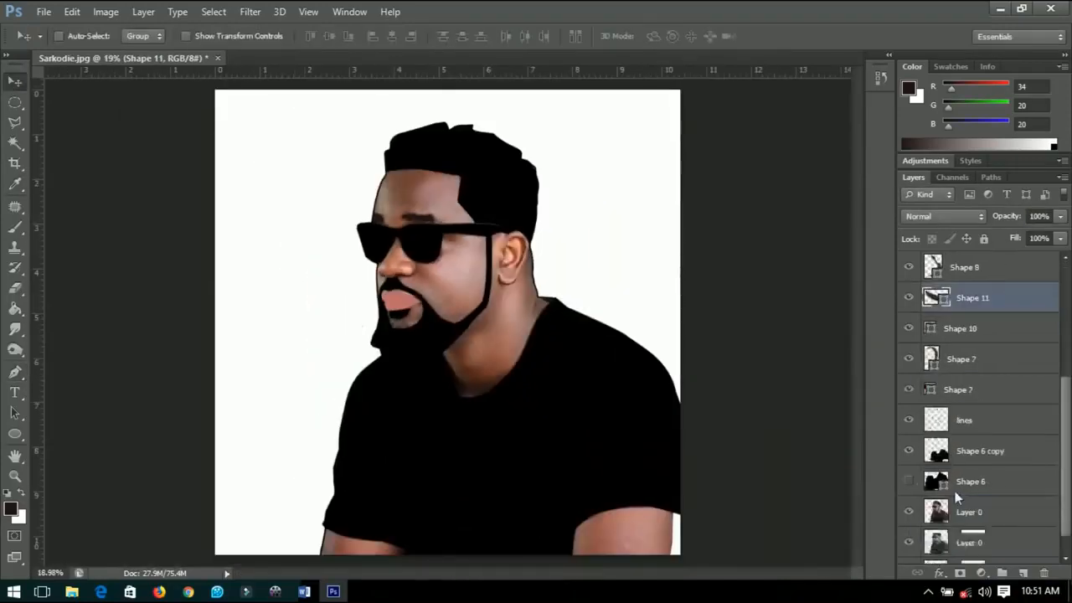
{"action": "left_click", "coordinate": [909, 487]}
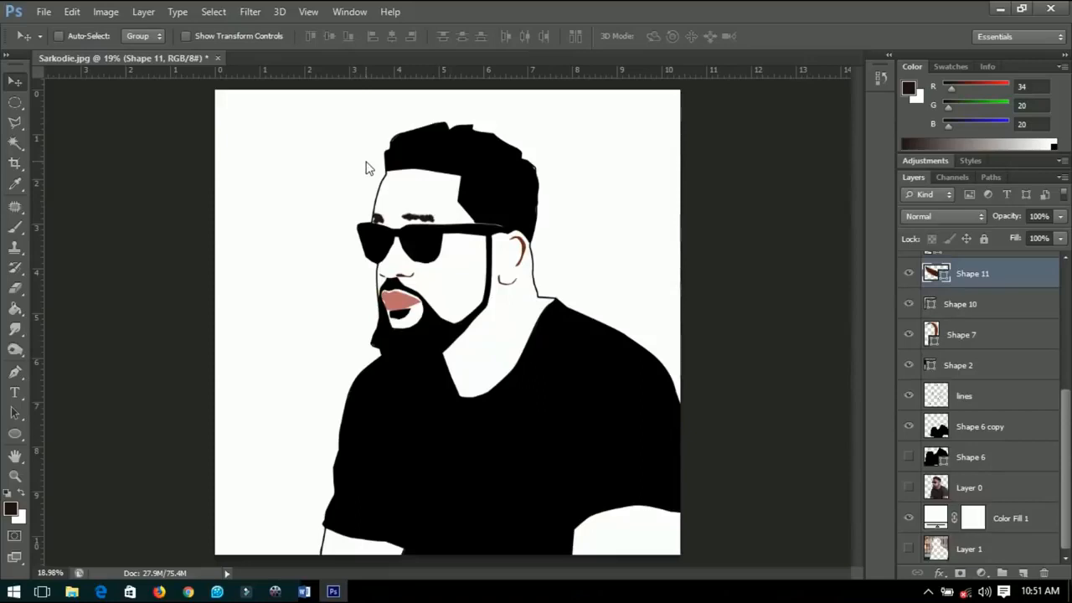
Go through the nose and ear shape layers and restore Shape 8, the ear's inner hollow, to 100% opacity
{"action": "scroll", "coordinate": [975, 336], "scroll_direction": "up", "scroll_amount": 1}
{"action": "left_click", "coordinate": [968, 365]}
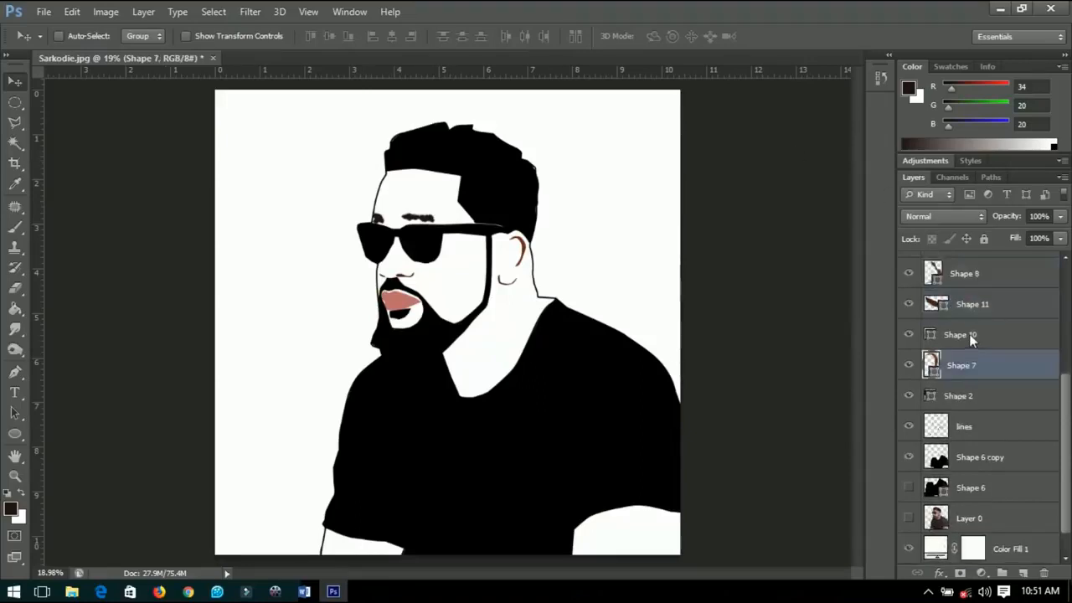
{"action": "left_click", "coordinate": [971, 326]}
{"action": "scroll", "coordinate": [971, 327], "scroll_direction": "up", "scroll_amount": 1}
{"action": "double_click", "coordinate": [972, 333]}
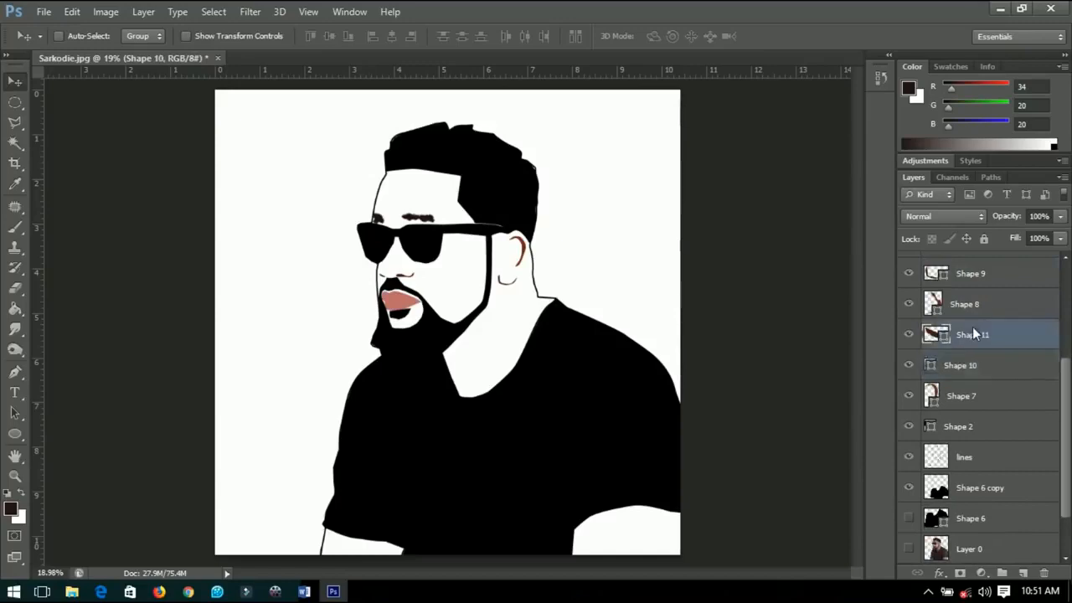
{"action": "left_click", "coordinate": [975, 306]}
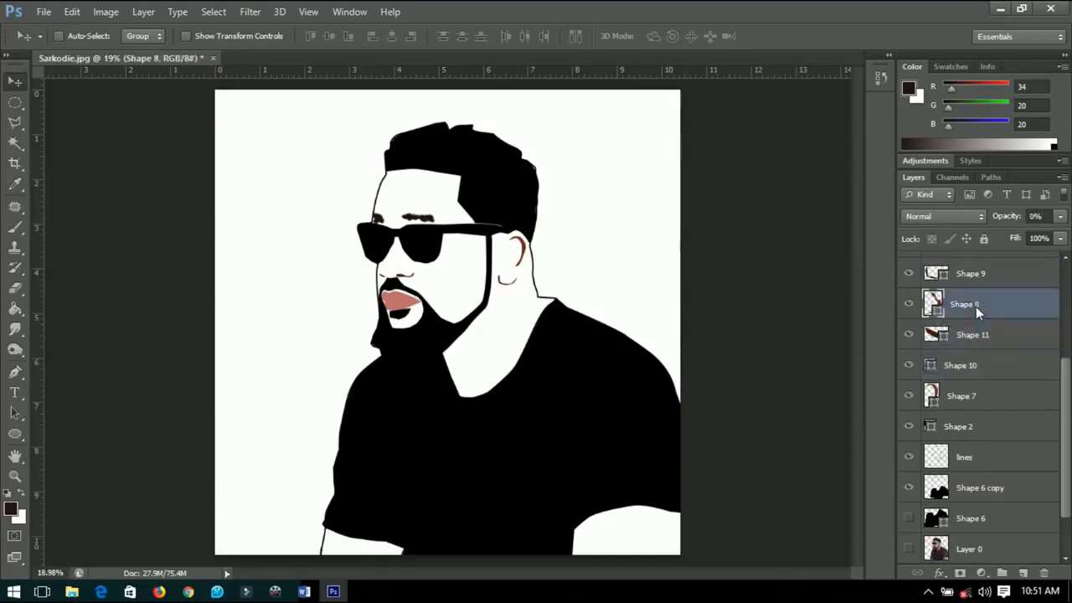
{"action": "left_click_drag", "start_coordinate": [1005, 216], "coordinate": [1046, 217]}
{"action": "scroll", "coordinate": [476, 214], "scroll_direction": "up", "scroll_amount": 1}
{"action": "scroll", "coordinate": [476, 213], "scroll_direction": "down", "scroll_amount": 2}
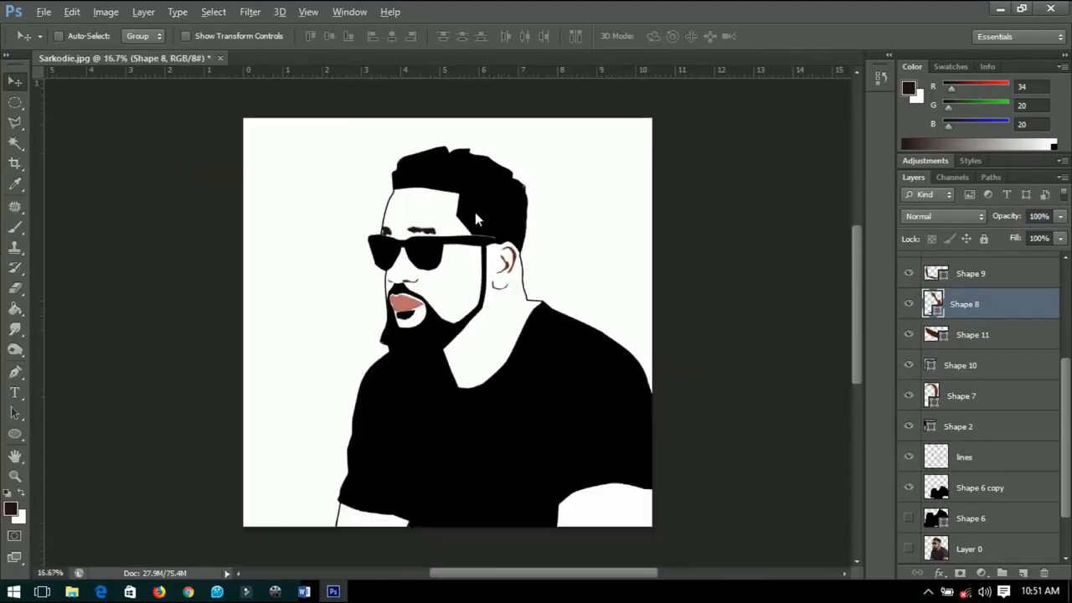
Make Layer 0 active and set the Pen tool's foreground fill colour to a light orange-brown, e49753
{"action": "scroll", "coordinate": [402, 452], "scroll_direction": "up", "scroll_amount": 4}
{"action": "scroll", "coordinate": [371, 501], "scroll_direction": "up", "scroll_amount": 3}
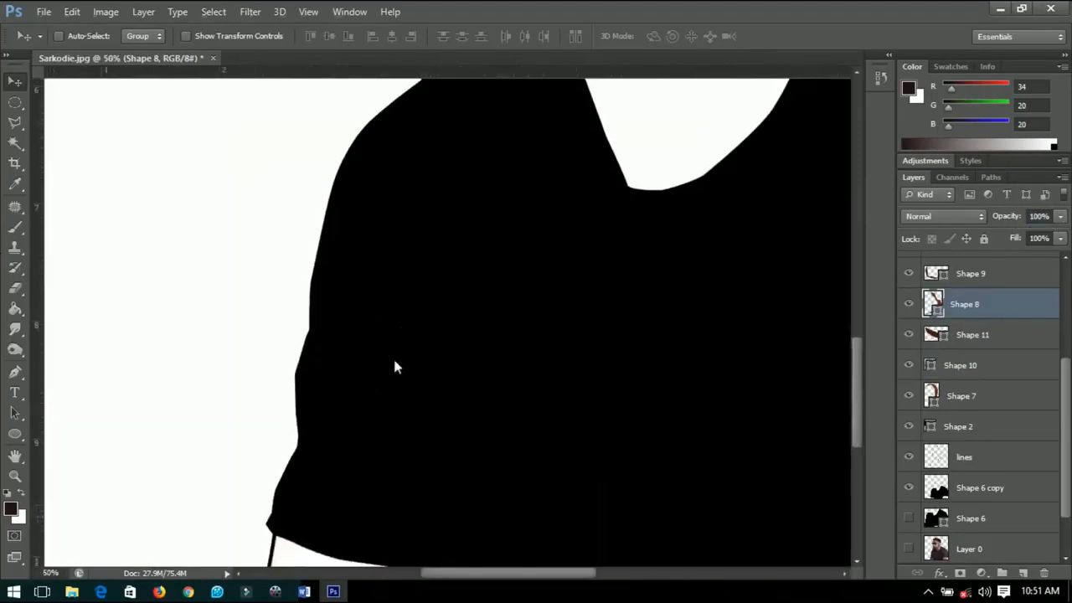
{"action": "left_click_drag", "start_coordinate": [395, 366], "coordinate": [400, 294]}
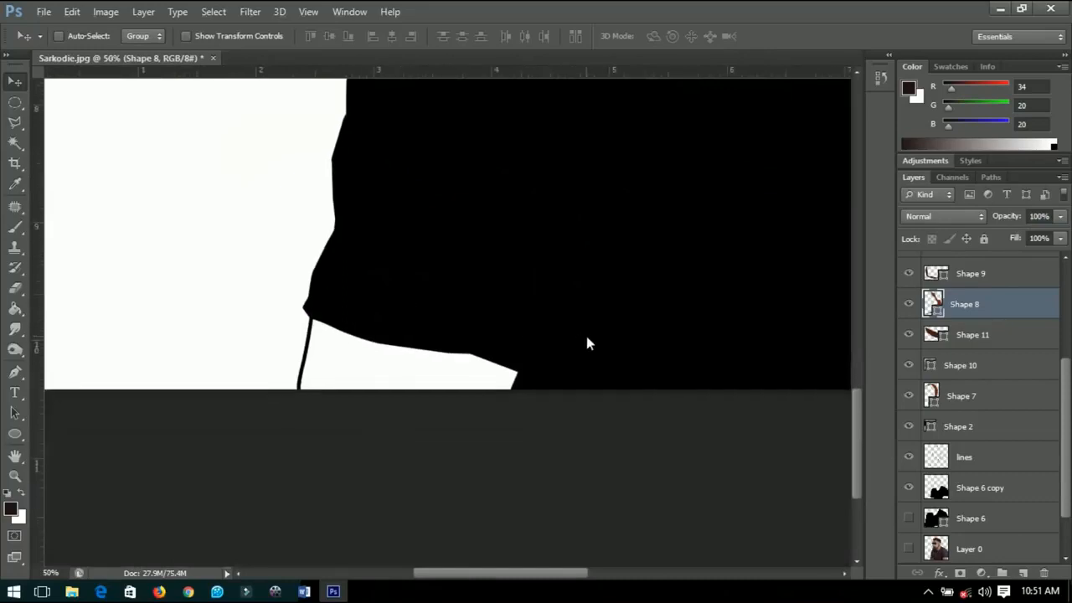
{"action": "scroll", "coordinate": [1040, 444], "scroll_direction": "down", "scroll_amount": 2}
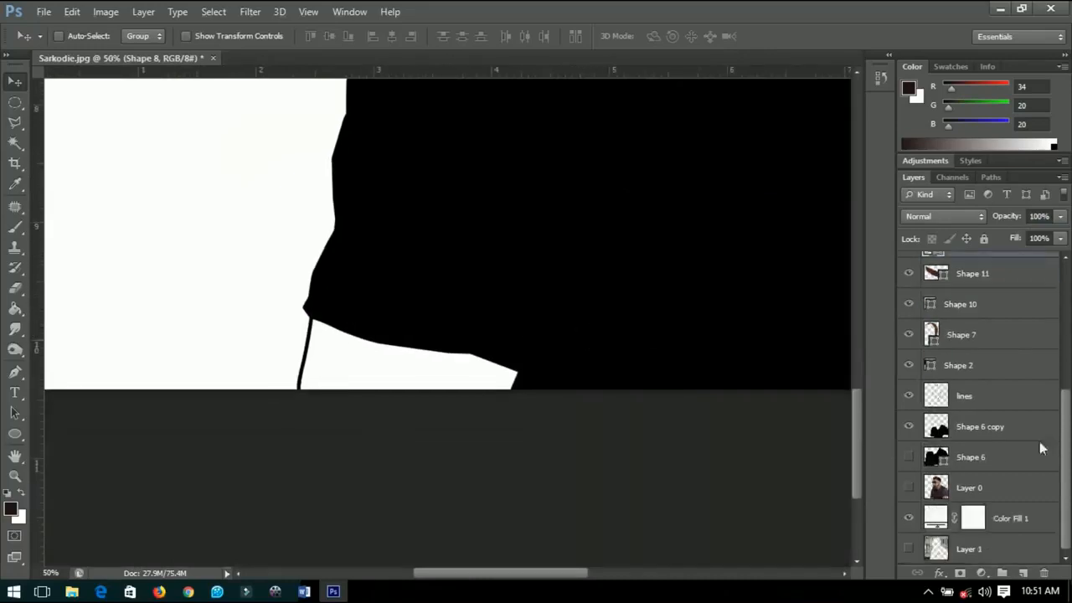
{"action": "left_click", "coordinate": [987, 486]}
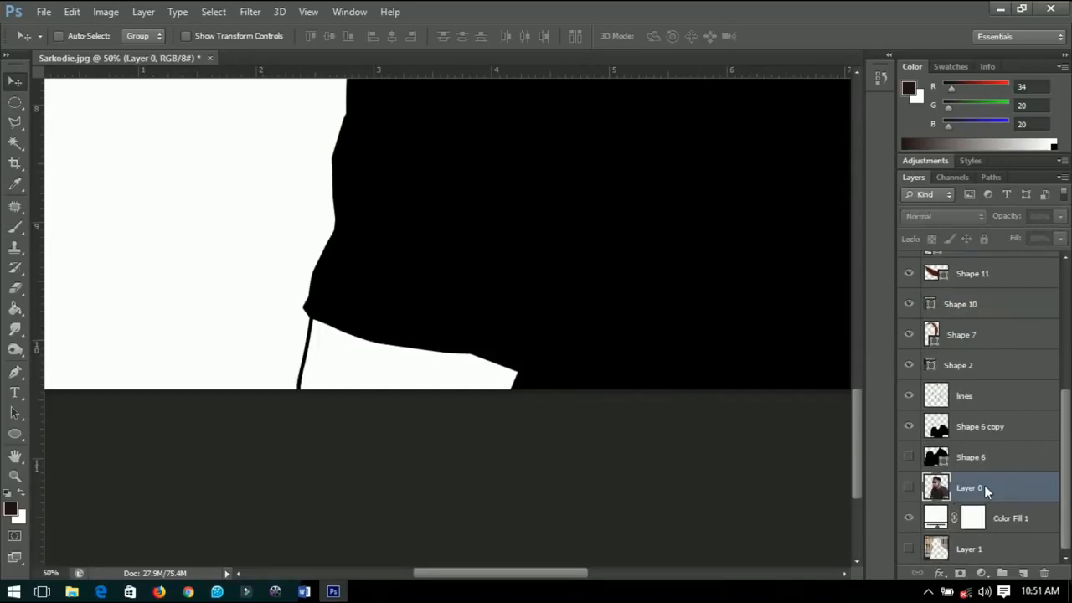
{"action": "left_click", "coordinate": [16, 374]}
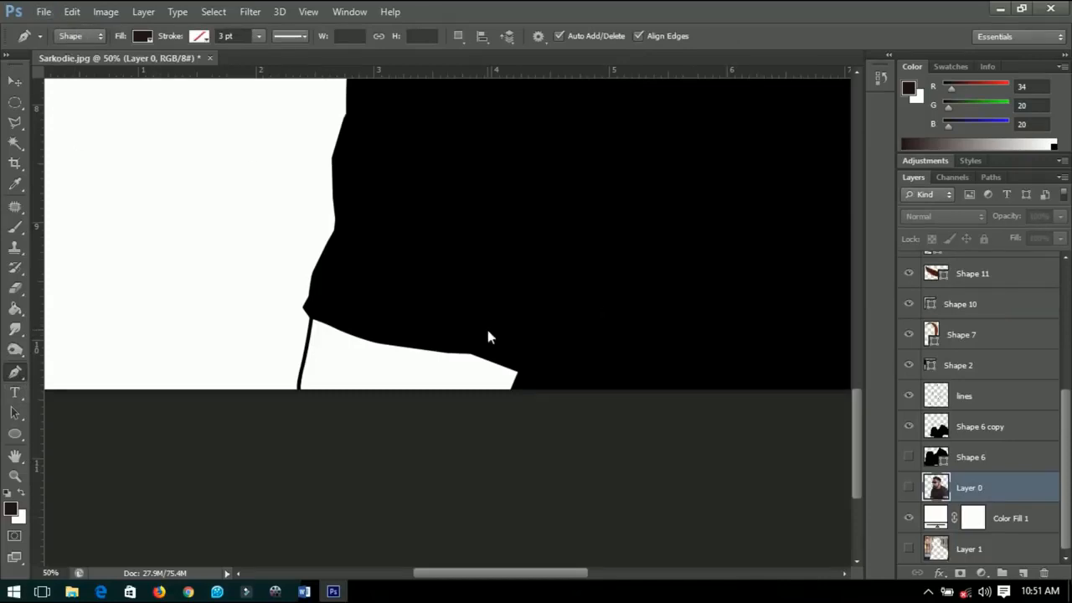
{"action": "left_click", "coordinate": [12, 507]}
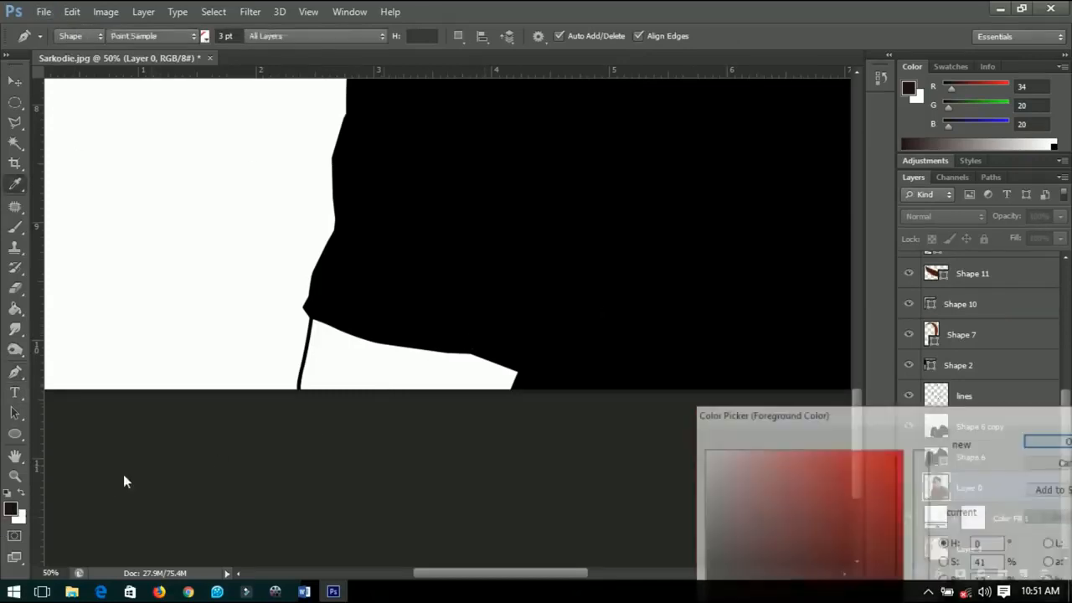
{"action": "left_click", "coordinate": [797, 503]}
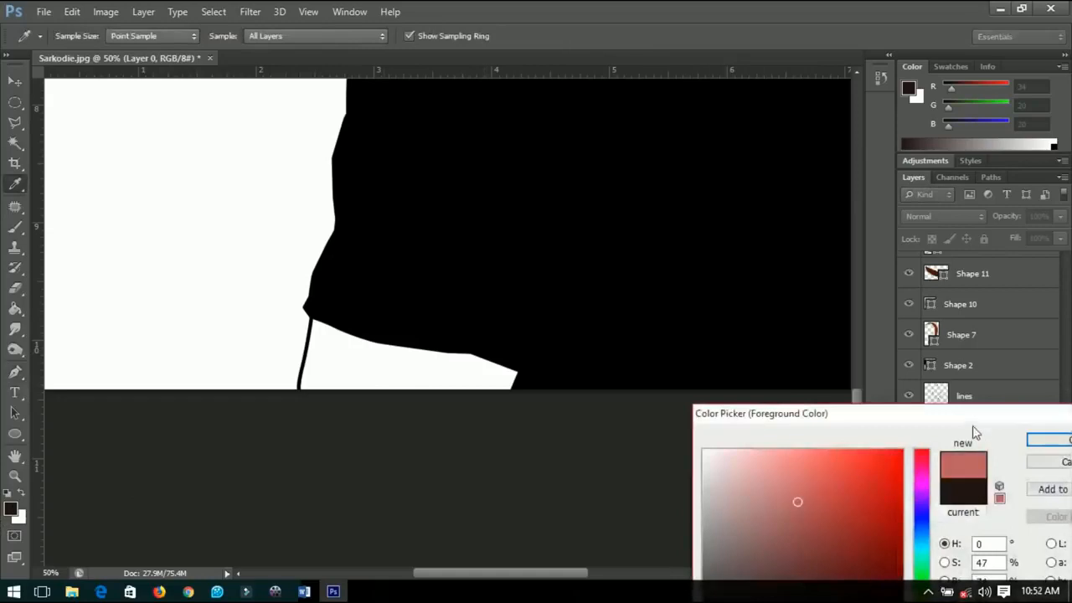
{"action": "left_click_drag", "start_coordinate": [975, 414], "coordinate": [885, 276]}
{"action": "left_click", "coordinate": [714, 343]}
{"action": "left_click", "coordinate": [715, 332]}
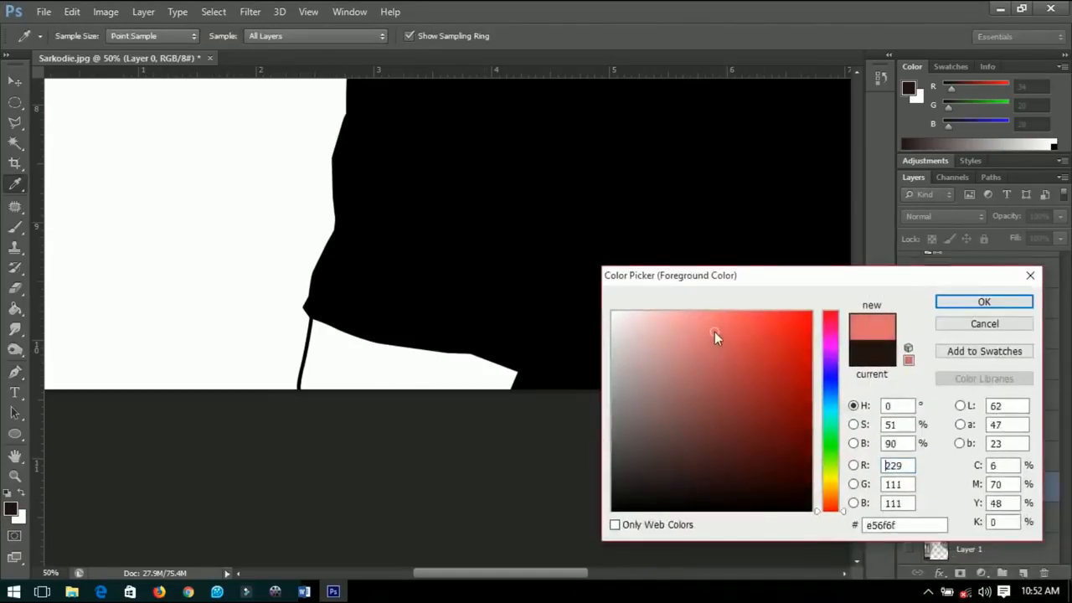
{"action": "left_click_drag", "start_coordinate": [815, 281], "coordinate": [720, 250]}
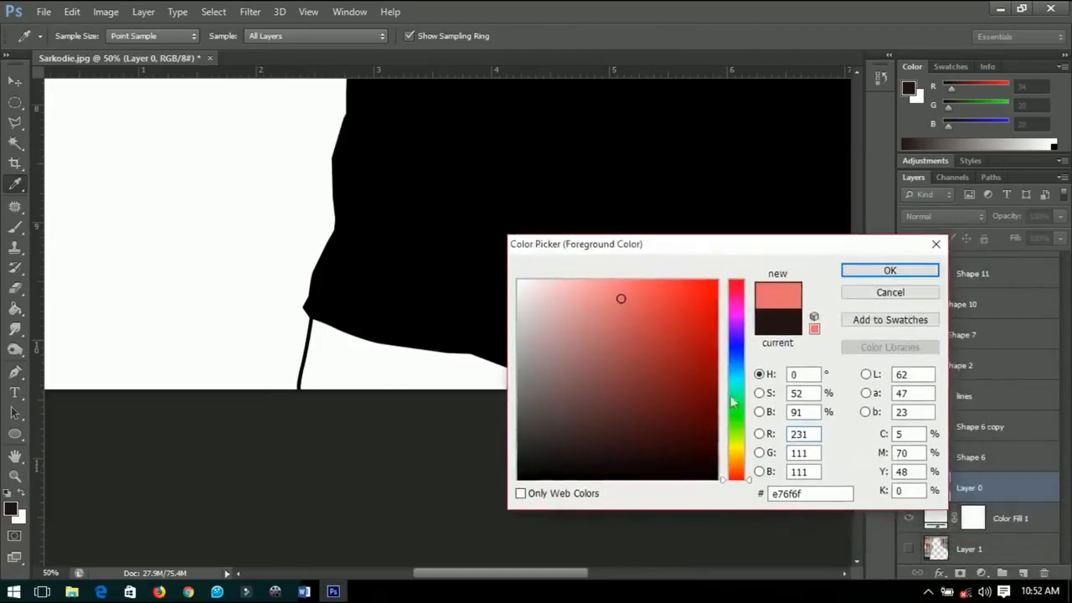
{"action": "left_click_drag", "start_coordinate": [737, 460], "coordinate": [737, 471]}
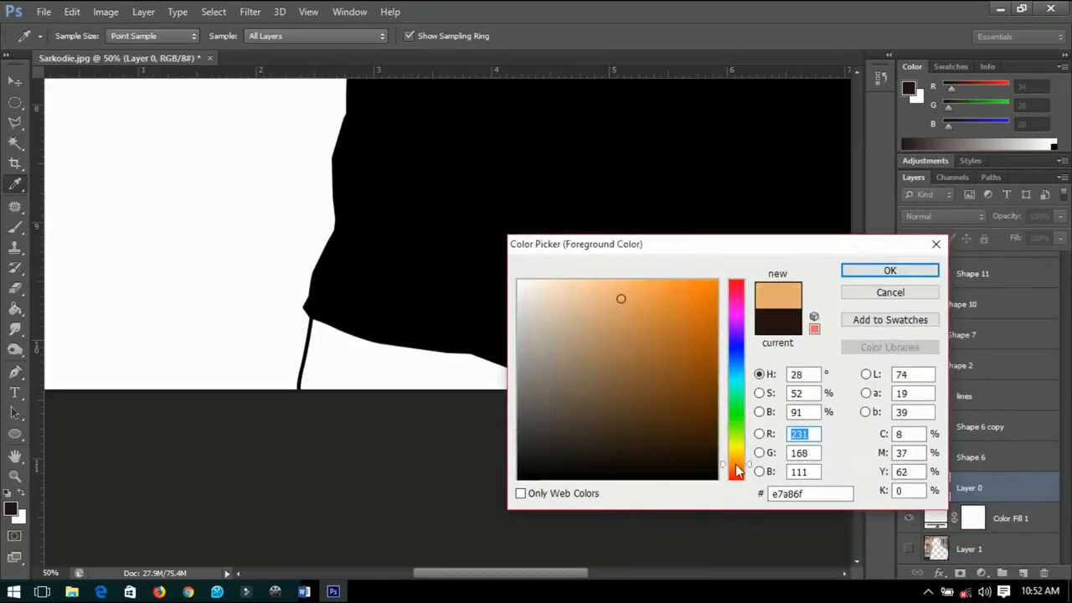
{"action": "left_click", "coordinate": [643, 302]}
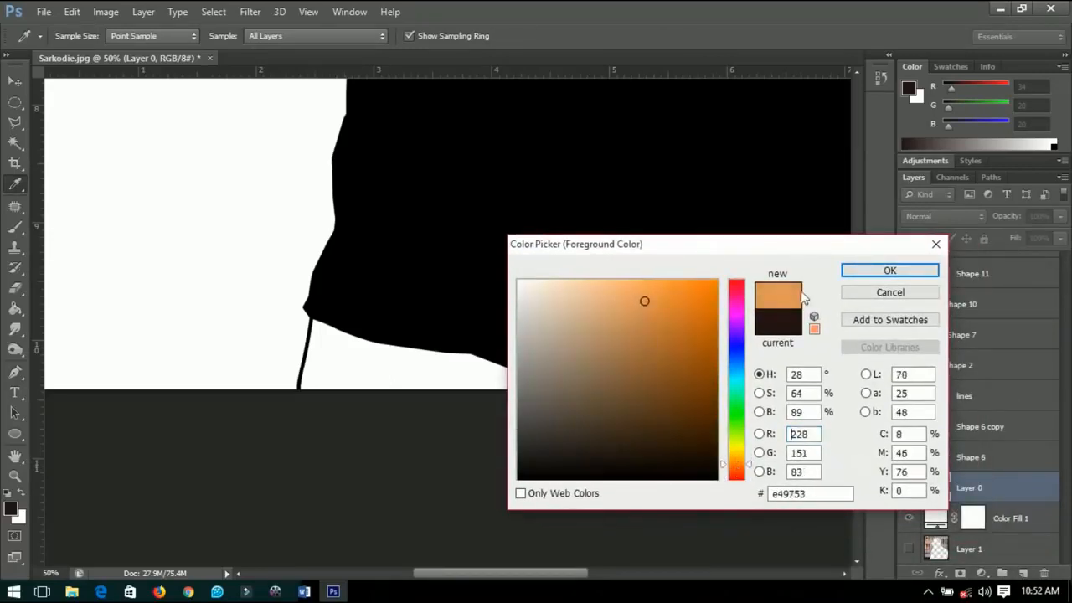
{"action": "left_click", "coordinate": [863, 270]}
{"action": "key", "text": "p"}
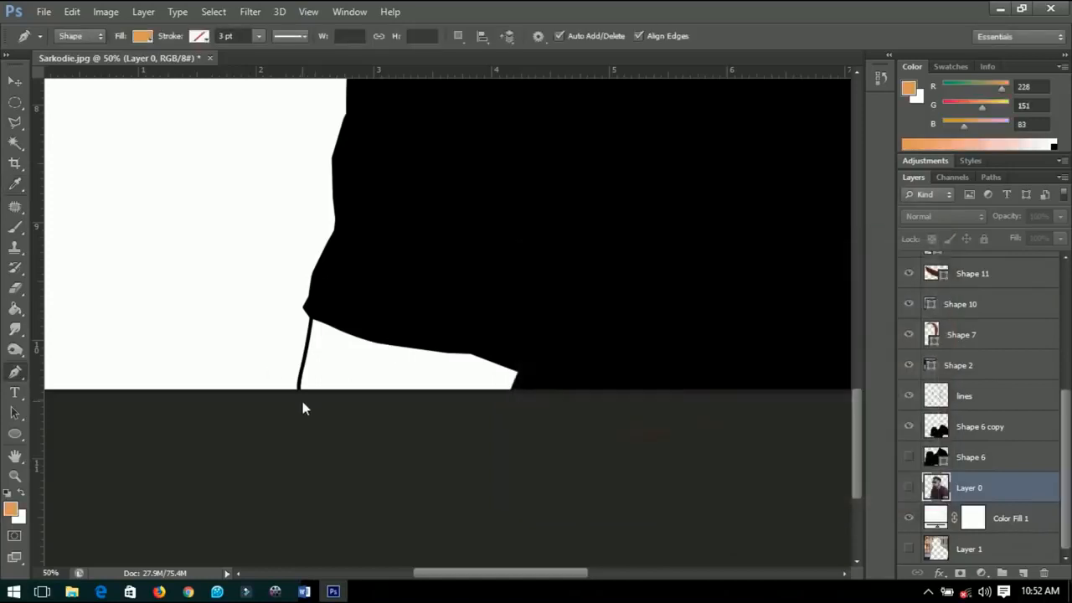
Start a skin-coloured pen shape at the canvas's lower edge, tracing the arm line up to the sleeve, about 35 px wide and 189 px high
{"action": "scroll", "coordinate": [302, 401], "scroll_direction": "up", "scroll_amount": 1}
{"action": "scroll", "coordinate": [508, 407], "scroll_direction": "up", "scroll_amount": 1}
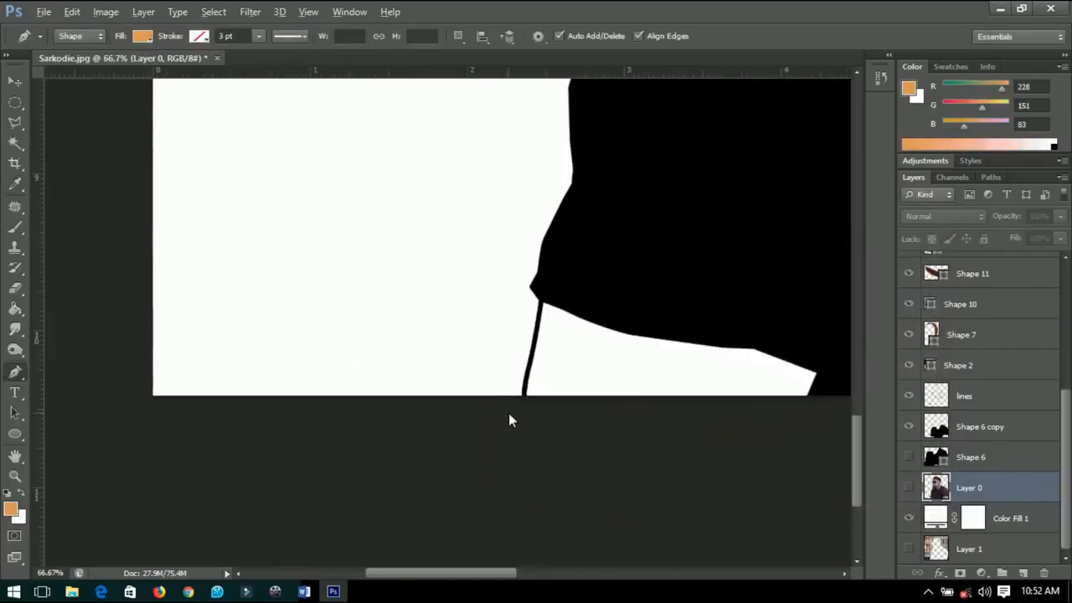
{"action": "scroll", "coordinate": [508, 413], "scroll_direction": "up", "scroll_amount": 1}
{"action": "left_click", "coordinate": [550, 376]}
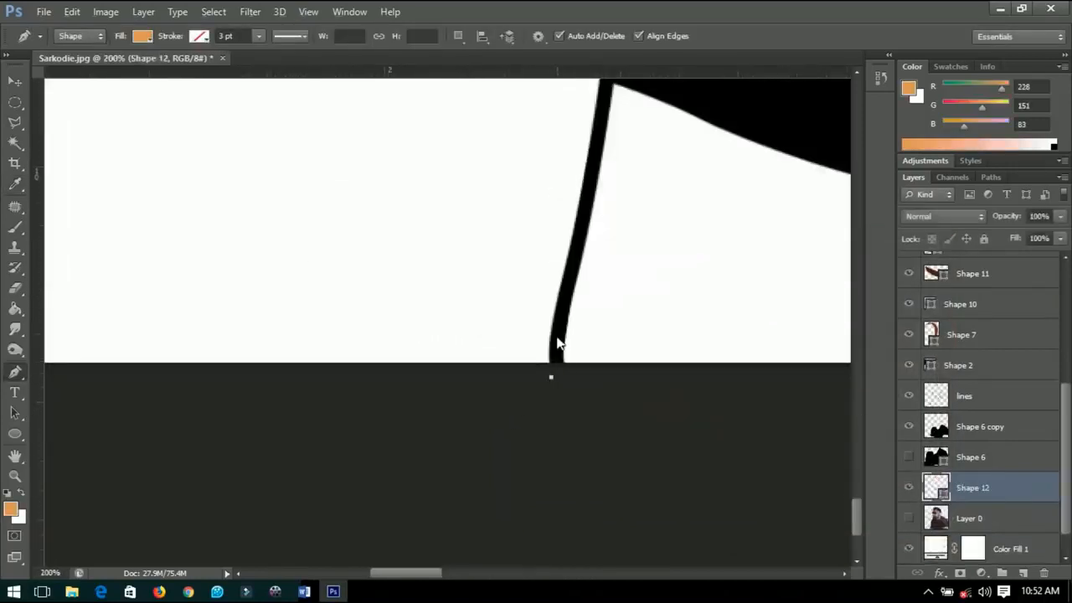
{"action": "left_click", "coordinate": [578, 230]}
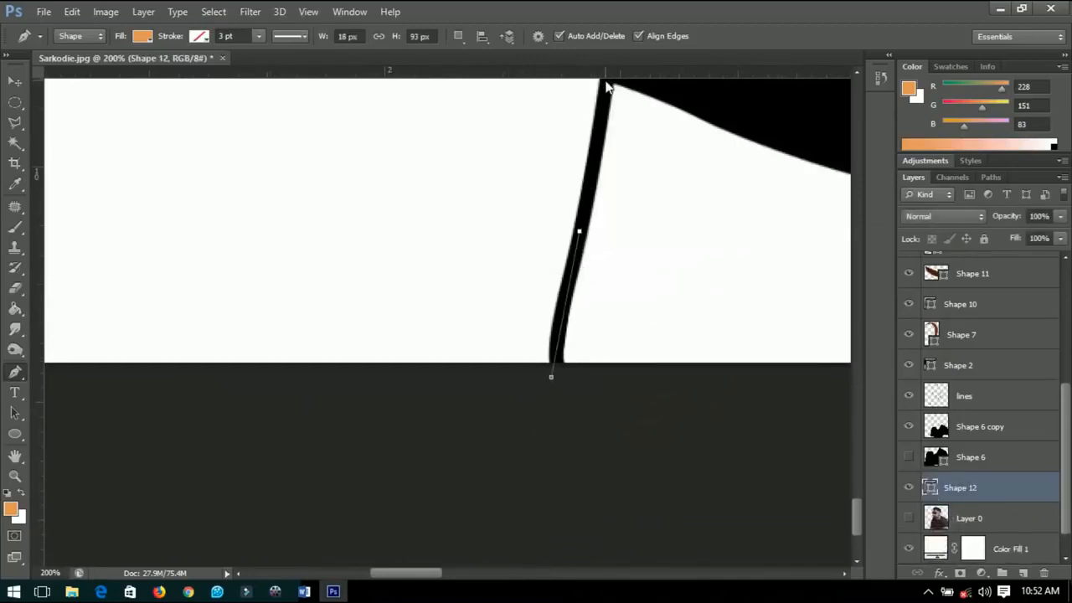
{"action": "left_click", "coordinate": [606, 82]}
{"action": "scroll", "coordinate": [511, 222], "scroll_direction": "down", "scroll_amount": 2}
{"action": "scroll", "coordinate": [495, 263], "scroll_direction": "down", "scroll_amount": 2}
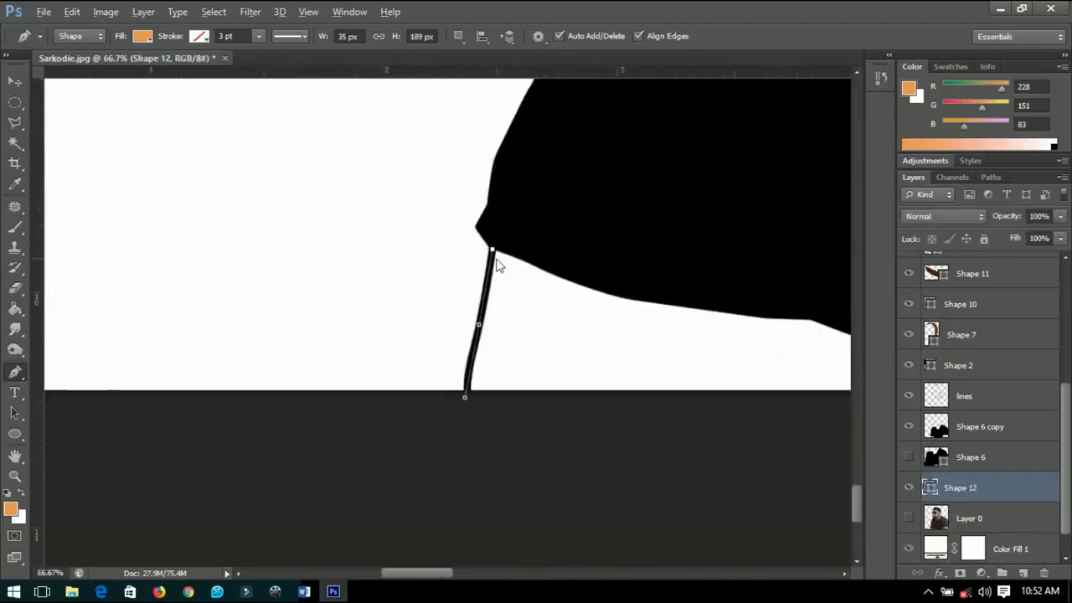
{"action": "scroll", "coordinate": [494, 263], "scroll_direction": "up", "scroll_amount": 1}
{"action": "scroll", "coordinate": [491, 268], "scroll_direction": "down", "scroll_amount": 1}
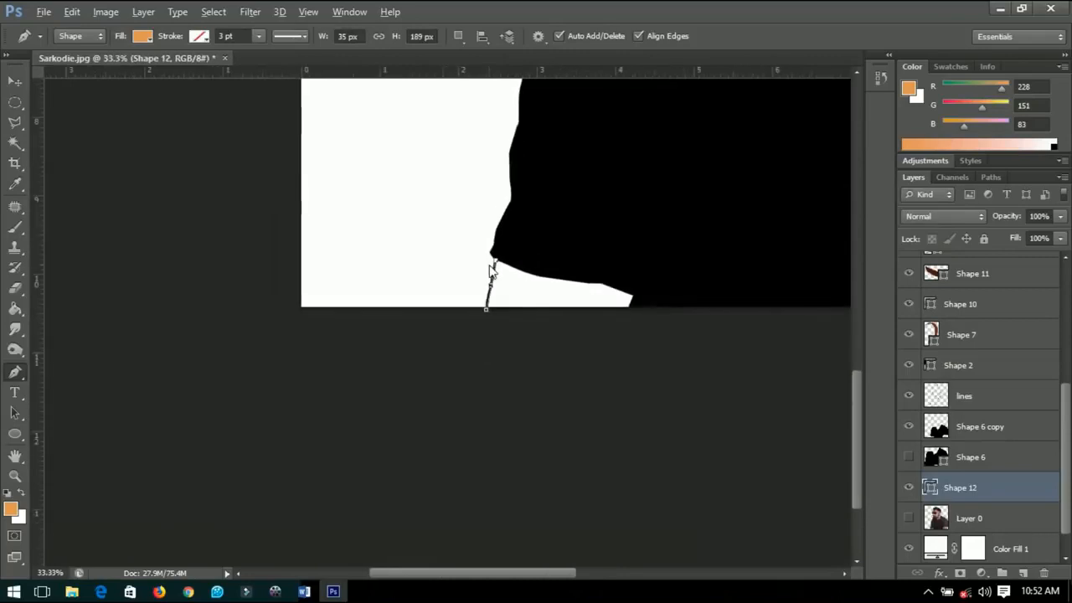
{"action": "scroll", "coordinate": [492, 270], "scroll_direction": "down", "scroll_amount": 1}
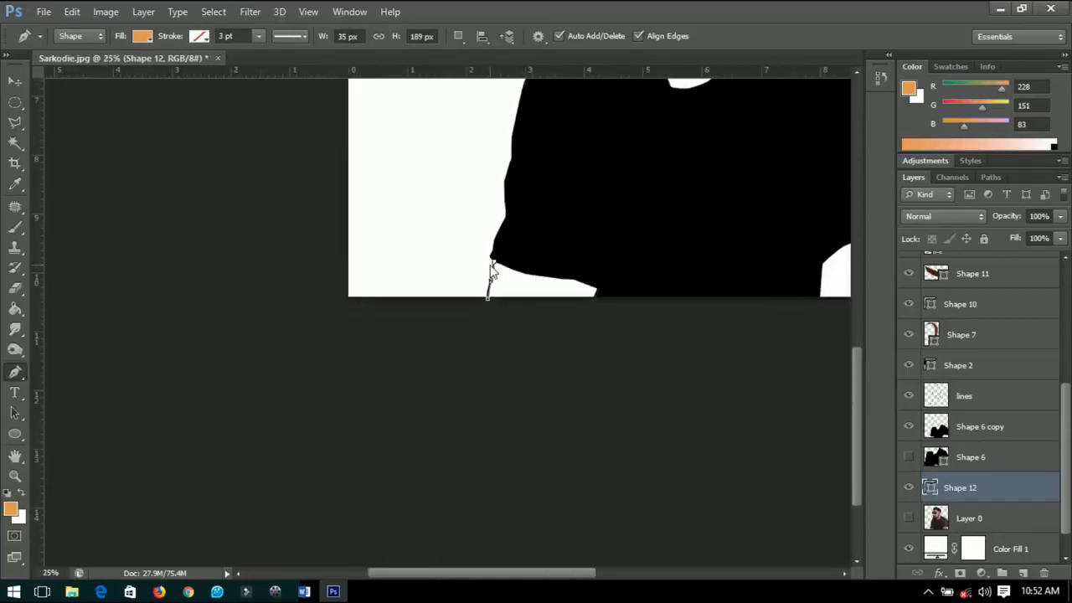
{"action": "scroll", "coordinate": [492, 270], "scroll_direction": "down", "scroll_amount": 1}
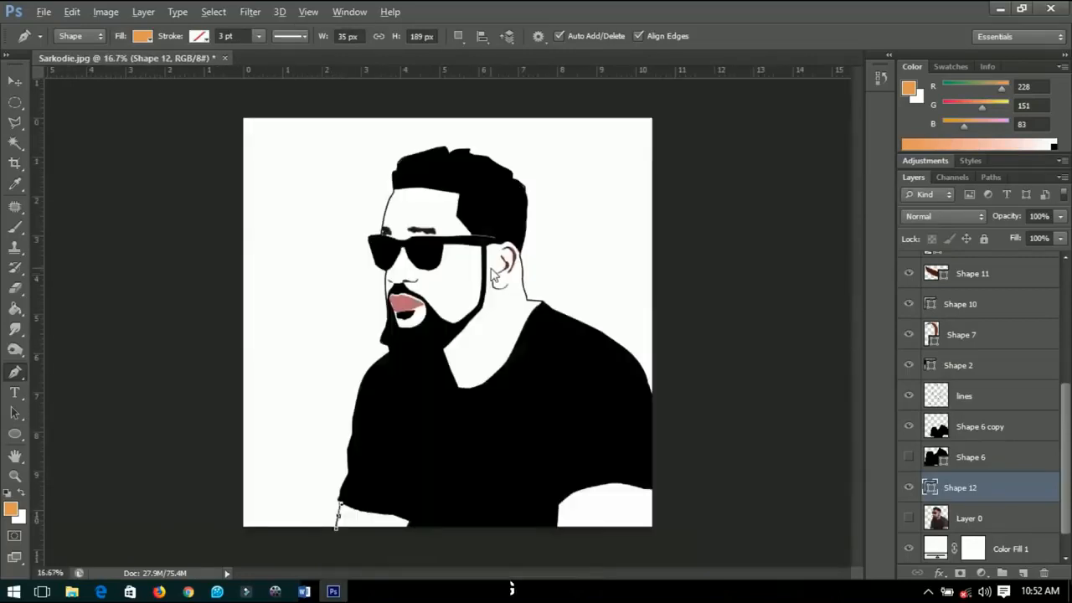
Continue the skin outline up behind the shirt and beard and along the face line to the underside of the sunglasses
{"action": "left_click", "coordinate": [370, 451]}
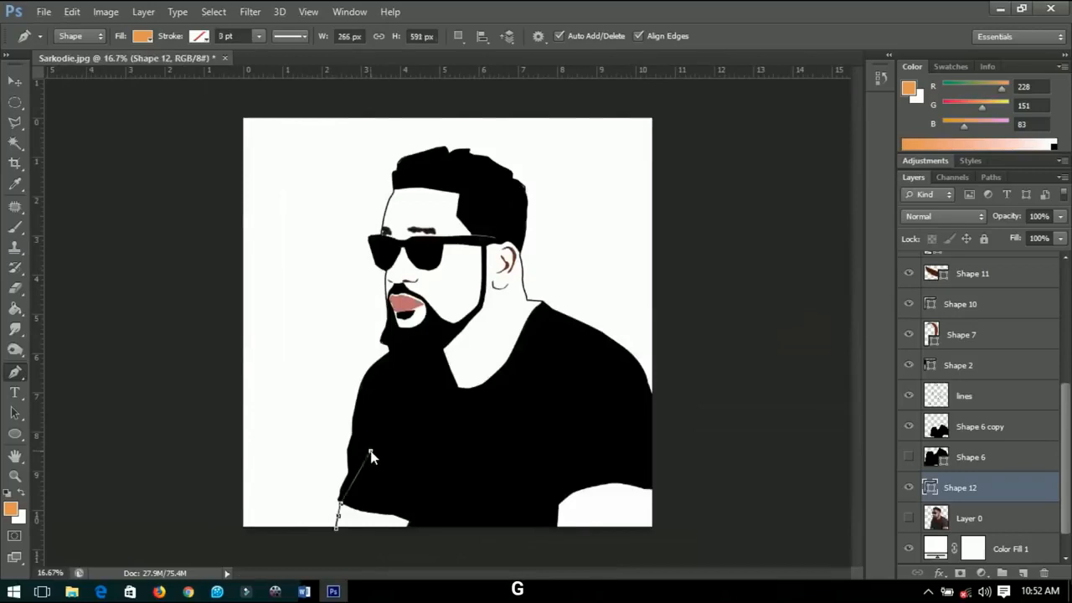
{"action": "left_click", "coordinate": [397, 337]}
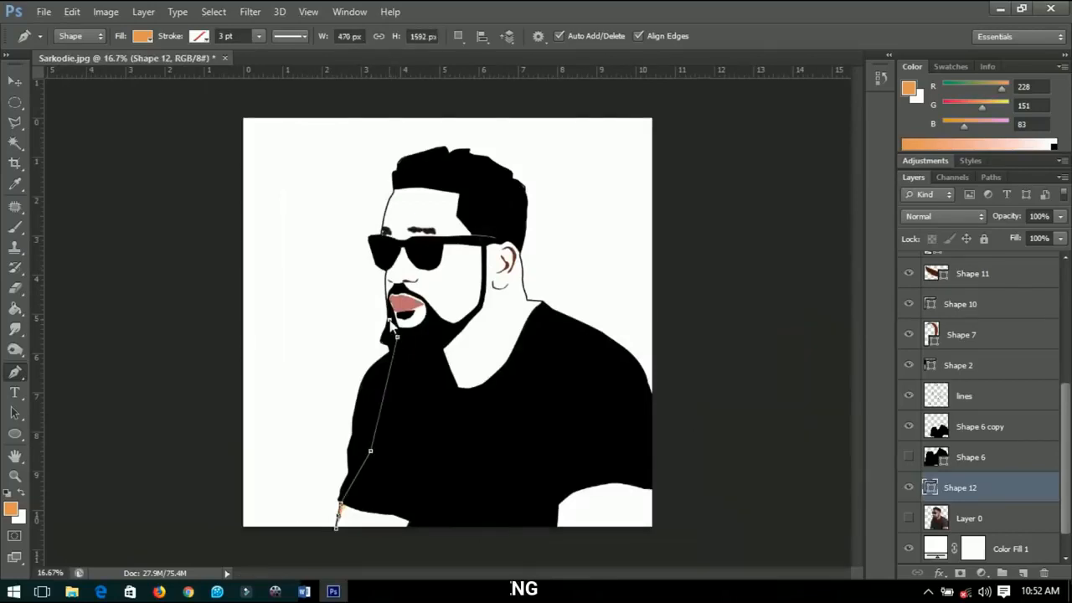
{"action": "scroll", "coordinate": [391, 325], "scroll_direction": "up", "scroll_amount": 6}
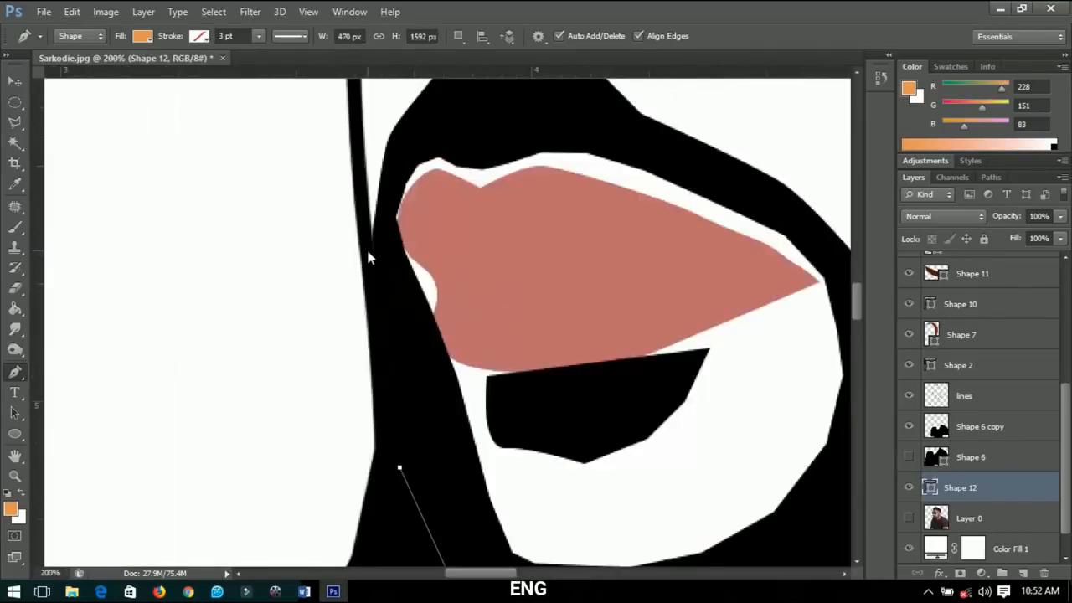
{"action": "left_click", "coordinate": [368, 249]}
{"action": "left_click", "coordinate": [355, 102]}
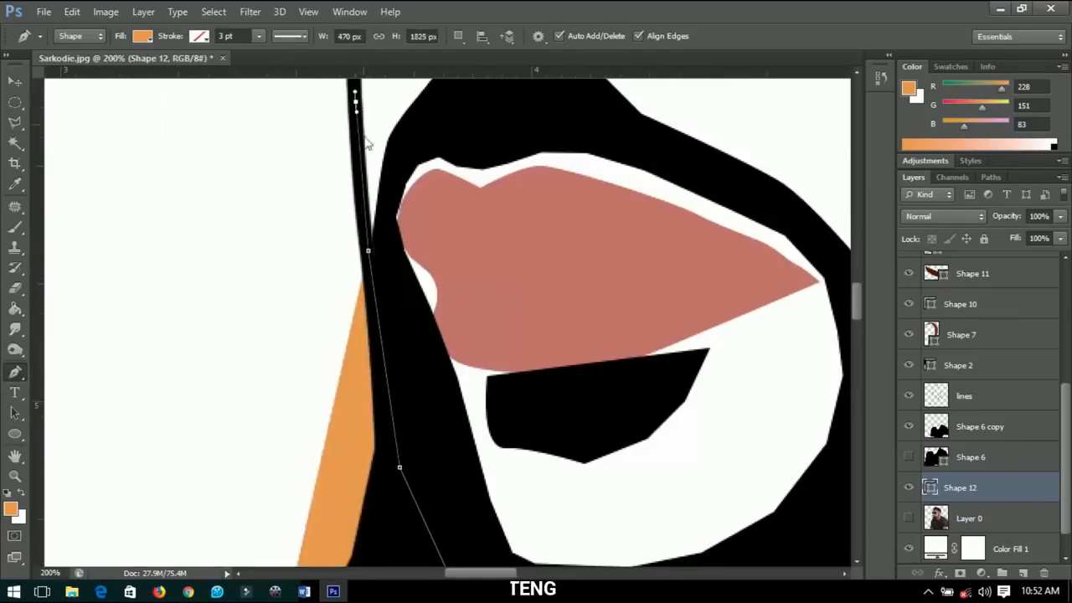
{"action": "left_click_drag", "start_coordinate": [366, 144], "coordinate": [390, 383]}
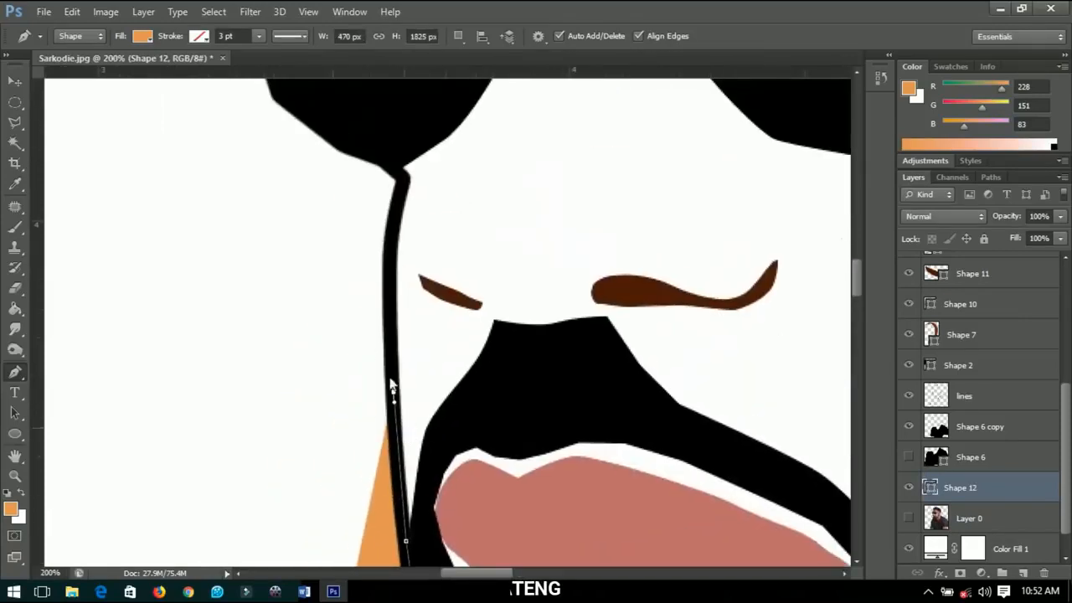
{"action": "left_click", "coordinate": [391, 266]}
{"action": "left_click", "coordinate": [400, 185]}
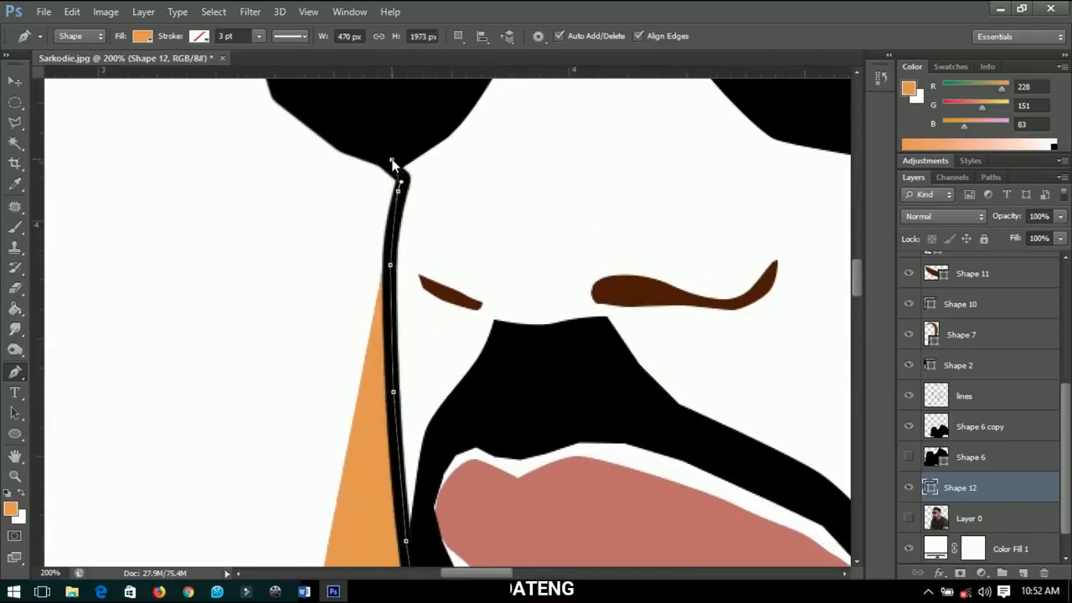
Extend the skin outline behind the sunglasses lens and curve it along the forehead line up to the hairline
{"action": "scroll", "coordinate": [393, 165], "scroll_direction": "down", "scroll_amount": 3}
{"action": "left_click_drag", "start_coordinate": [394, 165], "coordinate": [453, 443]}
{"action": "left_click", "coordinate": [435, 344]}
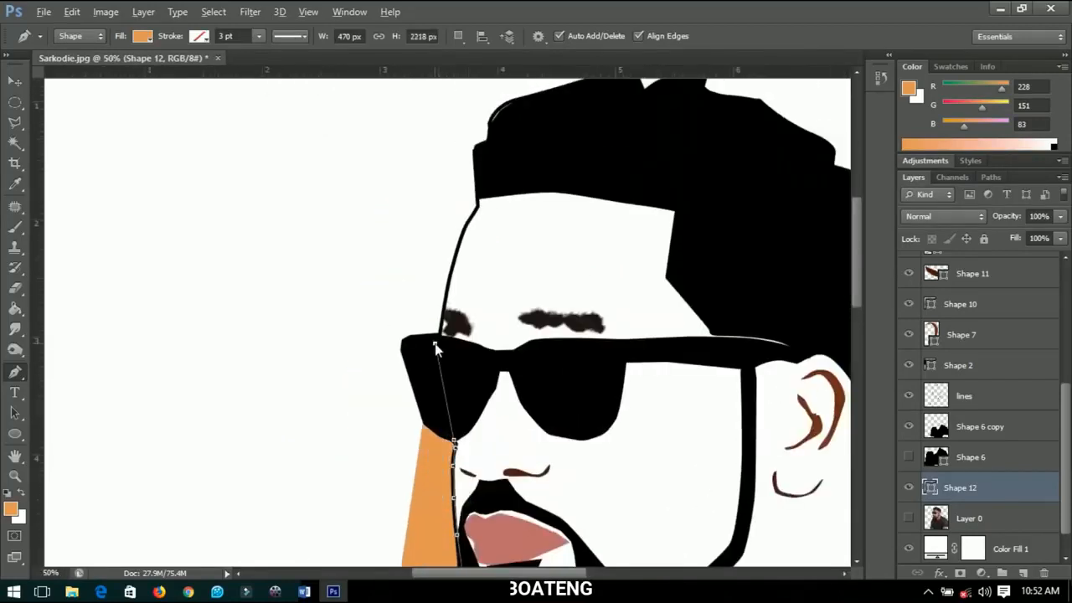
{"action": "scroll", "coordinate": [434, 344], "scroll_direction": "up", "scroll_amount": 5}
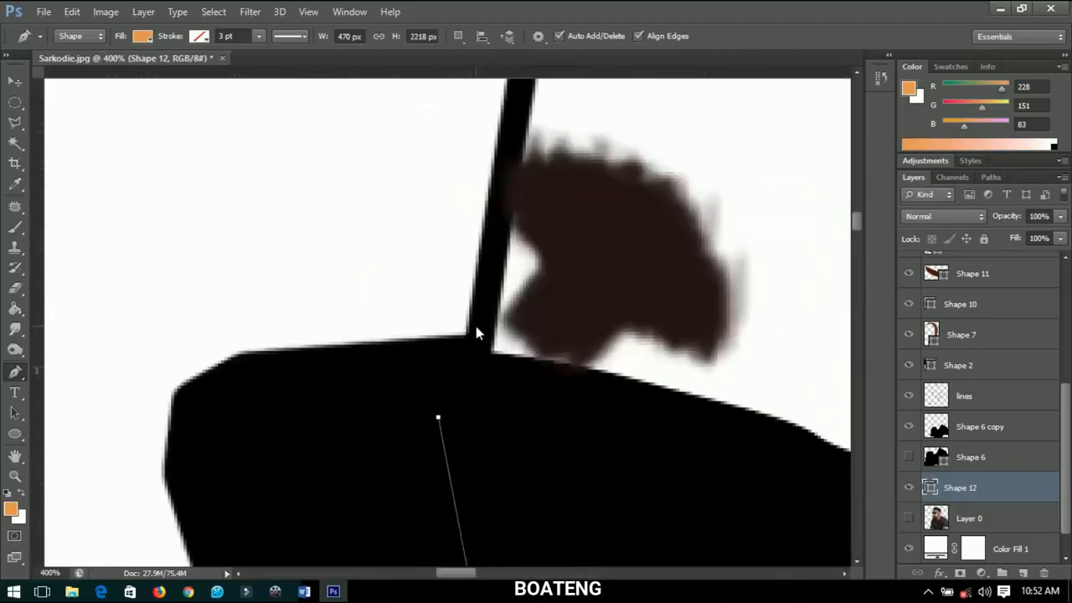
{"action": "left_click", "coordinate": [478, 326]}
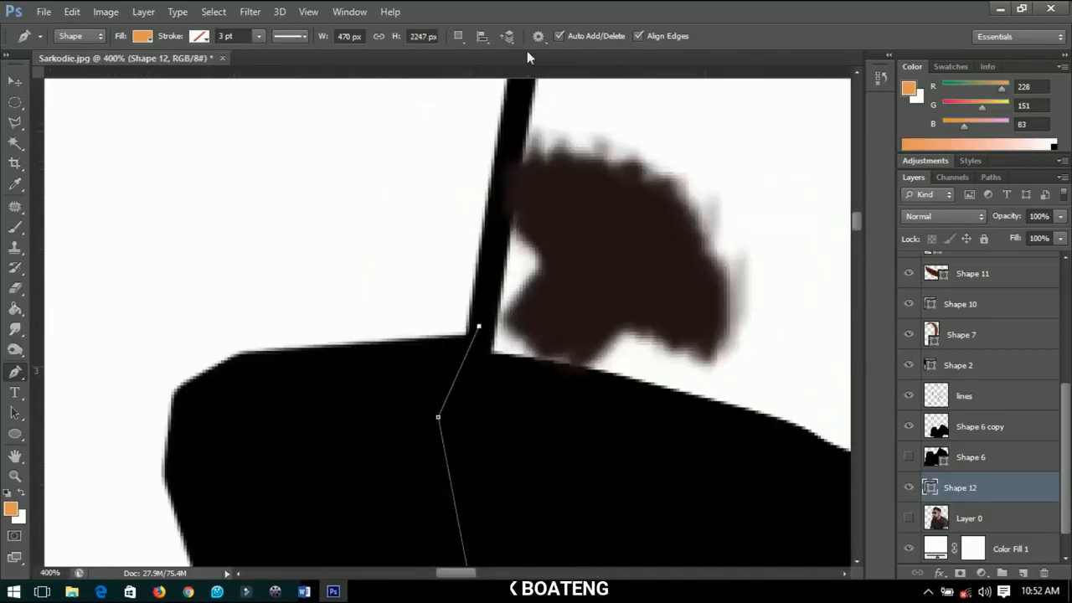
{"action": "left_click", "coordinate": [513, 103]}
{"action": "left_click_drag", "start_coordinate": [483, 218], "coordinate": [459, 411]}
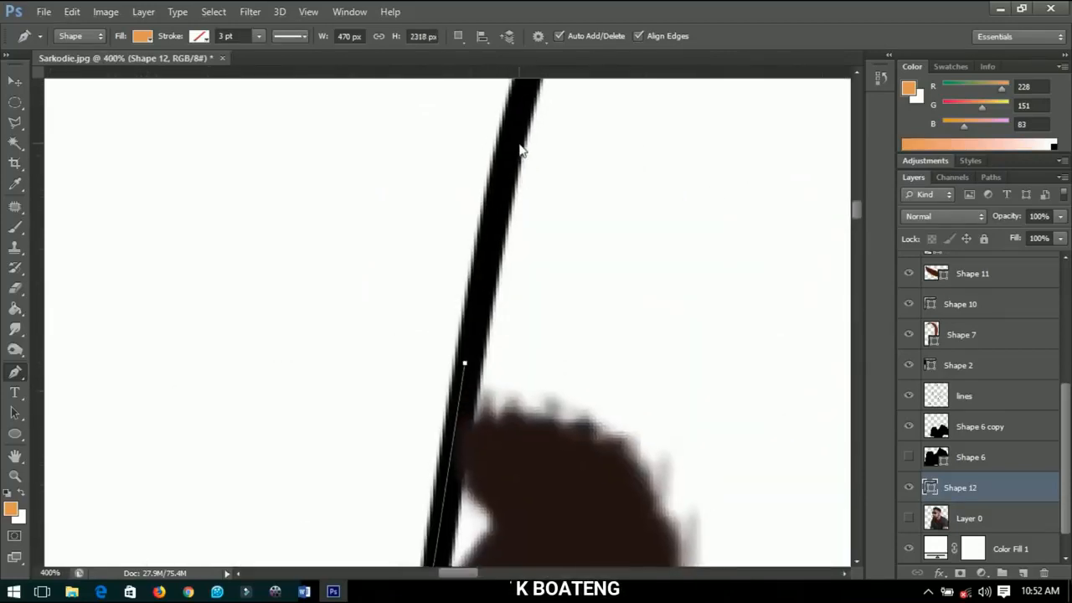
{"action": "left_click_drag", "start_coordinate": [515, 138], "coordinate": [519, 112]}
{"action": "scroll", "coordinate": [519, 124], "scroll_direction": "down", "scroll_amount": 1}
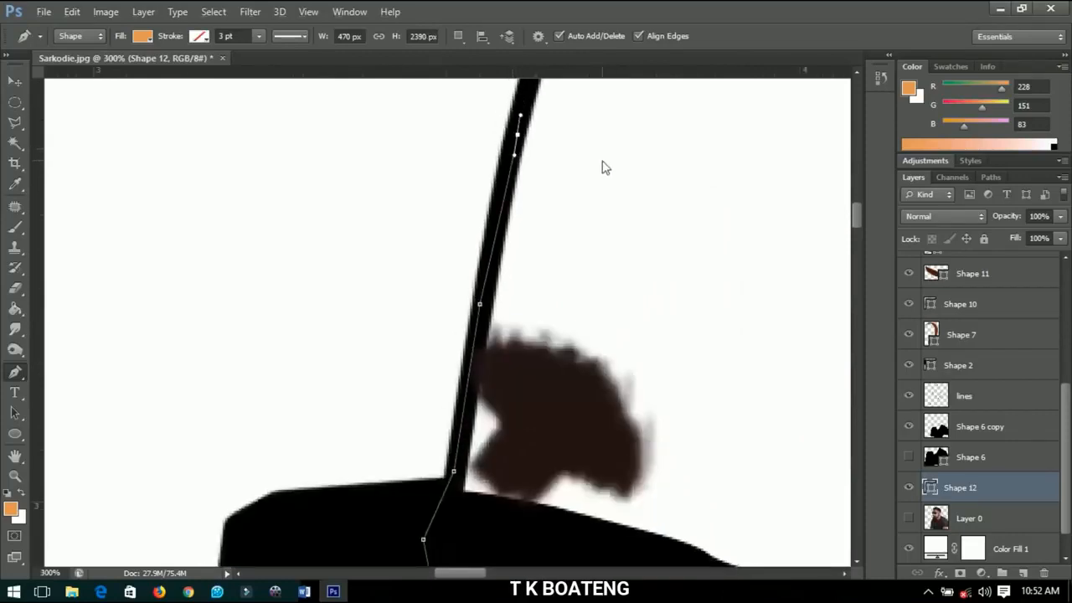
{"action": "left_click_drag", "start_coordinate": [581, 215], "coordinate": [503, 340]}
{"action": "left_click_drag", "start_coordinate": [475, 127], "coordinate": [489, 104]}
{"action": "left_click_drag", "start_coordinate": [490, 174], "coordinate": [433, 379]}
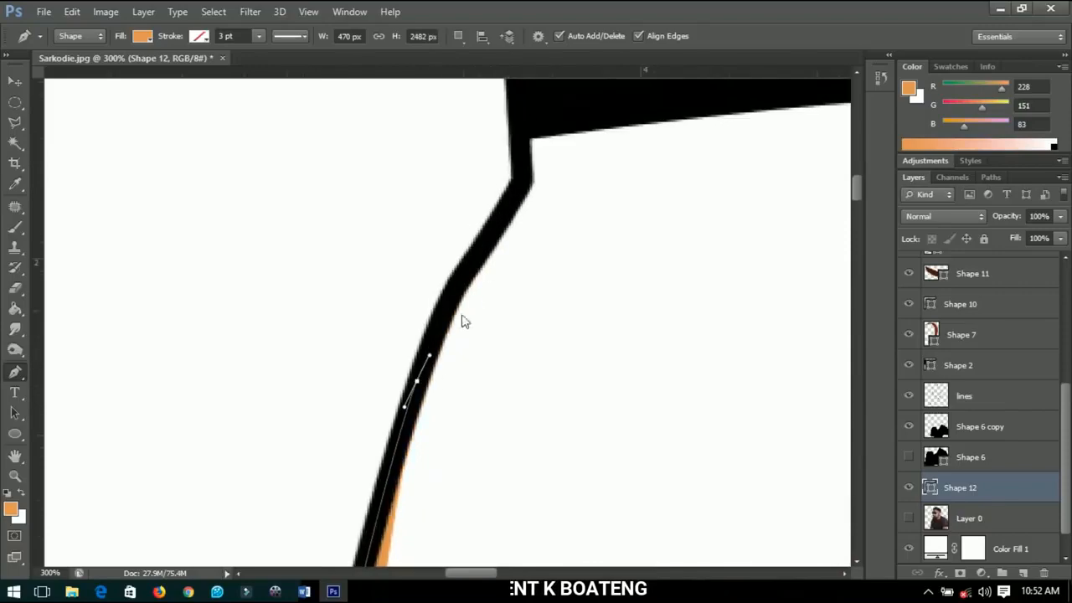
{"action": "left_click", "coordinate": [522, 183]}
Carry the skin outline across behind the hair and down towards the back of the ear
{"action": "scroll", "coordinate": [522, 134], "scroll_direction": "down", "scroll_amount": 5}
{"action": "left_click", "coordinate": [656, 125]}
{"action": "left_click", "coordinate": [670, 153]}
{"action": "left_click", "coordinate": [751, 227]}
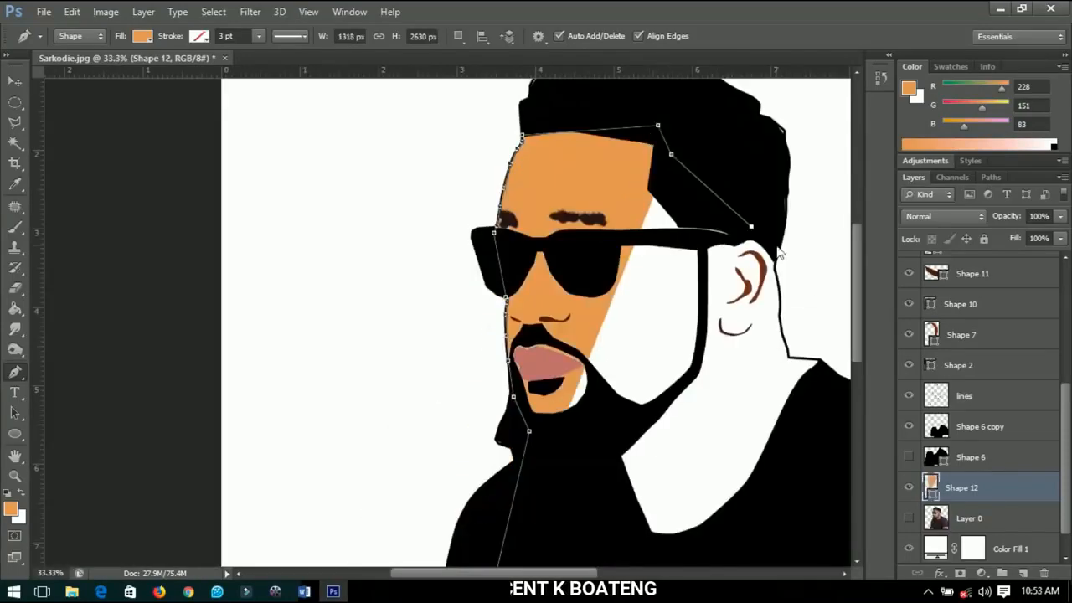
Trace the skin outline down the back-of-neck line to the corner where it meets the shoulder line
{"action": "scroll", "coordinate": [747, 237], "scroll_direction": "up", "scroll_amount": 5}
{"action": "left_click", "coordinate": [778, 279]}
{"action": "left_click_drag", "start_coordinate": [793, 415], "coordinate": [801, 434]}
{"action": "left_click_drag", "start_coordinate": [801, 433], "coordinate": [539, 191]}
{"action": "left_click_drag", "start_coordinate": [557, 399], "coordinate": [555, 440]}
{"action": "left_click_drag", "start_coordinate": [553, 512], "coordinate": [523, 227]}
{"action": "left_click", "coordinate": [548, 385]}
{"action": "left_click", "coordinate": [589, 525]}
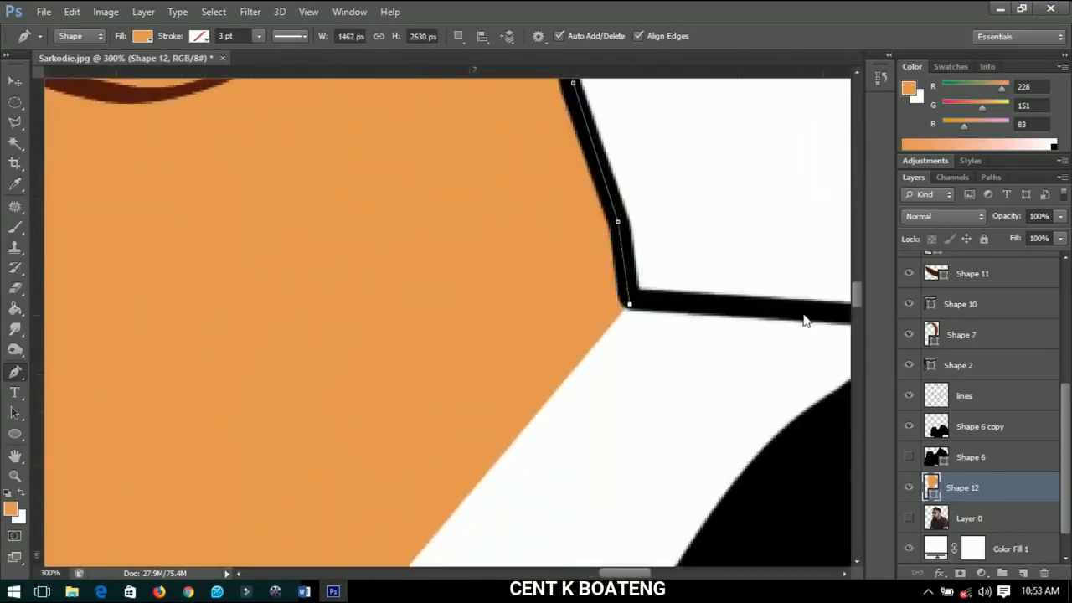
Run the skin outline behind the shirt's shoulder, around the far arm and beneath the canvas to complete the shape
{"action": "scroll", "coordinate": [802, 314], "scroll_direction": "down", "scroll_amount": 3}
{"action": "left_click", "coordinate": [574, 454]}
{"action": "scroll", "coordinate": [574, 454], "scroll_direction": "down", "scroll_amount": 3}
{"action": "left_click", "coordinate": [677, 388]}
{"action": "left_click", "coordinate": [717, 444]}
{"action": "left_click", "coordinate": [699, 545]}
{"action": "left_click", "coordinate": [215, 516]}
Fit the whole portrait in view and hide the lines layer
{"action": "left_click", "coordinate": [14, 81]}
{"action": "key", "text": "ctrl+0"}
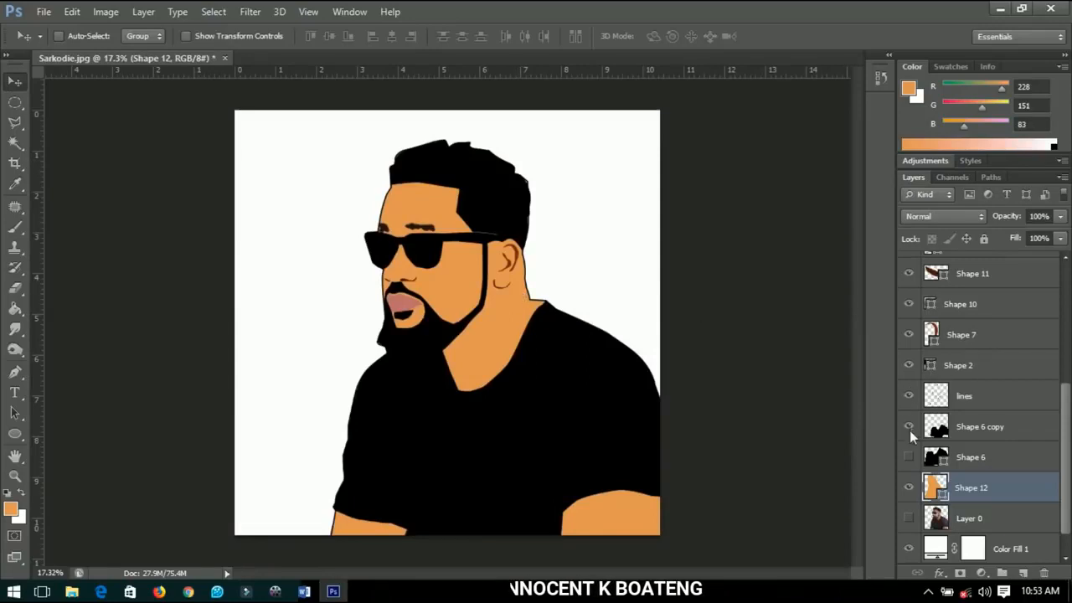
{"action": "left_click", "coordinate": [908, 395]}
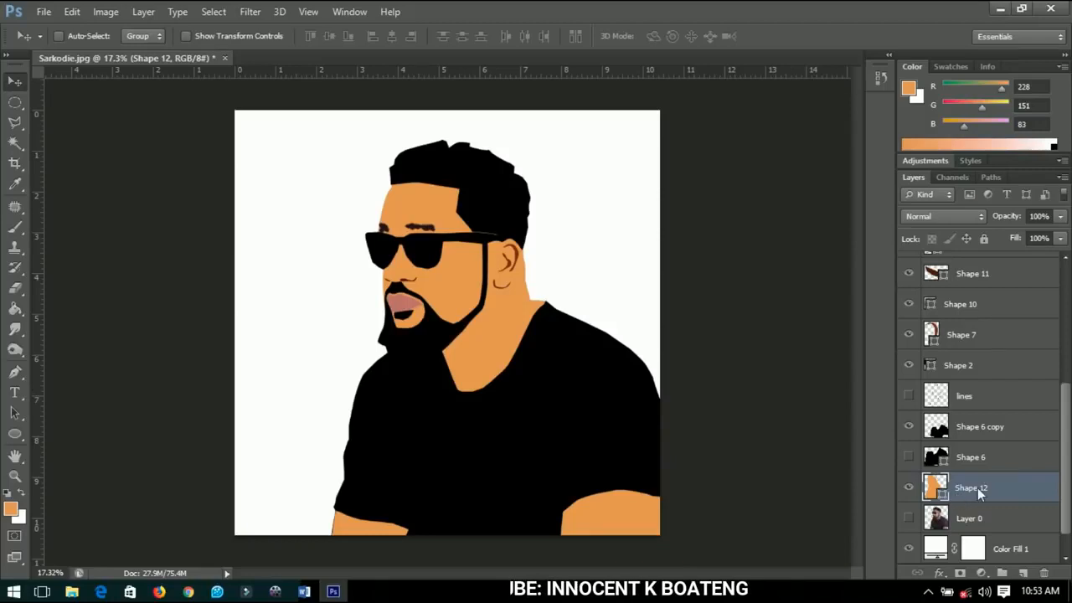
Lower the Shape 12 skin layer's opacity to 0% and show the lines layer and the Layer 0 photo
{"action": "left_click_drag", "start_coordinate": [1007, 215], "coordinate": [775, 240]}
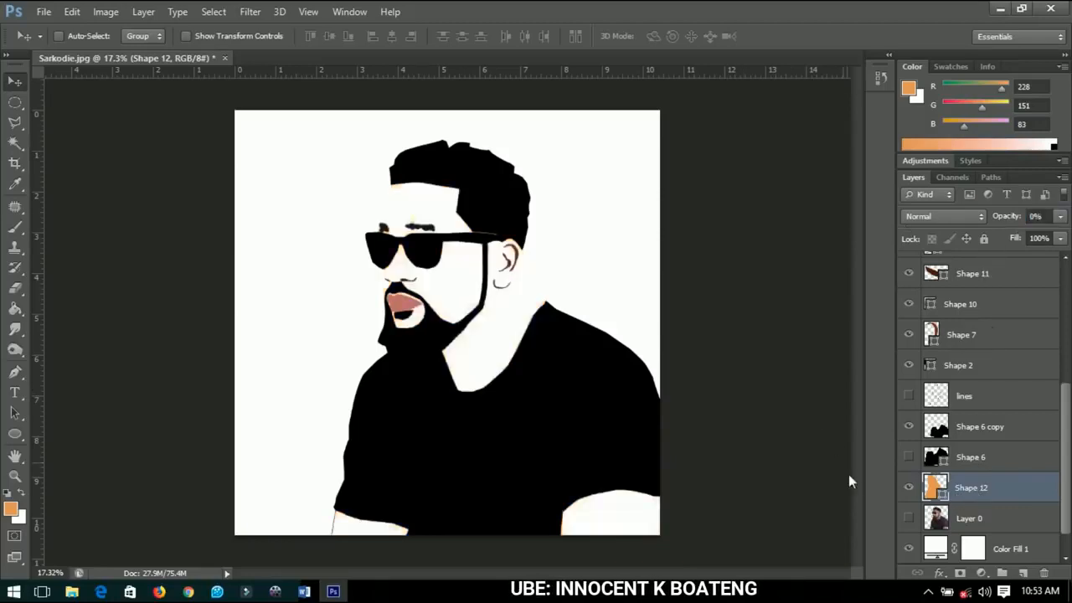
{"action": "left_click", "coordinate": [907, 397]}
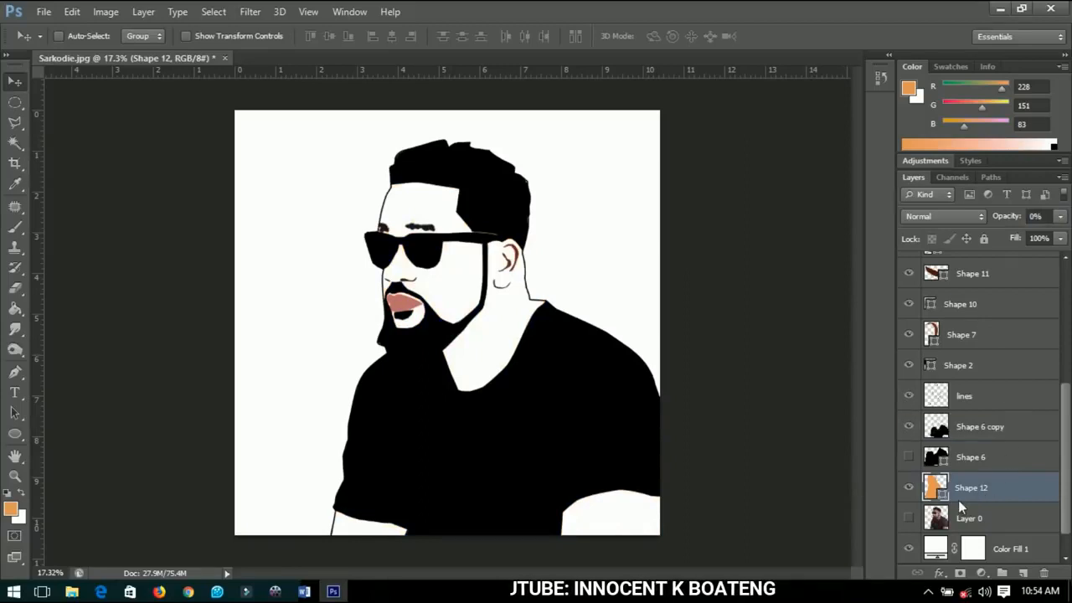
{"action": "left_click", "coordinate": [908, 519]}
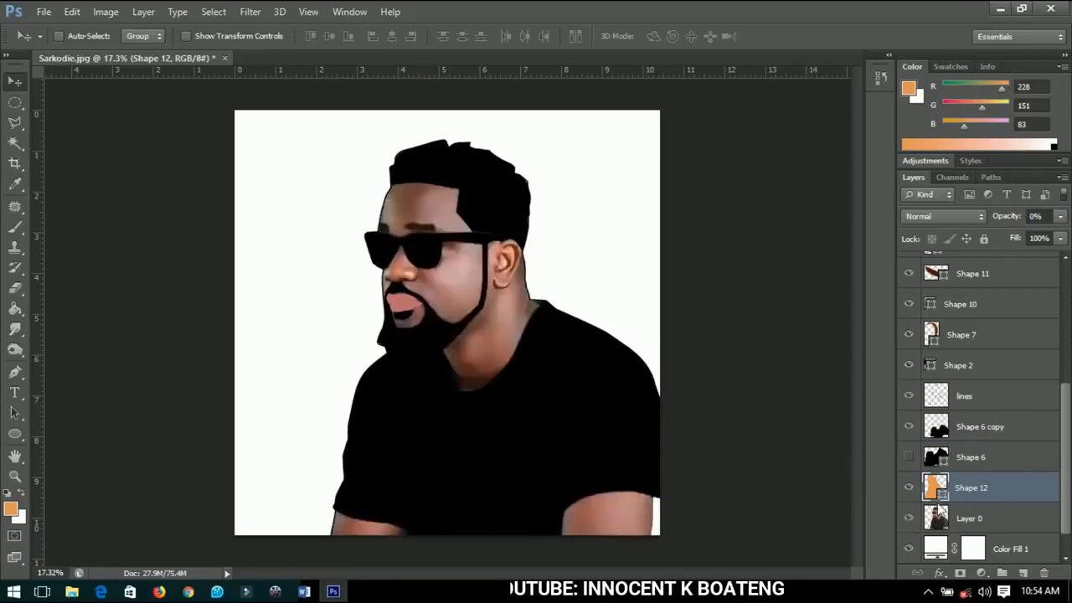
Recolour the skin shape with #e79e8c sampled from the photo near the ear and restore its opacity to 100%
{"action": "double_click", "coordinate": [941, 492]}
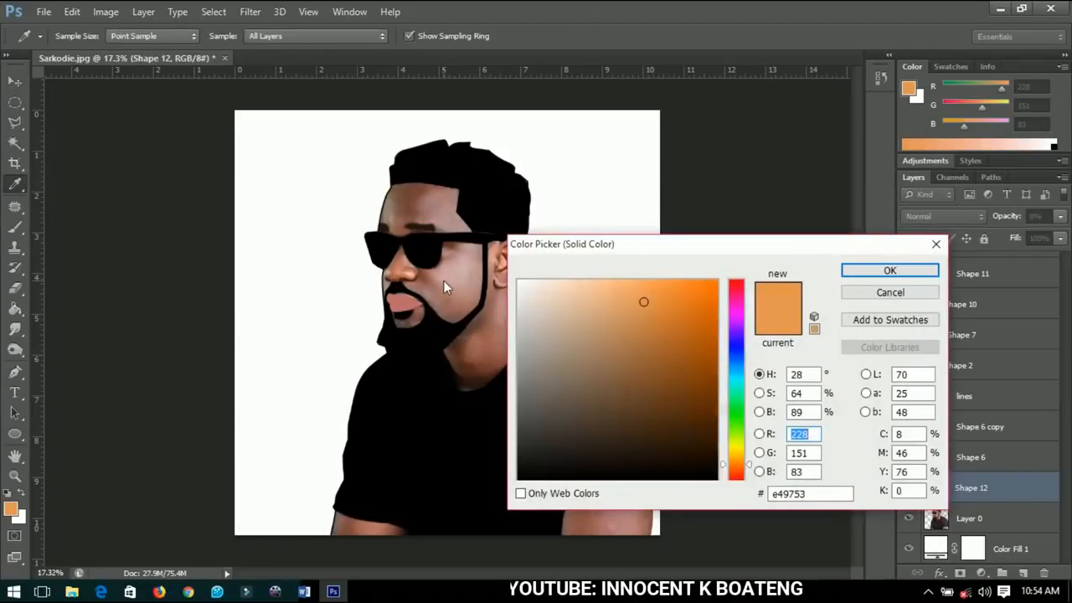
{"action": "left_click_drag", "start_coordinate": [444, 280], "coordinate": [461, 269]}
{"action": "left_click", "coordinate": [479, 347]}
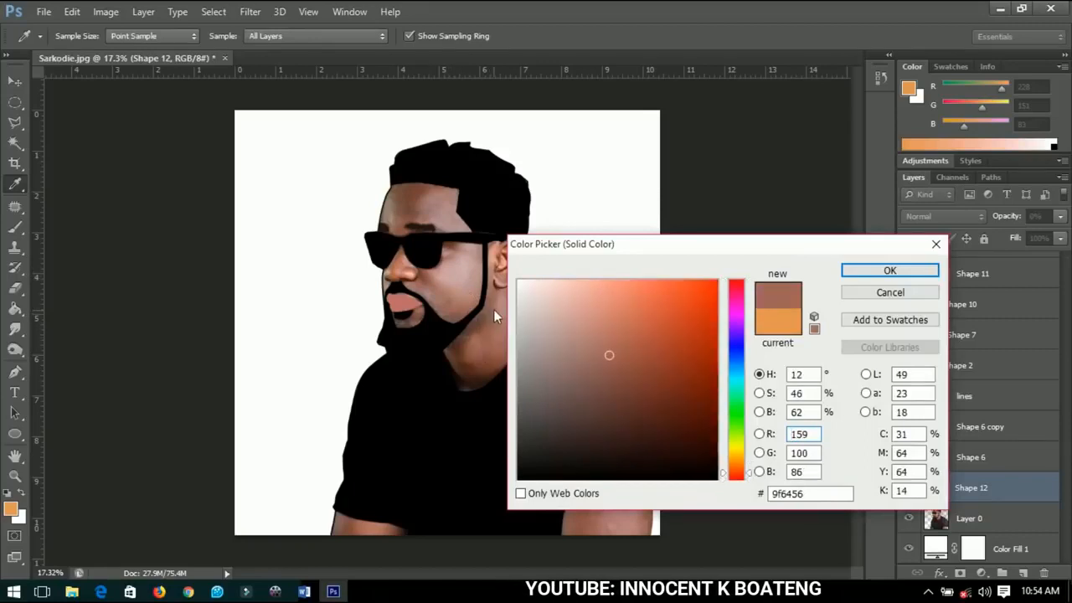
{"action": "left_click", "coordinate": [495, 260]}
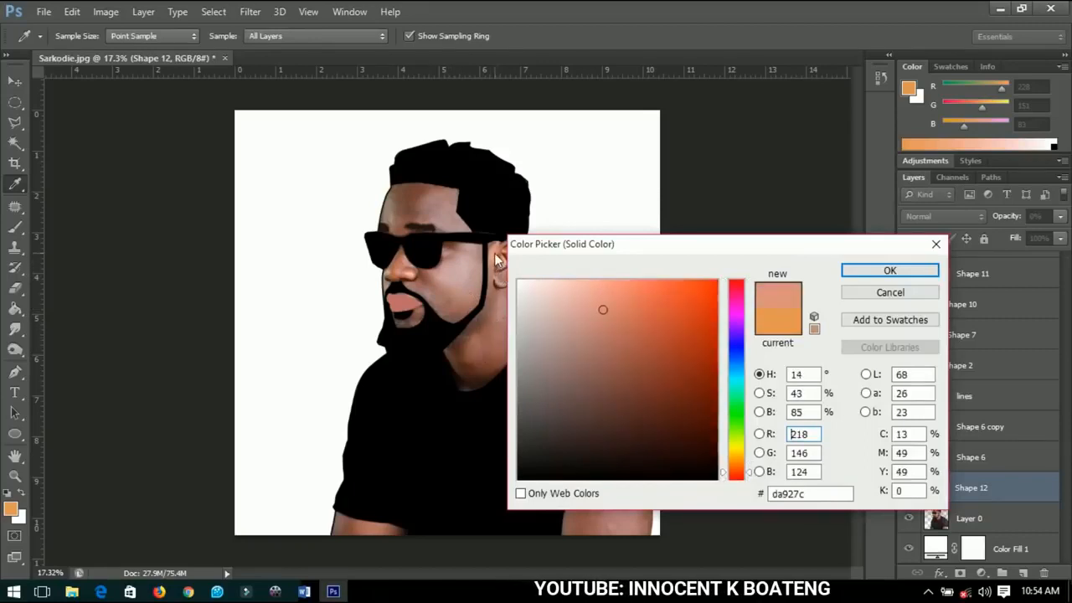
{"action": "left_click", "coordinate": [492, 253]}
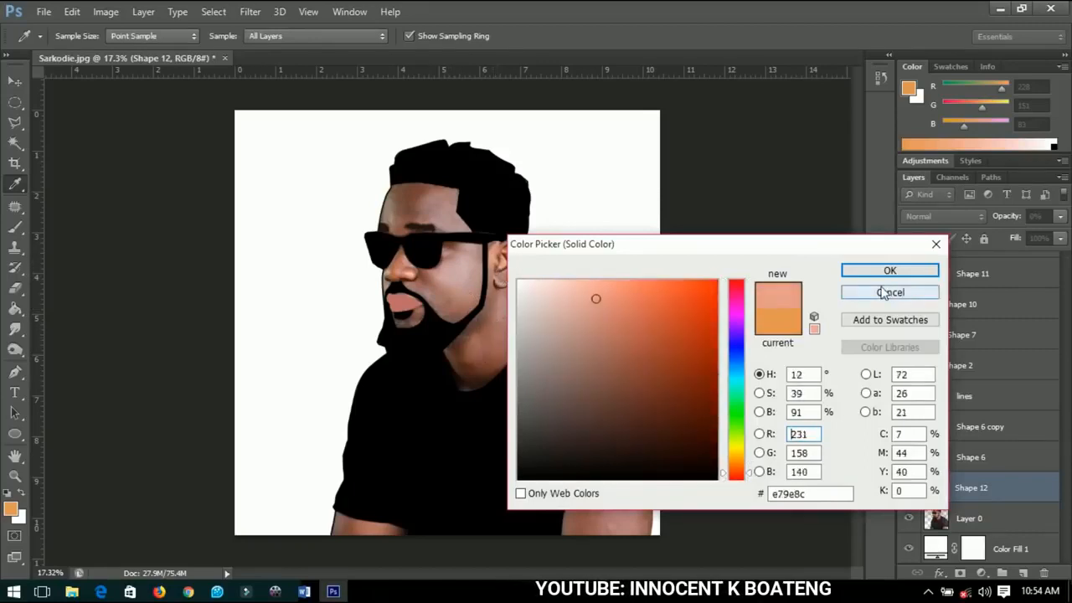
{"action": "left_click", "coordinate": [882, 273]}
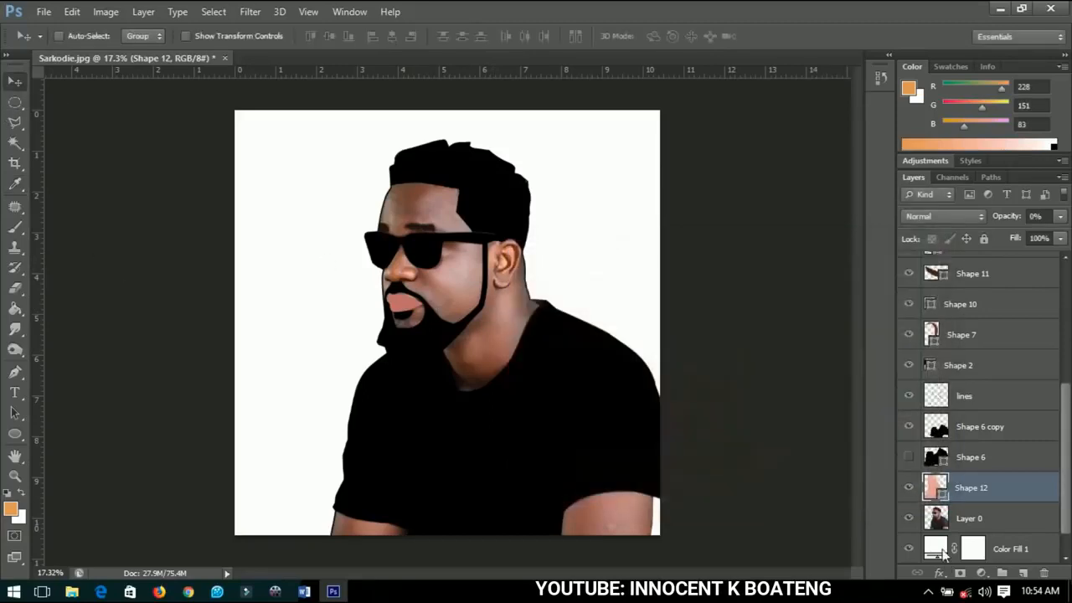
{"action": "mouse_move", "coordinate": [1011, 217]}
{"action": "left_mouse_down"}
{"action": "mouse_move", "coordinate": [1071, 216]}
{"action": "mouse_move", "coordinate": [1056, 230]}
{"action": "mouse_move", "coordinate": [1029, 216]}
{"action": "left_mouse_up"}
{"action": "key", "text": "Return"}
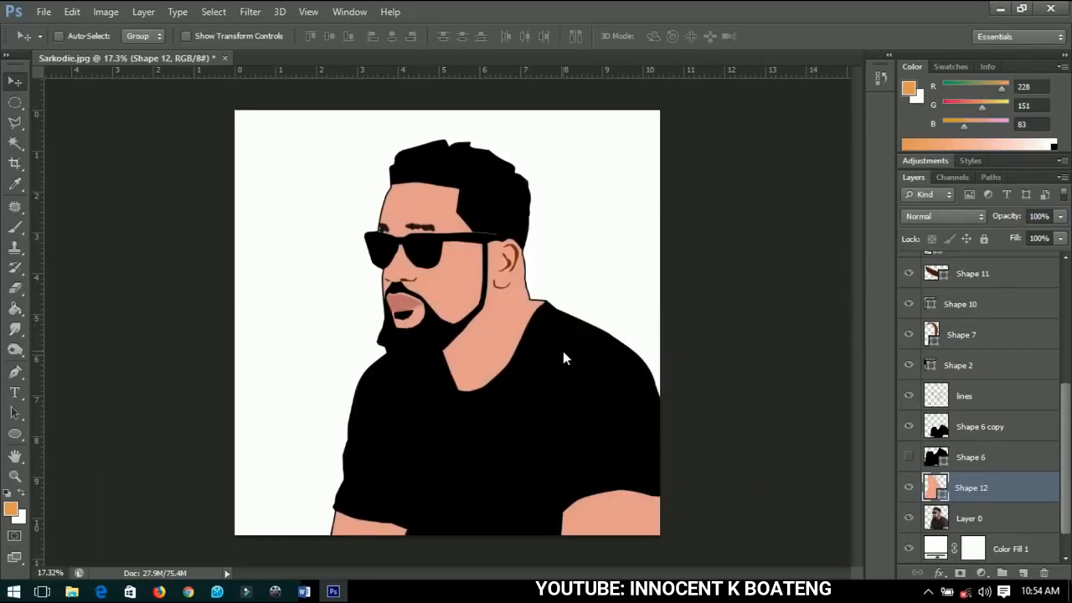
Place a duplicate of the Layer 0 photo at the top of the layer stack and hide it
{"action": "scroll", "coordinate": [997, 492], "scroll_direction": "down", "scroll_amount": 1}
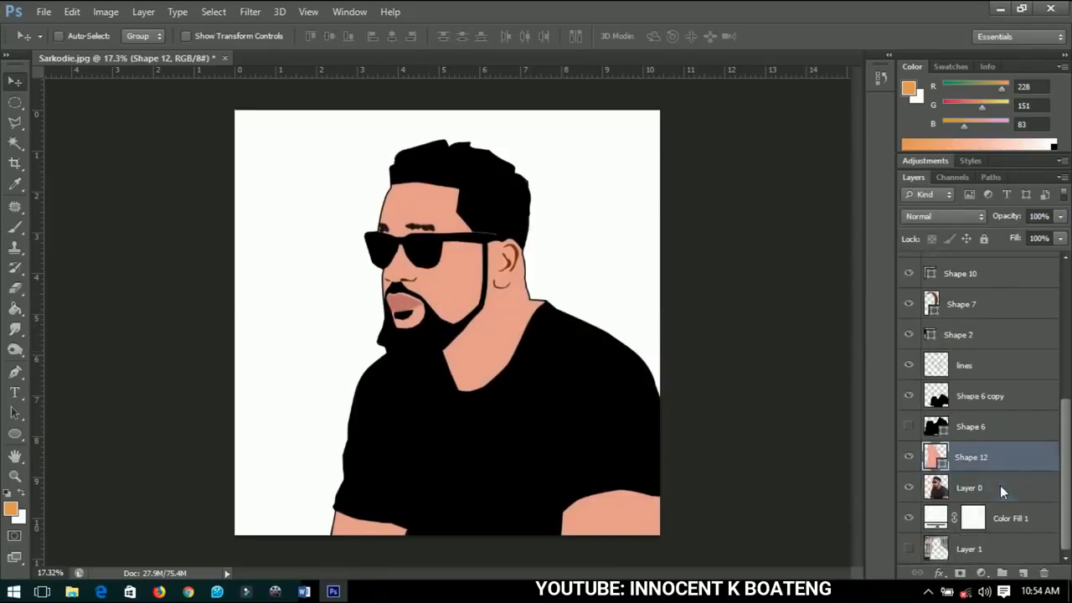
{"action": "left_click", "coordinate": [987, 485]}
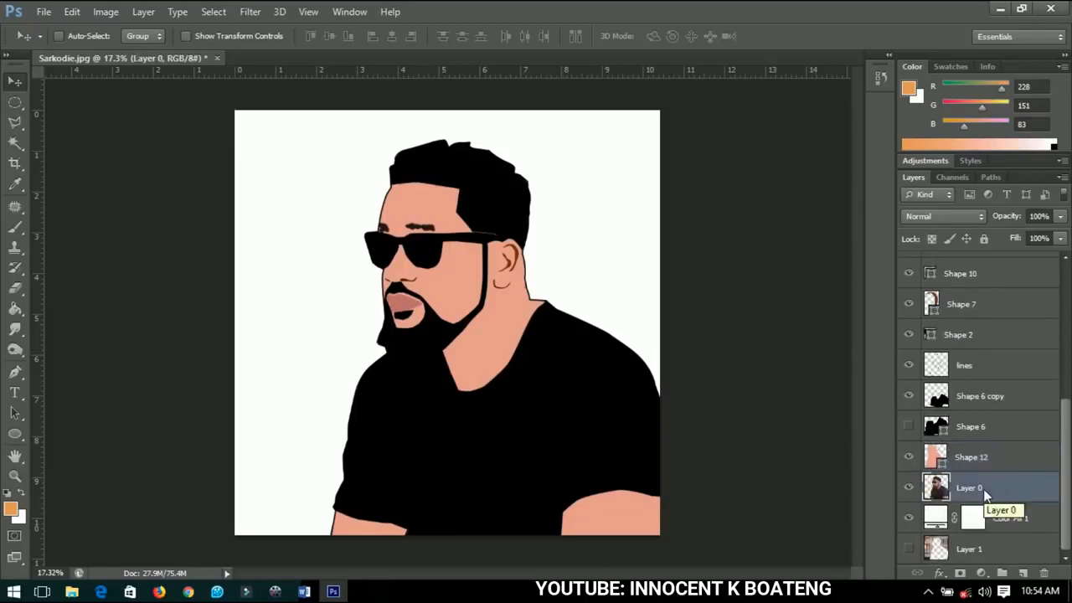
{"action": "scroll", "coordinate": [986, 494], "scroll_direction": "up", "scroll_amount": 1}
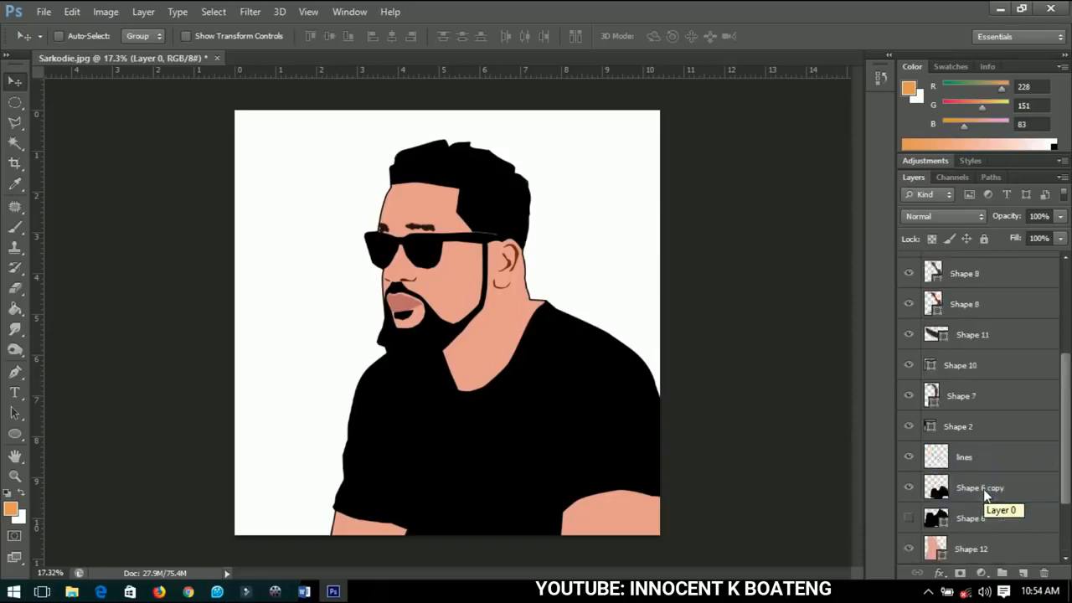
{"action": "right_click", "coordinate": [475, 178]}
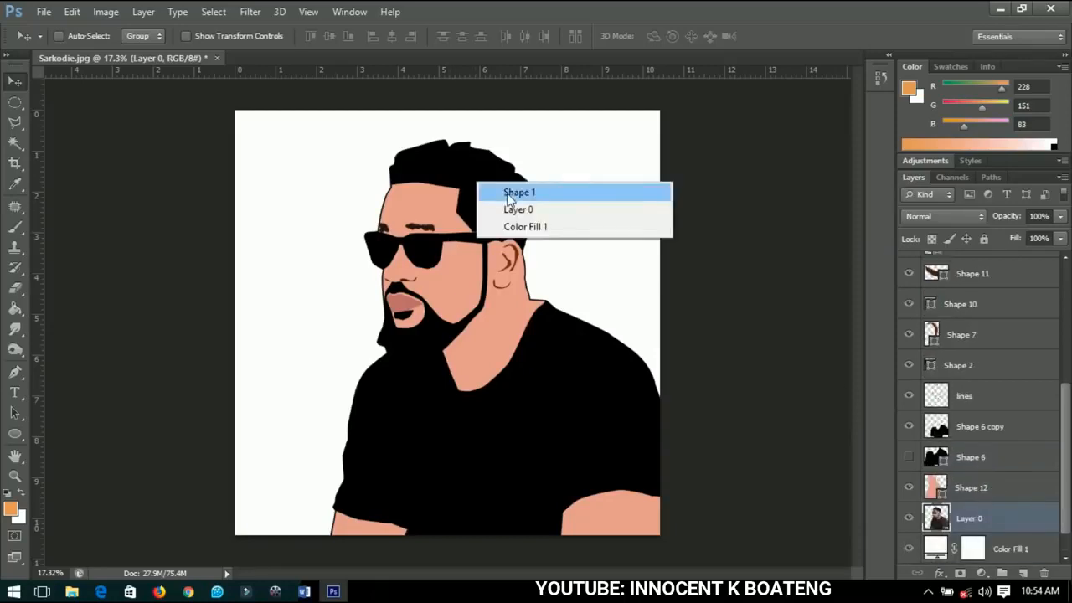
{"action": "left_click", "coordinate": [517, 192]}
{"action": "scroll", "coordinate": [947, 415], "scroll_direction": "down", "scroll_amount": 9}
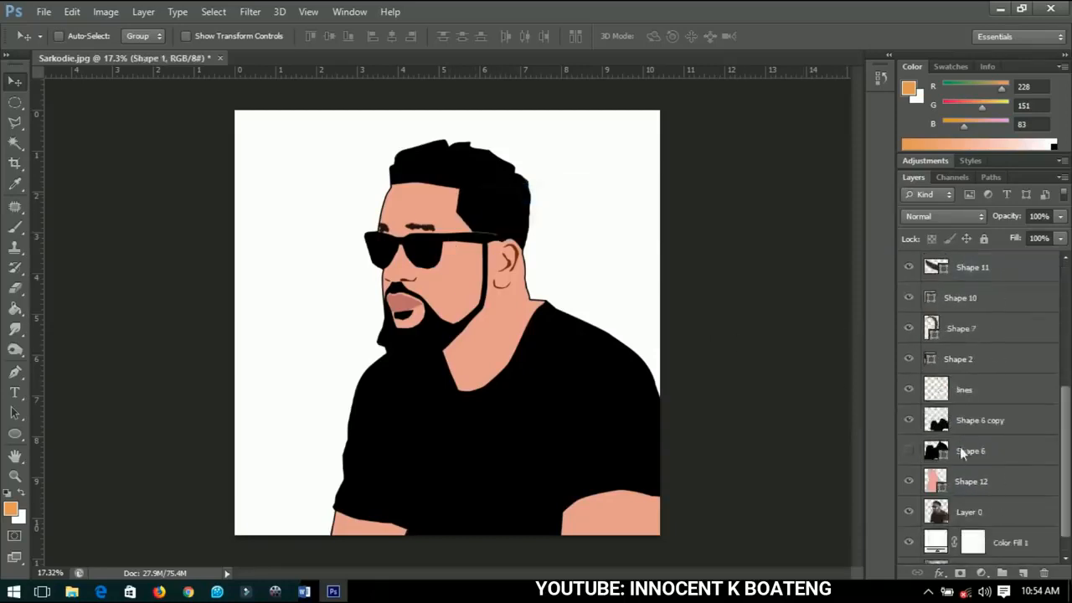
{"action": "left_click", "coordinate": [972, 495]}
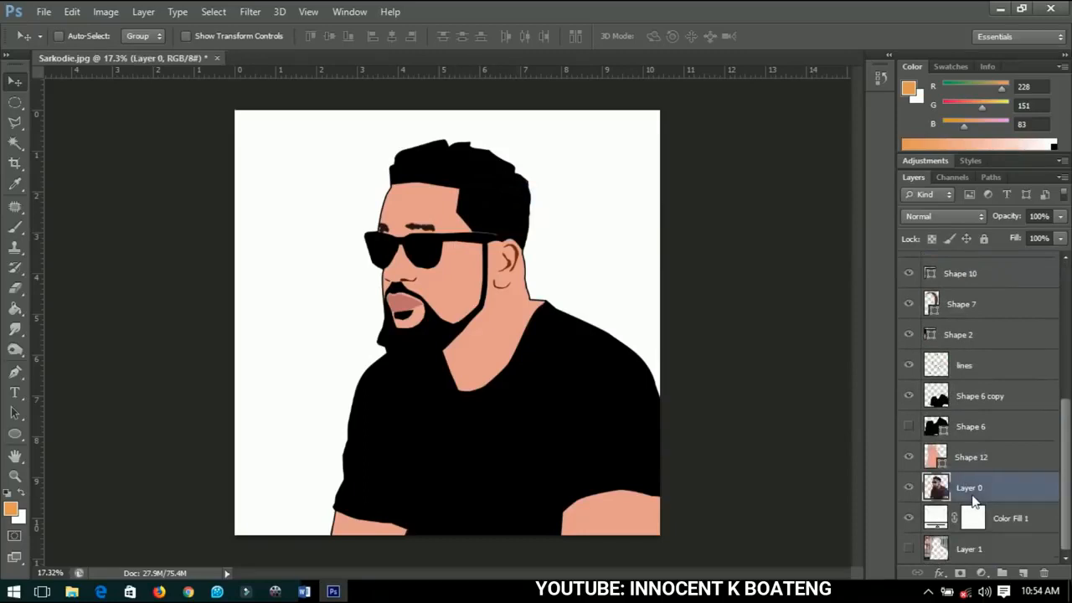
{"action": "key", "text": "ctrl+j"}
{"action": "key", "text": "ctrl+shift+bracketright"}
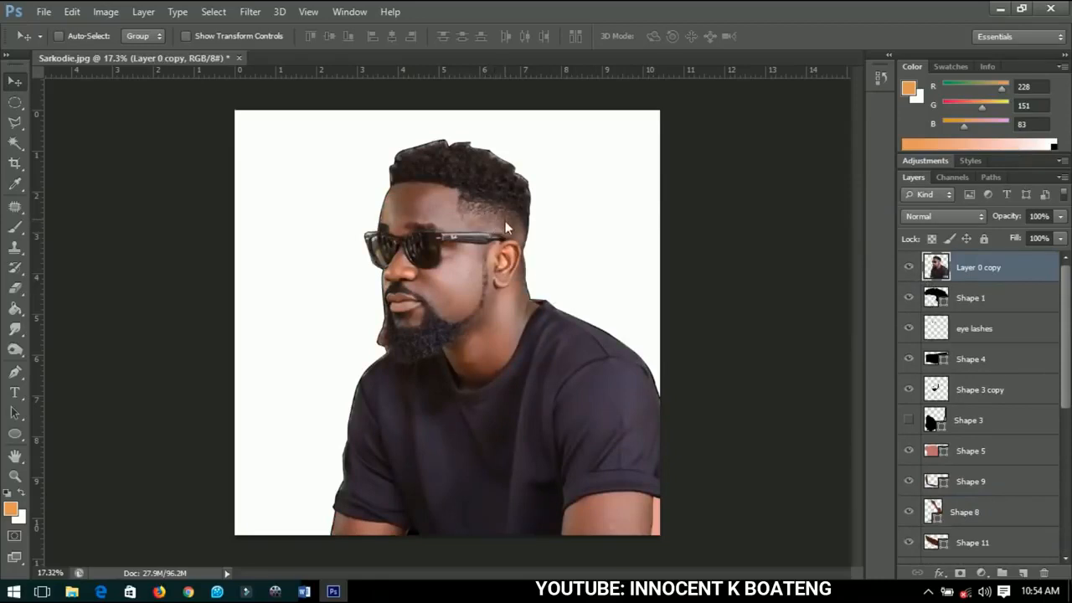
{"action": "left_click", "coordinate": [908, 267]}
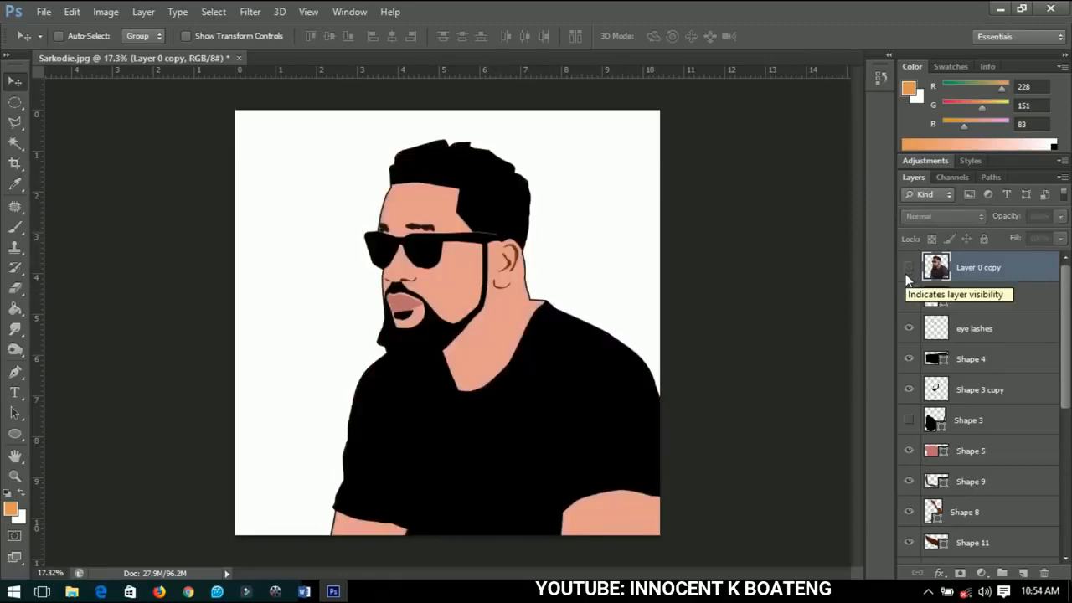
Select the hair shape's layer and rename it "hair"
{"action": "right_click", "coordinate": [469, 211]}
{"action": "left_click", "coordinate": [511, 219]}
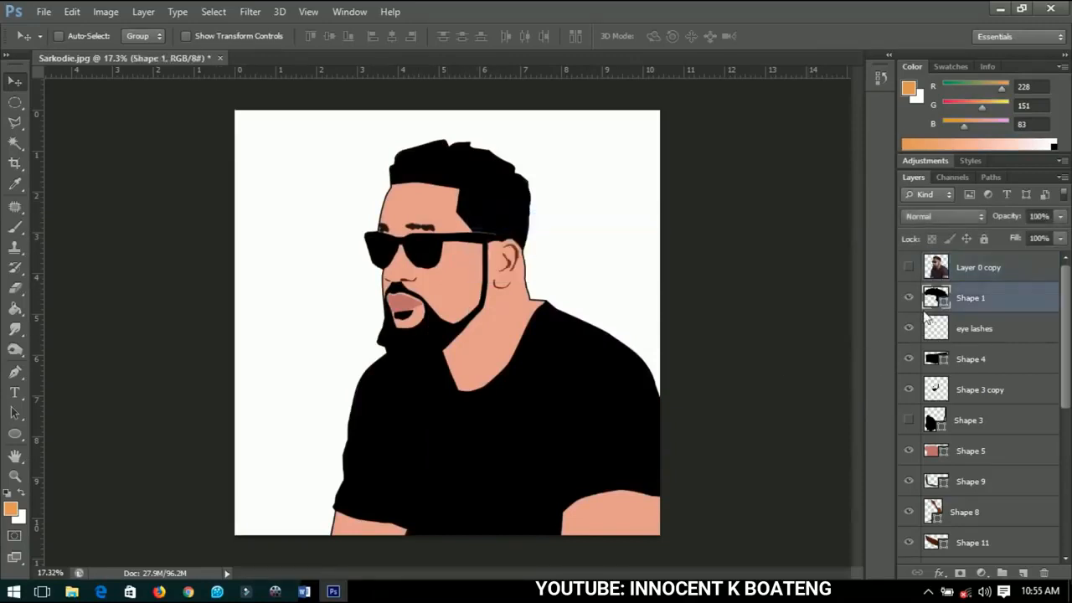
{"action": "double_click", "coordinate": [972, 298]}
{"action": "type", "text": "hair"}
{"action": "key", "text": "Return"}
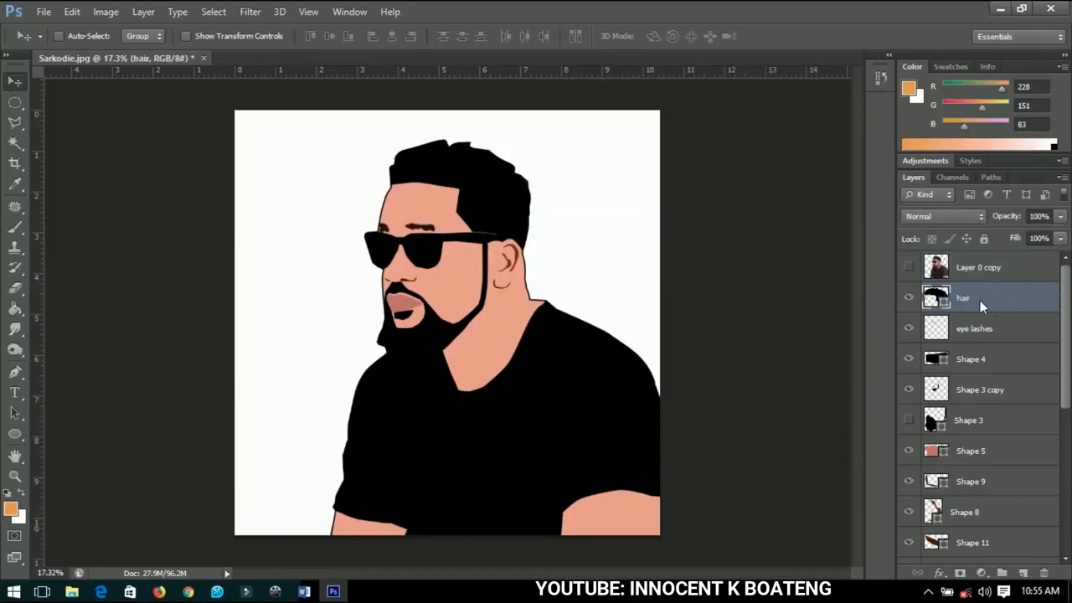
Add a linear Gradient Overlay to the hair layer and open its gradient for editing
{"action": "right_click", "coordinate": [980, 300]}
{"action": "key", "text": "Escape"}
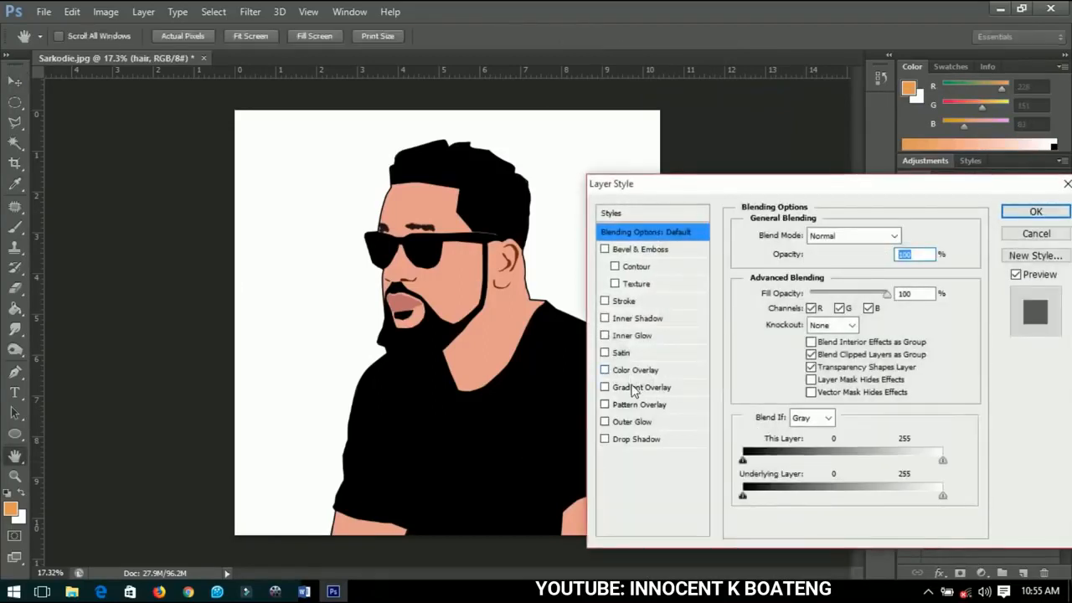
{"action": "left_click", "coordinate": [634, 389]}
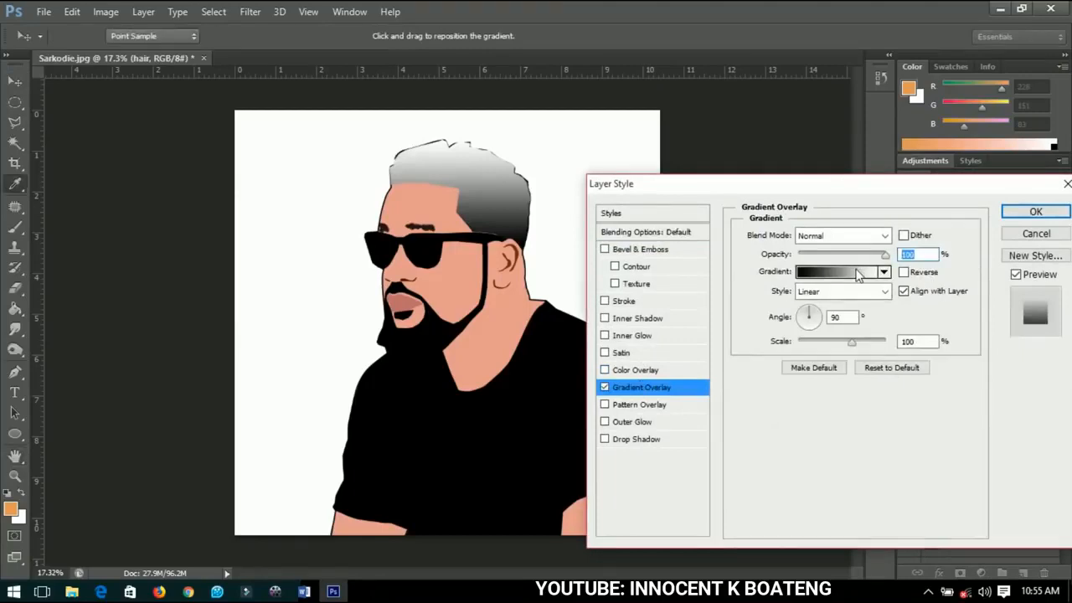
{"action": "left_click", "coordinate": [854, 273]}
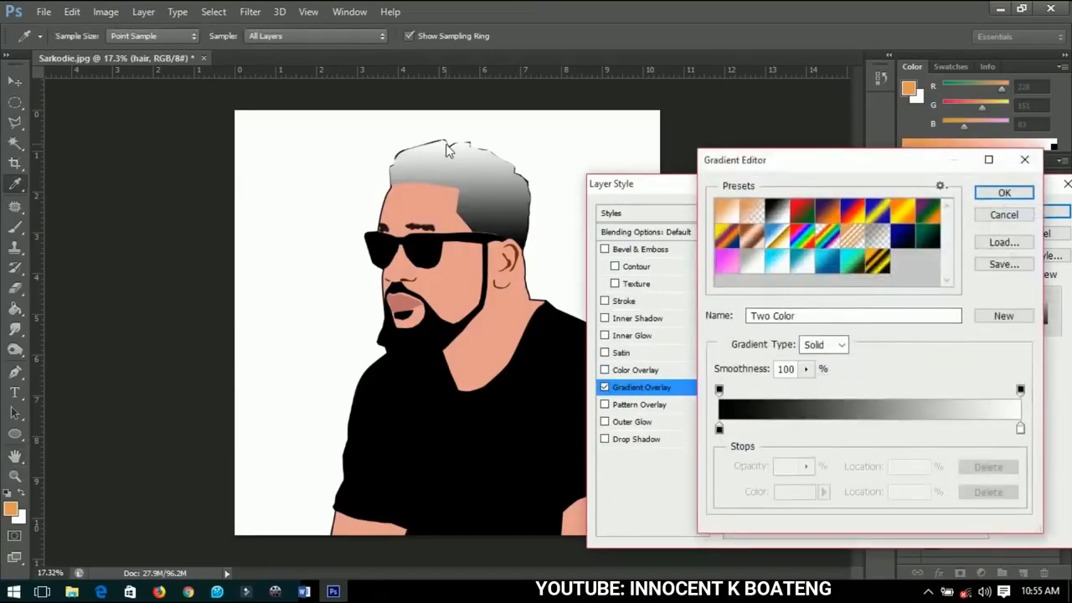
Set the gradient's white end stop to the face's skin colour #e79e8c
{"action": "double_click", "coordinate": [1020, 429]}
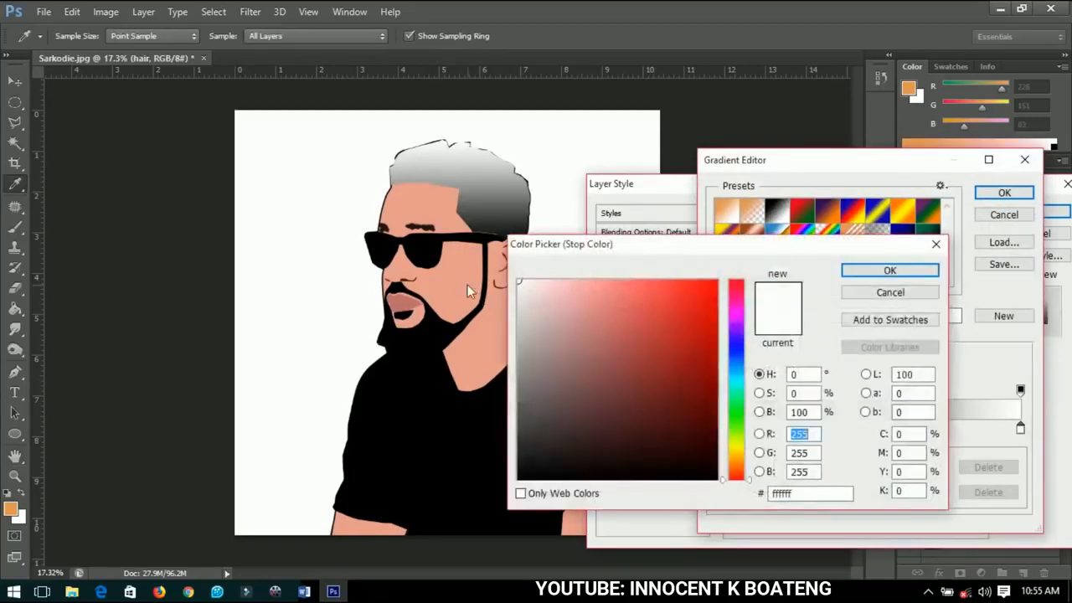
{"action": "left_click", "coordinate": [460, 284]}
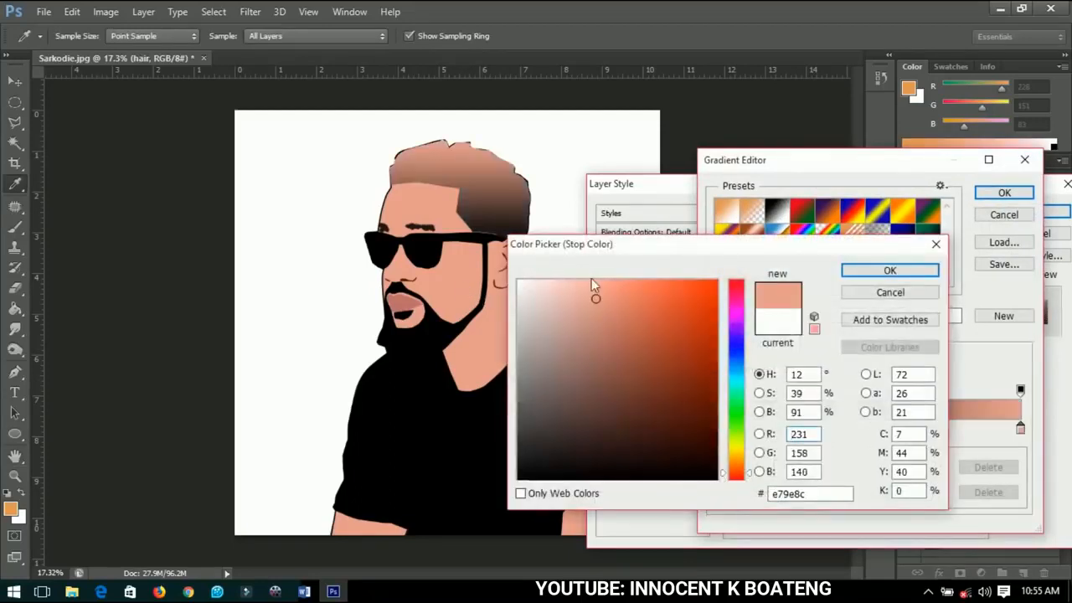
{"action": "left_click", "coordinate": [889, 271]}
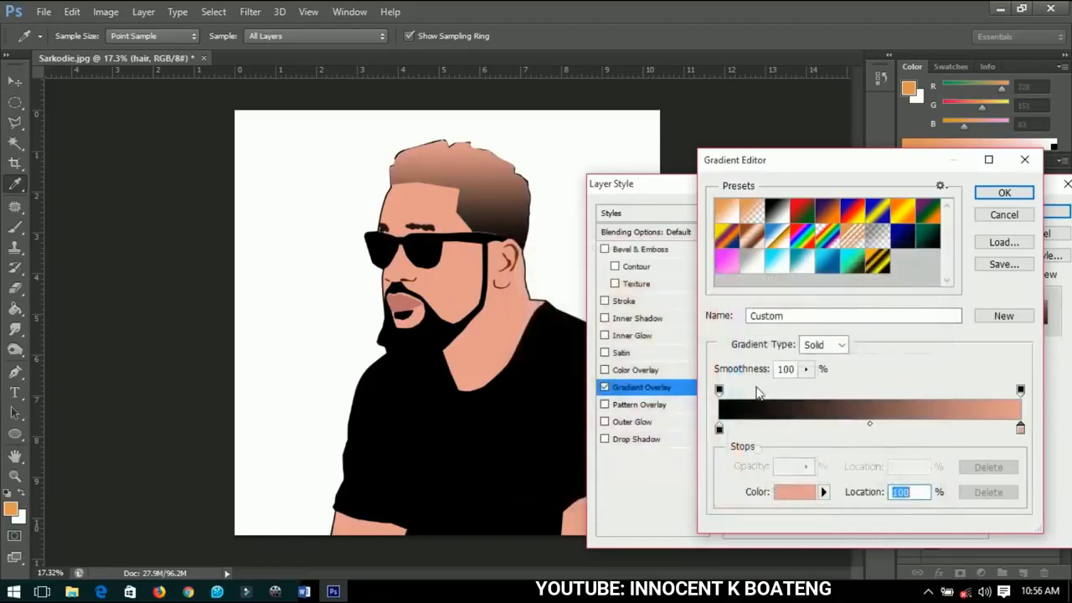
Make the hair gradient run from skin colour #e79e8c at the start to black #000000 with the black stop at 77%
{"action": "double_click", "coordinate": [718, 429]}
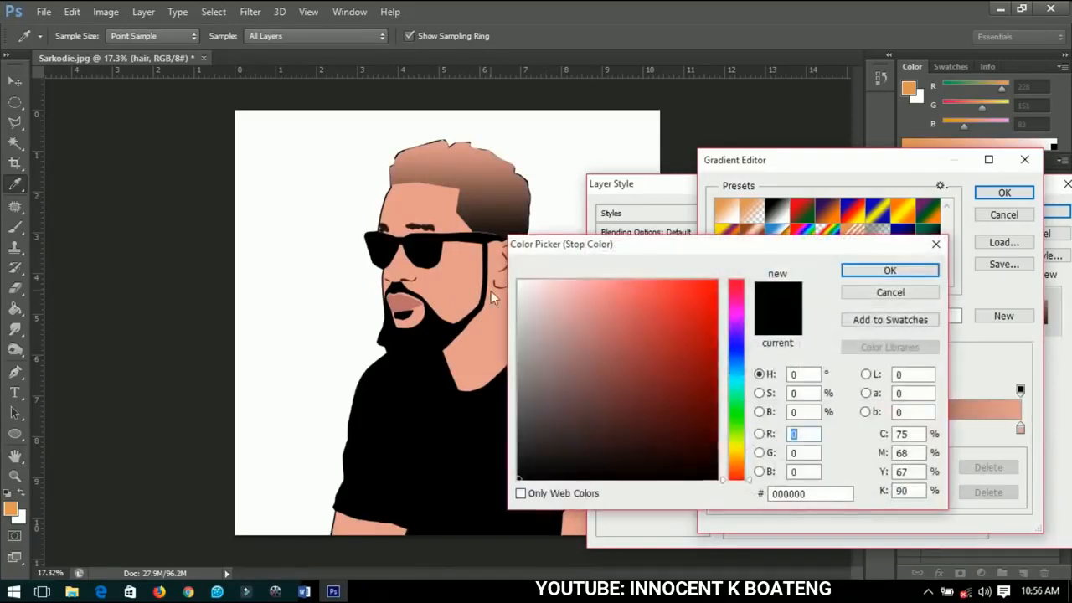
{"action": "left_click", "coordinate": [448, 279]}
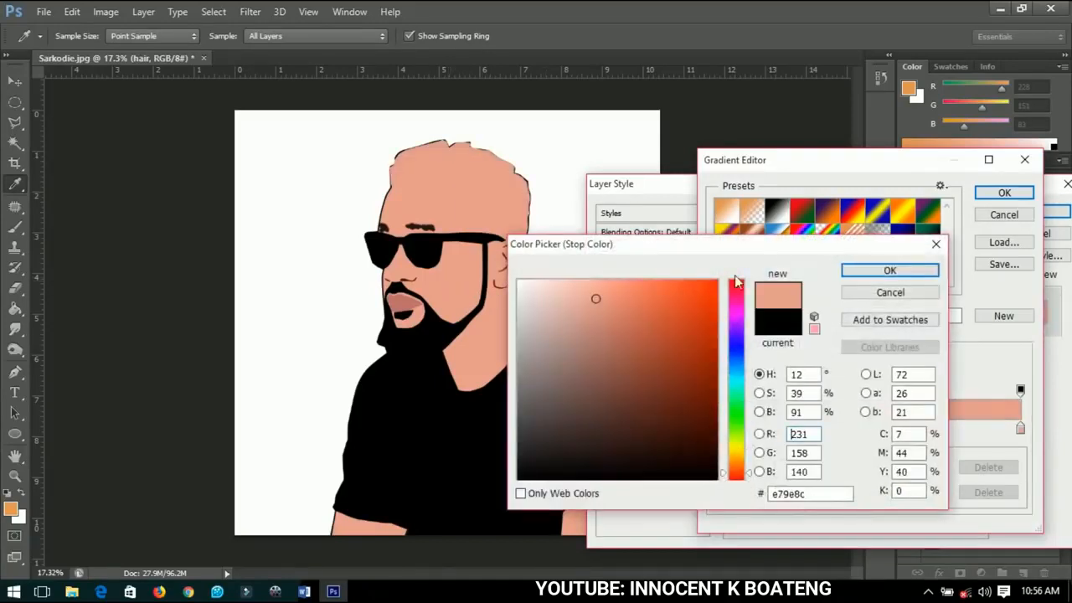
{"action": "left_click", "coordinate": [913, 271]}
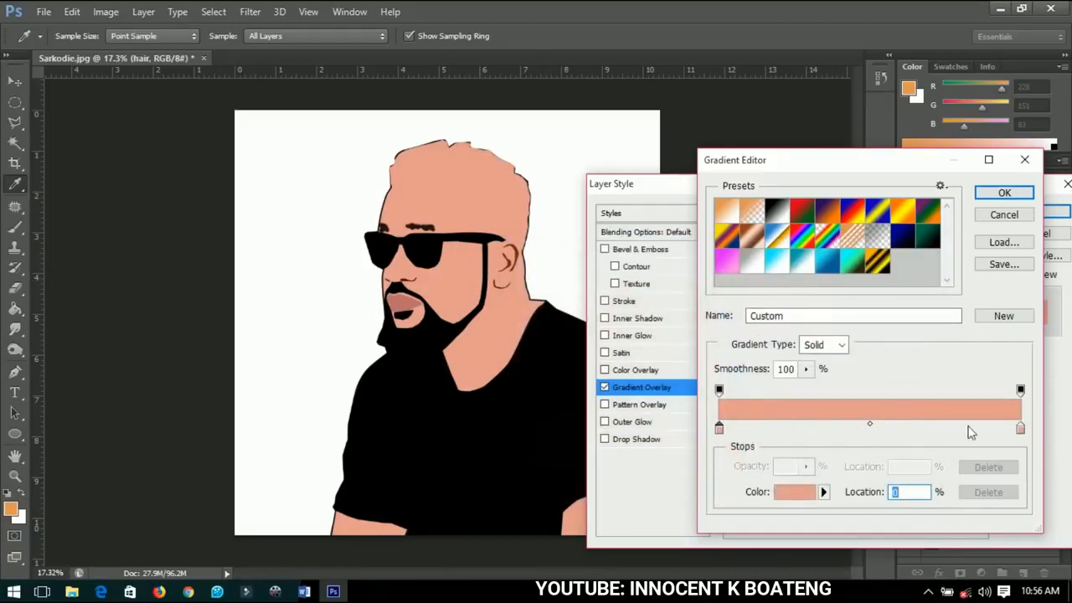
{"action": "left_click", "coordinate": [1020, 429]}
{"action": "left_click_drag", "start_coordinate": [617, 409], "coordinate": [468, 497]}
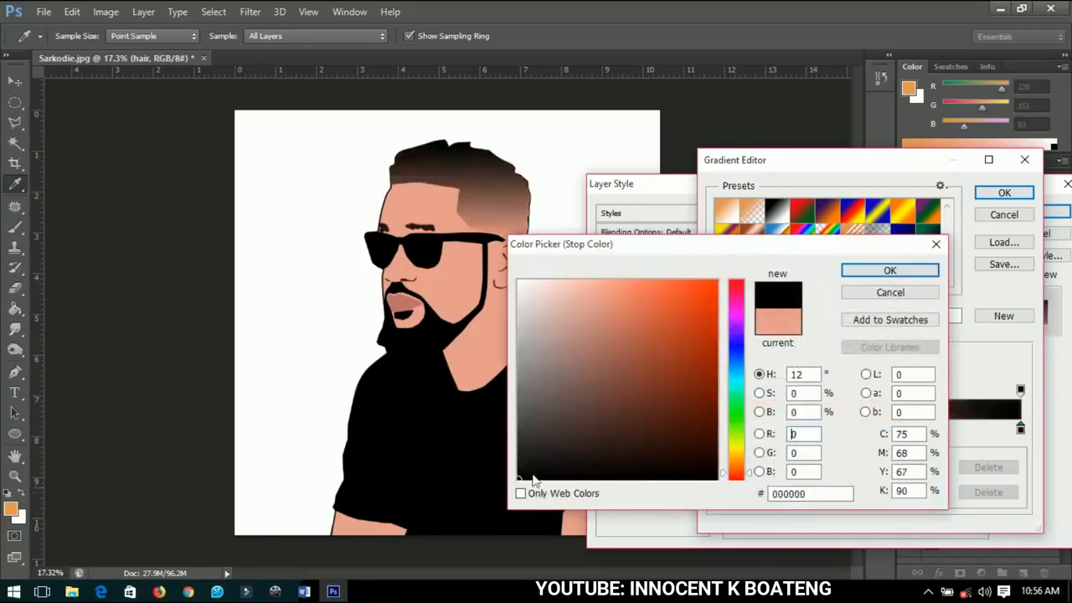
{"action": "left_click", "coordinate": [890, 271]}
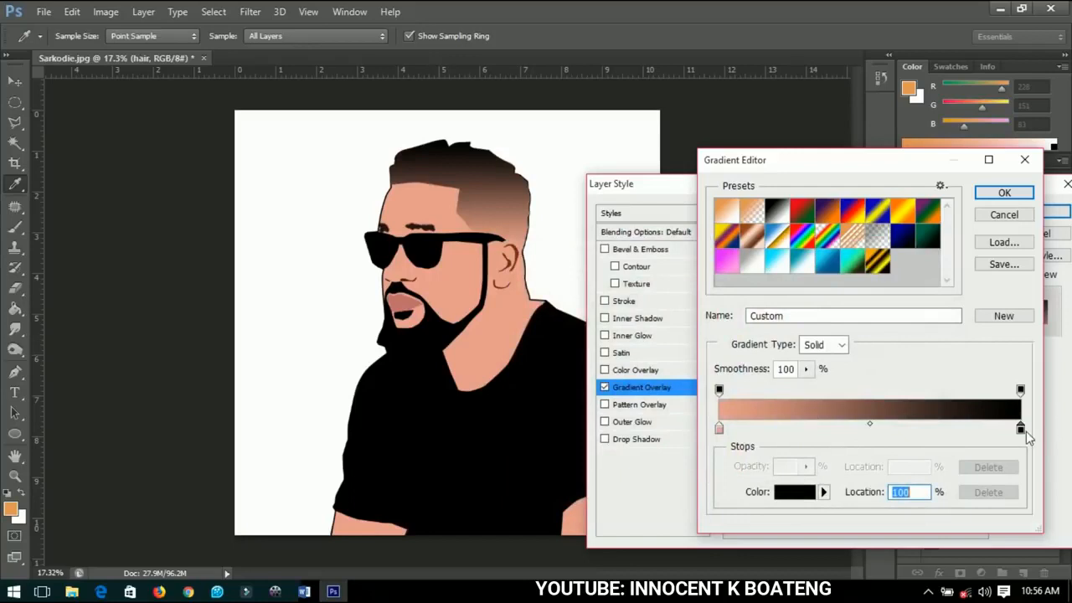
{"action": "left_click_drag", "start_coordinate": [1021, 431], "coordinate": [952, 429]}
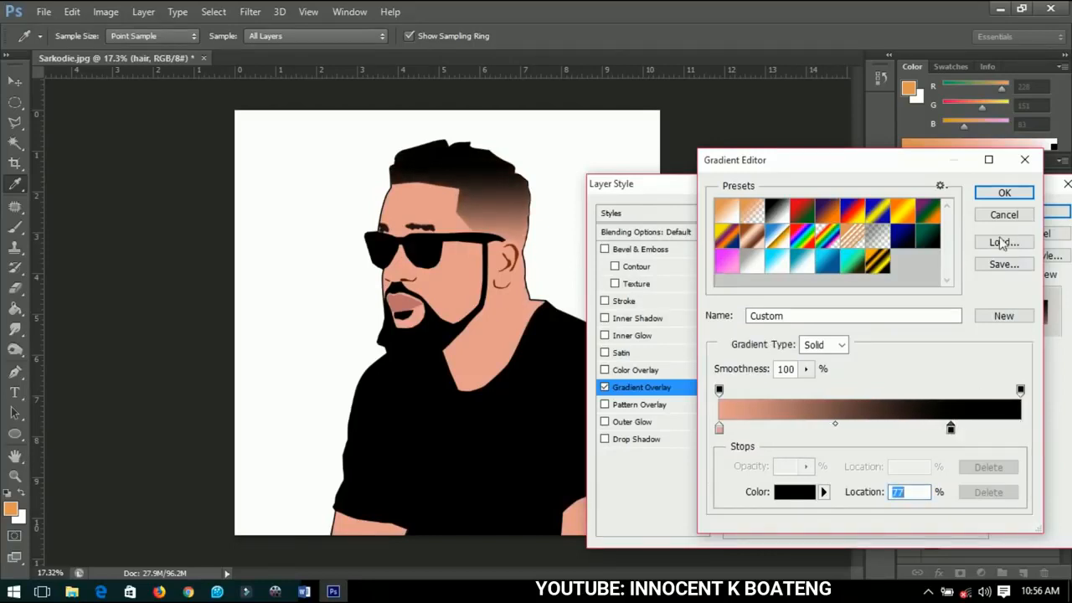
{"action": "left_click", "coordinate": [1004, 194]}
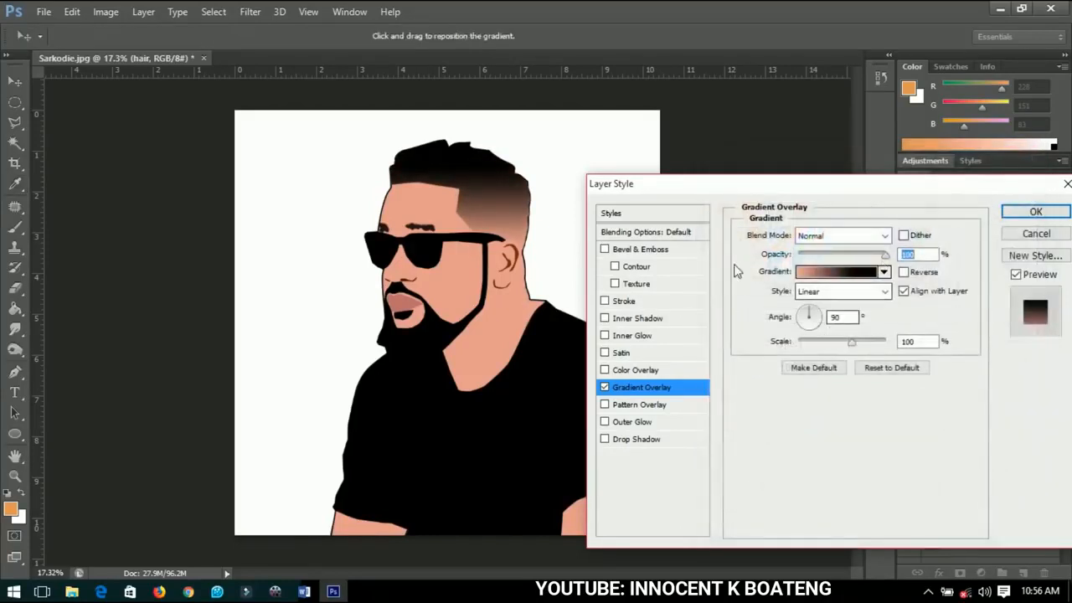
Set the hair's gradient overlay angle to about 75° so the fade tilts towards the side of the head
{"action": "left_click", "coordinate": [811, 314]}
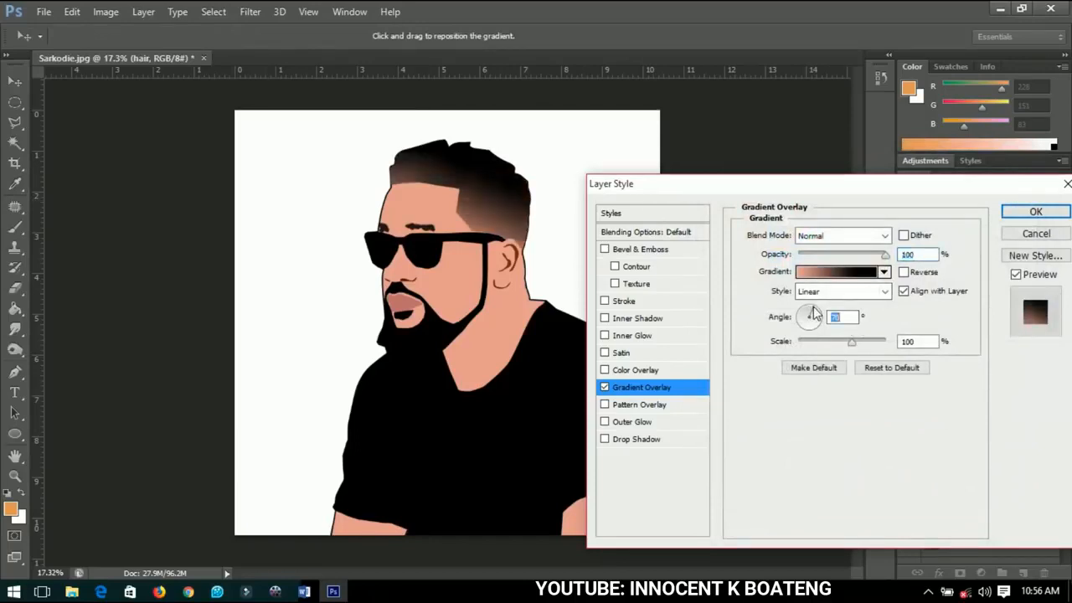
{"action": "left_click", "coordinate": [811, 313]}
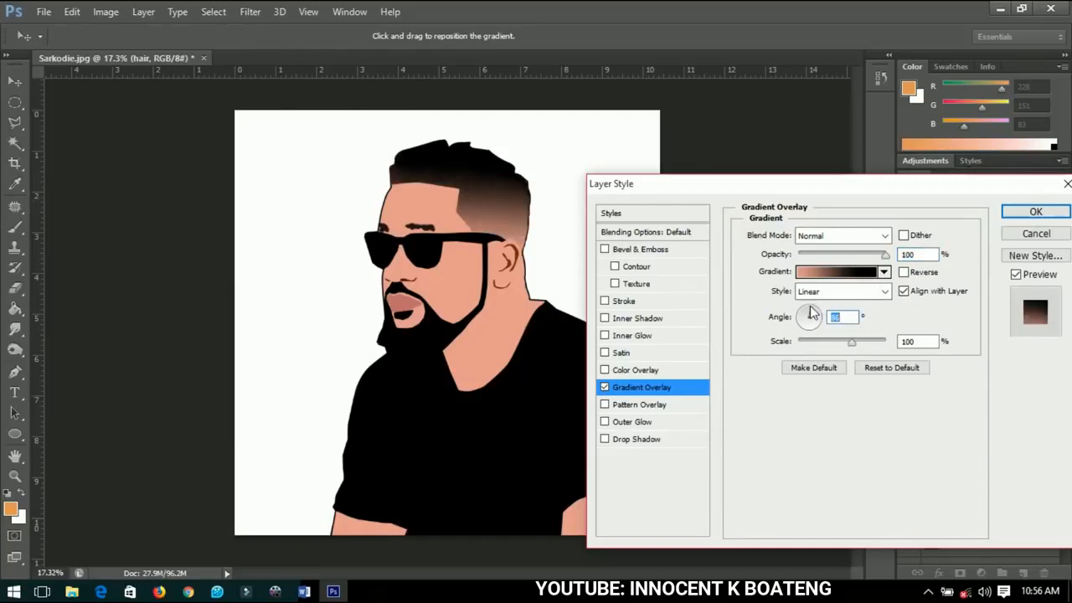
{"action": "left_click", "coordinate": [811, 312]}
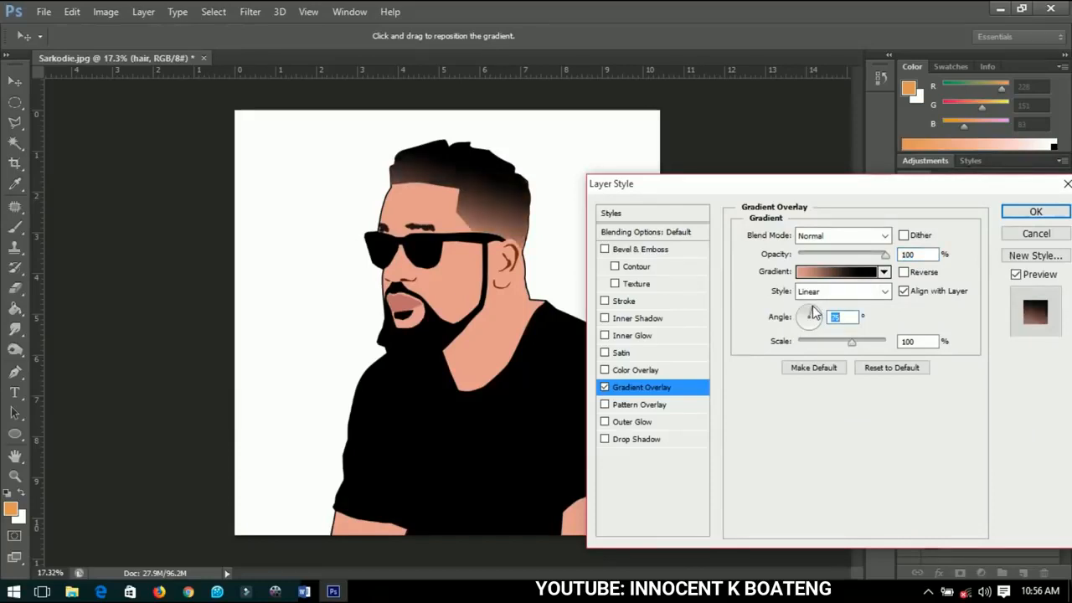
Set the hair's gradient overlay angle to about 86°, apply the layer style and collapse the layer's effects
{"action": "left_click", "coordinate": [810, 313]}
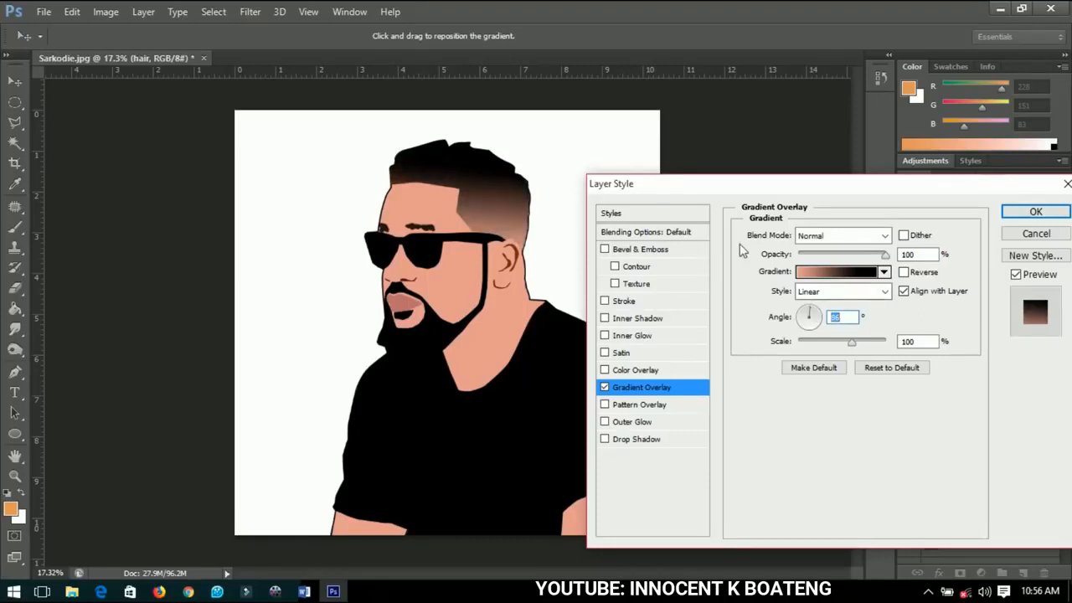
{"action": "left_click", "coordinate": [1024, 214]}
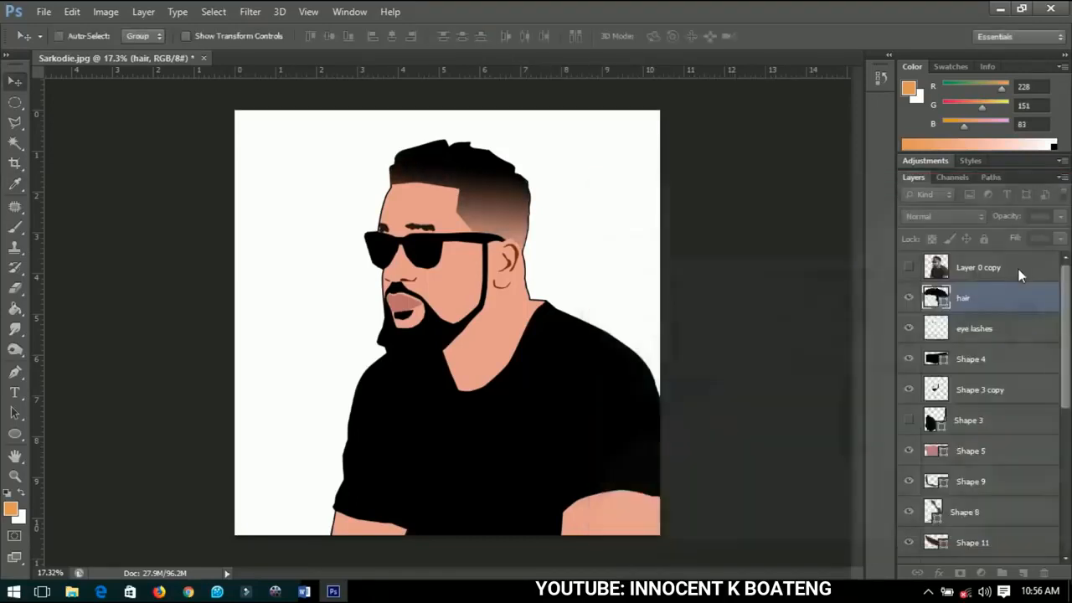
{"action": "left_click", "coordinate": [1055, 298]}
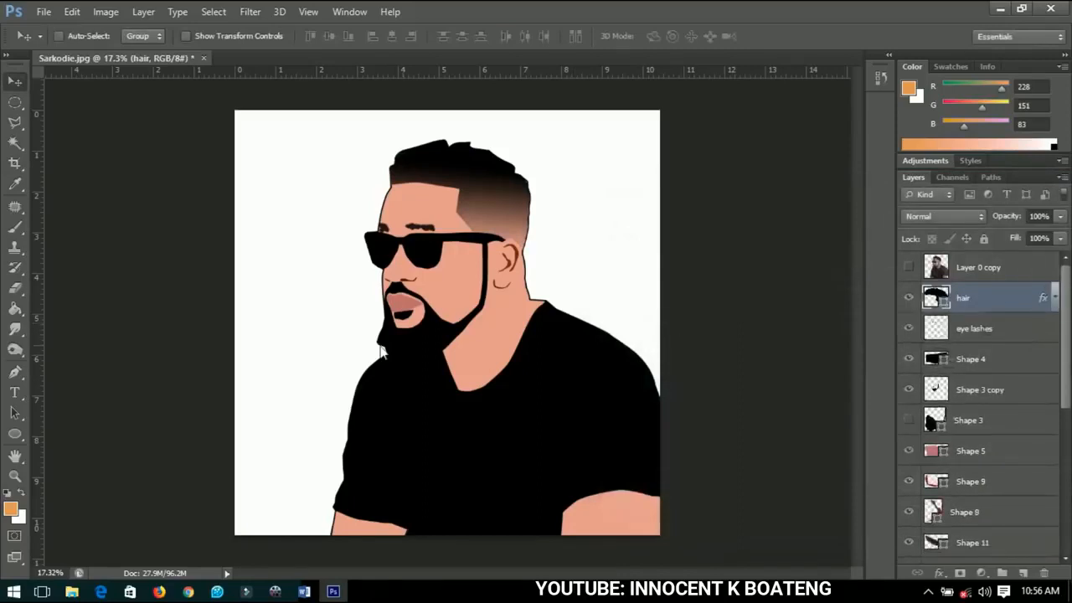
Rename the beard's layer, Shape 3 copy, as beard
{"action": "right_click", "coordinate": [445, 335]}
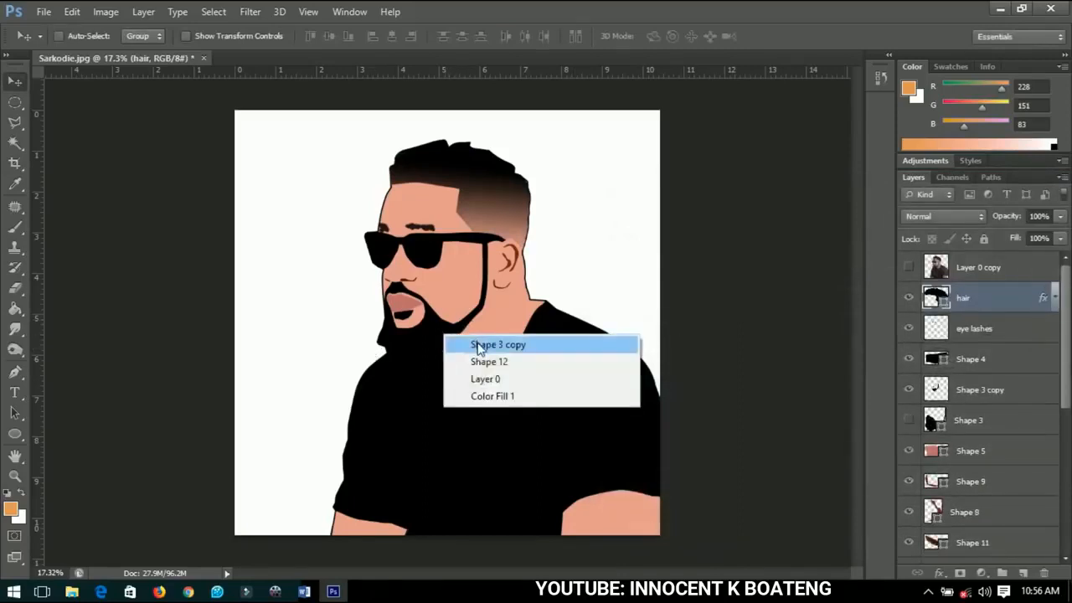
{"action": "left_click", "coordinate": [478, 345]}
{"action": "double_click", "coordinate": [992, 391]}
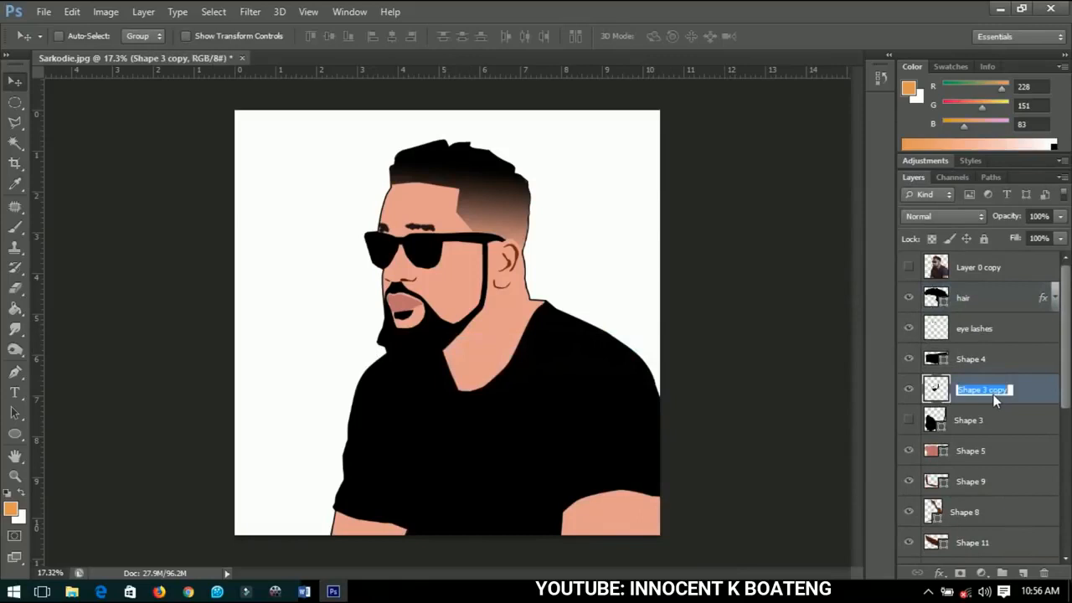
{"action": "type", "text": "beard"}
{"action": "key", "text": "Return"}
Add a linear Gradient Overlay to the beard layer and open its gradient for editing
{"action": "right_click", "coordinate": [993, 395]}
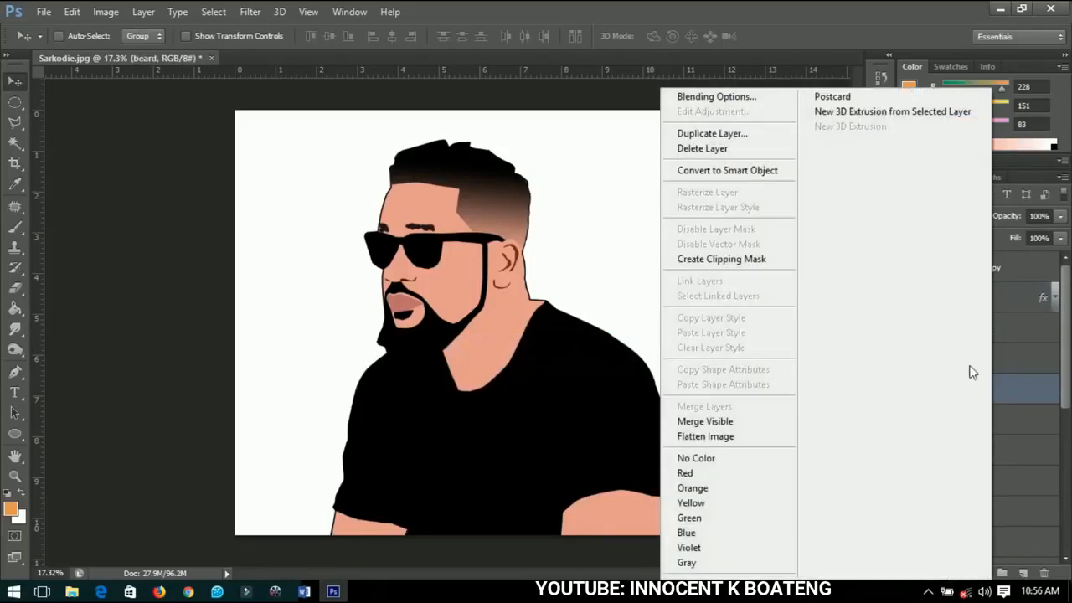
{"action": "left_click", "coordinate": [740, 111]}
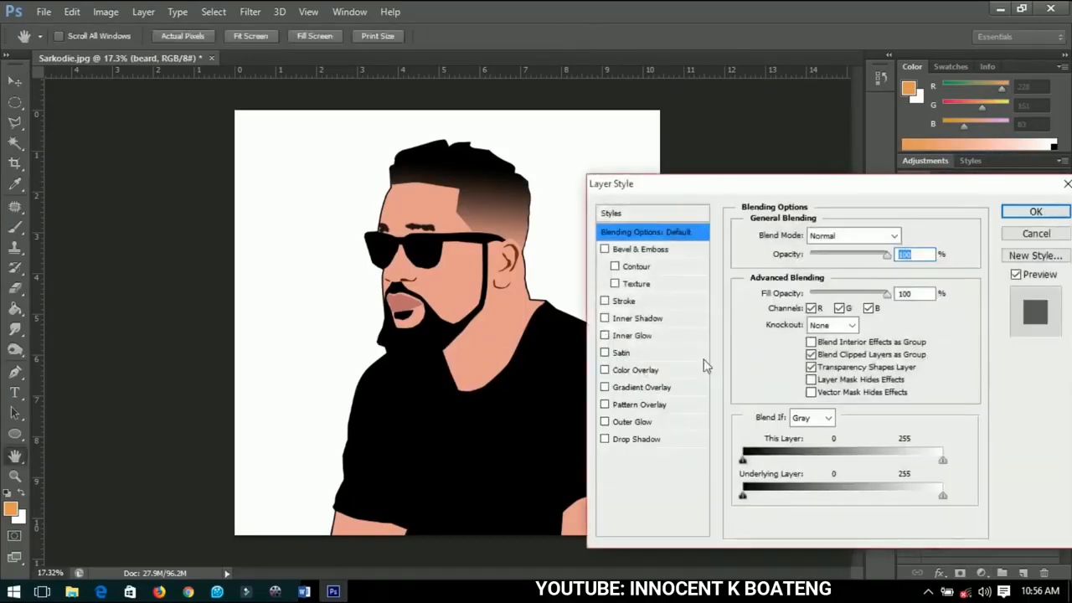
{"action": "left_click", "coordinate": [670, 387]}
{"action": "left_click", "coordinate": [825, 283]}
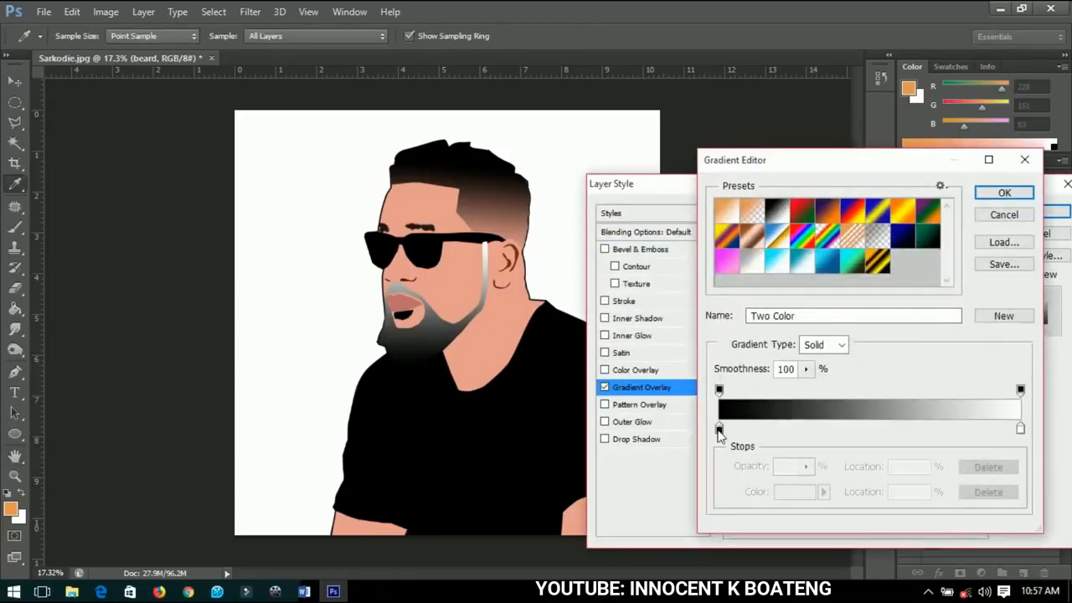
Set the white end stop of the beard's gradient to the neck's skin colour #e79e8c
{"action": "left_click", "coordinate": [1020, 429]}
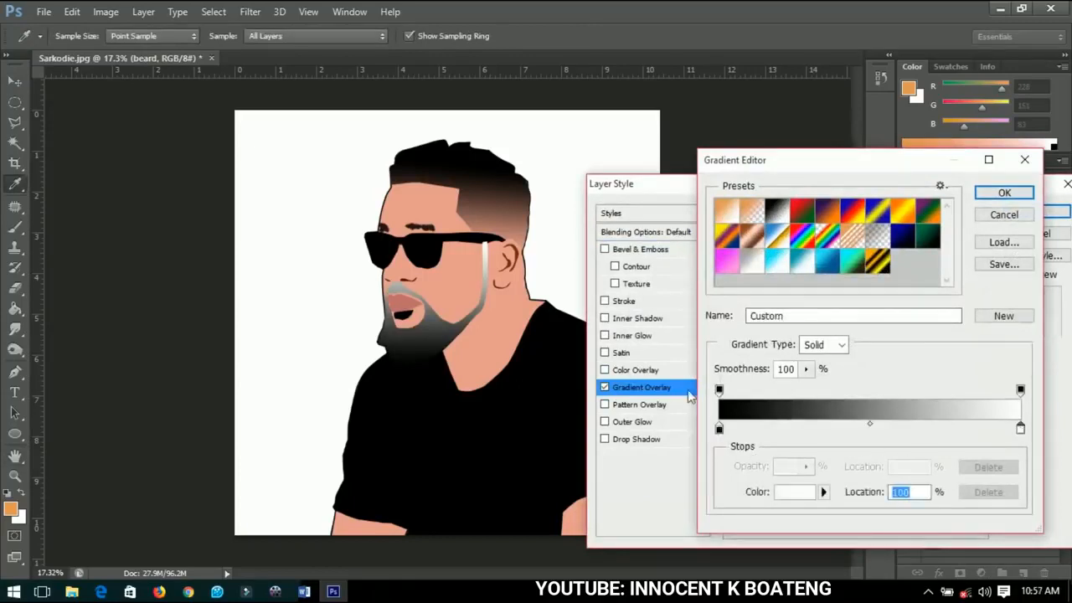
{"action": "left_click", "coordinate": [794, 492]}
{"action": "left_click", "coordinate": [478, 344]}
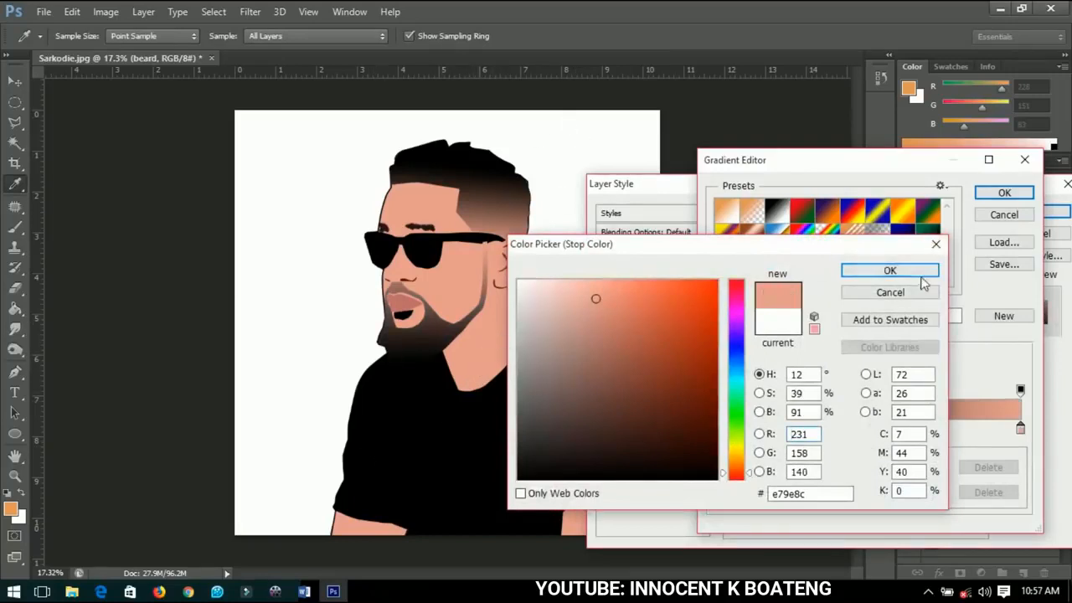
{"action": "left_click", "coordinate": [888, 271]}
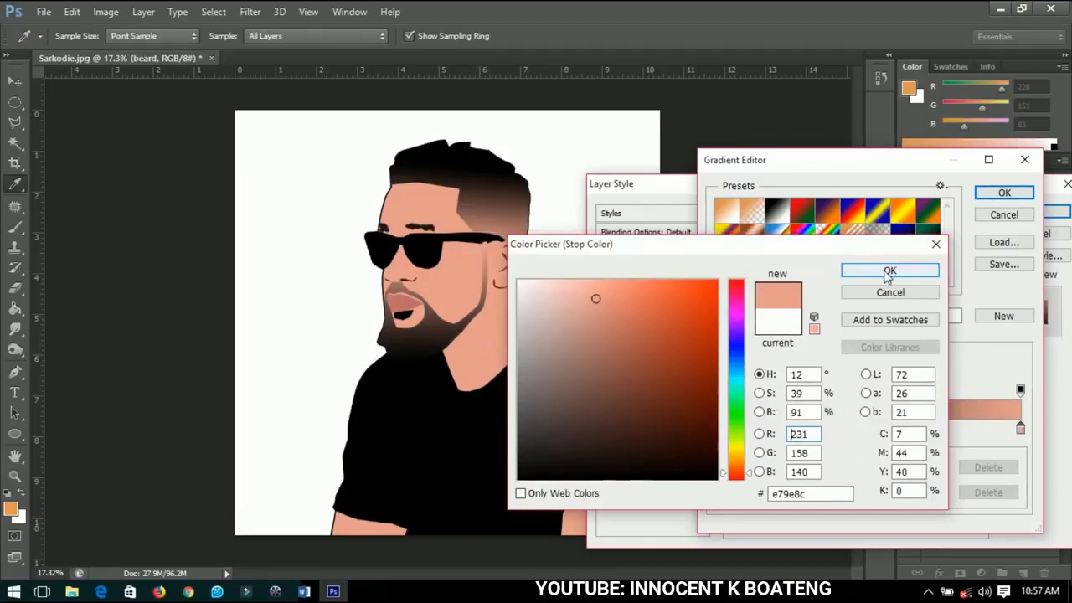
{"action": "left_click", "coordinate": [889, 271]}
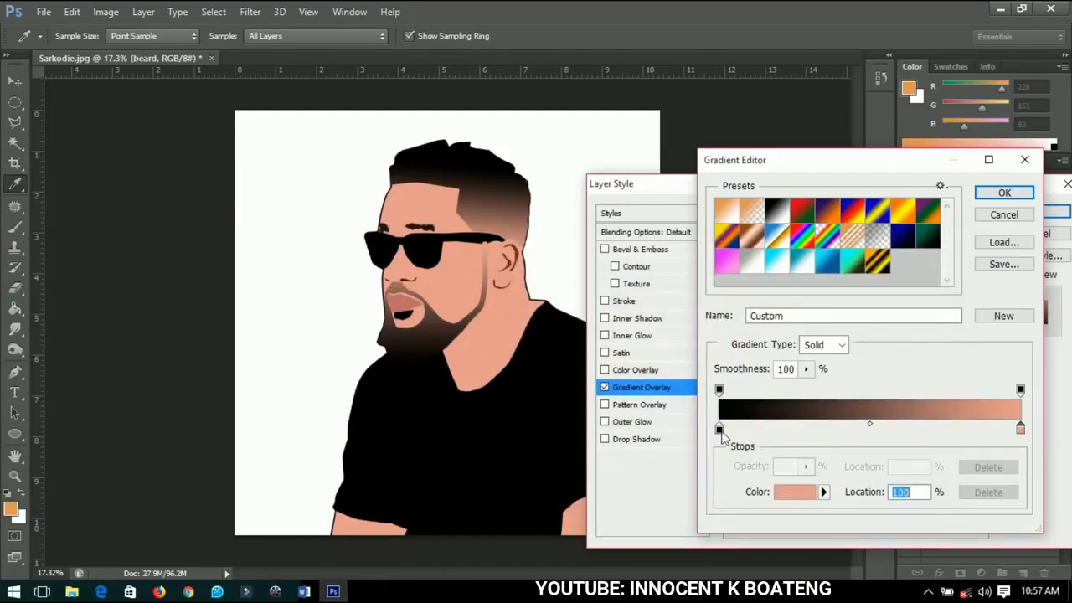
Place the beard gradient's black stop at 44%, deleting the extra skin-coloured stop, and apply the overlay
{"action": "left_click_drag", "start_coordinate": [719, 428], "coordinate": [844, 433]}
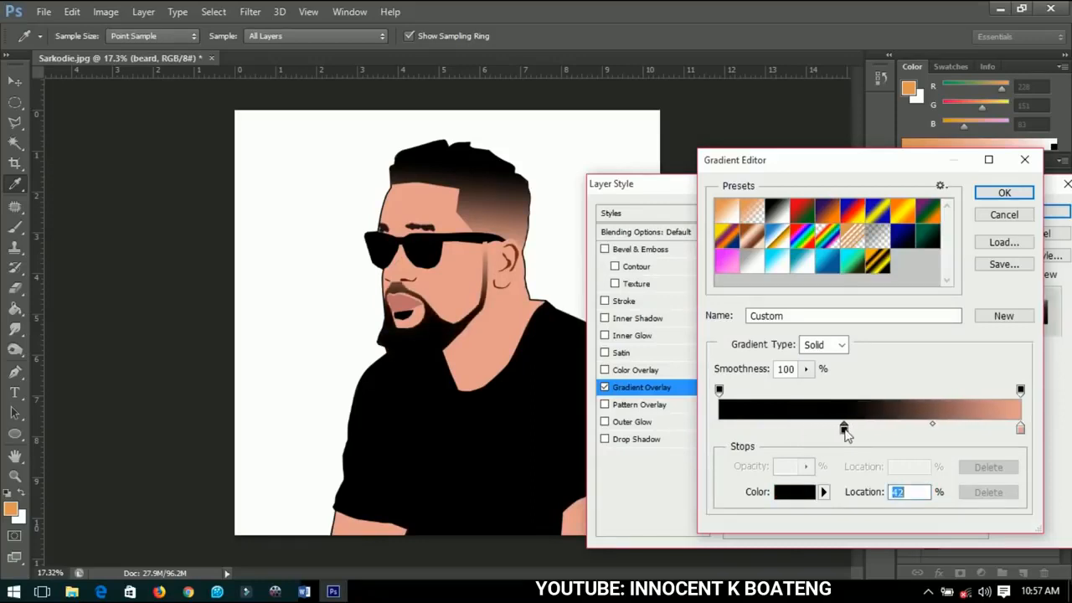
{"action": "left_click", "coordinate": [1020, 429]}
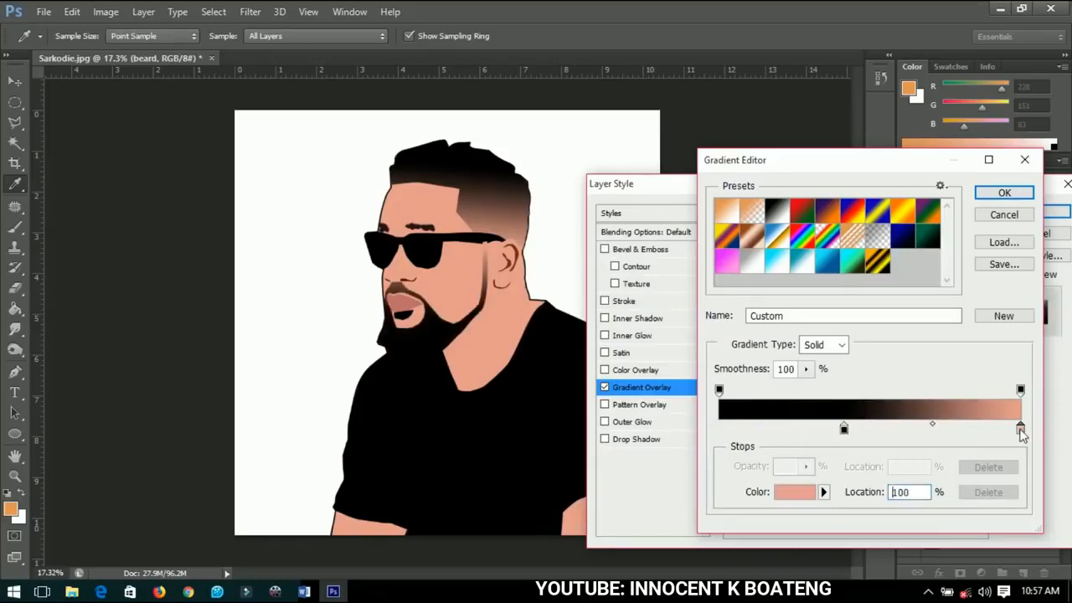
{"action": "left_click", "coordinate": [845, 431]}
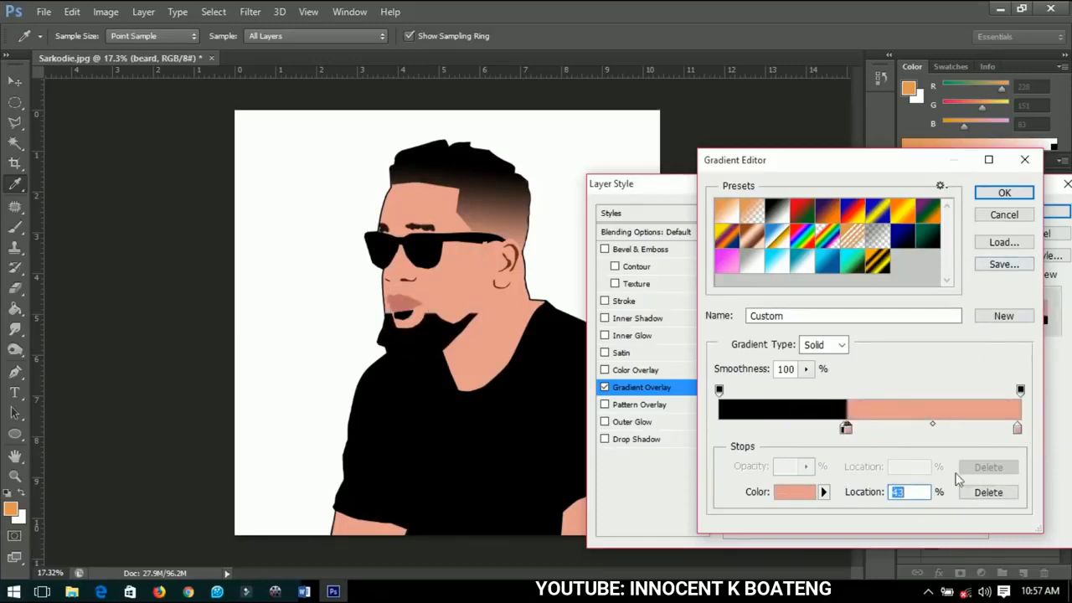
{"action": "left_click", "coordinate": [988, 492]}
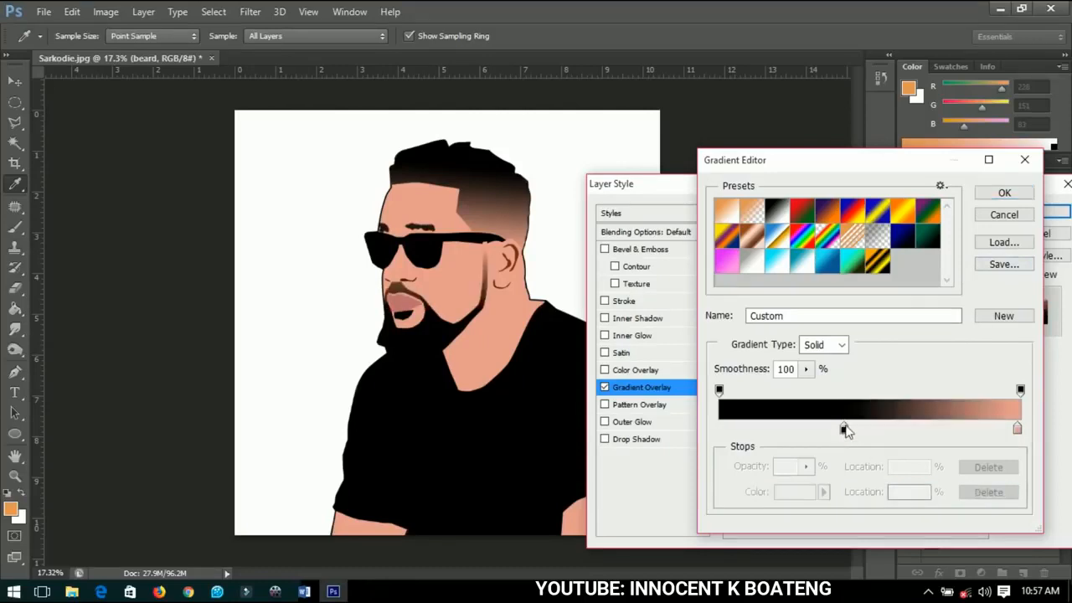
{"action": "left_click_drag", "start_coordinate": [844, 430], "coordinate": [855, 431]}
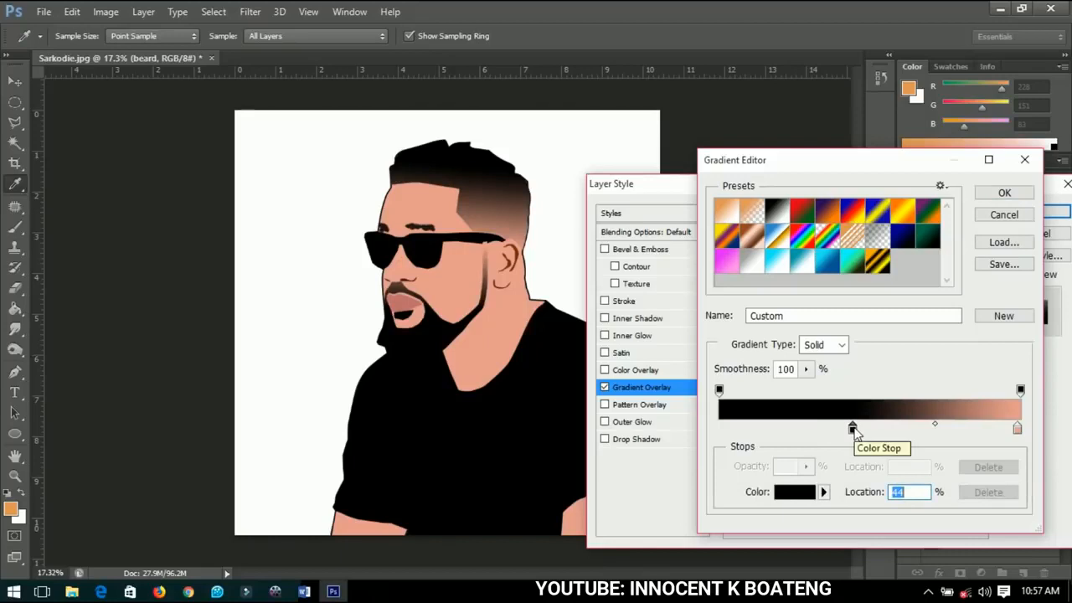
{"action": "left_click", "coordinate": [1005, 195]}
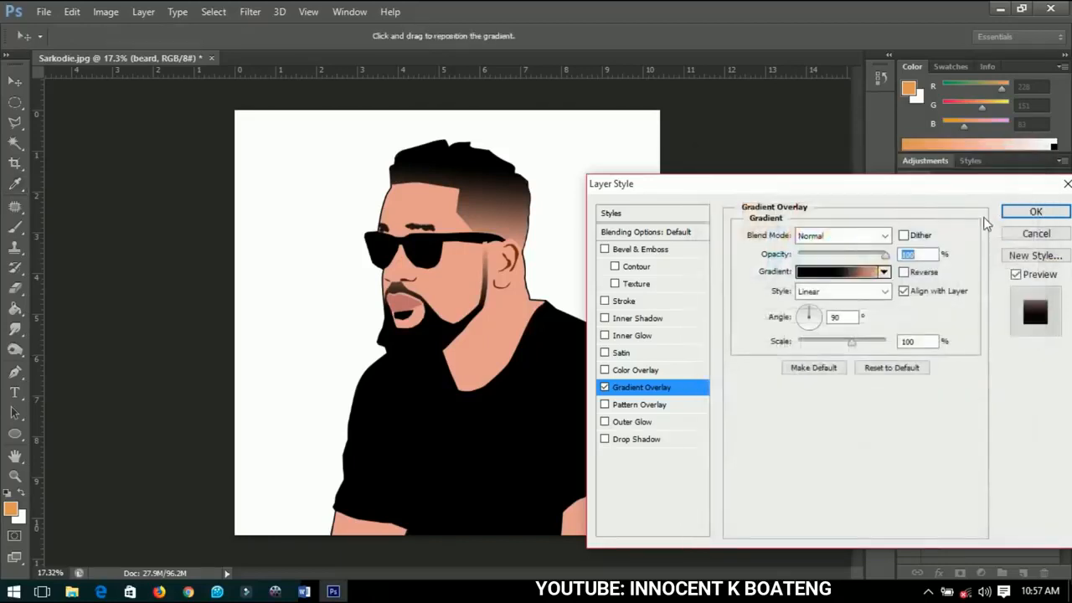
{"action": "left_click", "coordinate": [1036, 212]}
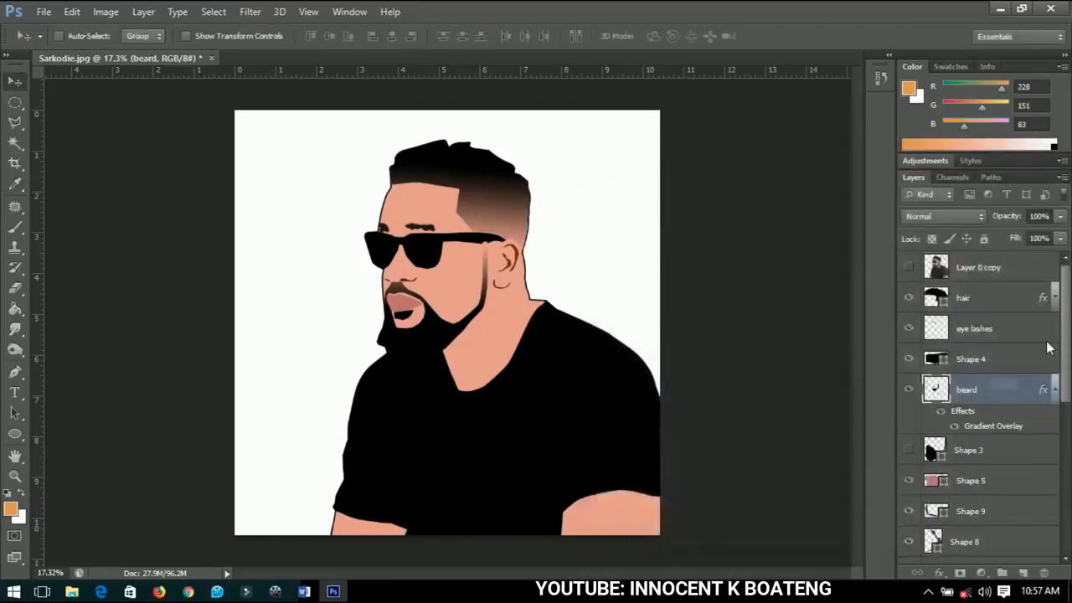
{"action": "left_click", "coordinate": [1054, 390]}
{"action": "key", "text": "ctrl+minus"}
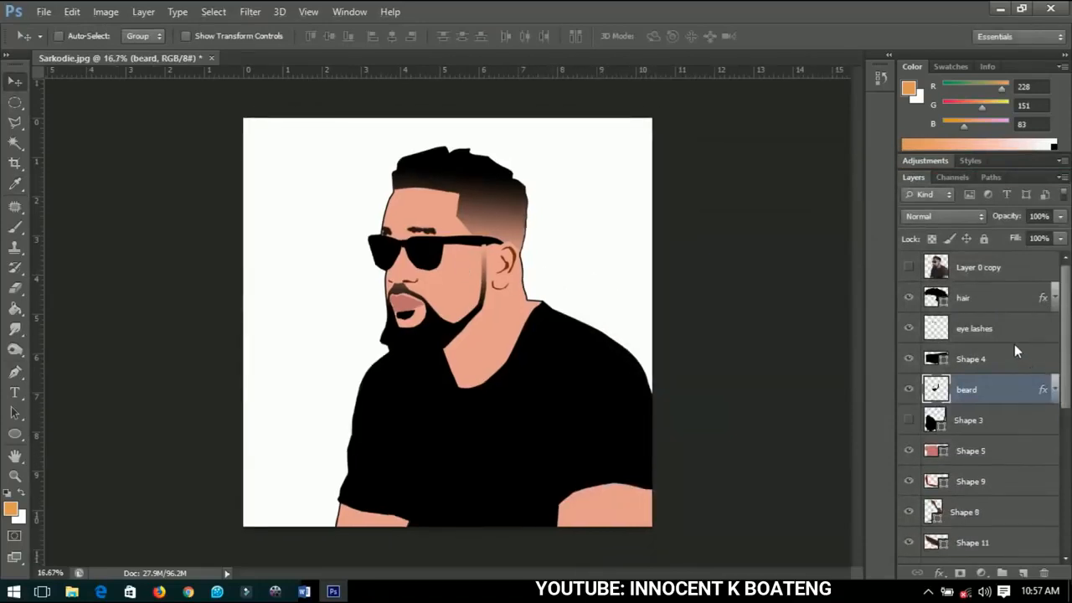
Show the photo layer Layer 0 copy and posterize it with 7 levels
{"action": "left_click", "coordinate": [969, 273]}
{"action": "left_click", "coordinate": [907, 267]}
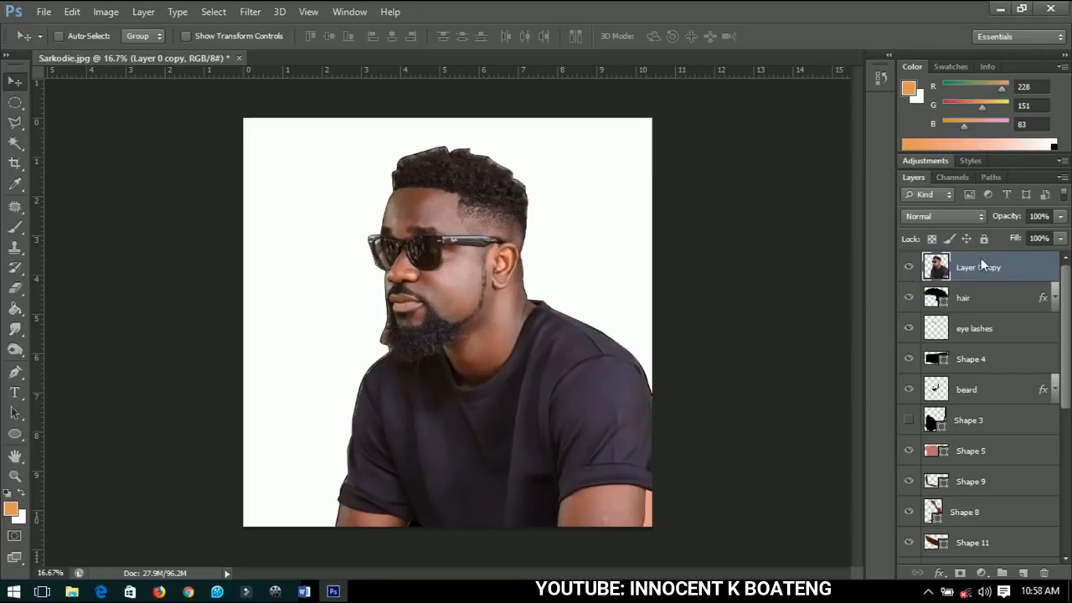
{"action": "left_click", "coordinate": [114, 14]}
{"action": "mouse_move", "coordinate": [139, 52]}
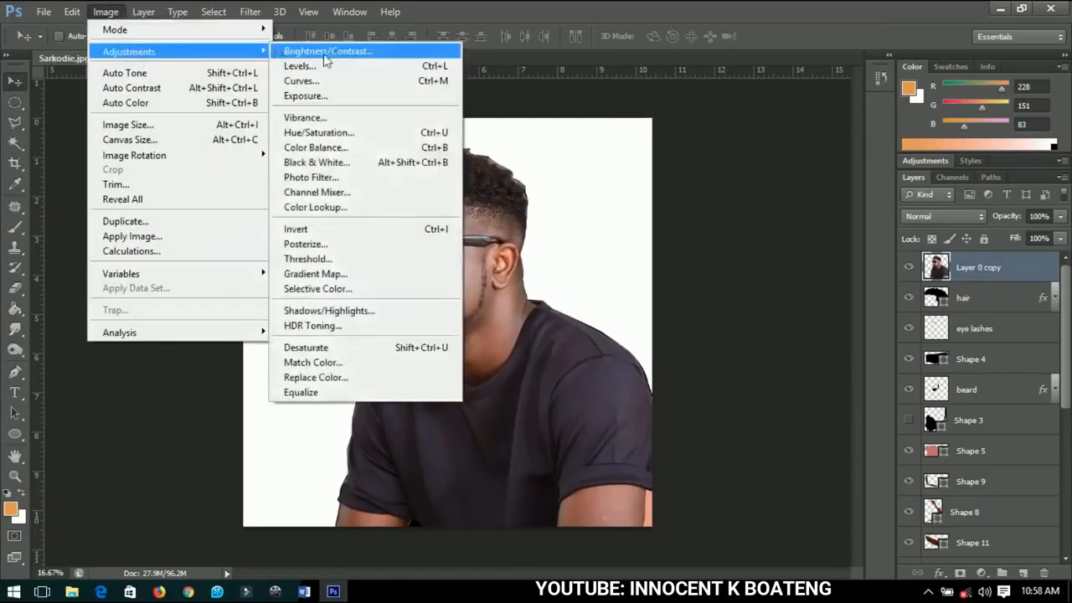
{"action": "left_click", "coordinate": [341, 244]}
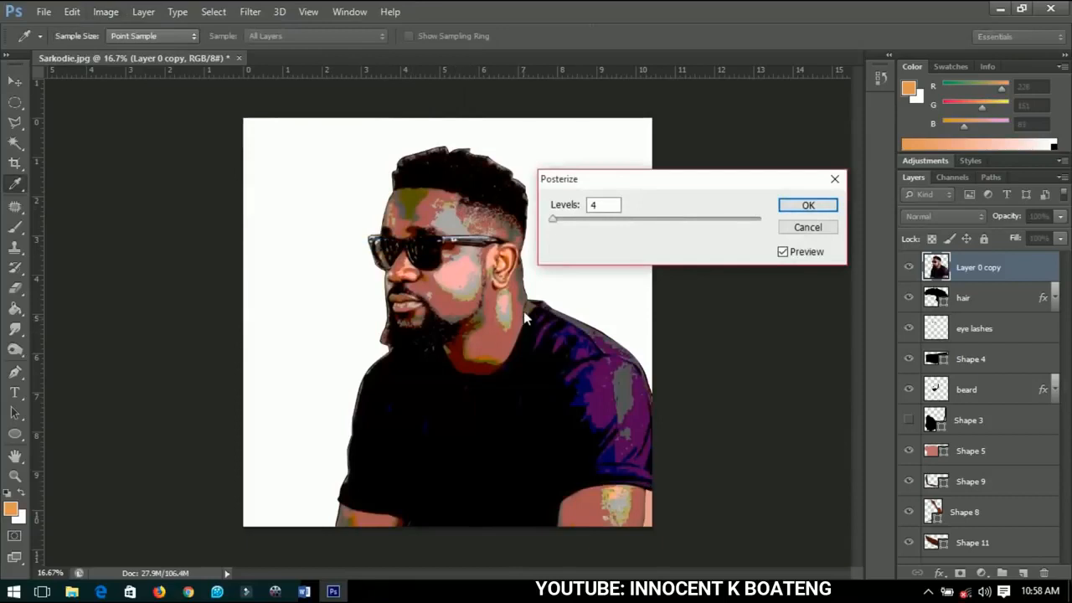
{"action": "left_click", "coordinate": [552, 220]}
{"action": "left_click_drag", "start_coordinate": [552, 220], "coordinate": [556, 222]}
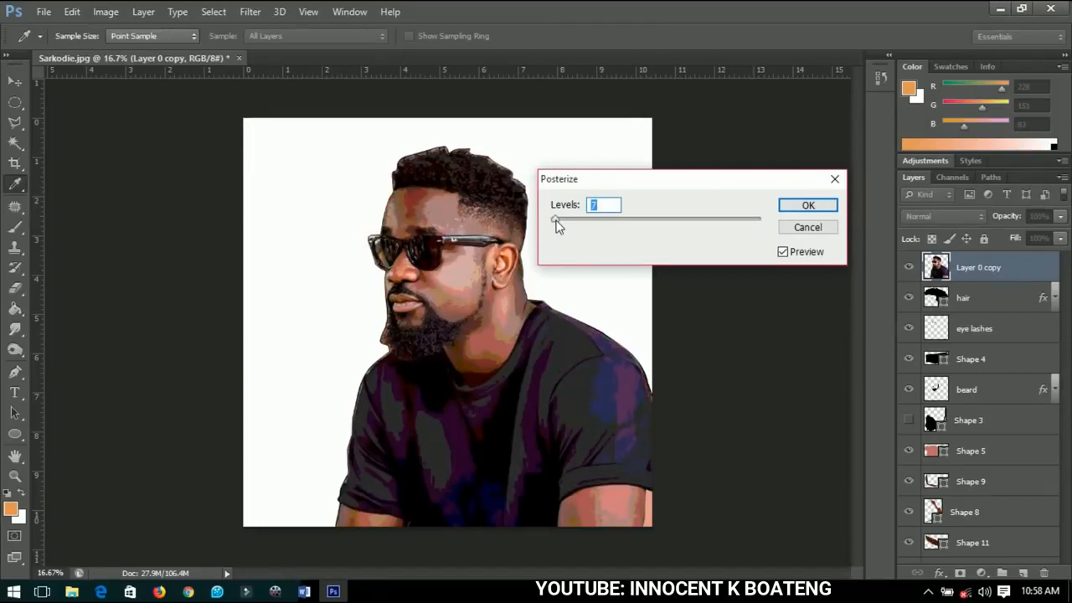
{"action": "left_click", "coordinate": [800, 205]}
{"action": "key", "text": "v"}
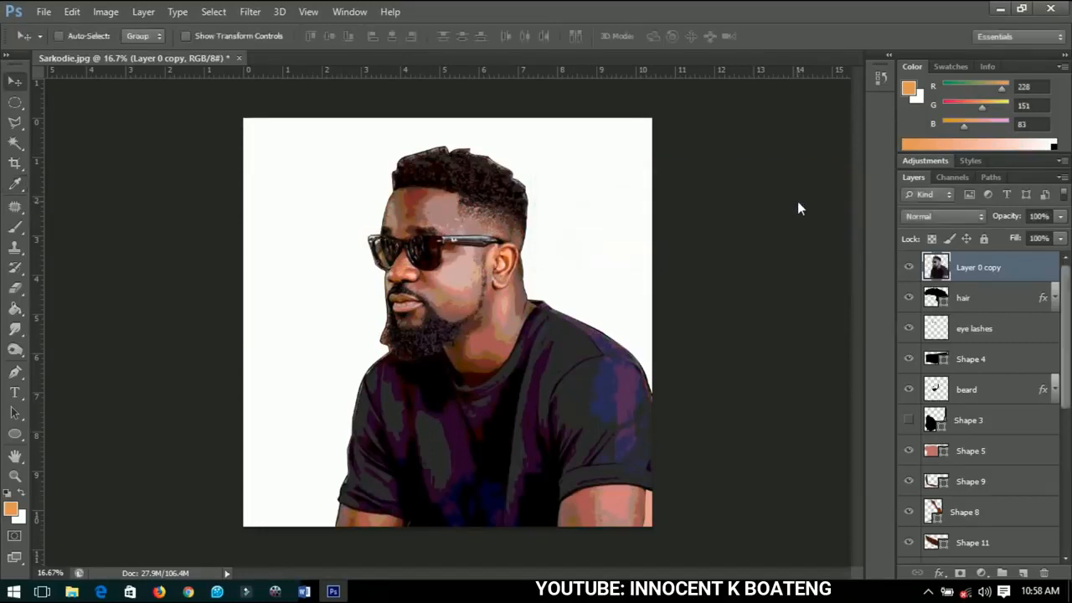
Set the posterized photo layer's blend mode to Soft Light and its opacity to 56%
{"action": "left_click", "coordinate": [939, 217]}
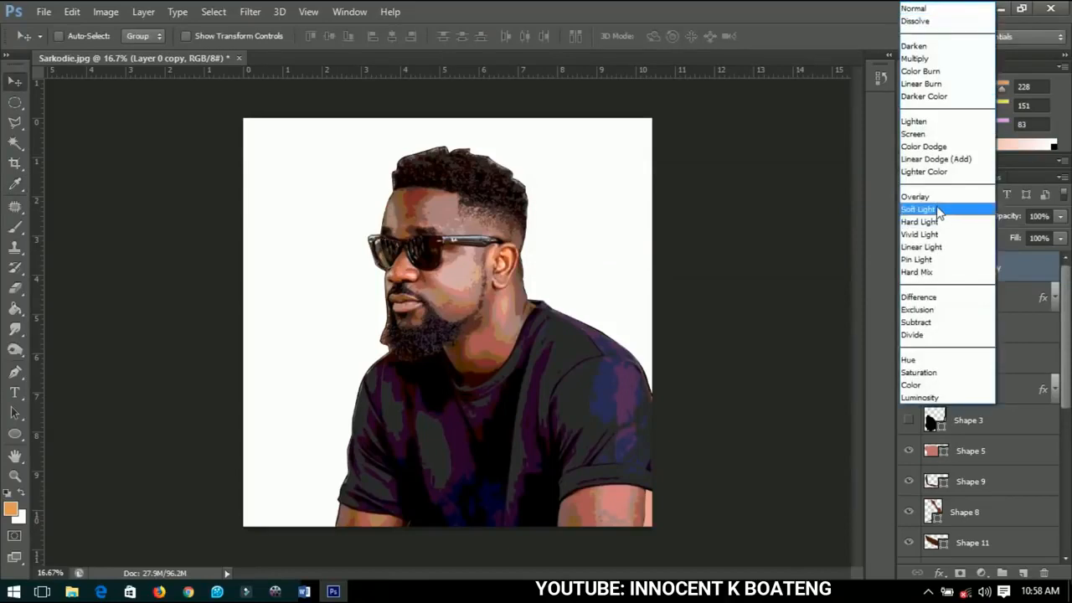
{"action": "left_click", "coordinate": [936, 199]}
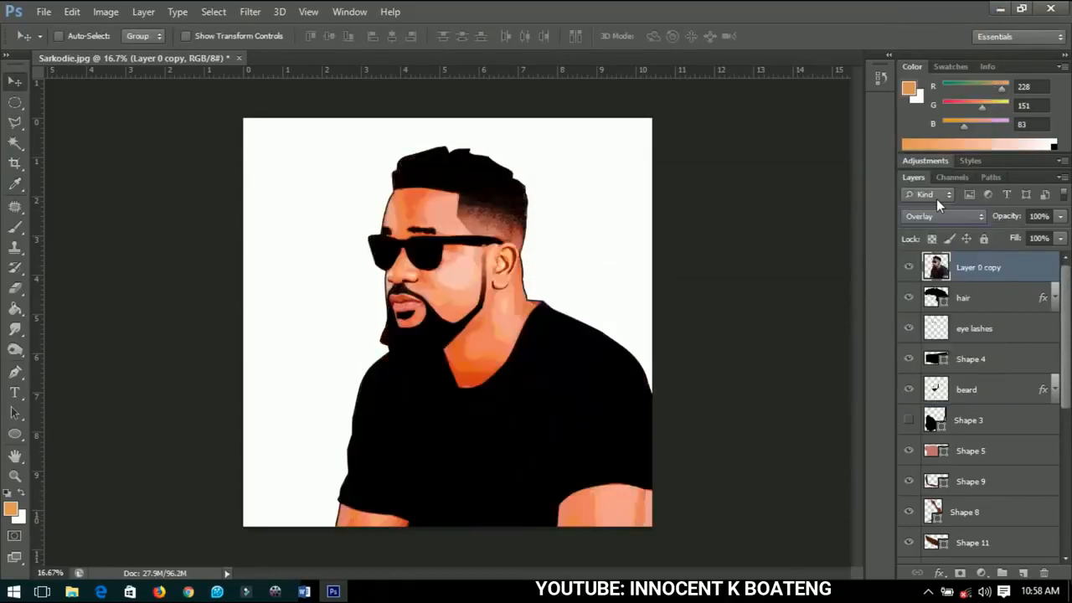
{"action": "left_click", "coordinate": [936, 219]}
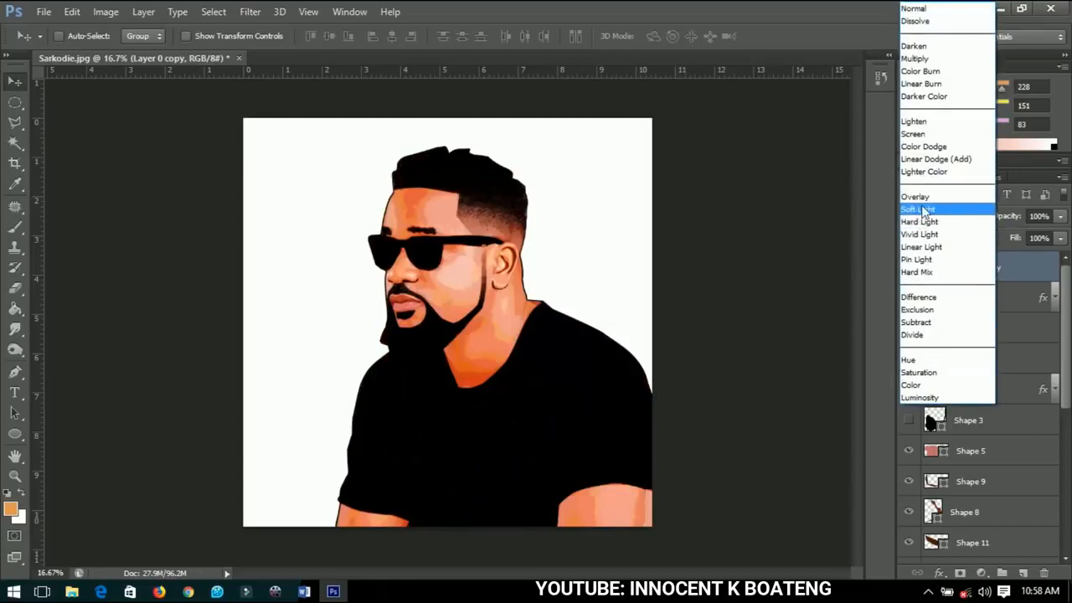
{"action": "left_click", "coordinate": [921, 207]}
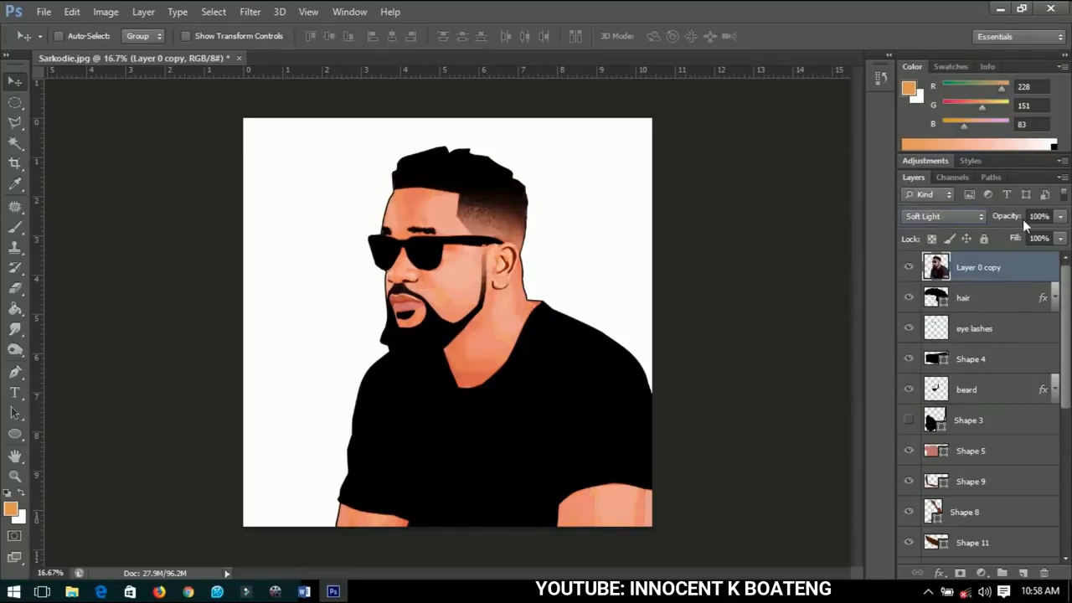
{"action": "left_click_drag", "start_coordinate": [1015, 215], "coordinate": [982, 214]}
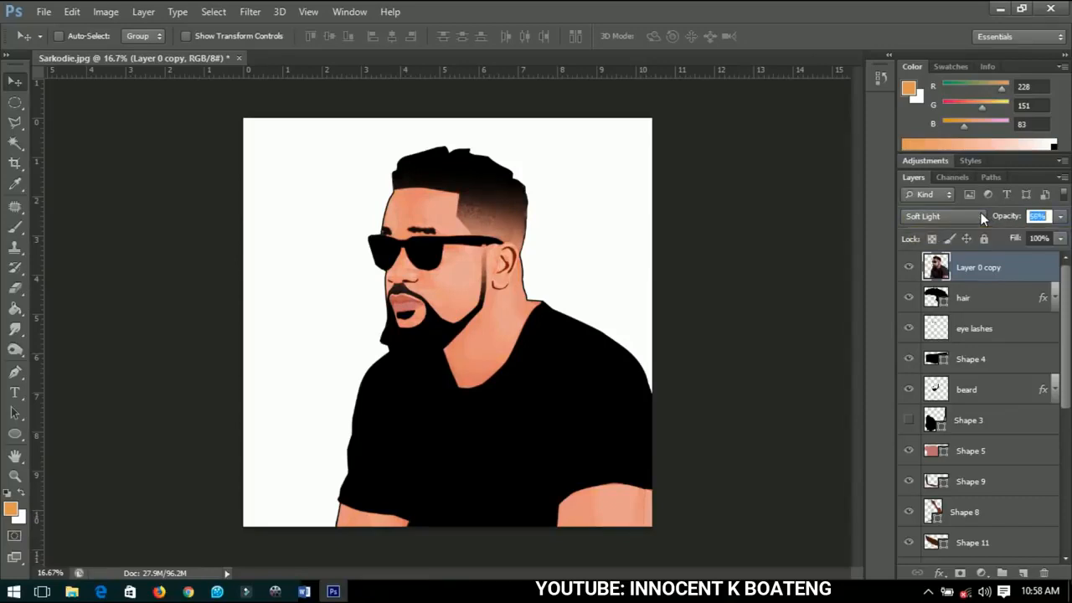
{"action": "key", "text": "Return"}
Duplicate Layer 0, bring the copy to the front of all layers and lower its opacity to 12%
{"action": "scroll", "coordinate": [966, 377], "scroll_direction": "down", "scroll_amount": 5}
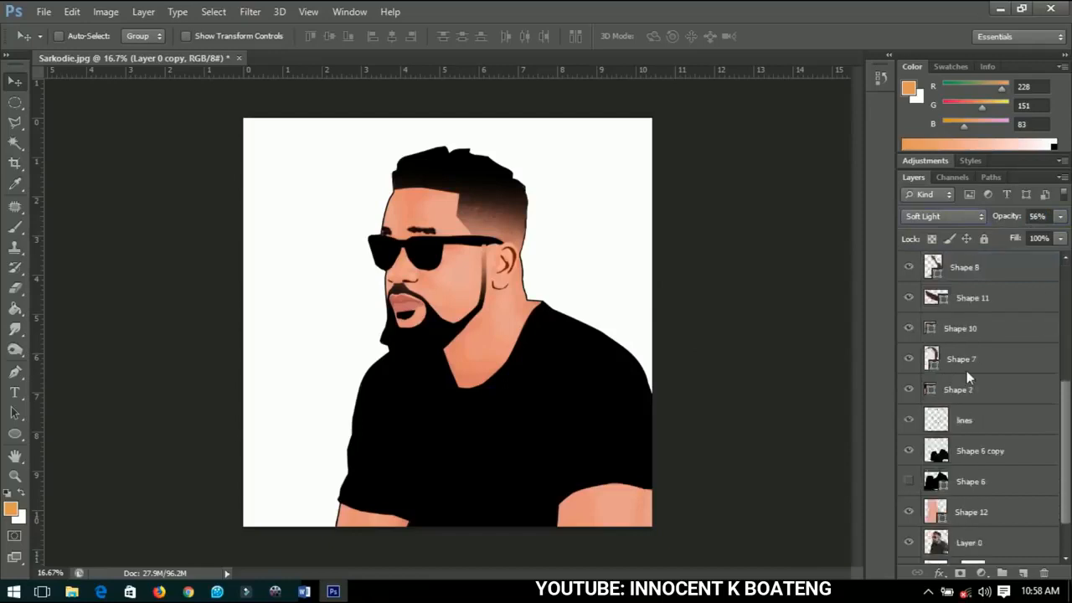
{"action": "left_click", "coordinate": [973, 520]}
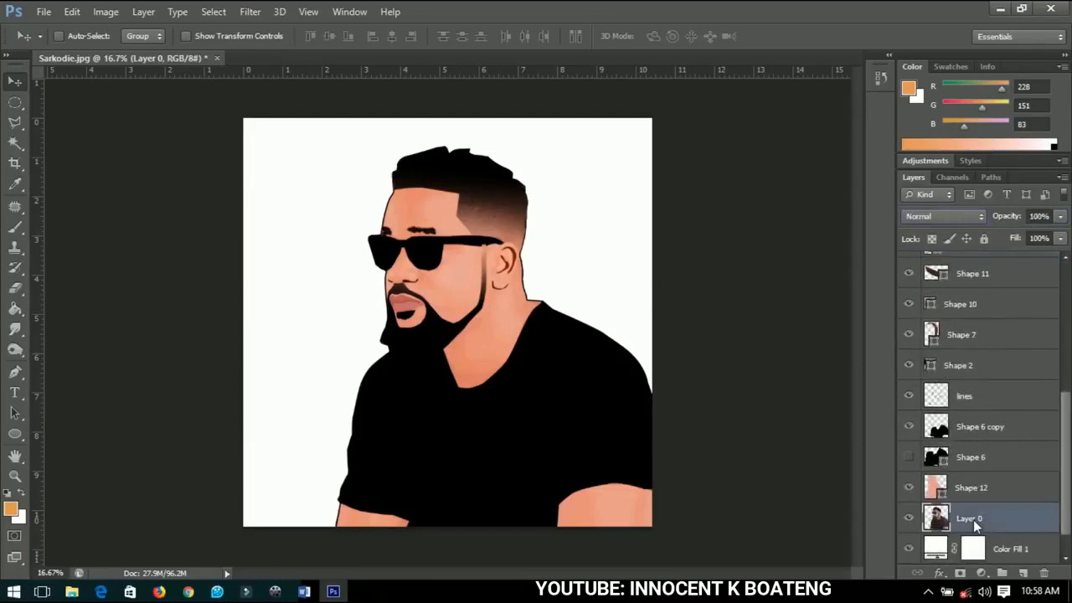
{"action": "key", "text": "ctrl+j"}
{"action": "key", "text": "ctrl+shift+bracketright"}
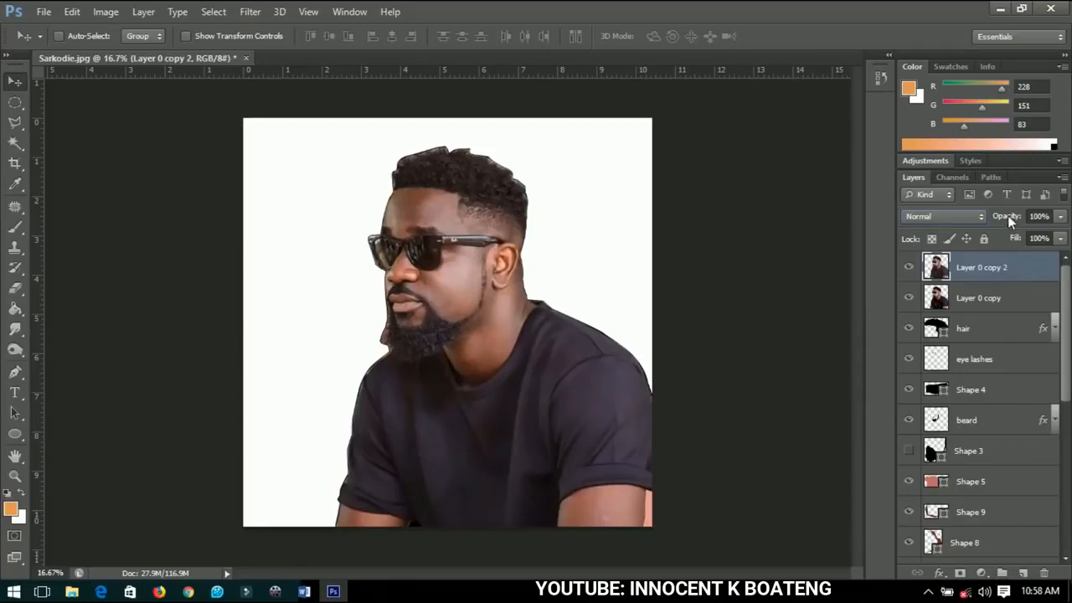
{"action": "left_click_drag", "start_coordinate": [1008, 215], "coordinate": [939, 215]}
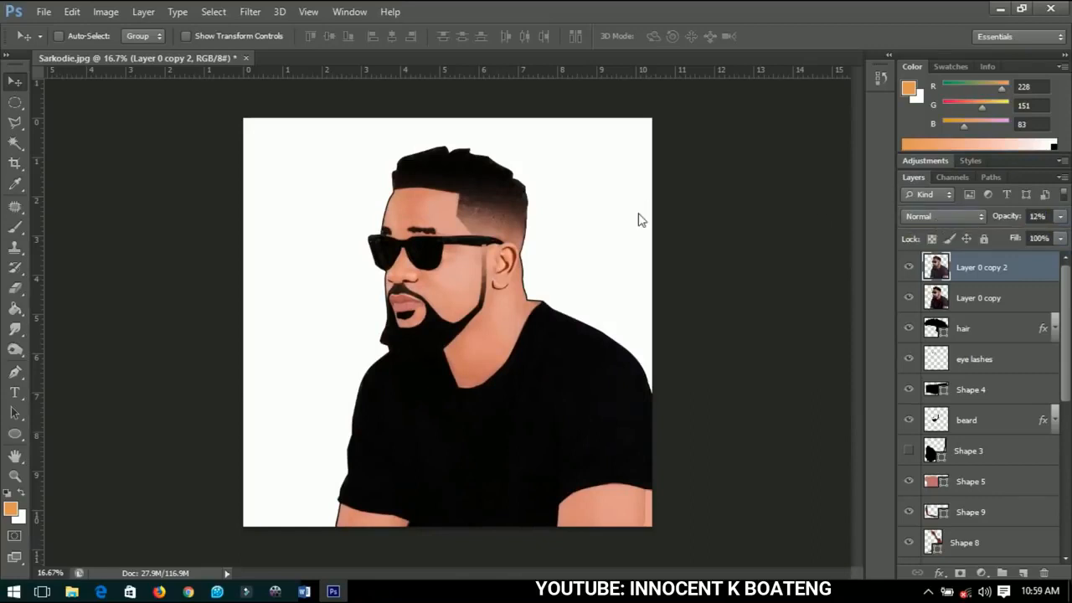
Apply the Dust & Scratches filter with a slightly increased radius to the Layer 0 copy 2 photo layer
{"action": "left_click", "coordinate": [251, 11]}
{"action": "mouse_move", "coordinate": [360, 140]}
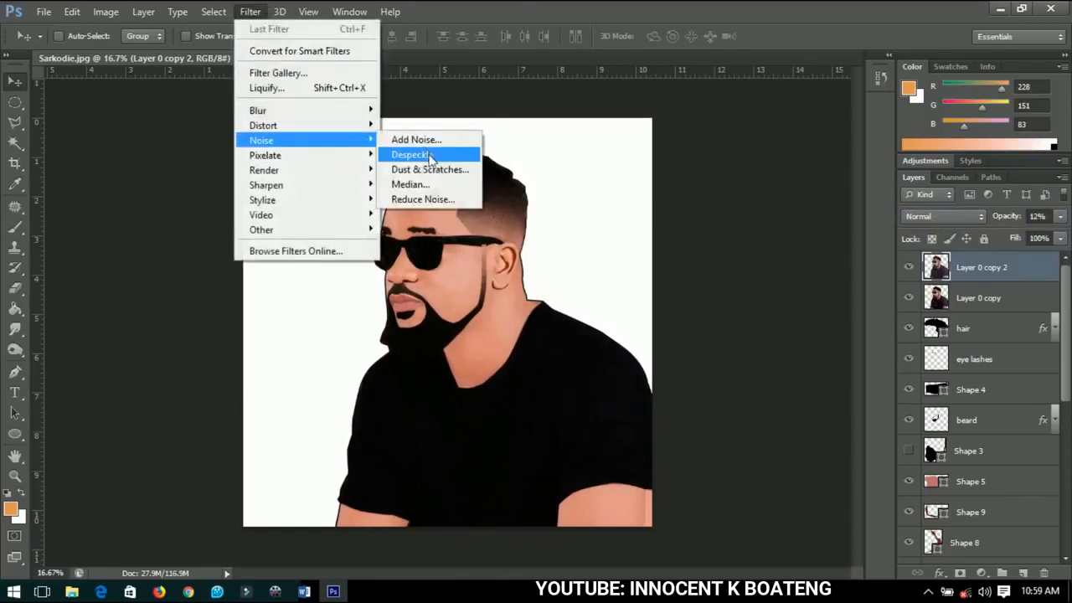
{"action": "left_click", "coordinate": [444, 170]}
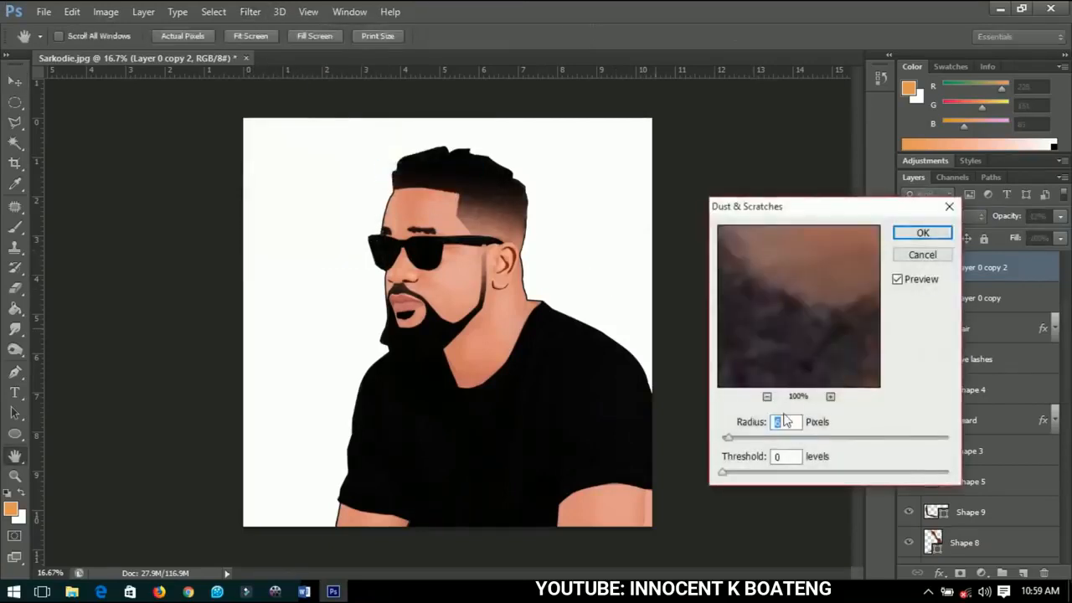
{"action": "left_click_drag", "start_coordinate": [733, 441], "coordinate": [737, 442]}
{"action": "left_click", "coordinate": [920, 233]}
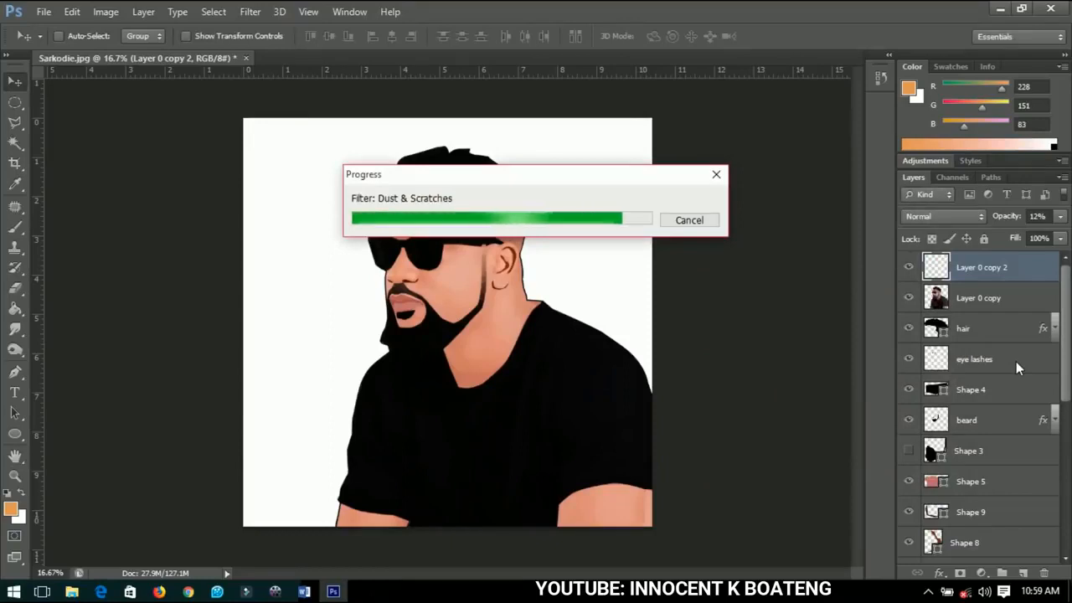
{"action": "scroll", "coordinate": [1016, 361], "scroll_direction": "down", "scroll_amount": 8}
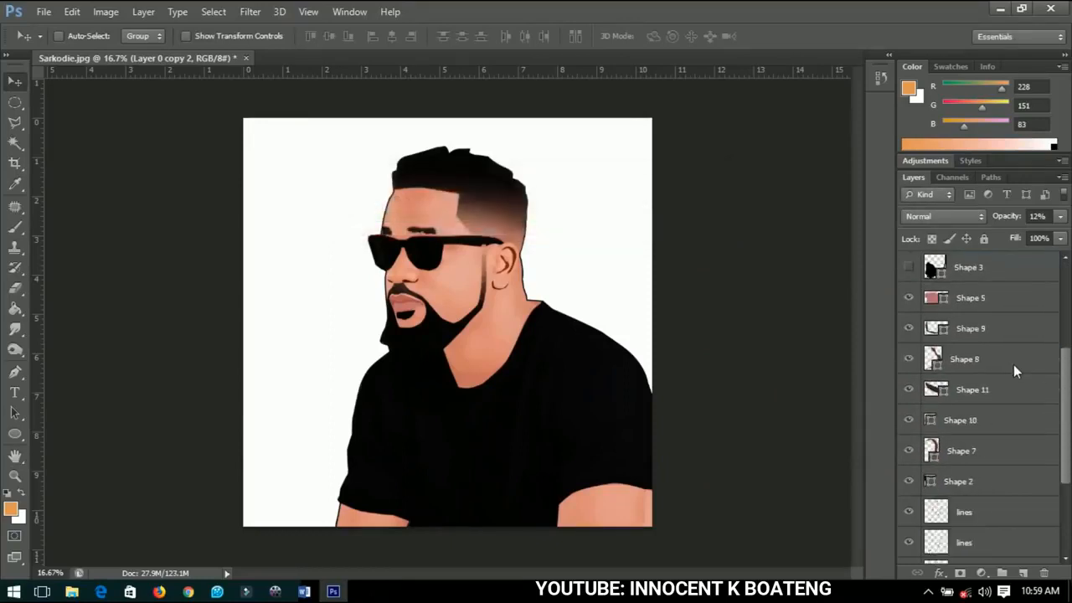
{"action": "scroll", "coordinate": [1013, 365], "scroll_direction": "up", "scroll_amount": 5}
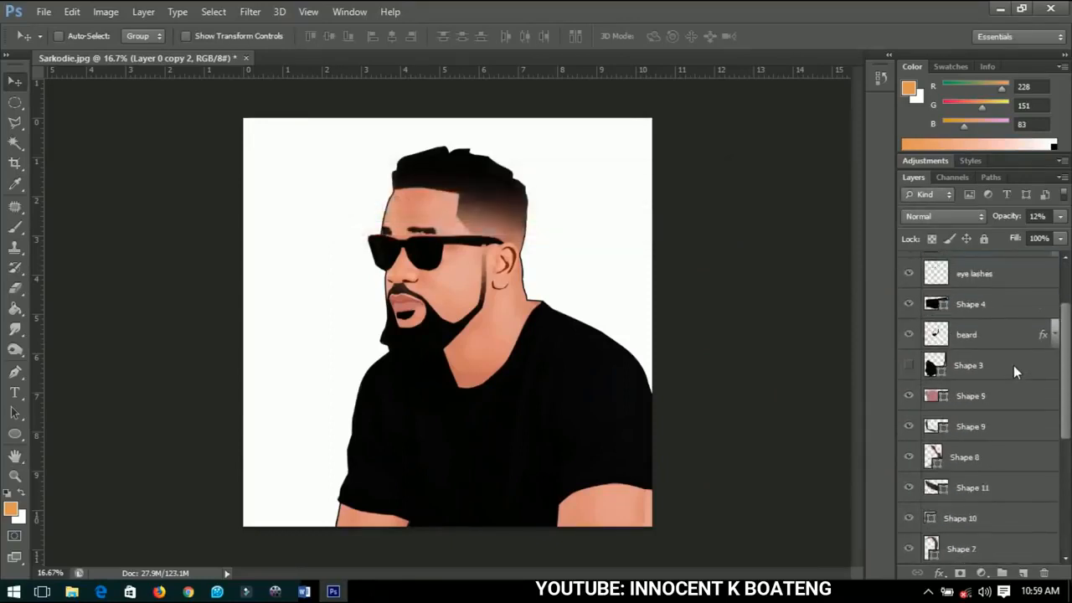
{"action": "scroll", "coordinate": [1013, 365], "scroll_direction": "up", "scroll_amount": 3}
Delete the small beard patch overlapping the sunglasses' arm near the ear from the beard layer, using a polygonal selection, and deselect
{"action": "scroll", "coordinate": [703, 365], "scroll_direction": "up", "scroll_amount": 1}
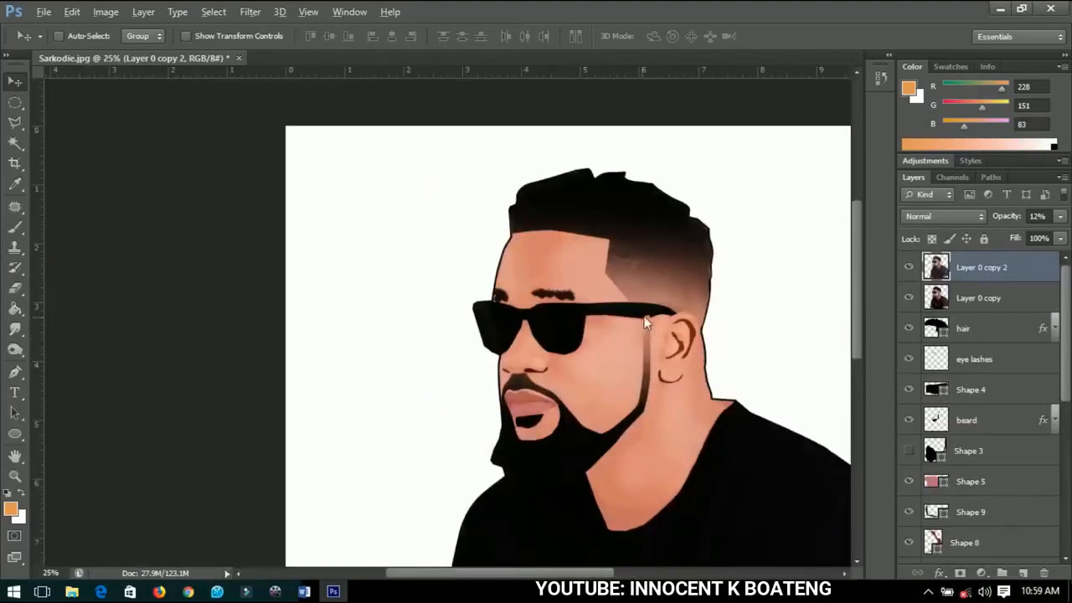
{"action": "scroll", "coordinate": [648, 319], "scroll_direction": "up", "scroll_amount": 2}
{"action": "scroll", "coordinate": [644, 329], "scroll_direction": "up", "scroll_amount": 2}
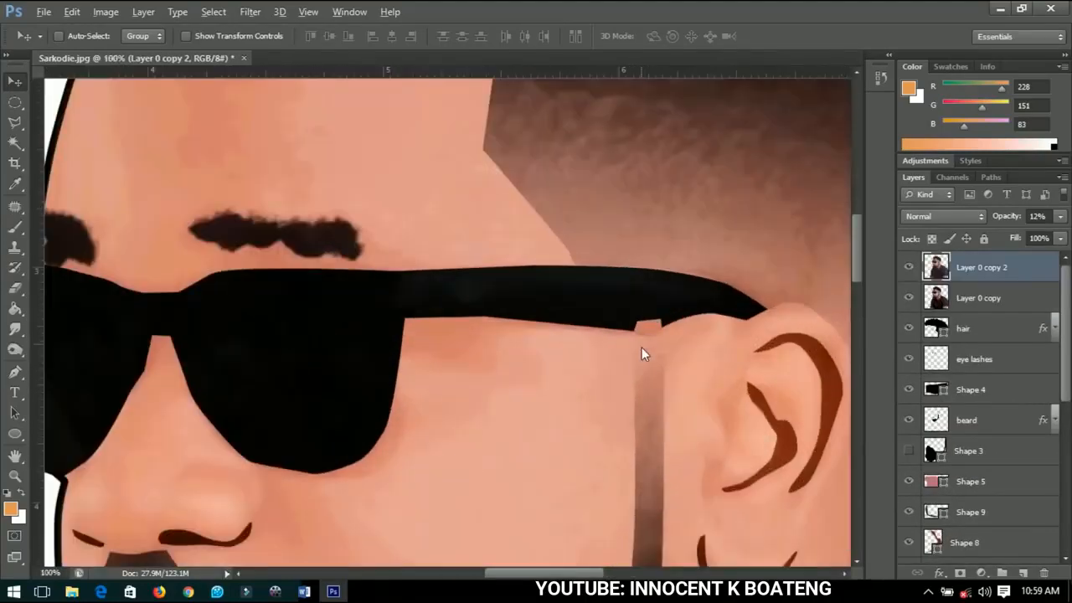
{"action": "right_click", "coordinate": [646, 374]}
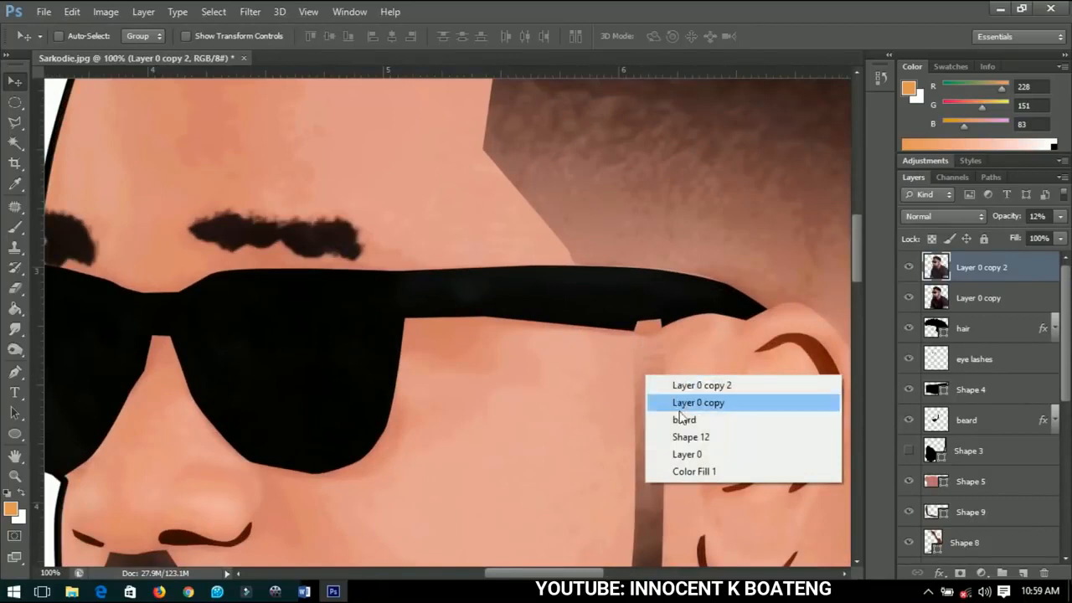
{"action": "left_click", "coordinate": [683, 420]}
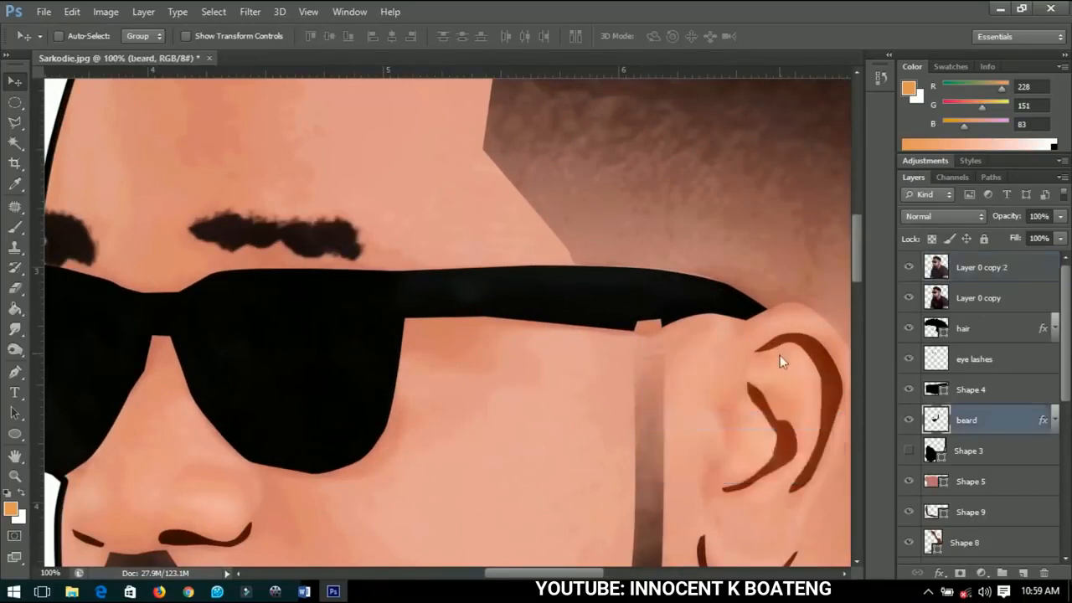
{"action": "right_click", "coordinate": [1012, 426]}
{"action": "left_click", "coordinate": [1, 98]}
{"action": "left_click", "coordinate": [14, 122]}
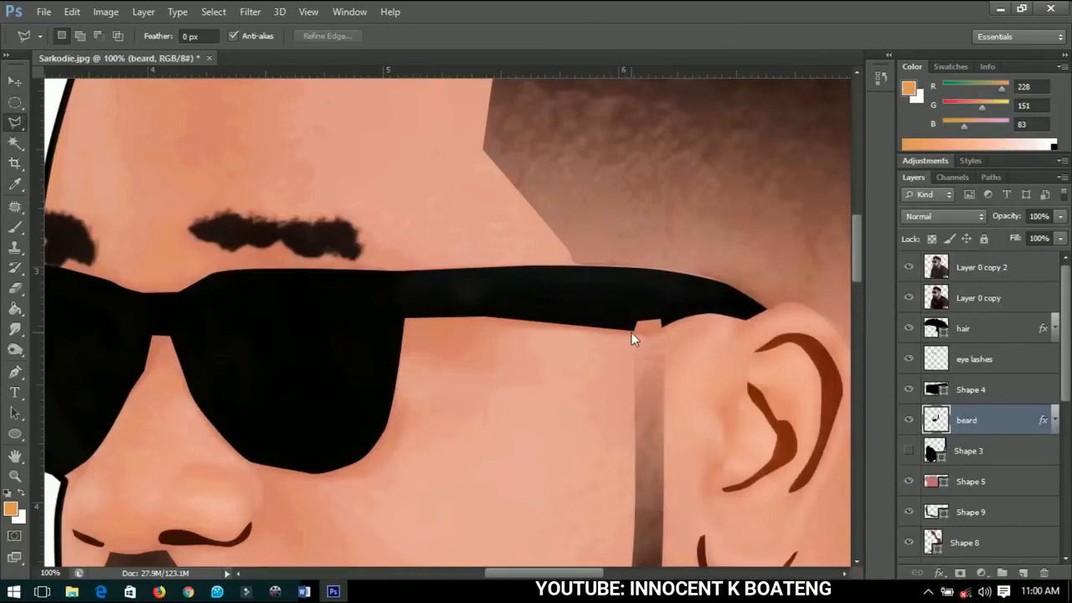
{"action": "left_click", "coordinate": [659, 330]}
{"action": "left_click", "coordinate": [671, 316]}
{"action": "left_click", "coordinate": [663, 307]}
{"action": "double_click", "coordinate": [633, 336]}
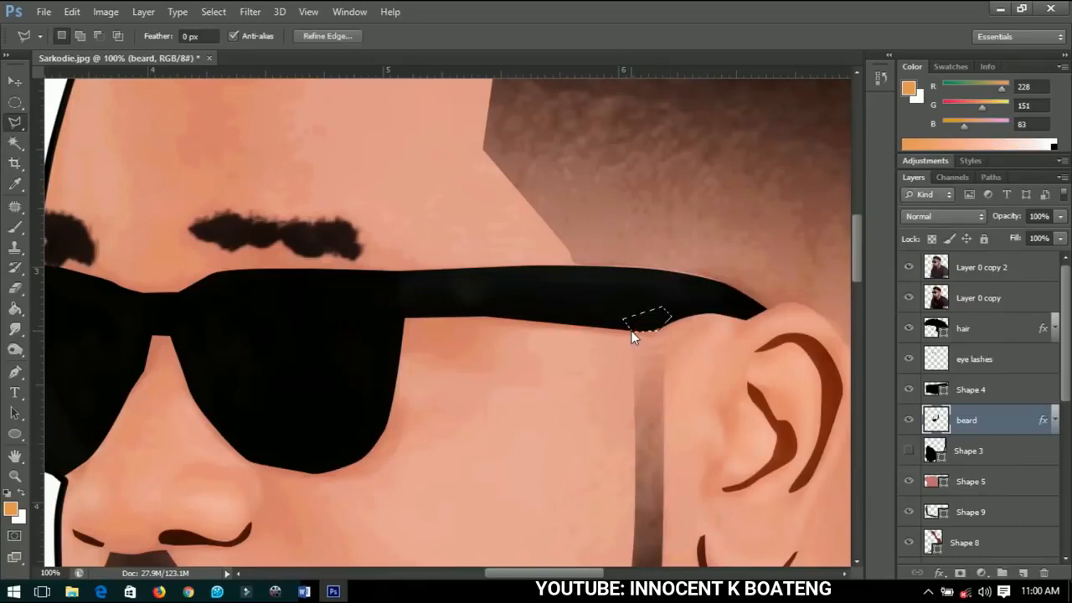
{"action": "key", "text": "Delete"}
{"action": "key", "text": "ctrl+d"}
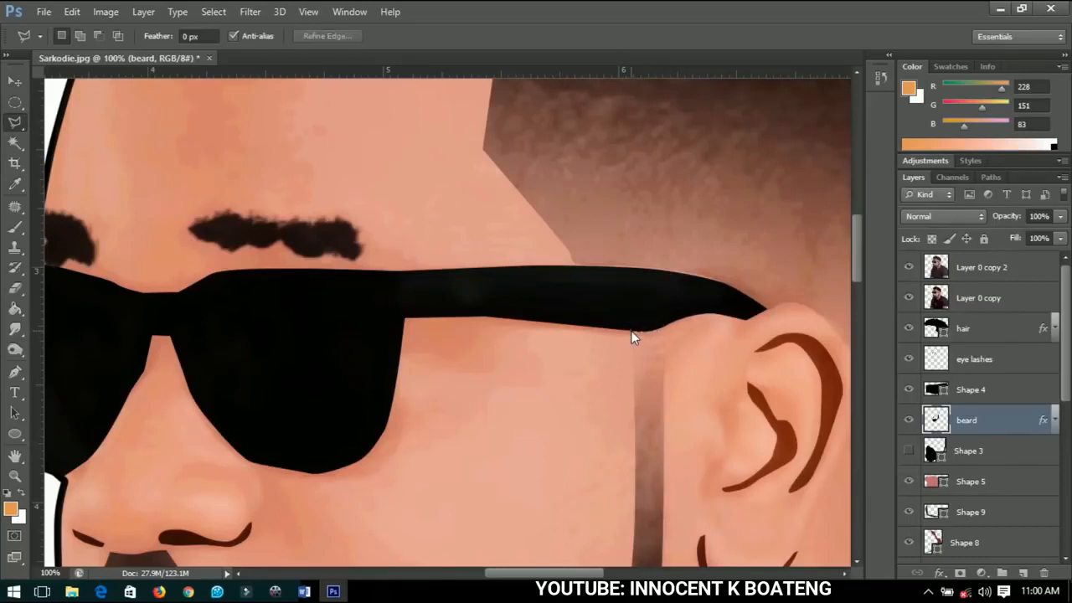
{"action": "scroll", "coordinate": [631, 335], "scroll_direction": "down", "scroll_amount": 5}
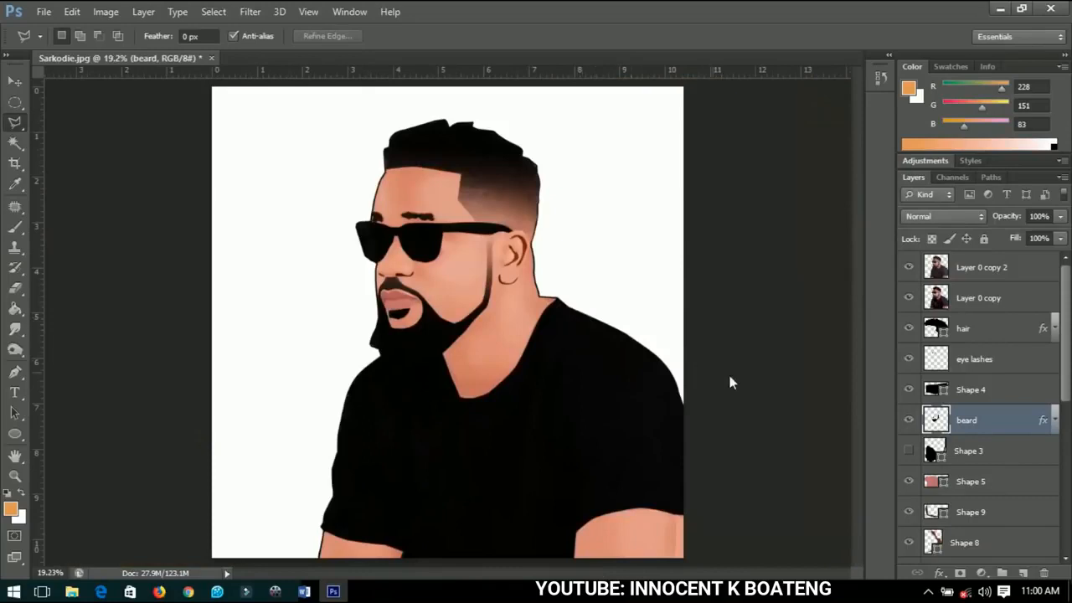
Change the Color Fill 1 background layer's colour to bright cyan (#00fffc)
{"action": "scroll", "coordinate": [992, 406], "scroll_direction": "down", "scroll_amount": 6}
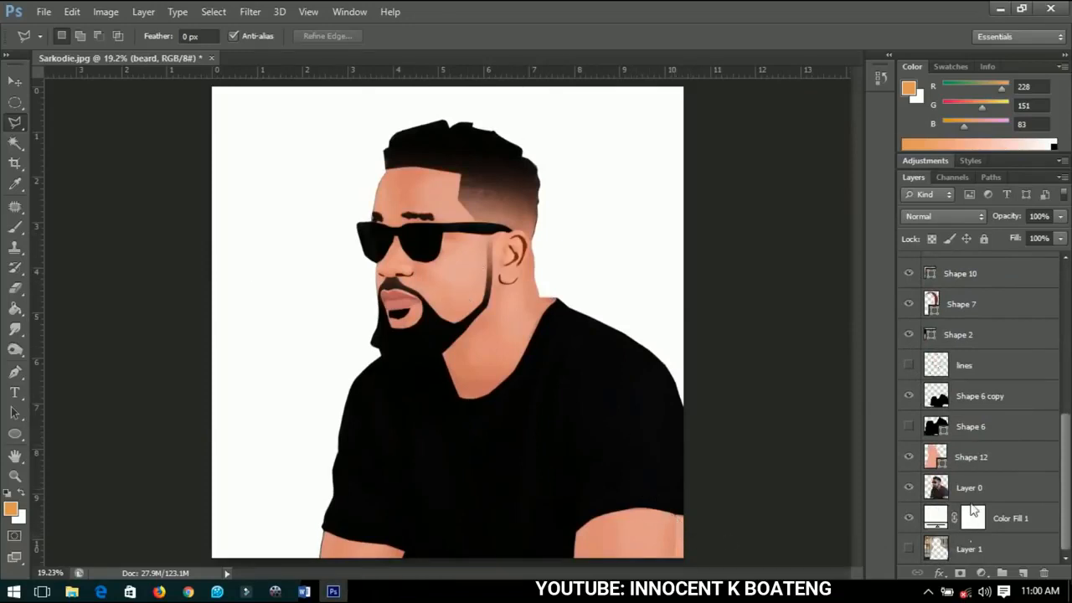
{"action": "double_click", "coordinate": [936, 519]}
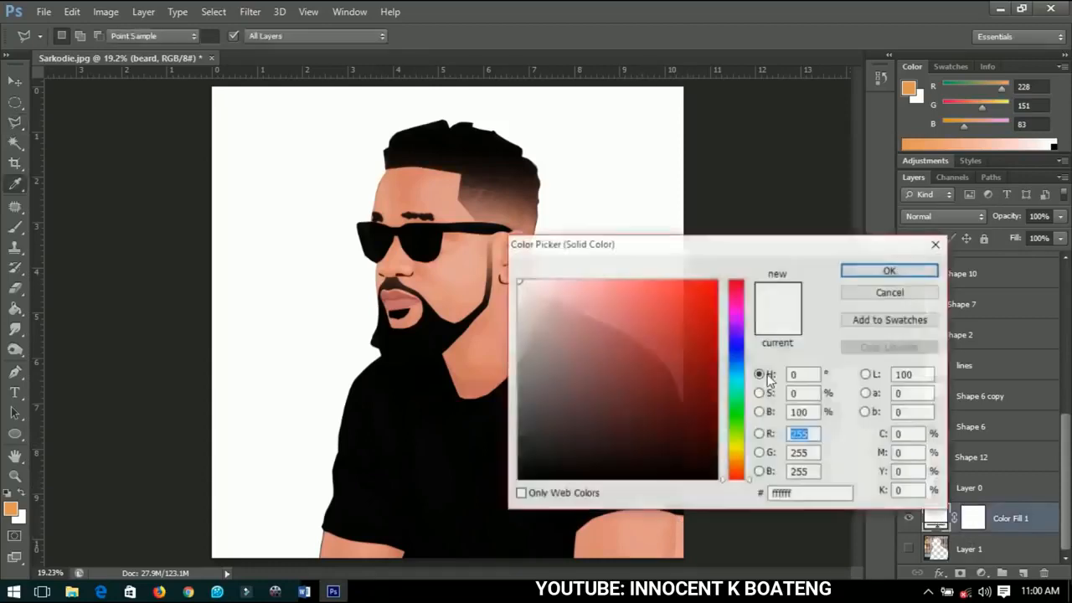
{"action": "left_click", "coordinate": [734, 381]}
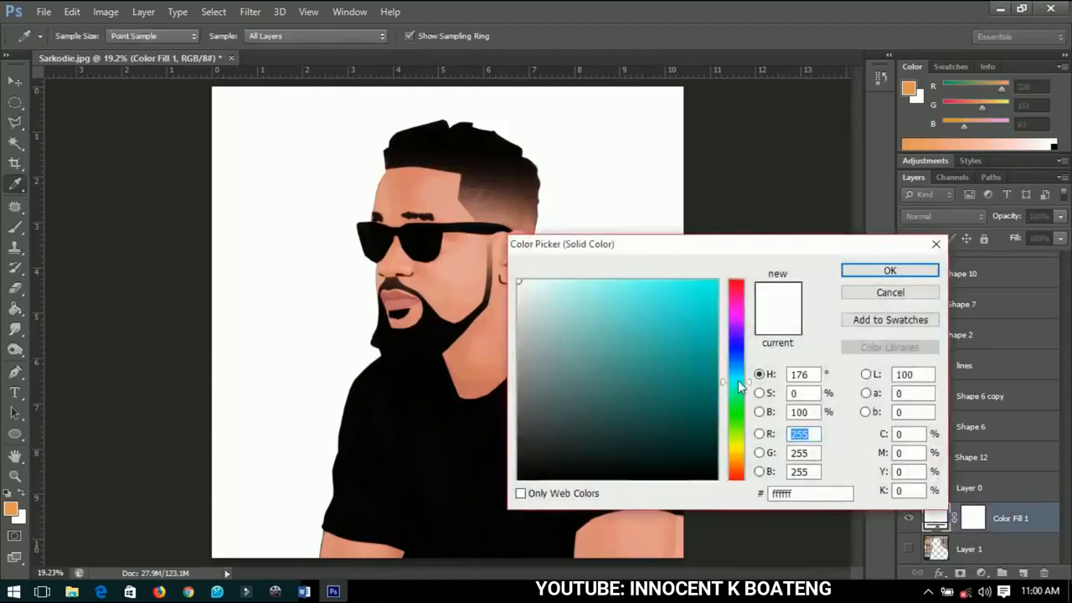
{"action": "left_click", "coordinate": [717, 286]}
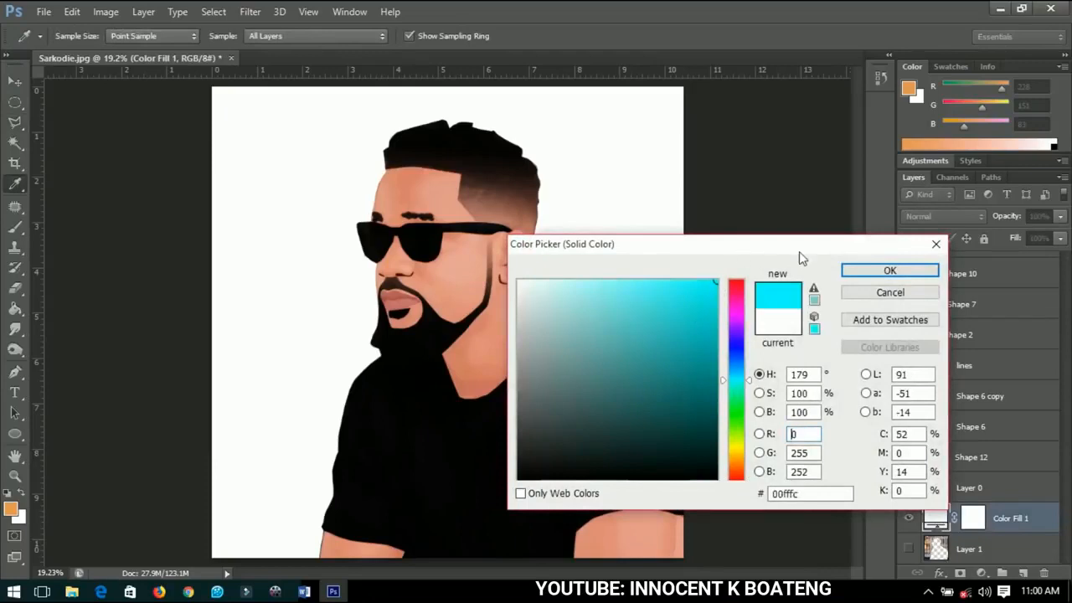
{"action": "left_click", "coordinate": [887, 269]}
{"action": "key", "text": "l"}
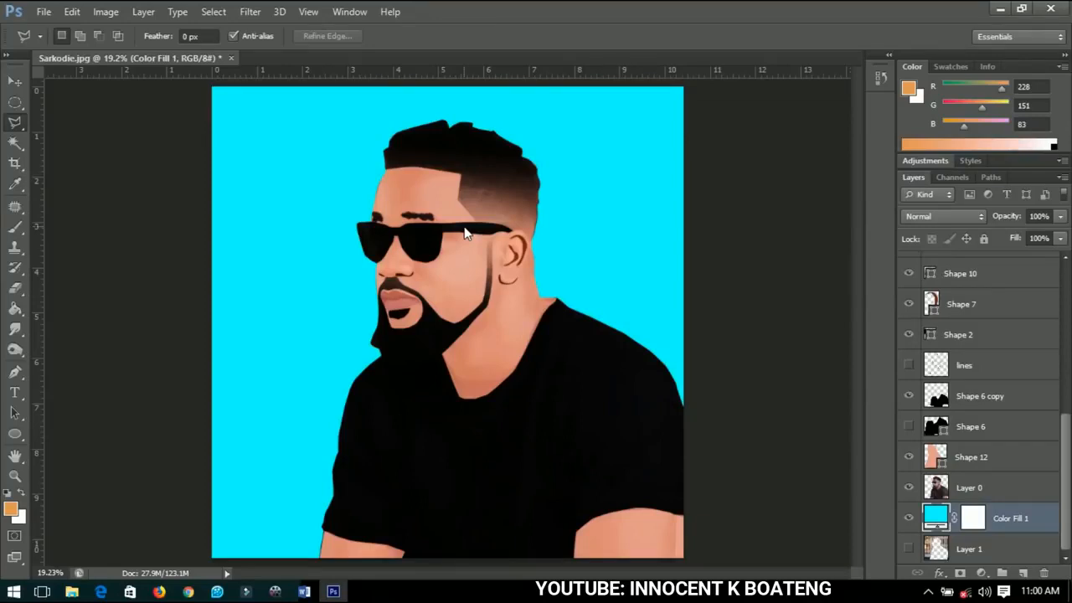
{"action": "left_click", "coordinate": [14, 81]}
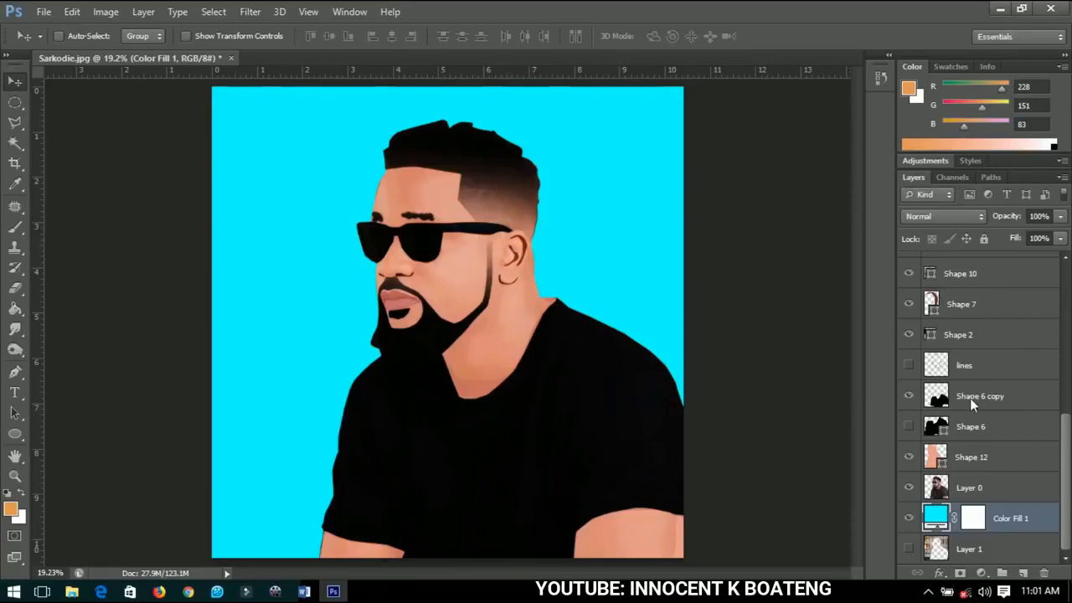
{"action": "scroll", "coordinate": [970, 398], "scroll_direction": "up", "scroll_amount": 3}
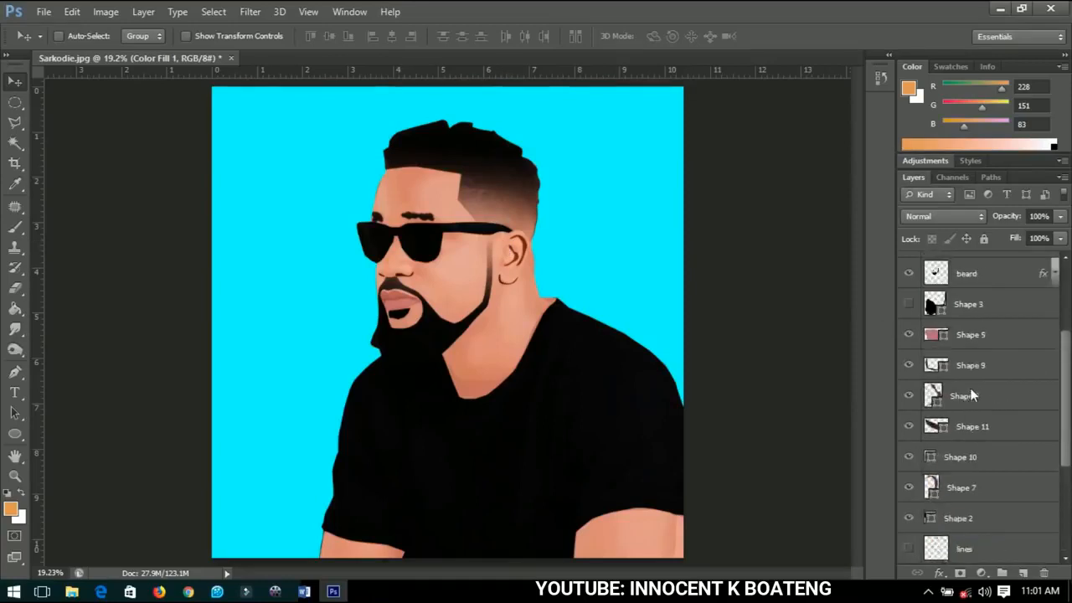
{"action": "scroll", "coordinate": [976, 373], "scroll_direction": "up", "scroll_amount": 3}
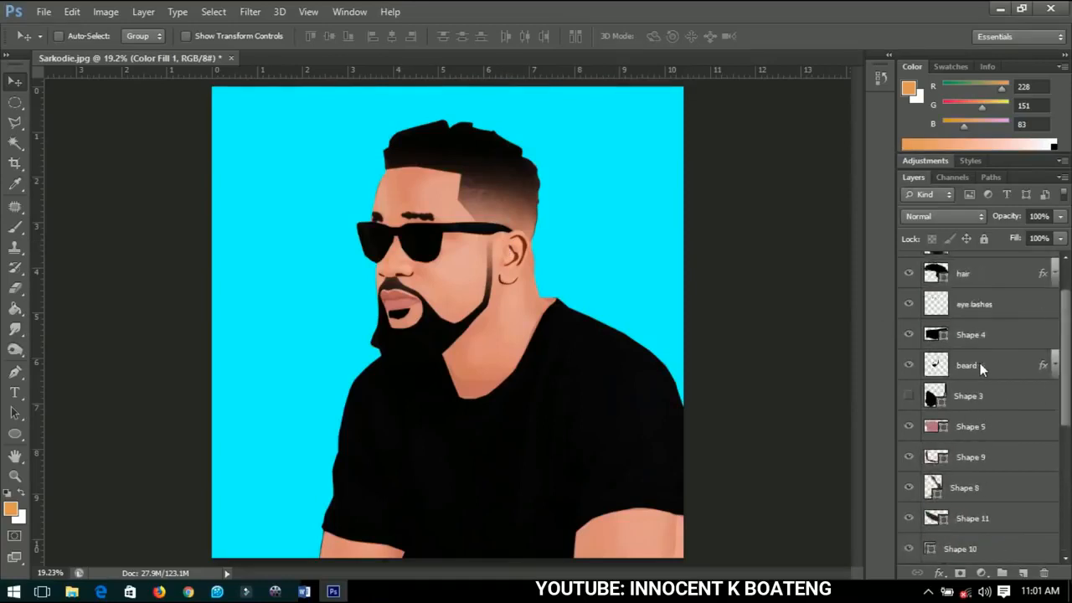
{"action": "scroll", "coordinate": [982, 369], "scroll_direction": "up", "scroll_amount": 2}
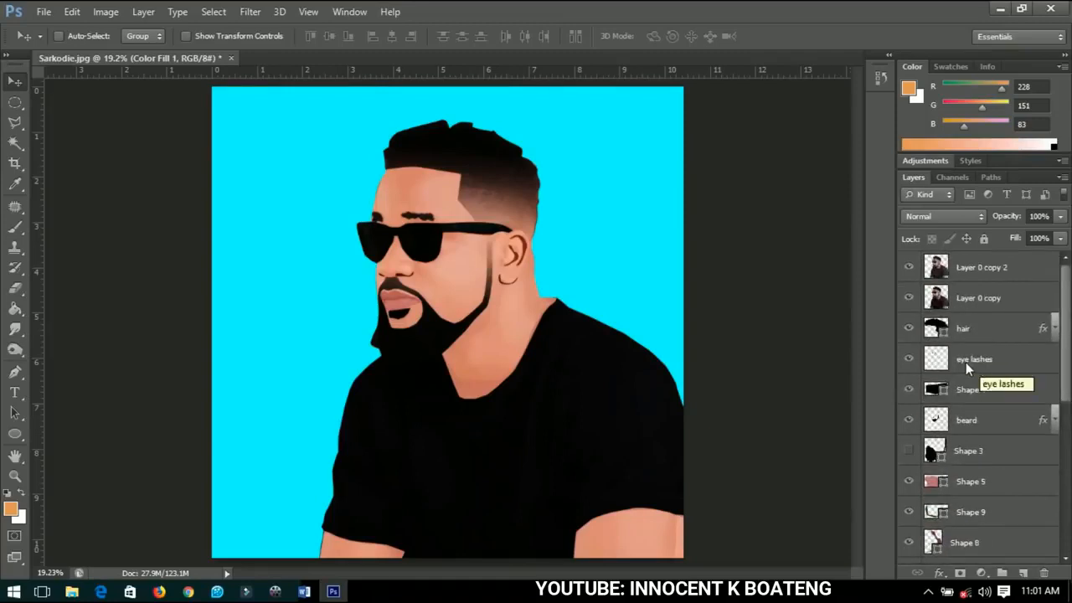